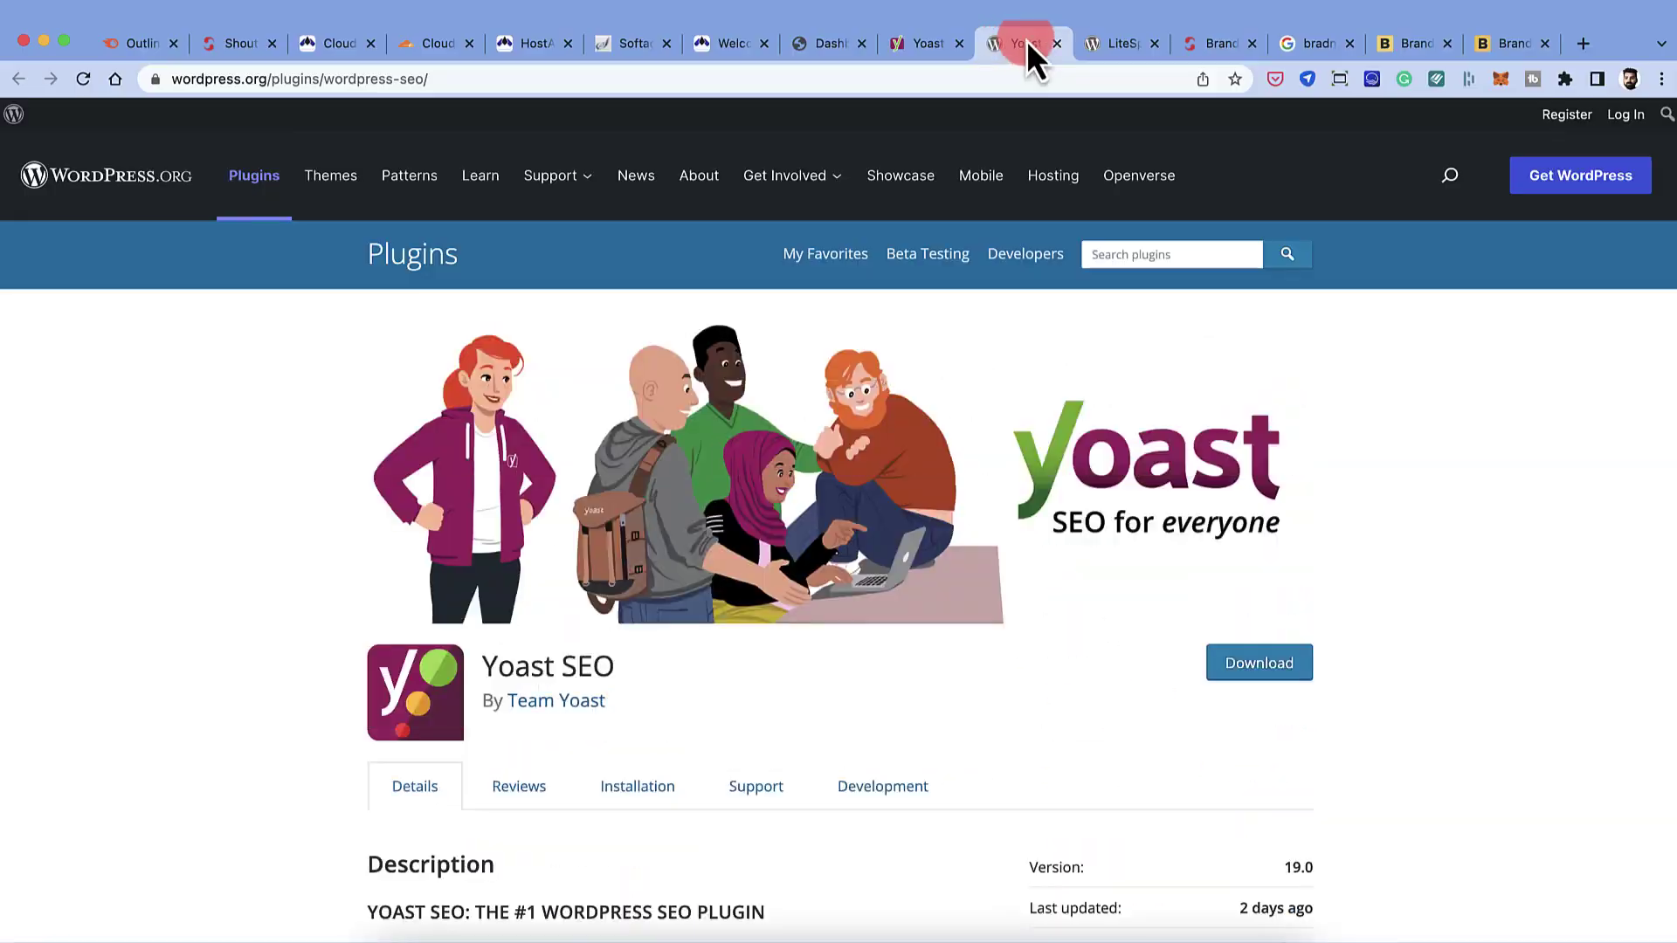
- Open the site's Add Plugins page in the WordPress dashboard and search the plugins for "Yoast"
scroll(1076, 402, down, 4)
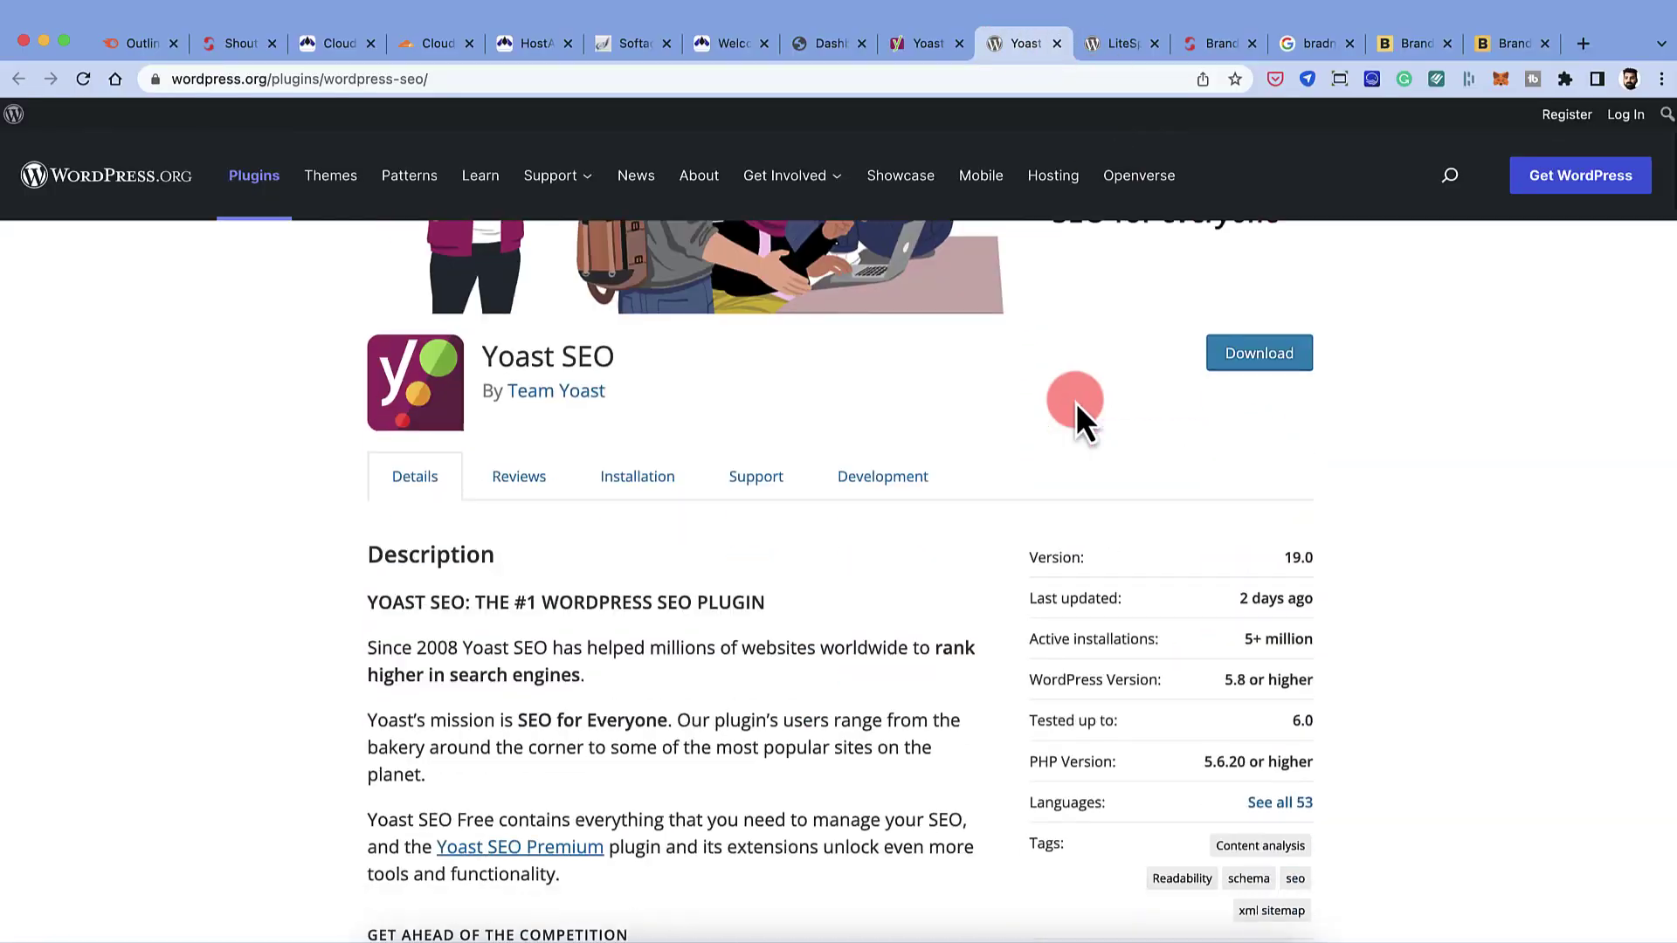
scroll(1076, 402, down, 1)
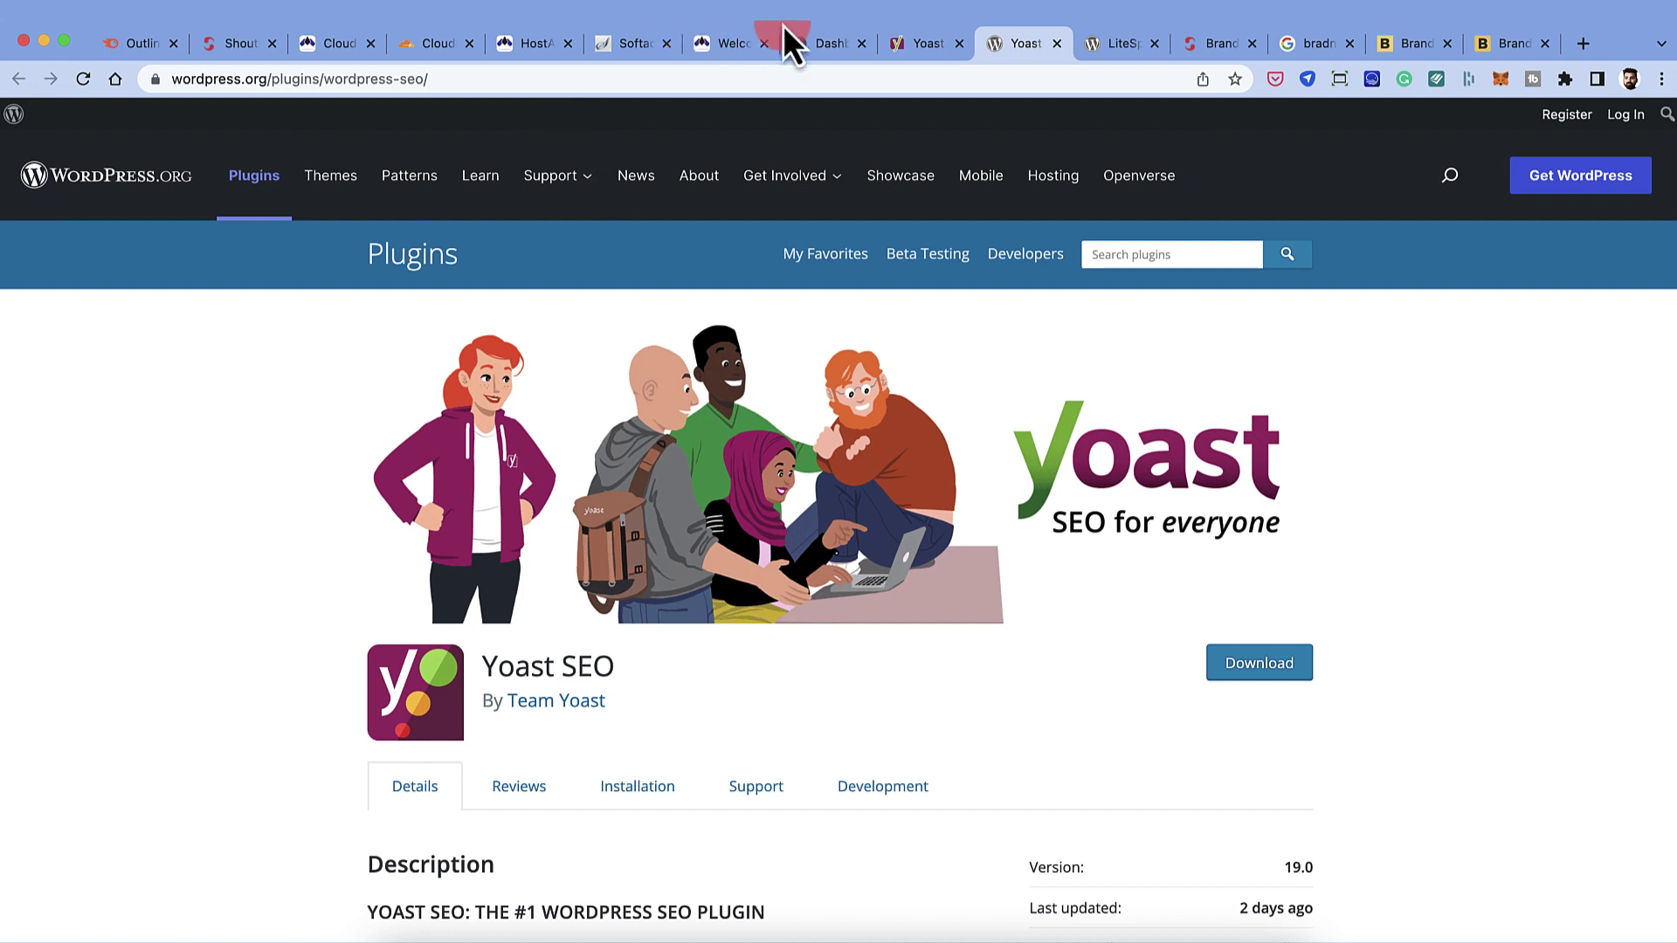
click(820, 54)
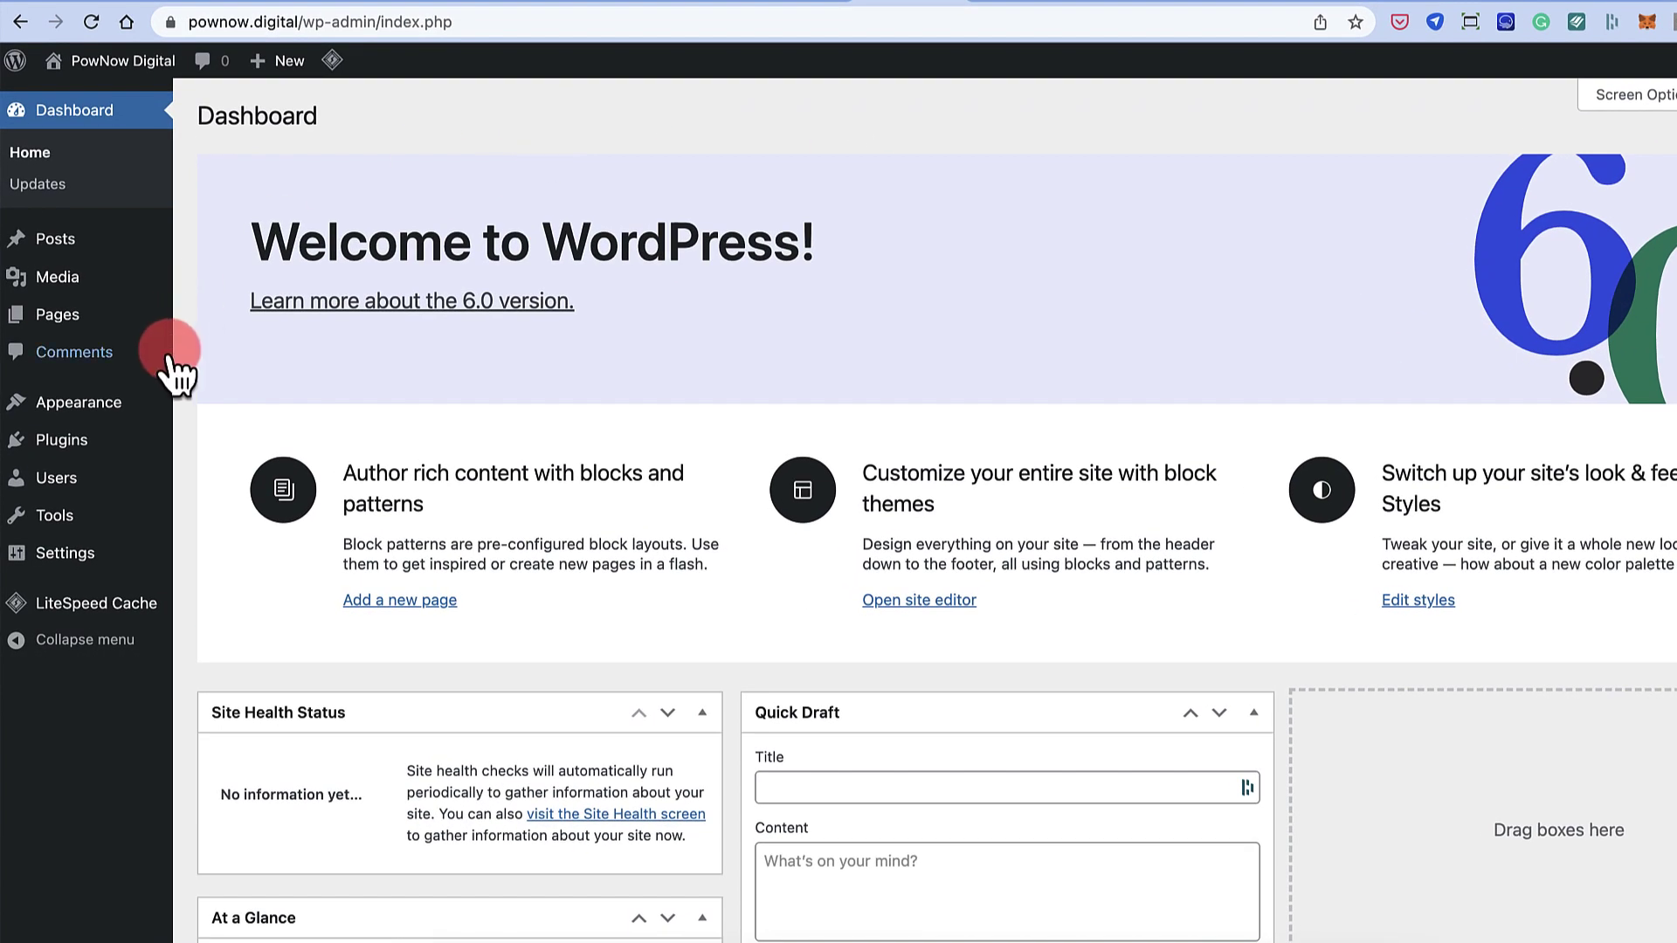
mouse_move(105, 449)
click(225, 477)
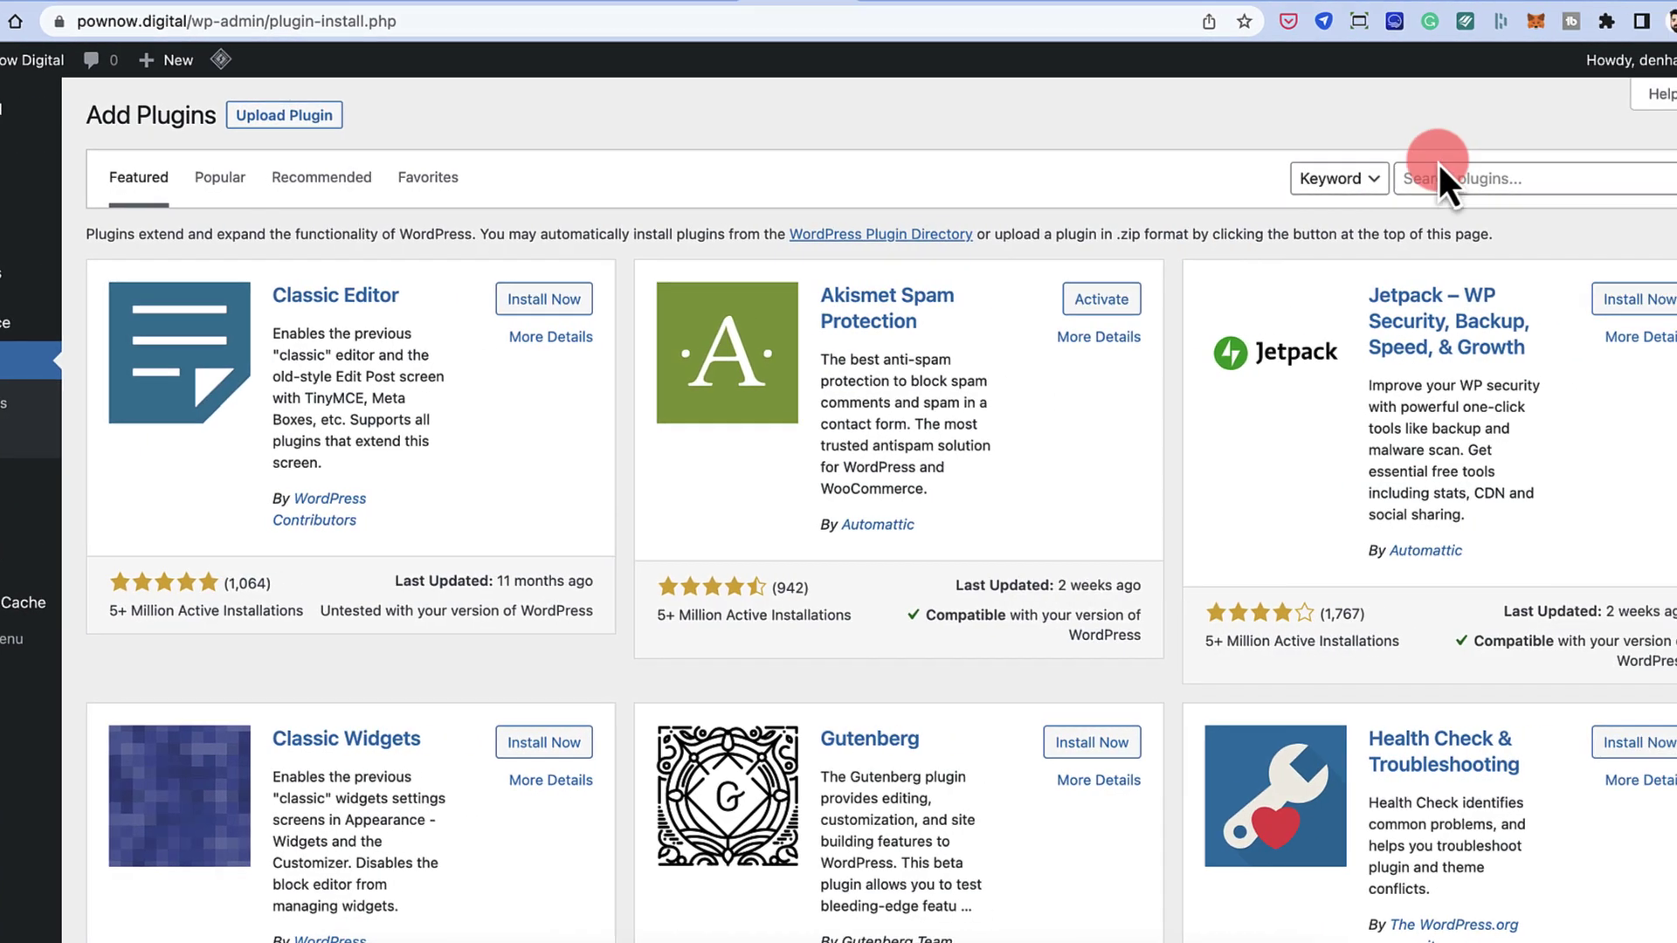
click(1433, 178)
text(Yoast)
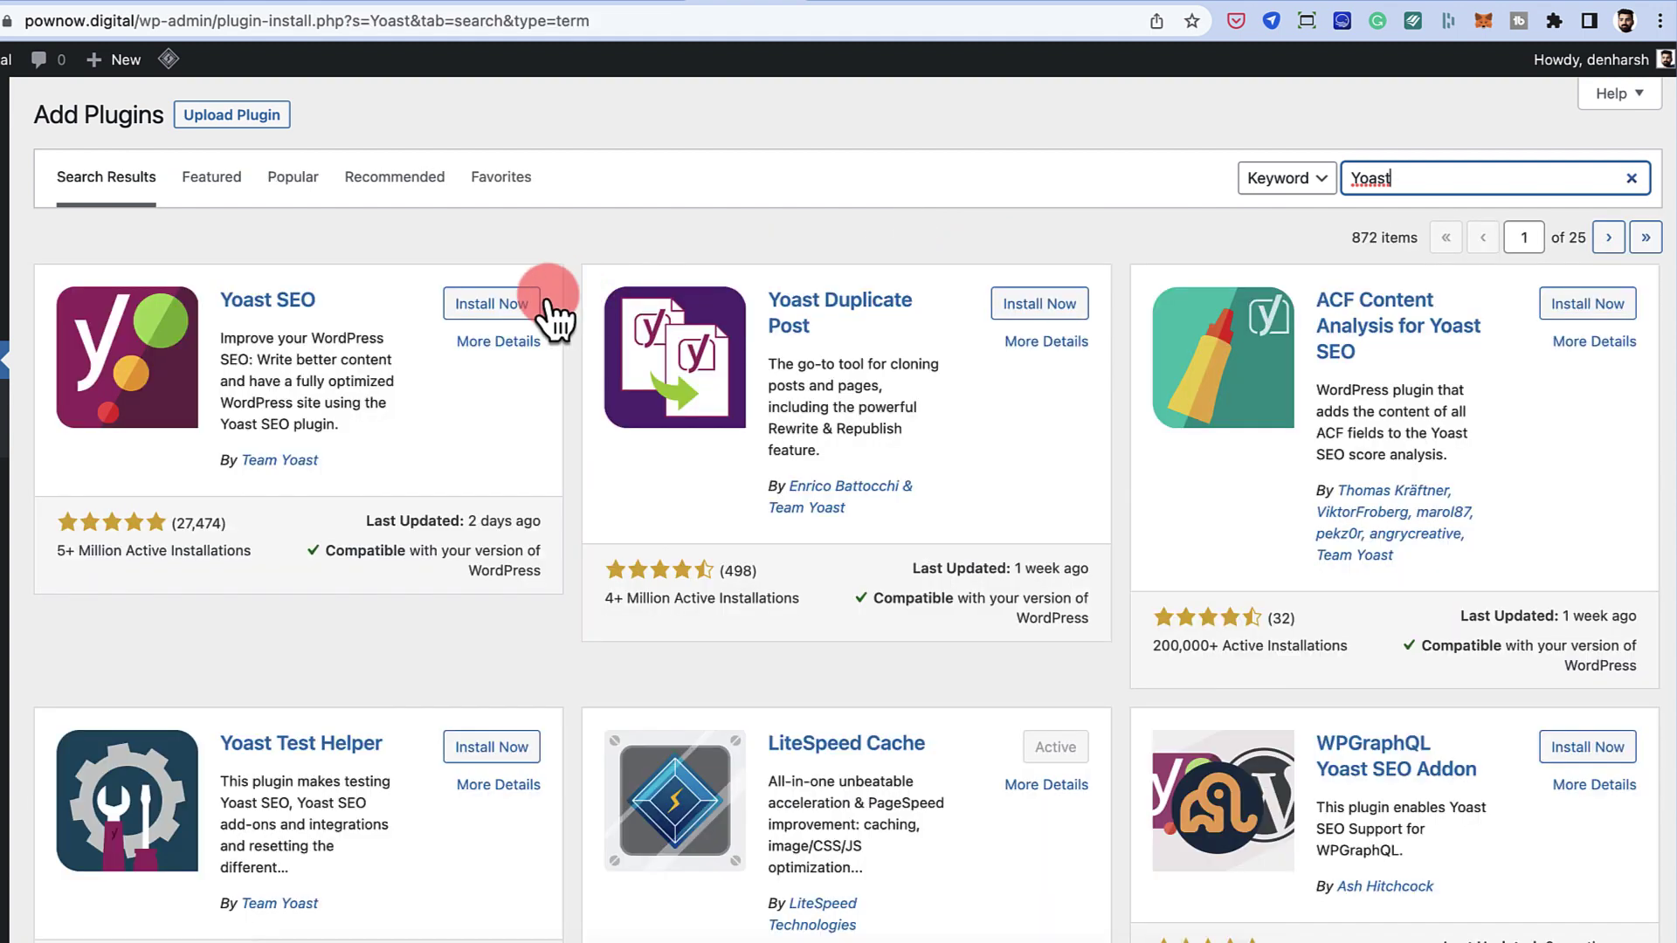
- Install and activate the Yoast SEO plugin
click(528, 306)
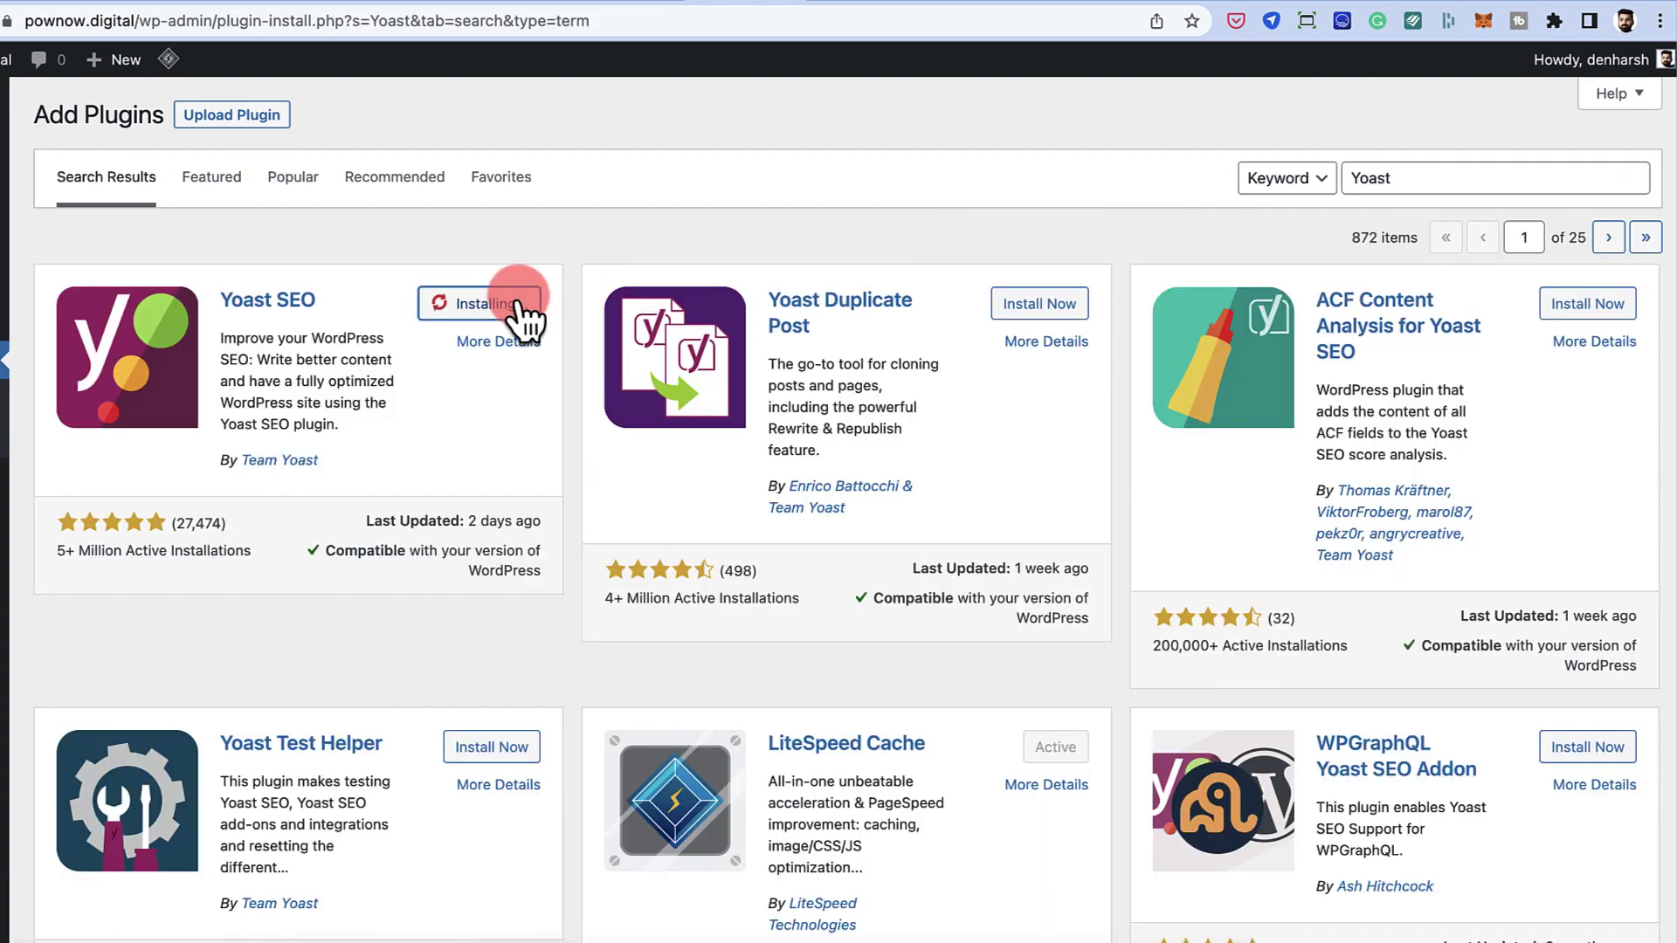
click(56, 580)
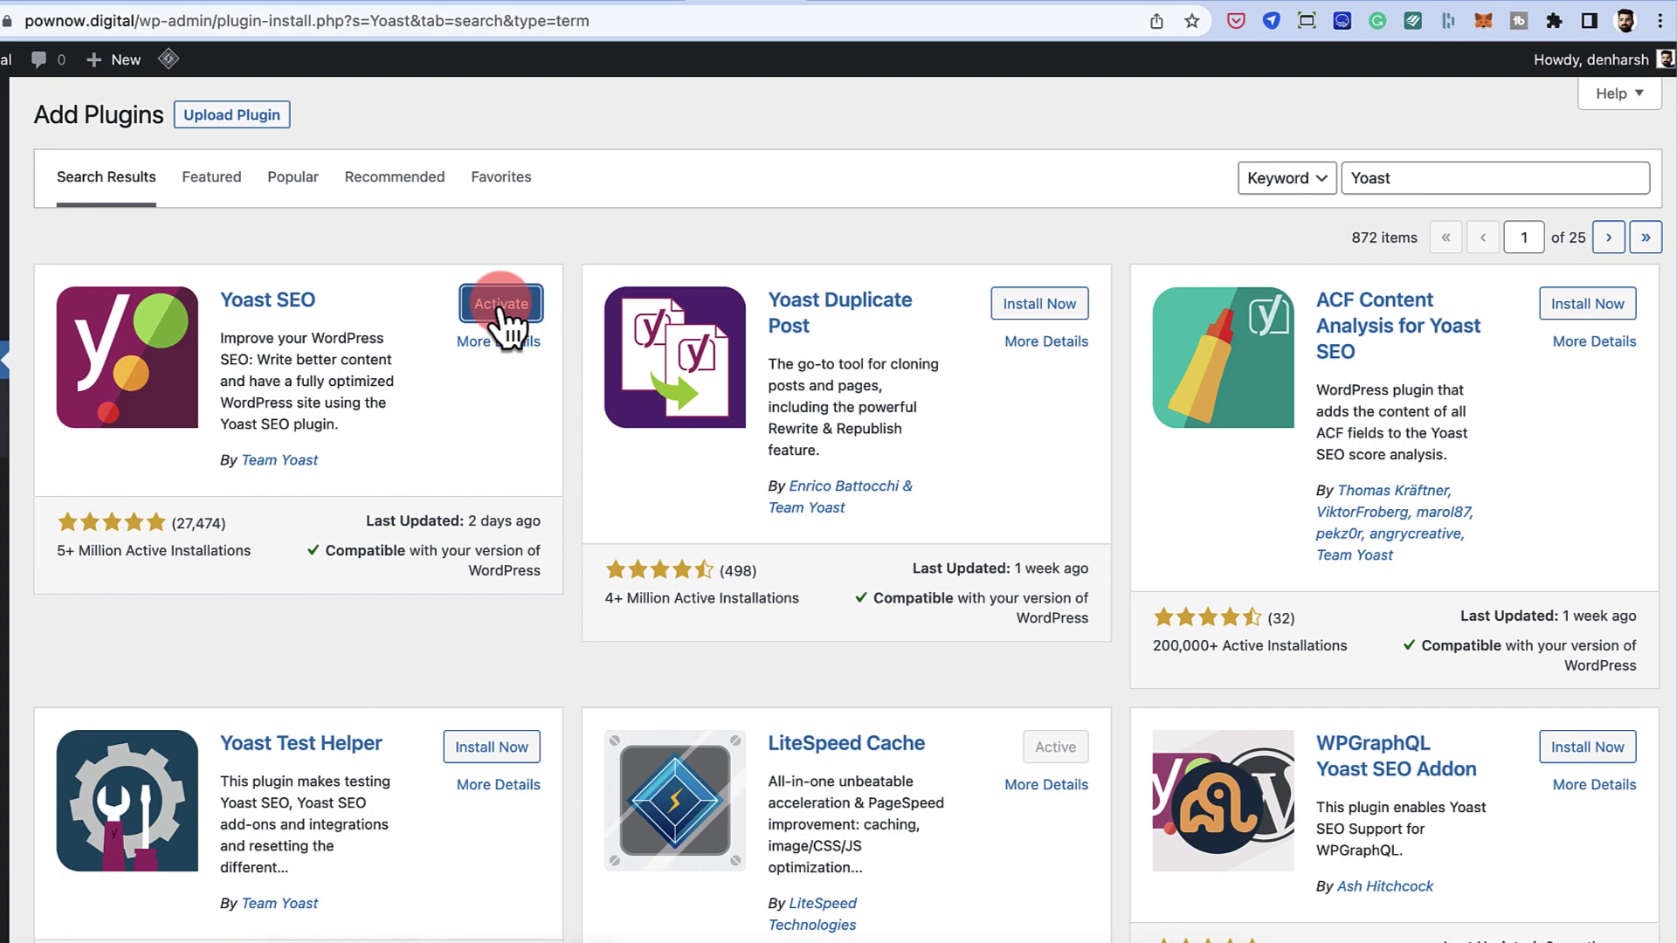
click(501, 306)
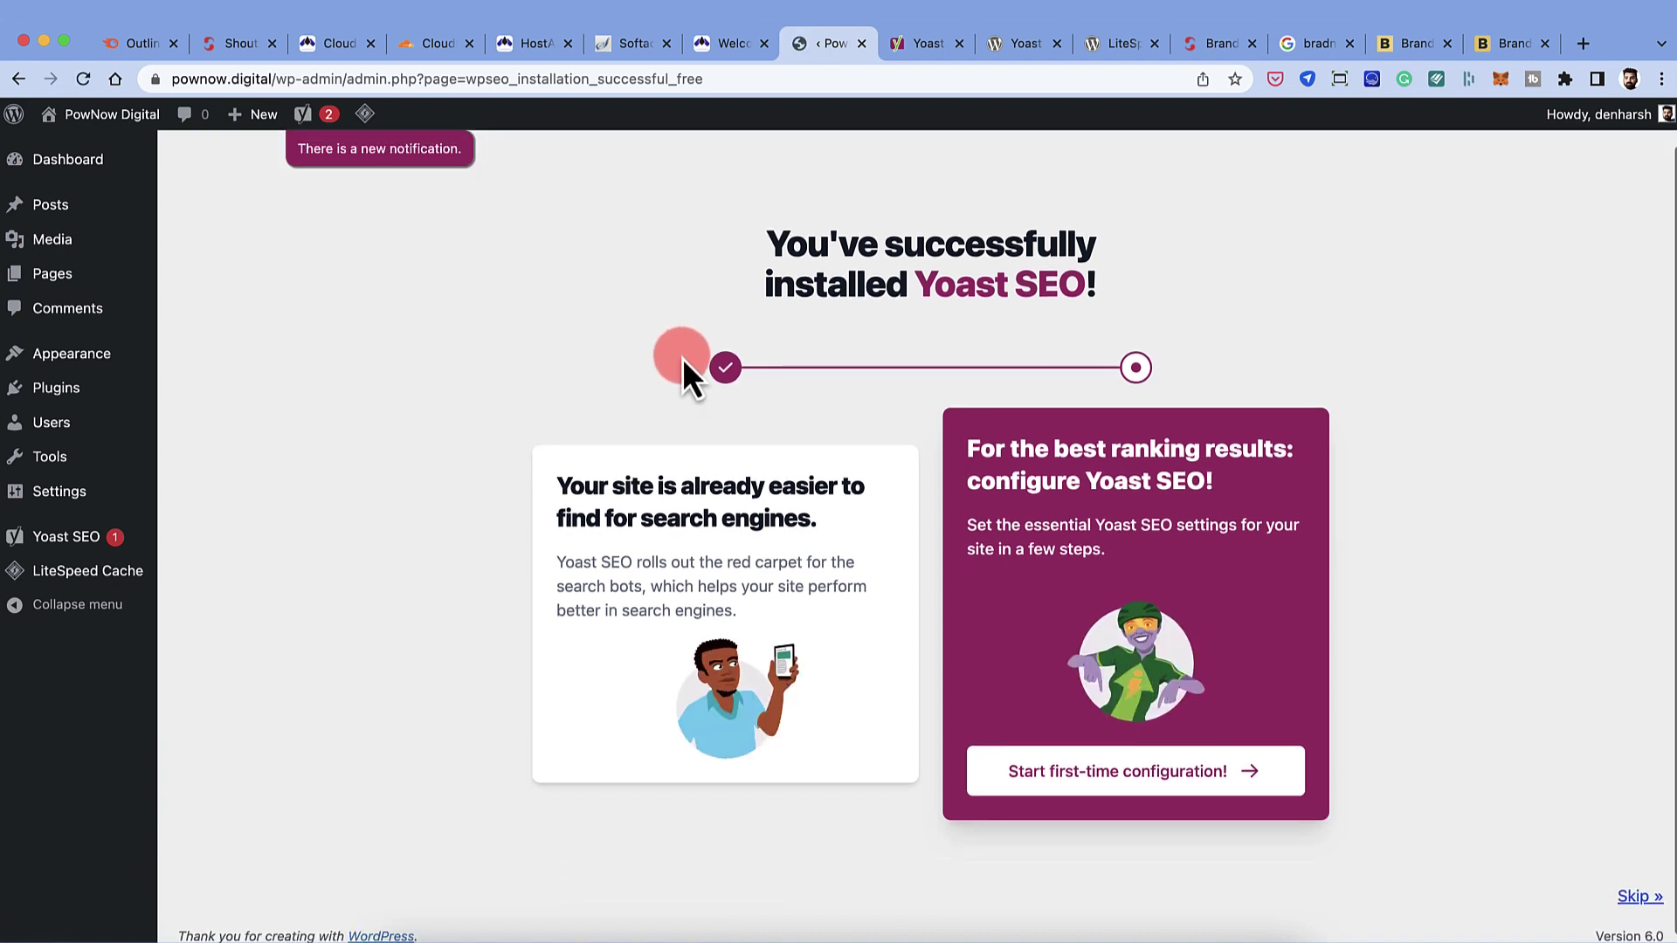
- Start Yoast SEO's first-time configuration and continue past the SEO data optimization stage
scroll(683, 358, down, 1)
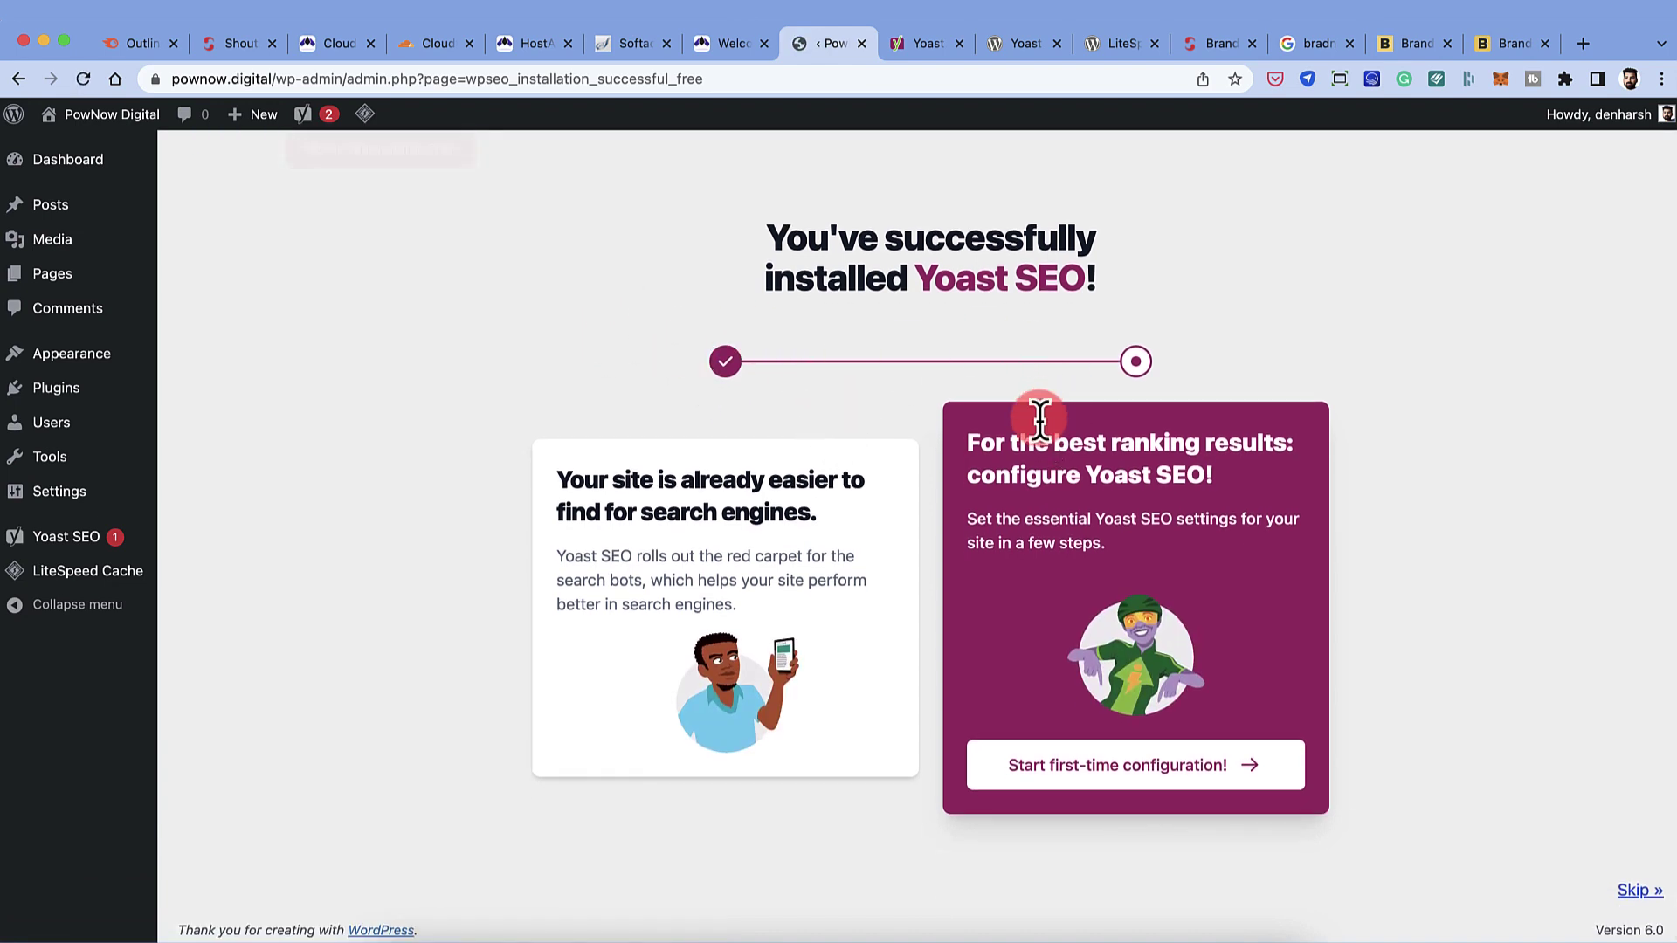
click(1109, 782)
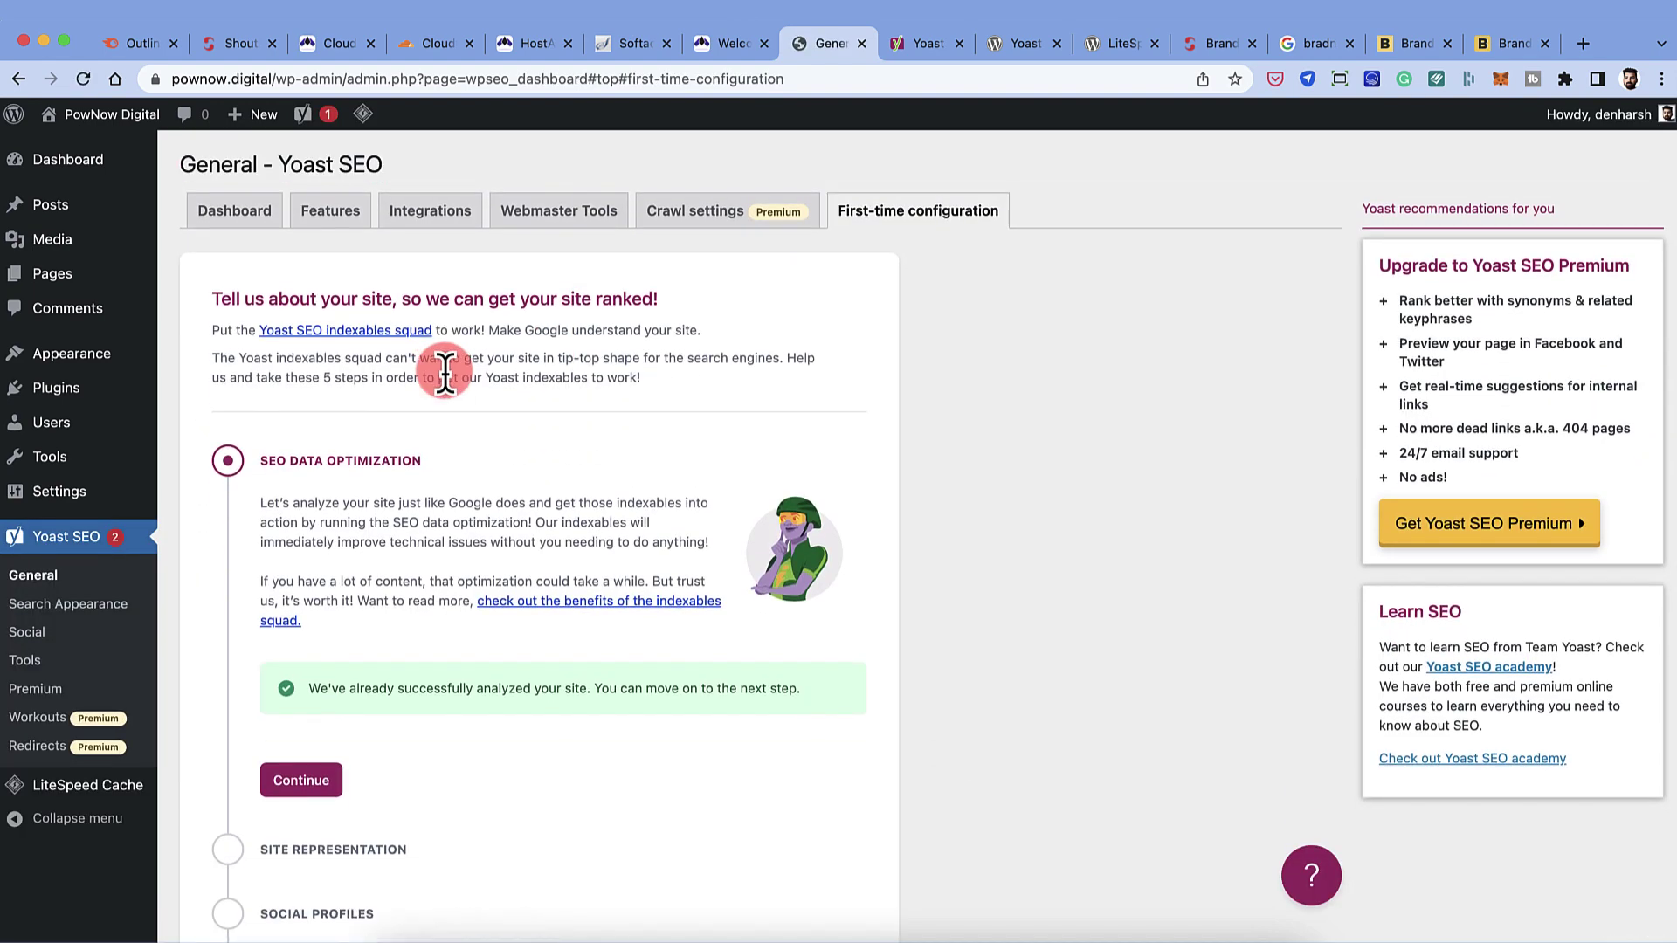
scroll(472, 402, down, 3)
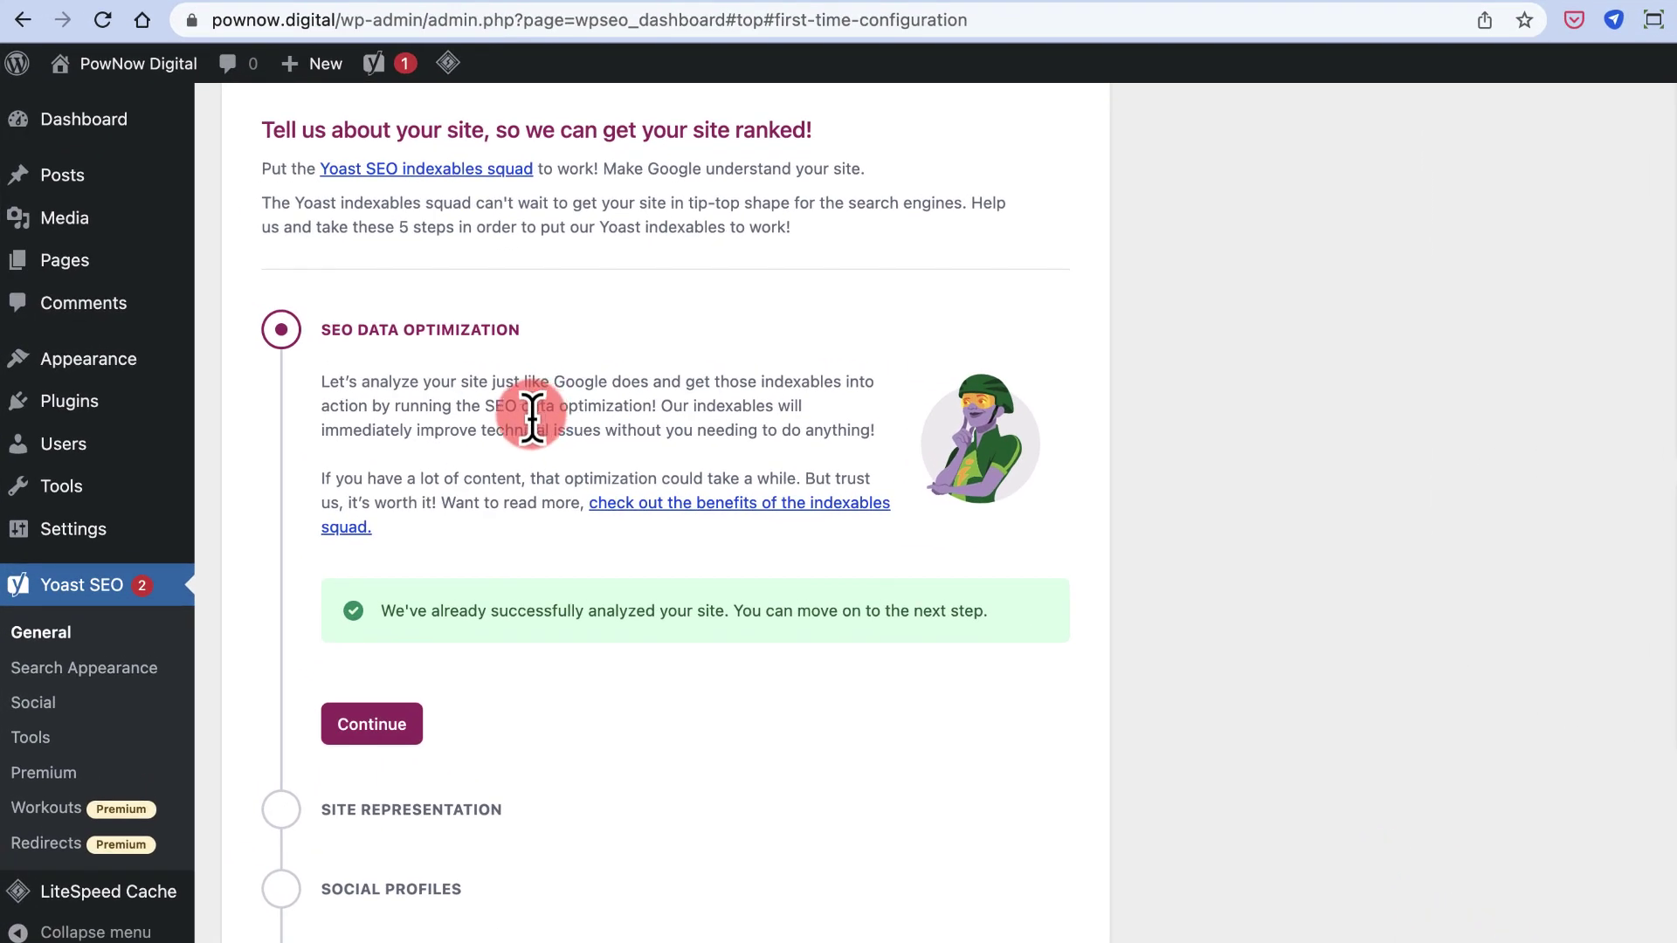
drag(417, 616, 913, 603)
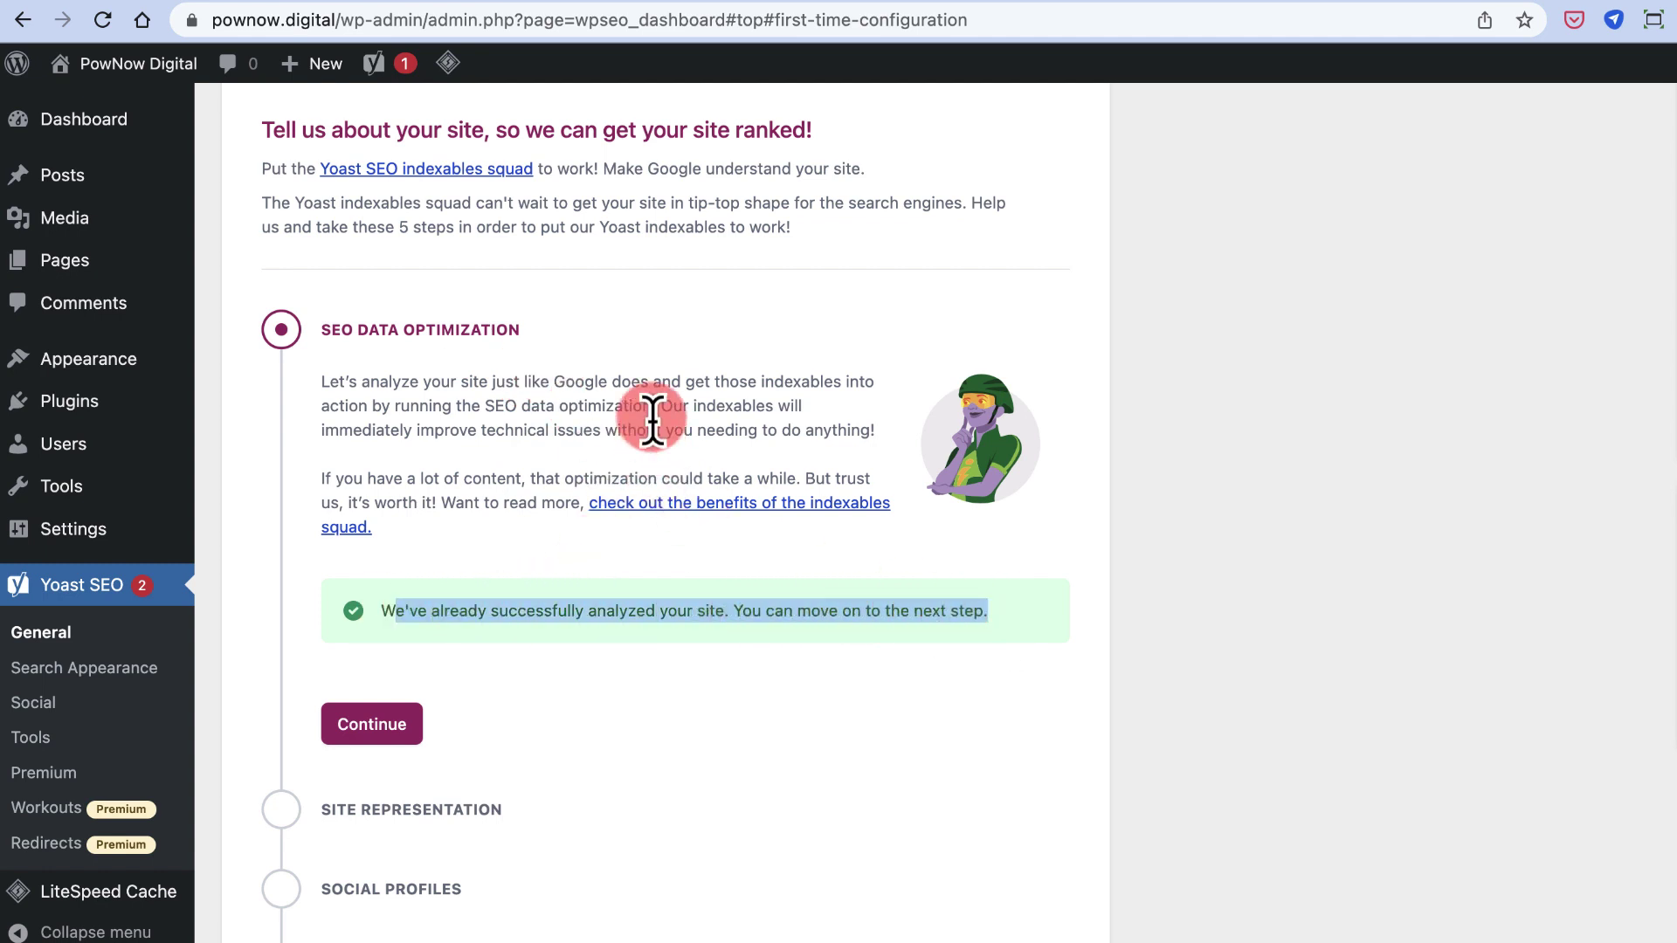
drag(659, 406, 730, 472)
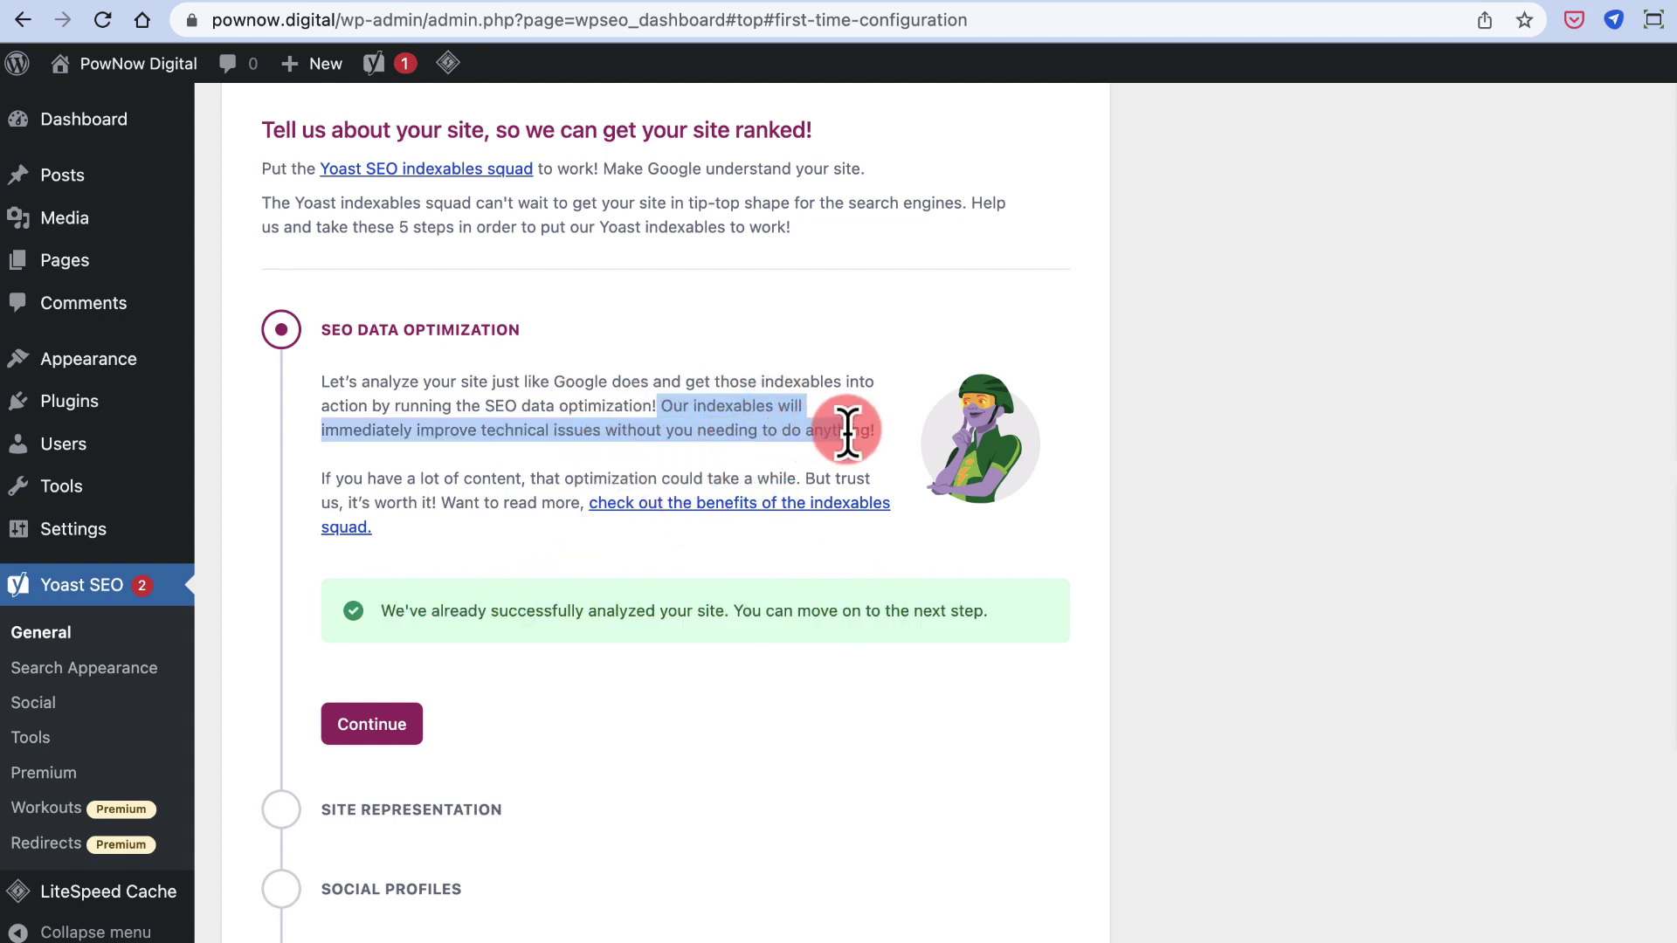
click(367, 736)
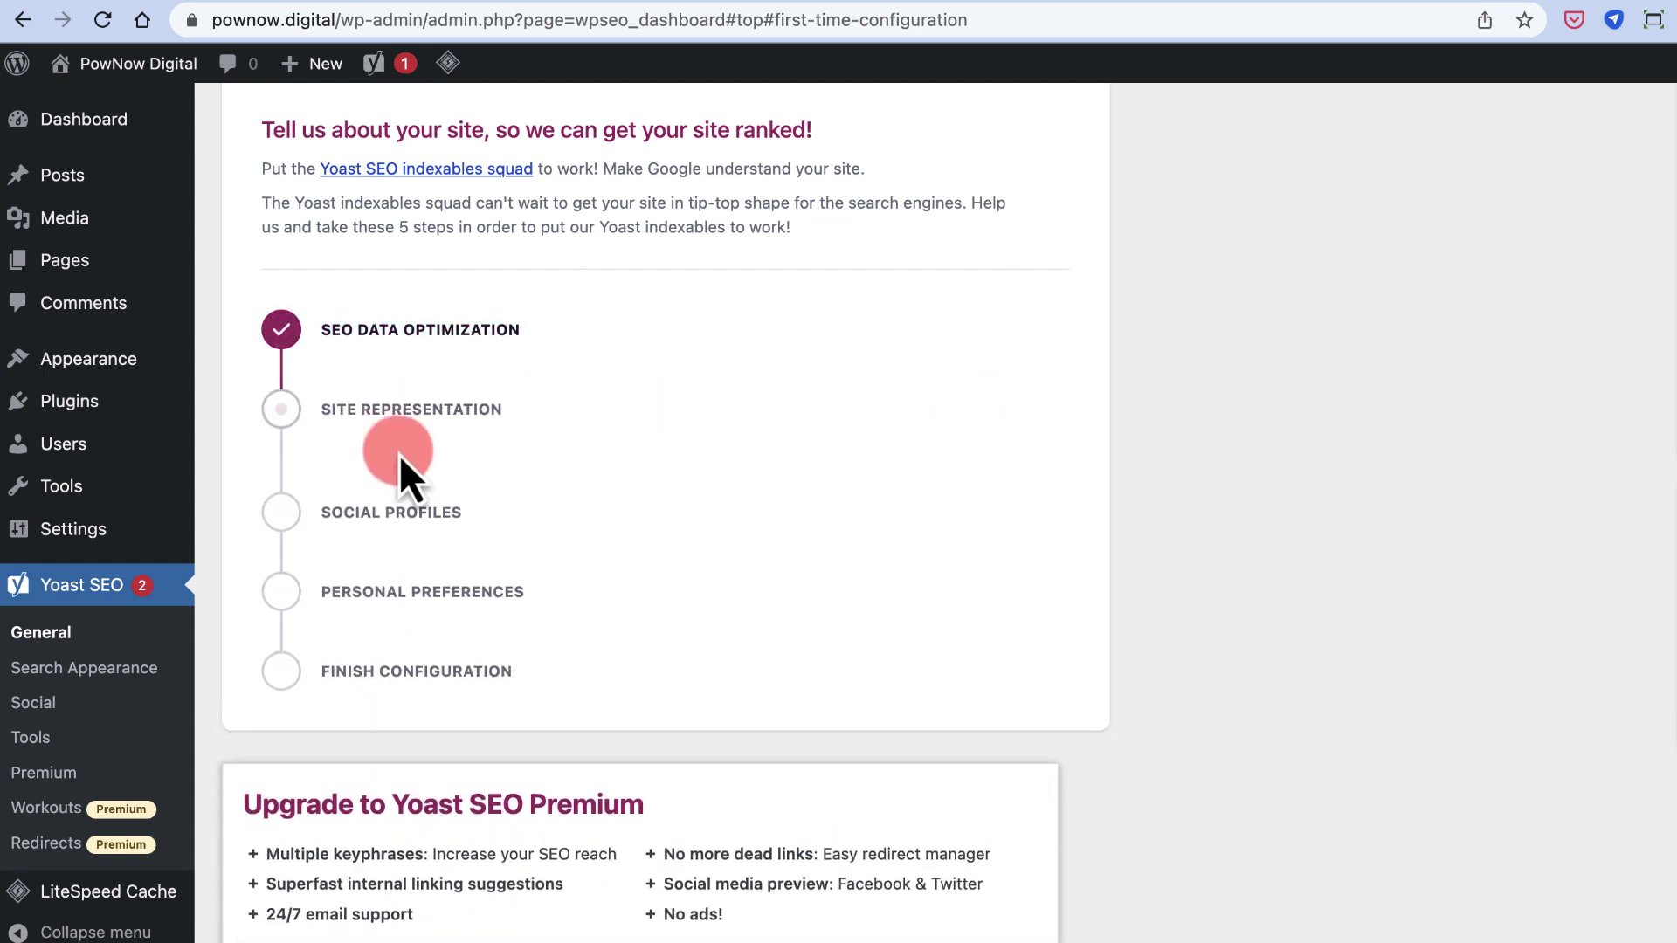
- Set the site representation to Organization and enter "PowNow Digital" as the organization name
scroll(521, 590, down, 3)
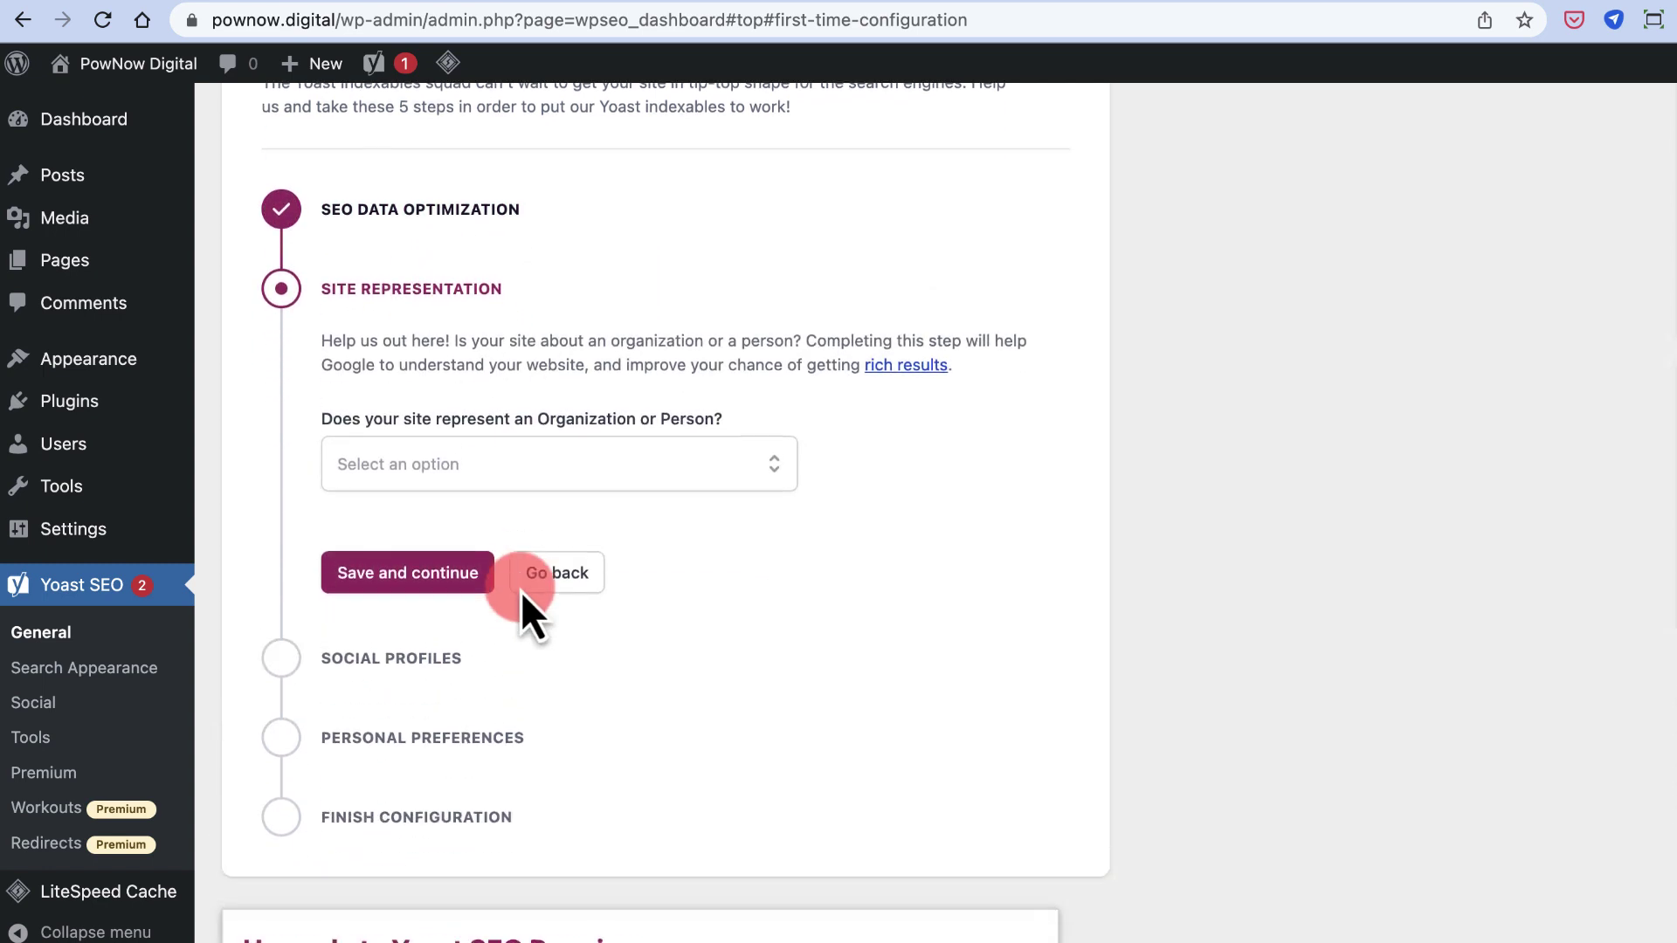
click(525, 461)
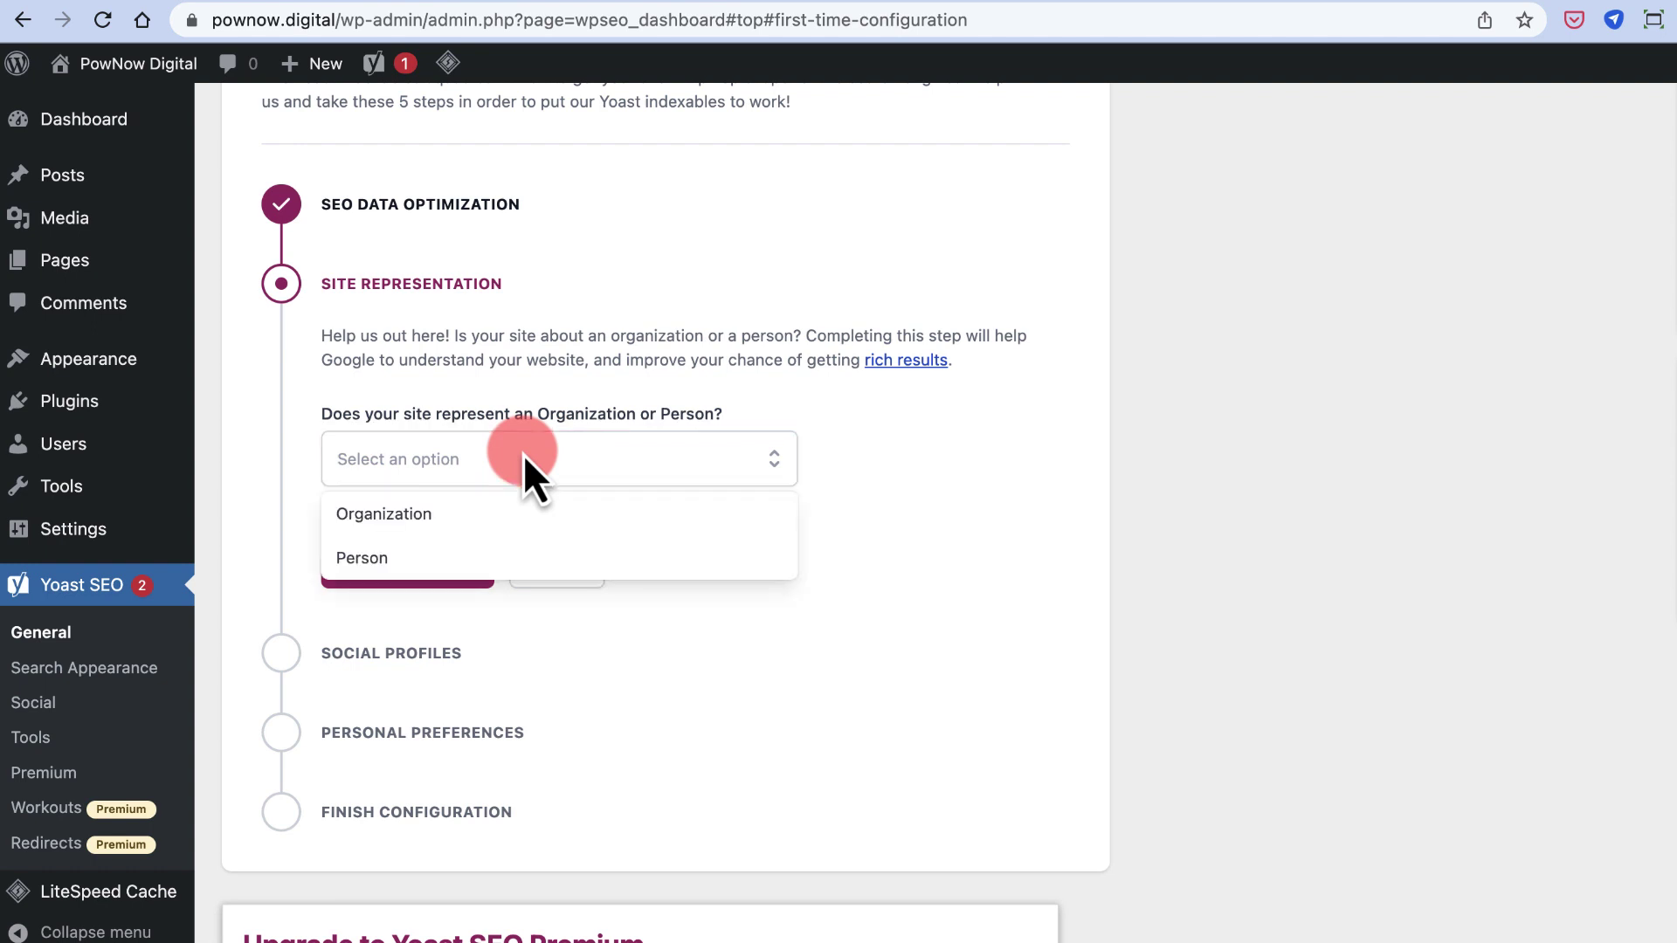
click(490, 516)
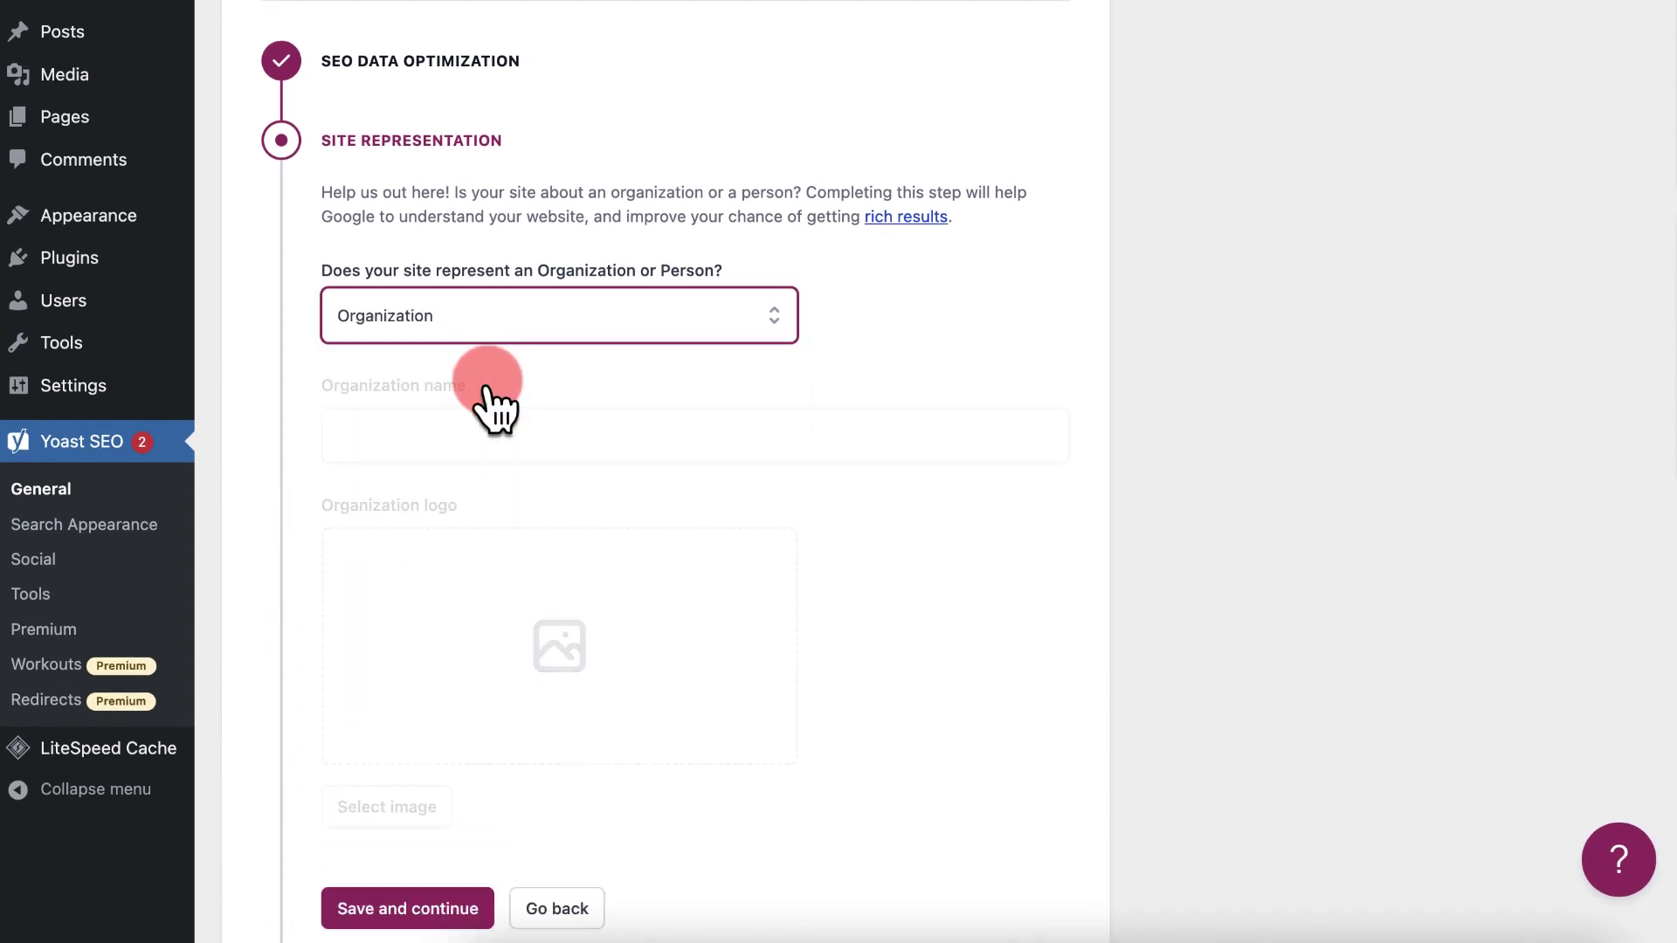
click(498, 432)
text(PowNow Digi)
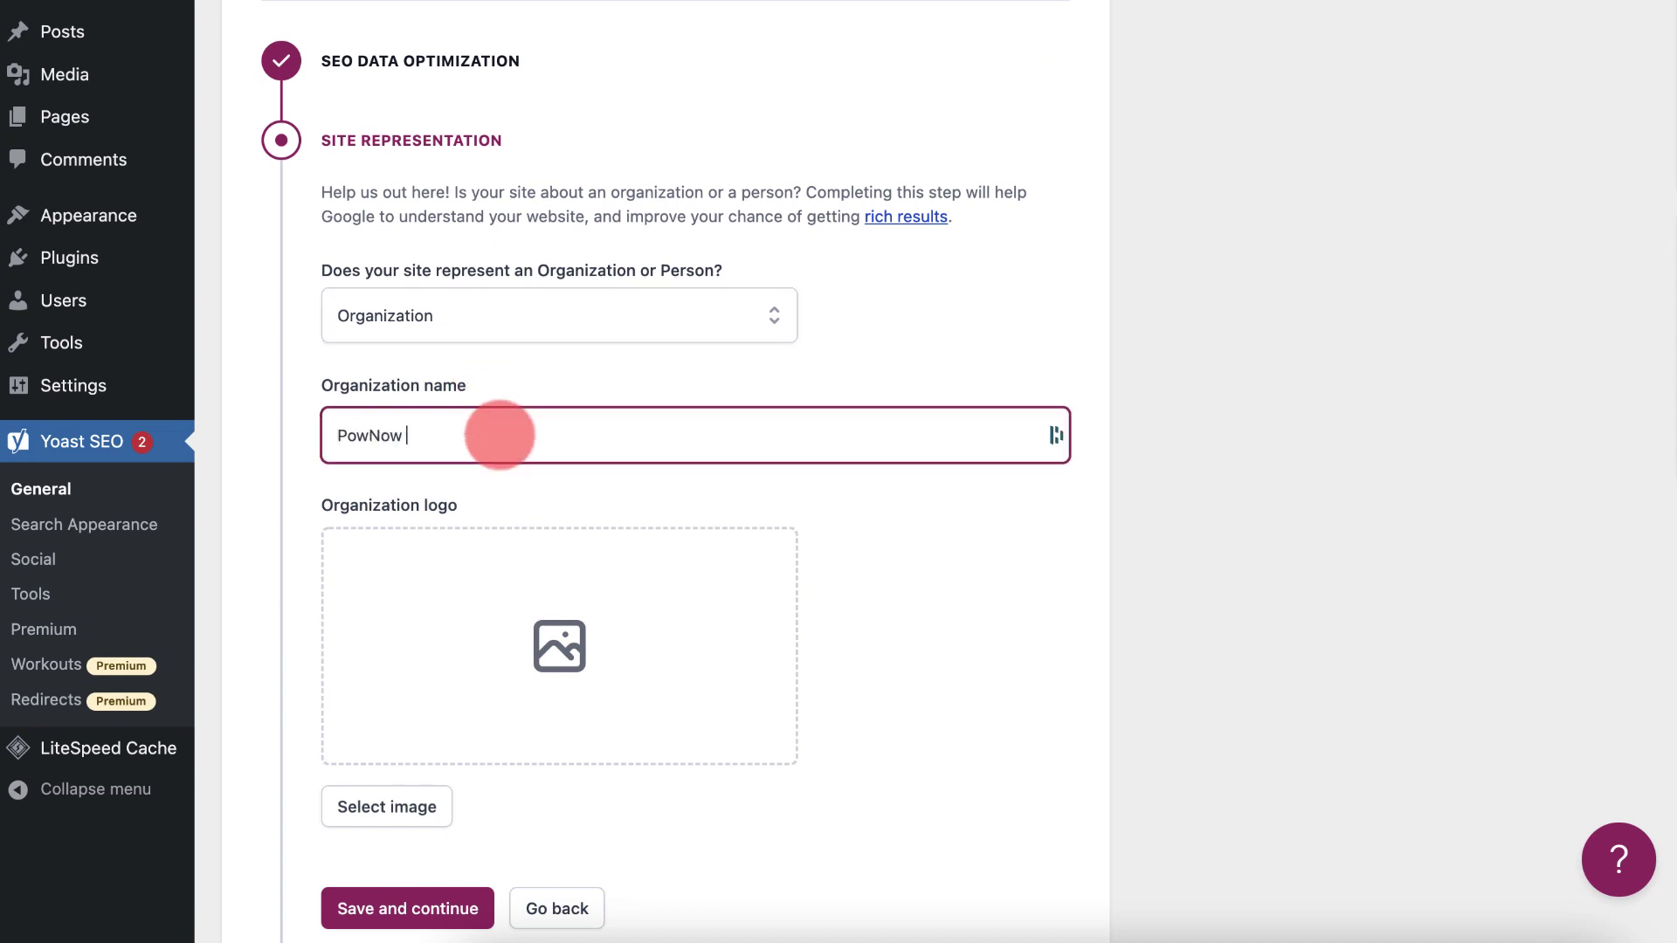
text(tal)
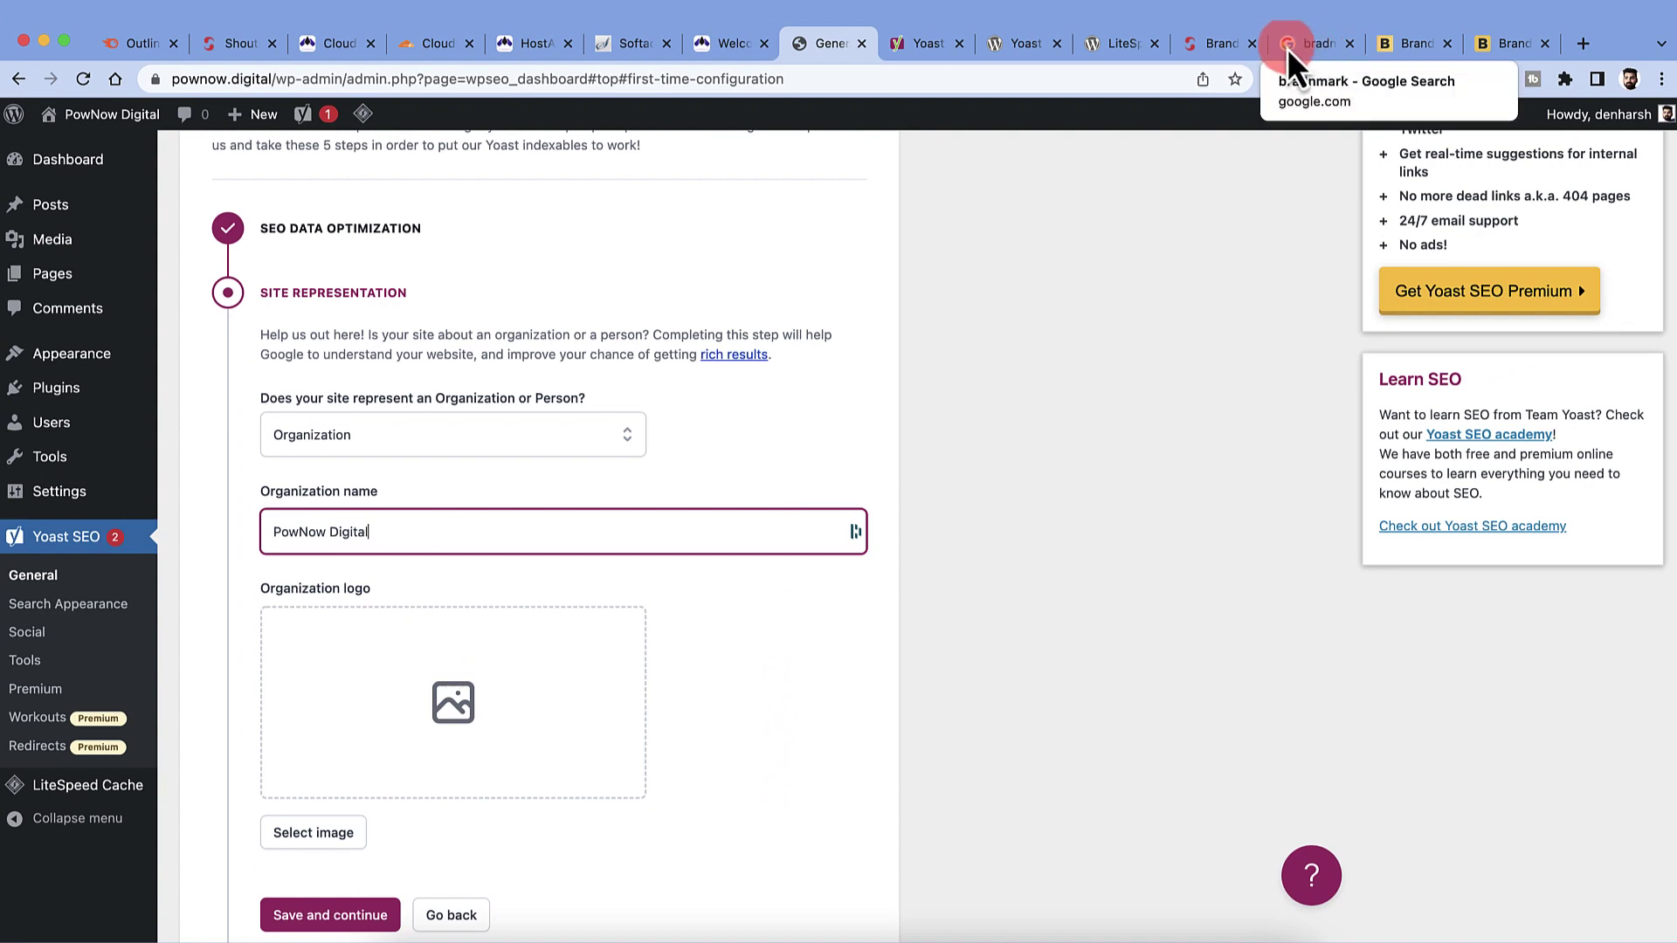
- Close the Google search page and switch to the Brandmark app showing the generated PowNow Digital logos
click(1350, 43)
click(1234, 47)
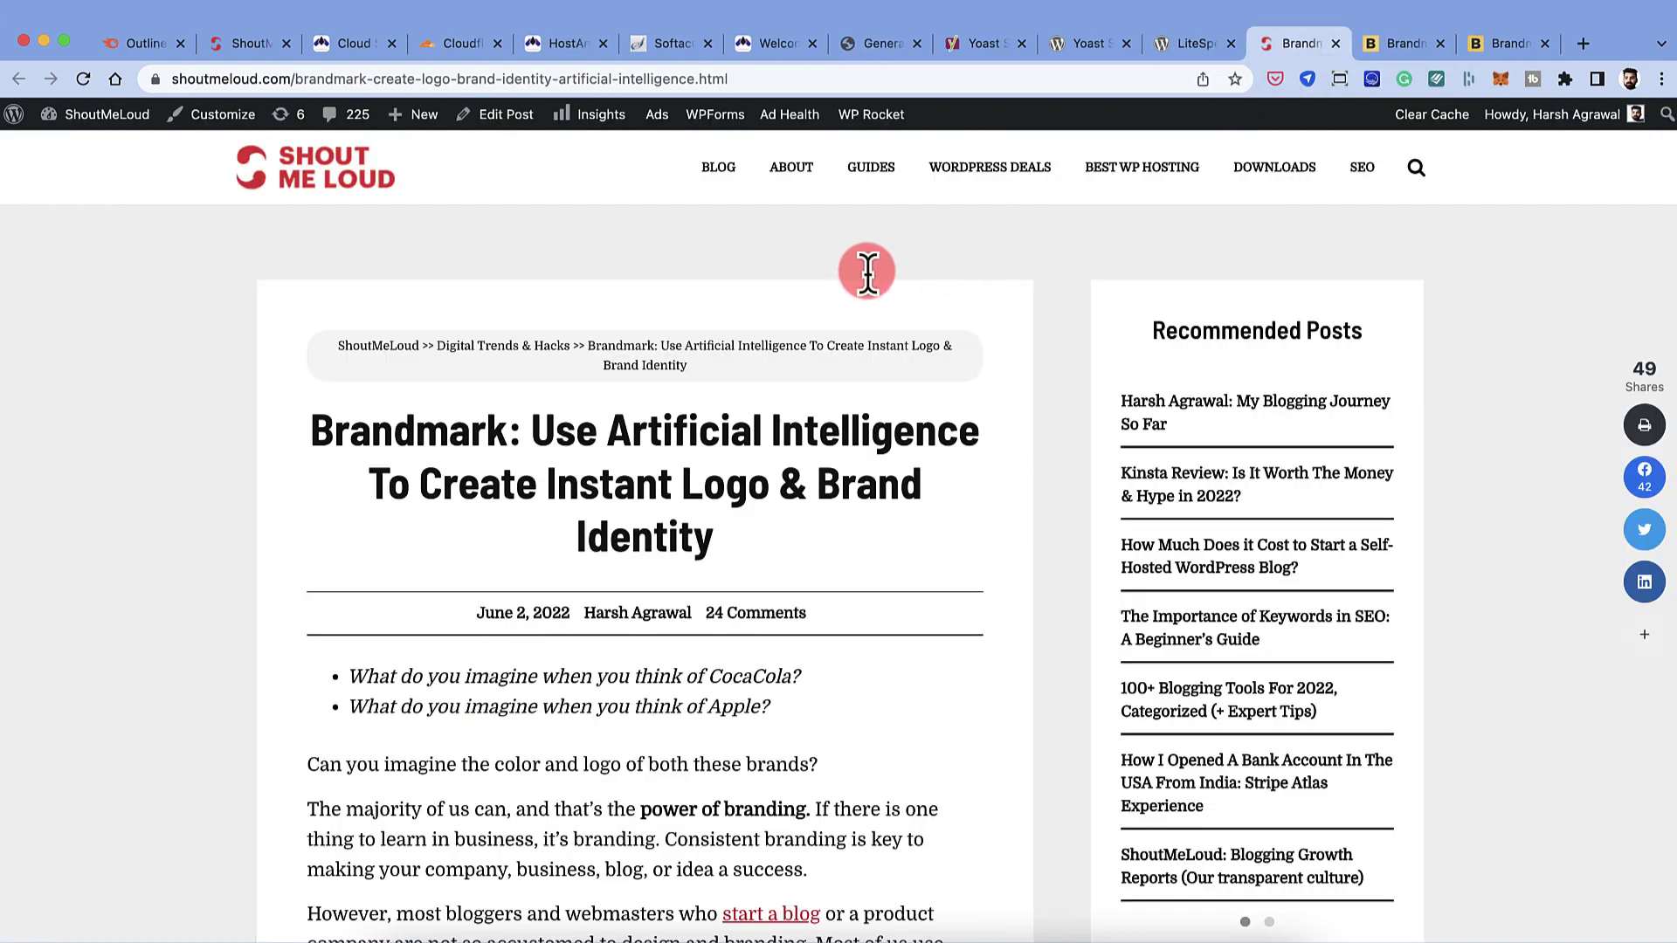
click(1402, 54)
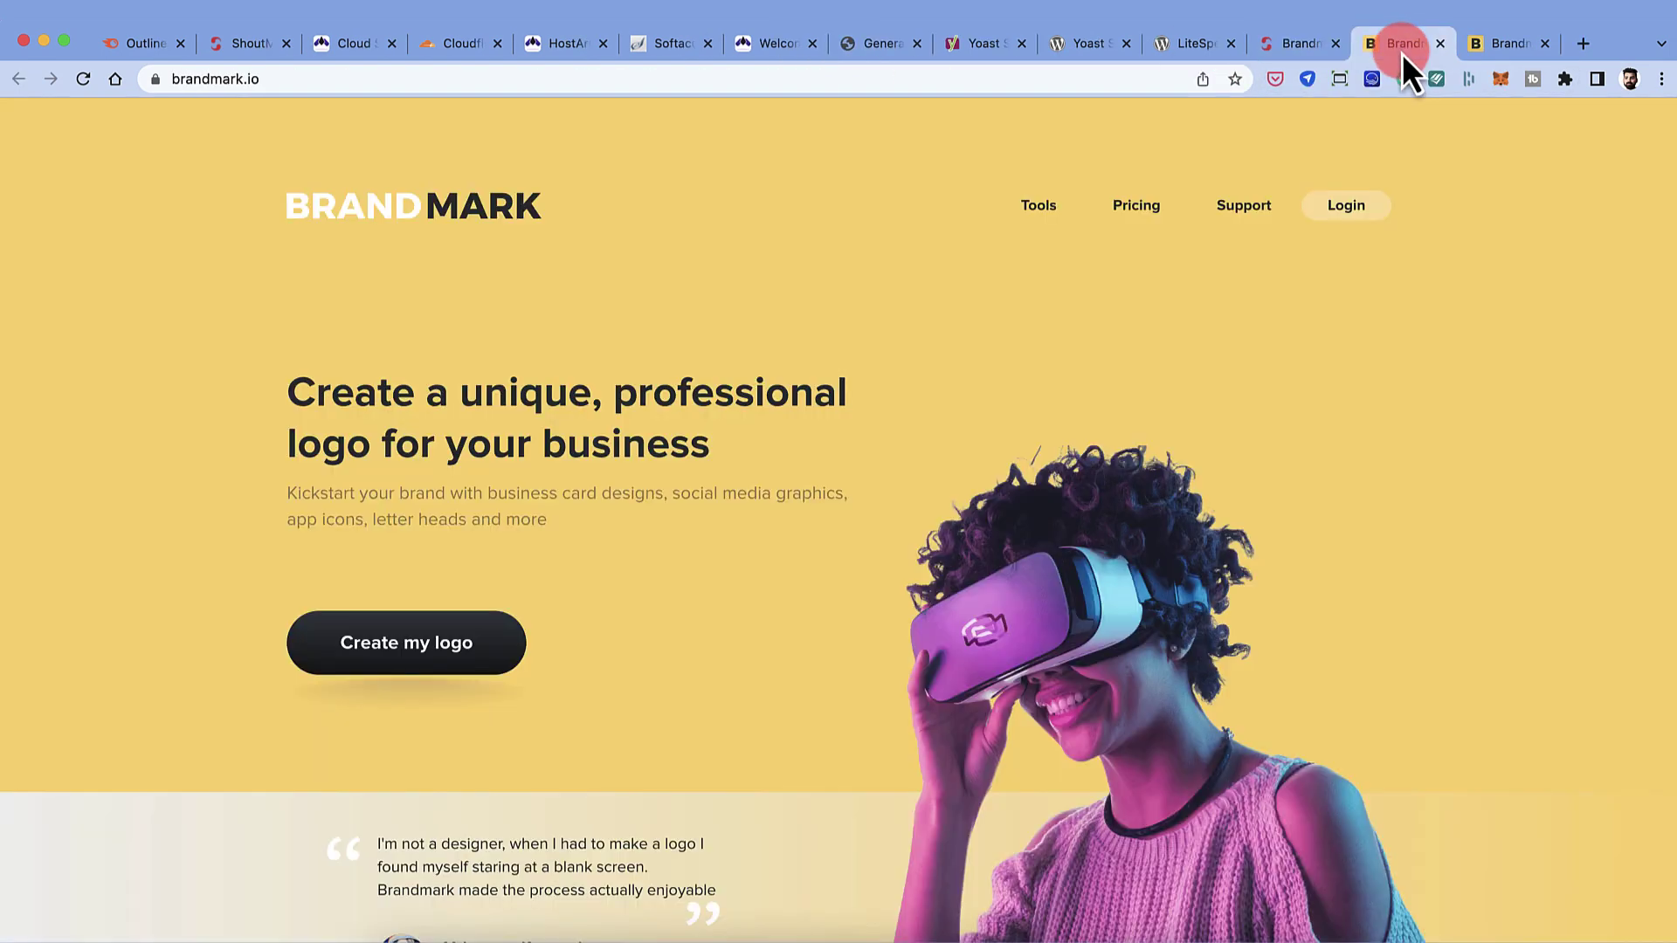
click(1512, 43)
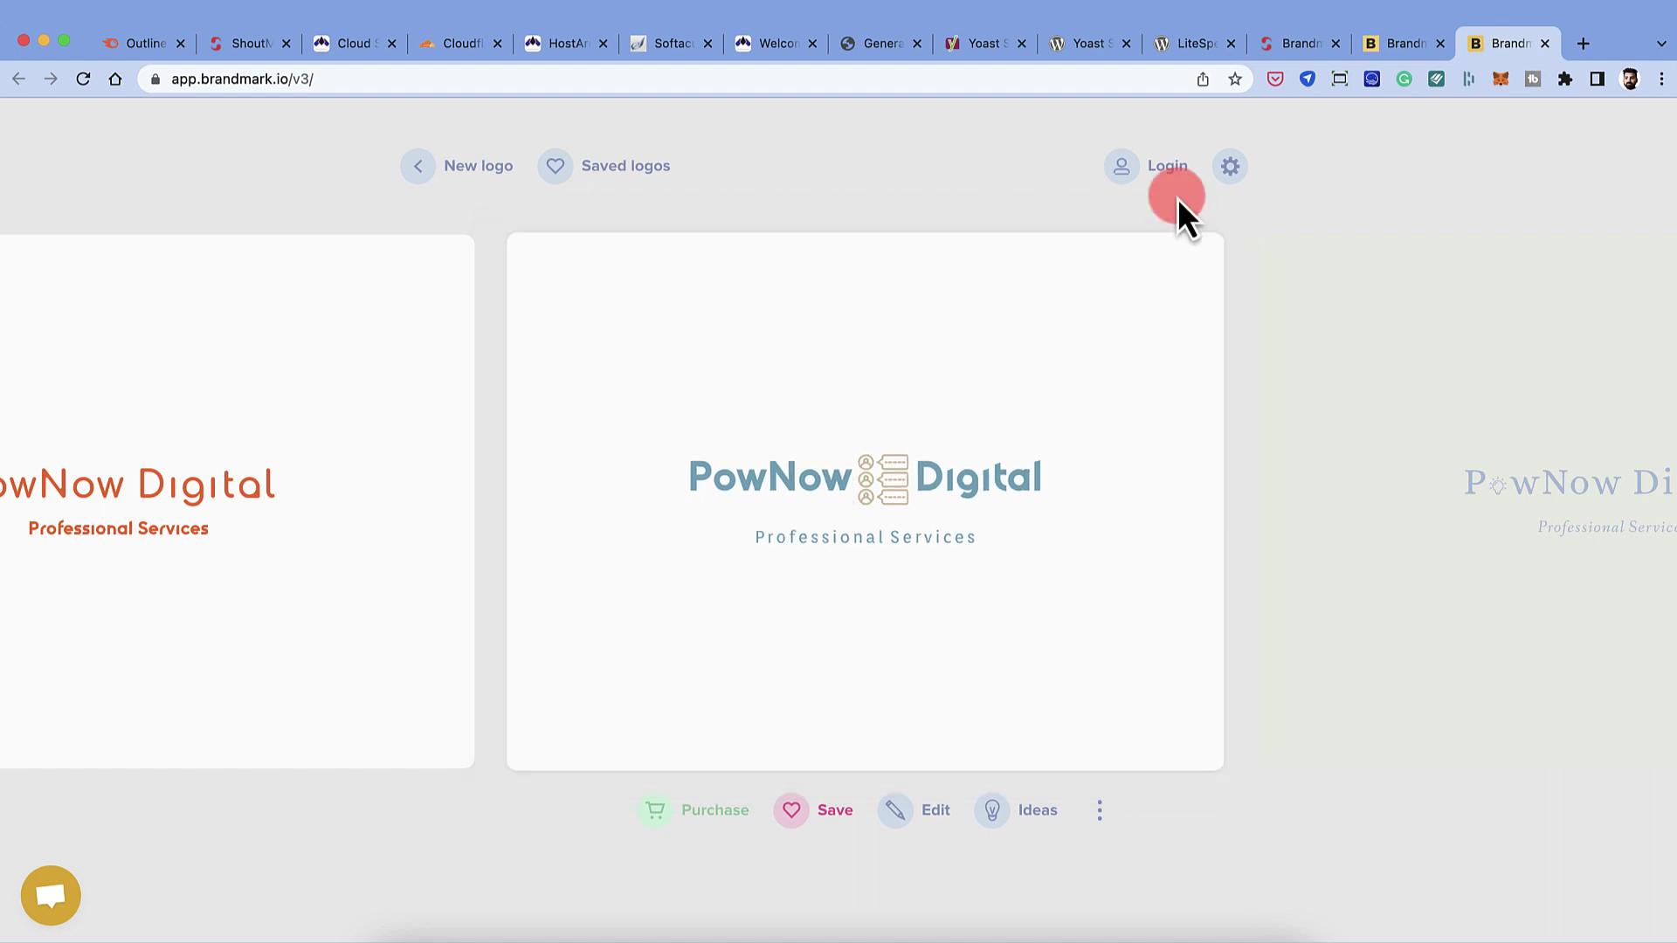
- Capture the central PowNow Digital logo with Snagit as an image of about 518 x 232 pixels
click(1284, 9)
click(1391, 91)
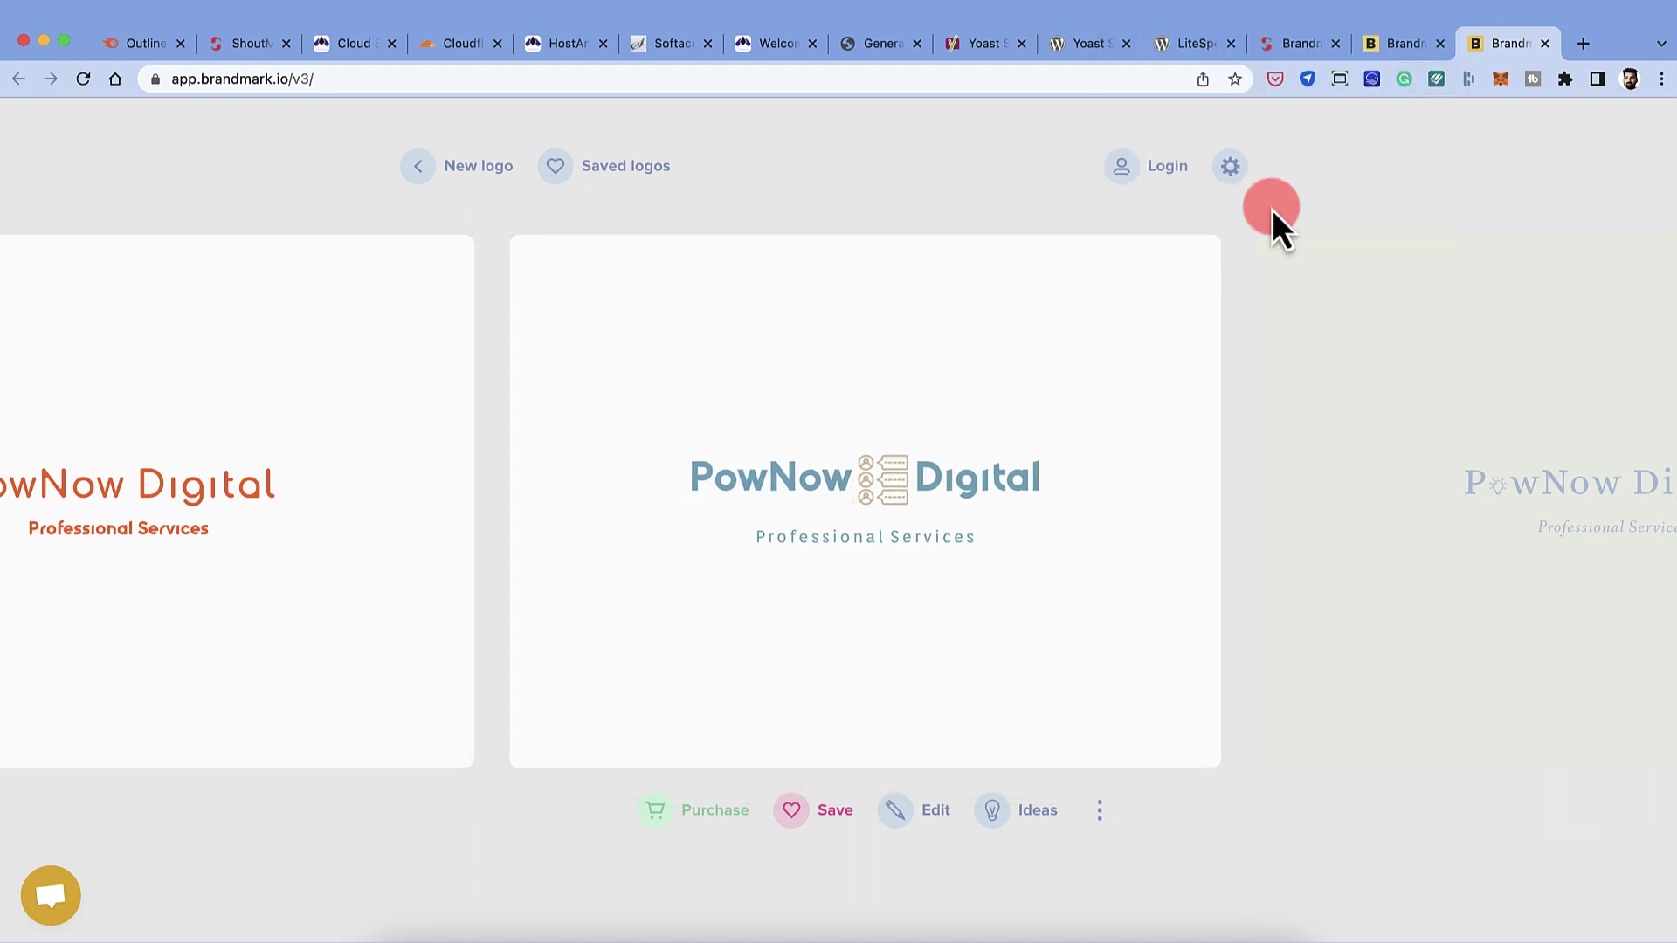
drag(613, 379, 1135, 612)
click(629, 663)
- Save the logo capture to the Desktop as a JPEG named "pownow Digital", with the retina image scaled down
key(super+s)
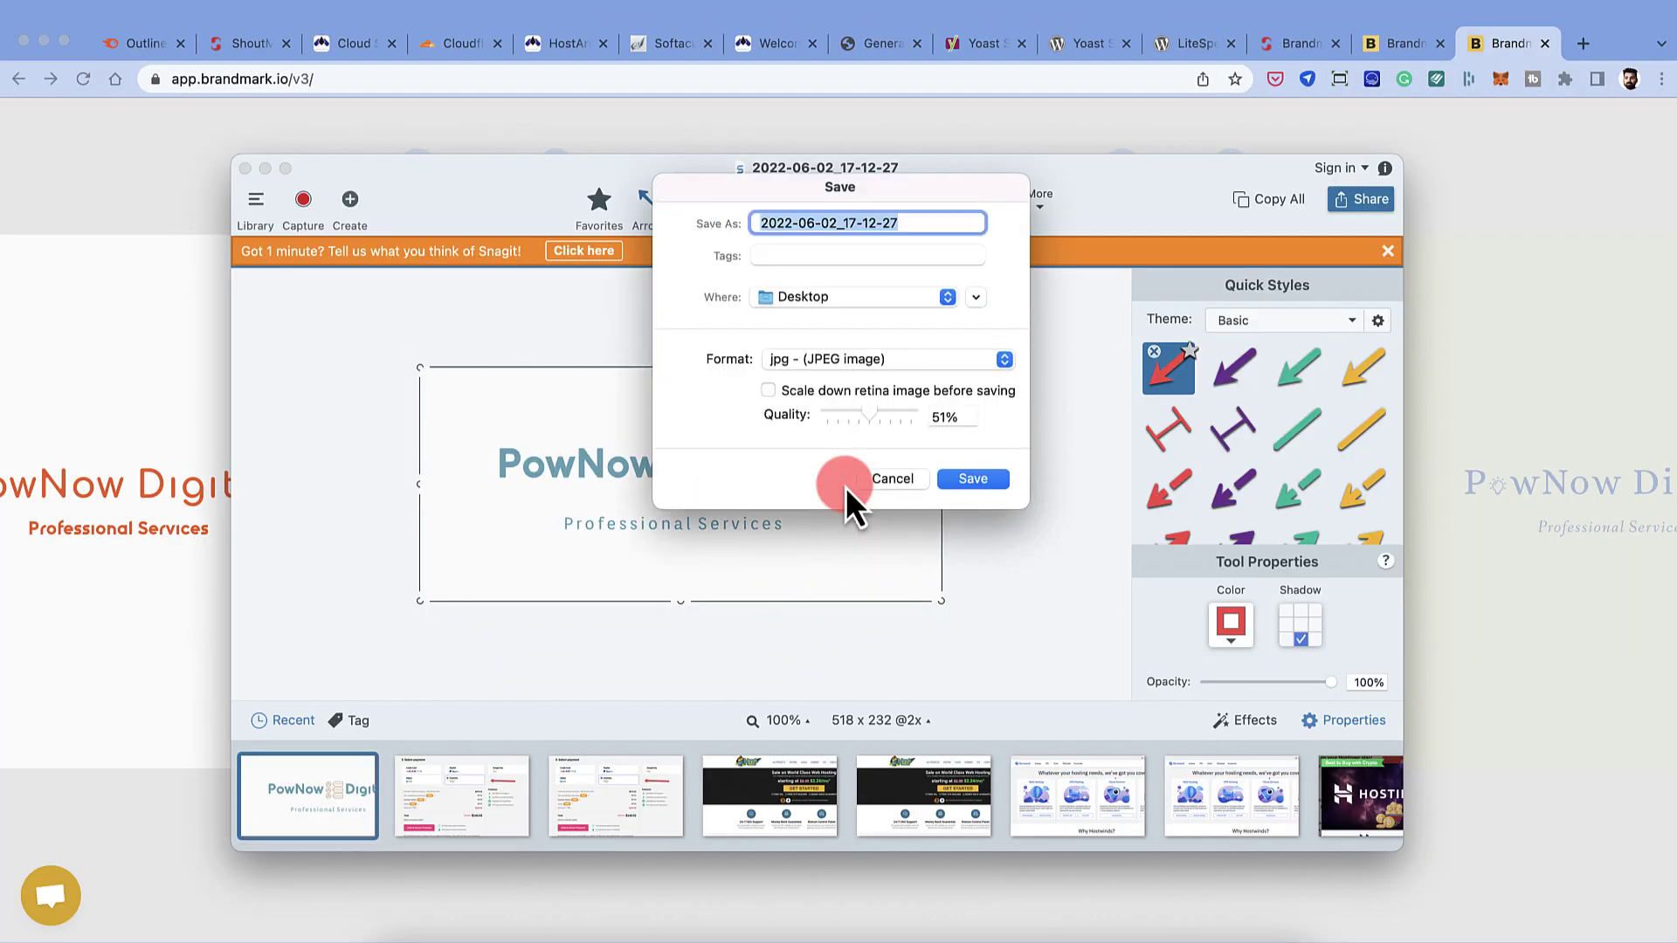
text(pownow Digital)
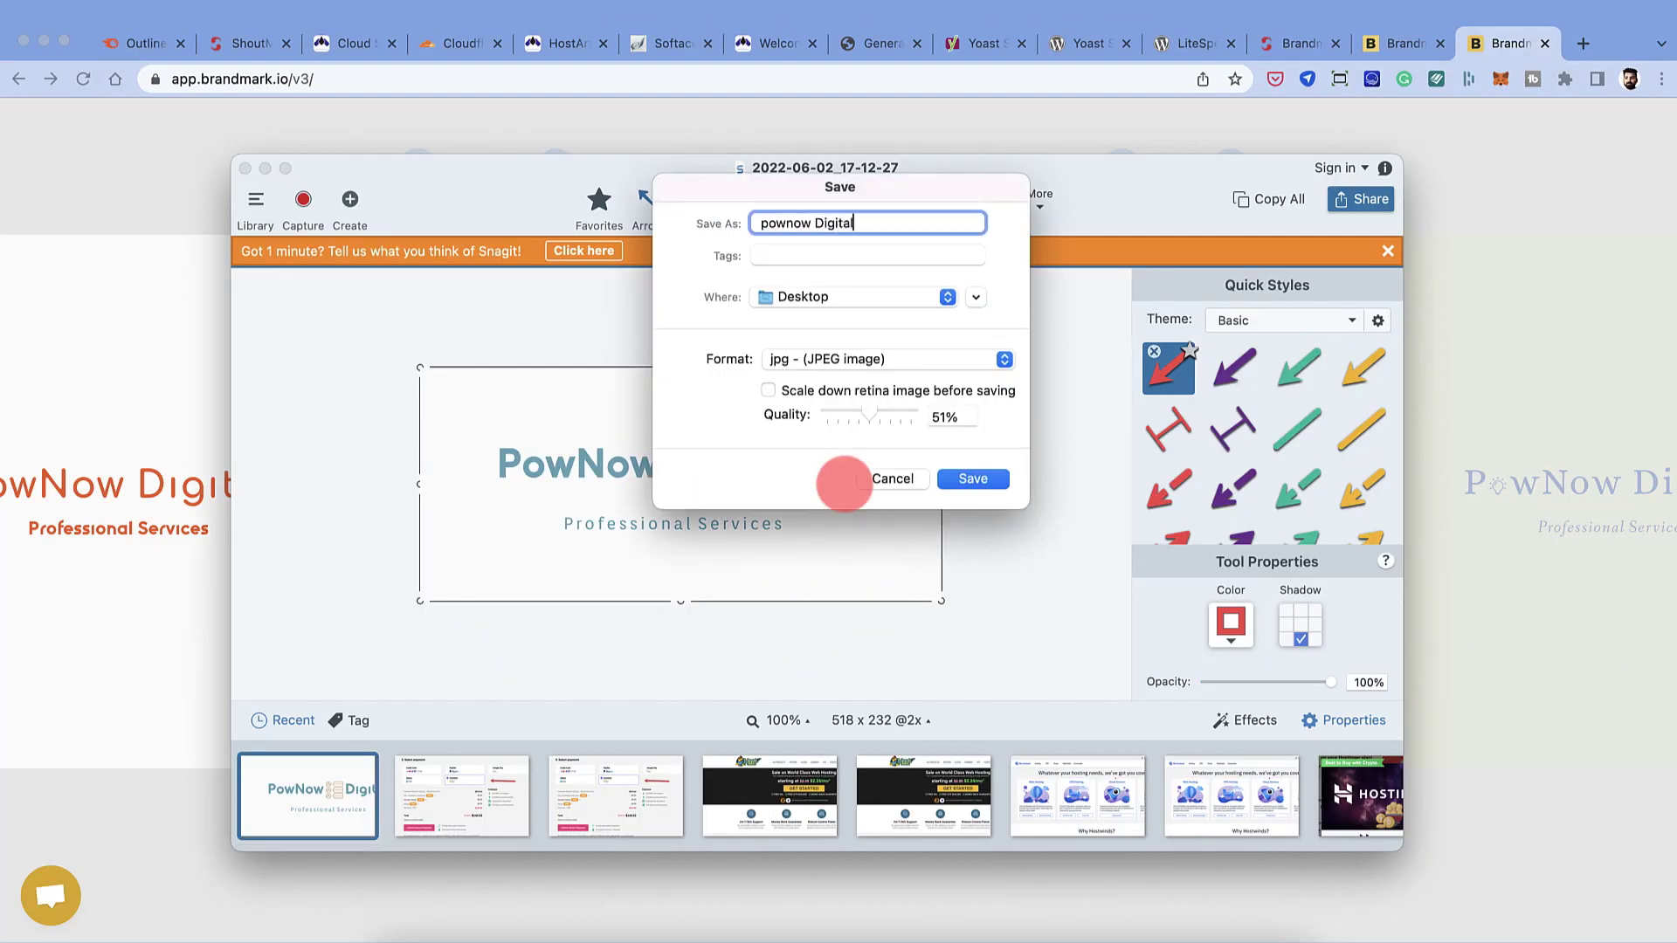
click(907, 395)
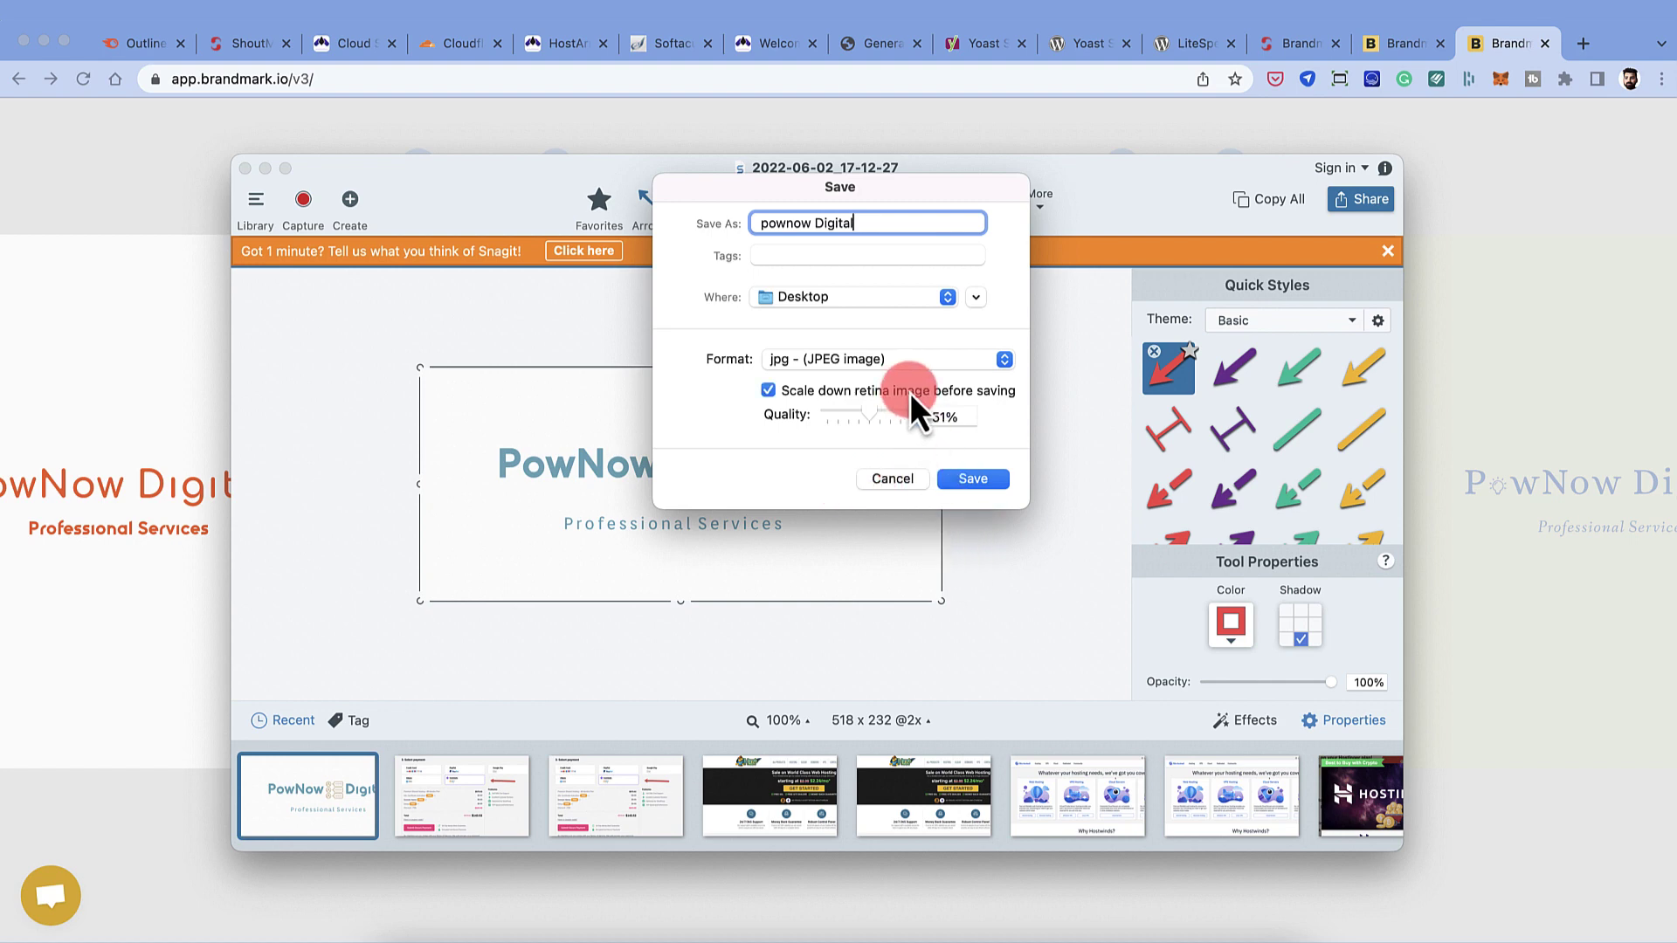
click(966, 474)
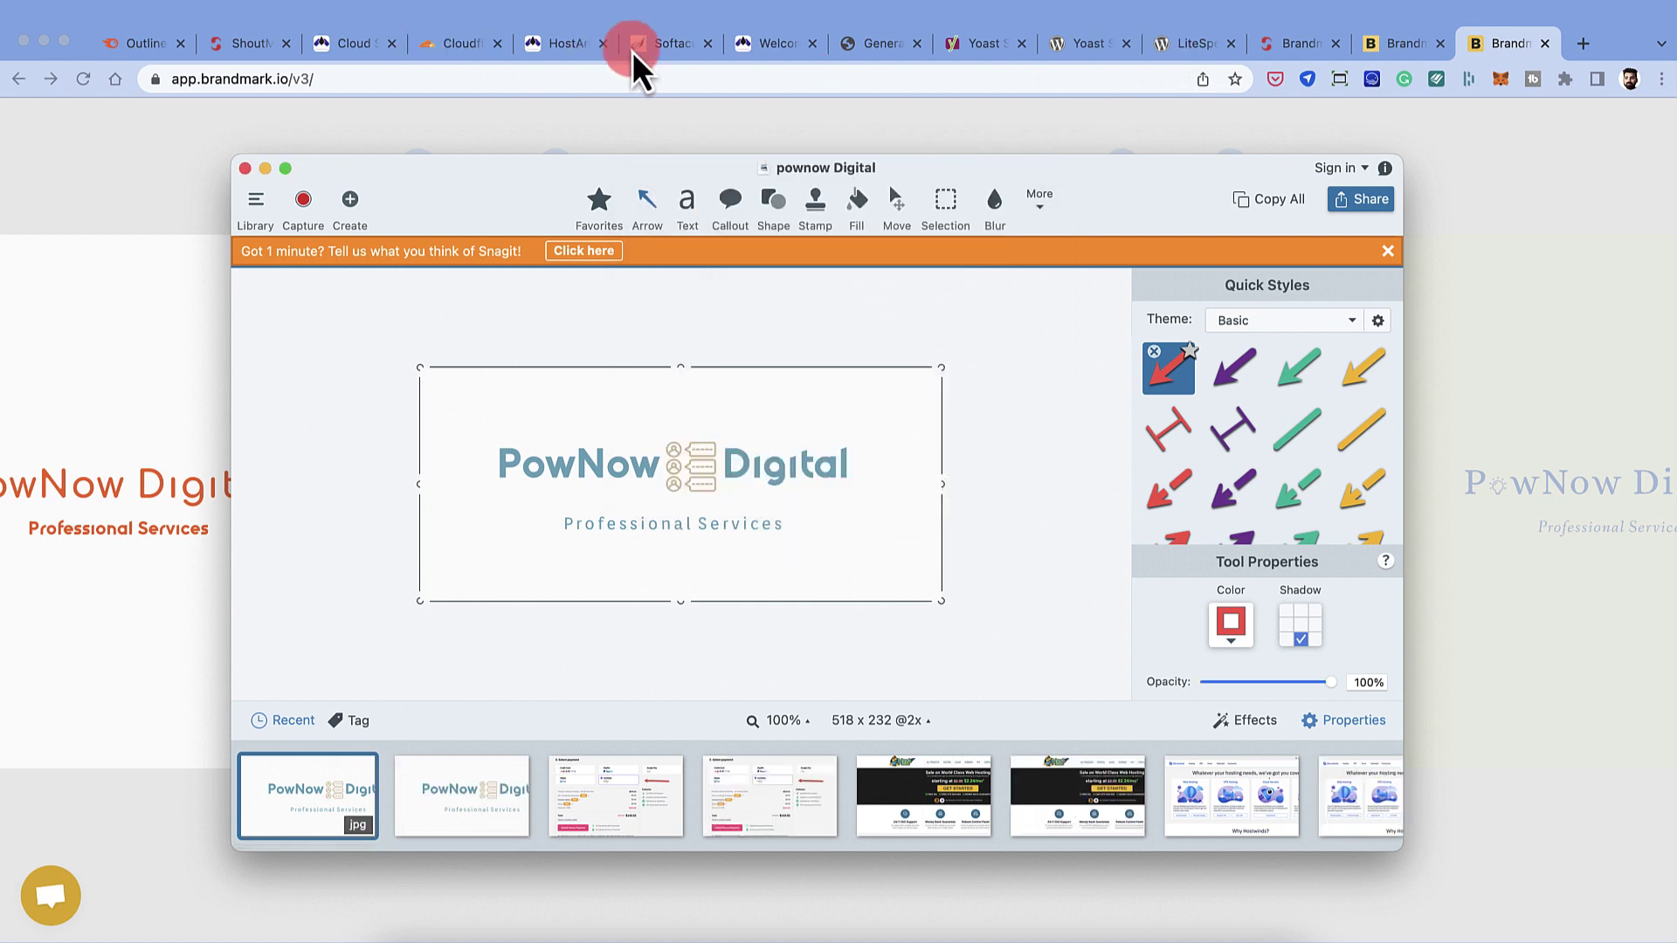
- Back in the Yoast SEO configuration, upload the pownow Digital JPEG as the organization logo and save the site representation
click(783, 44)
click(858, 47)
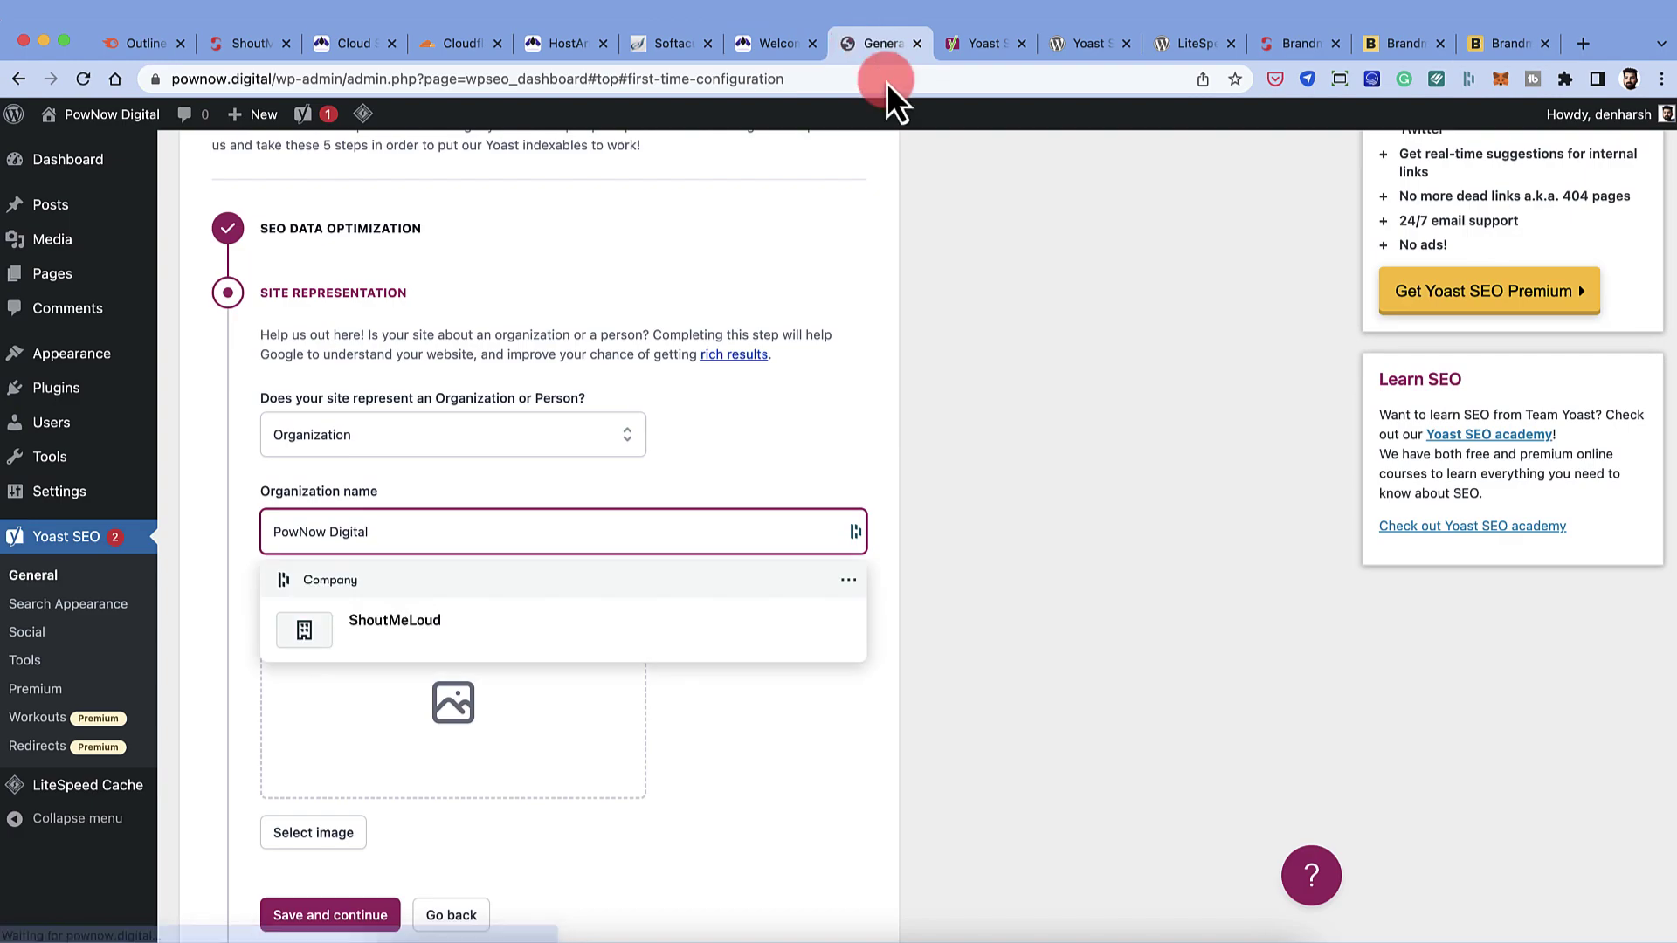
click(448, 742)
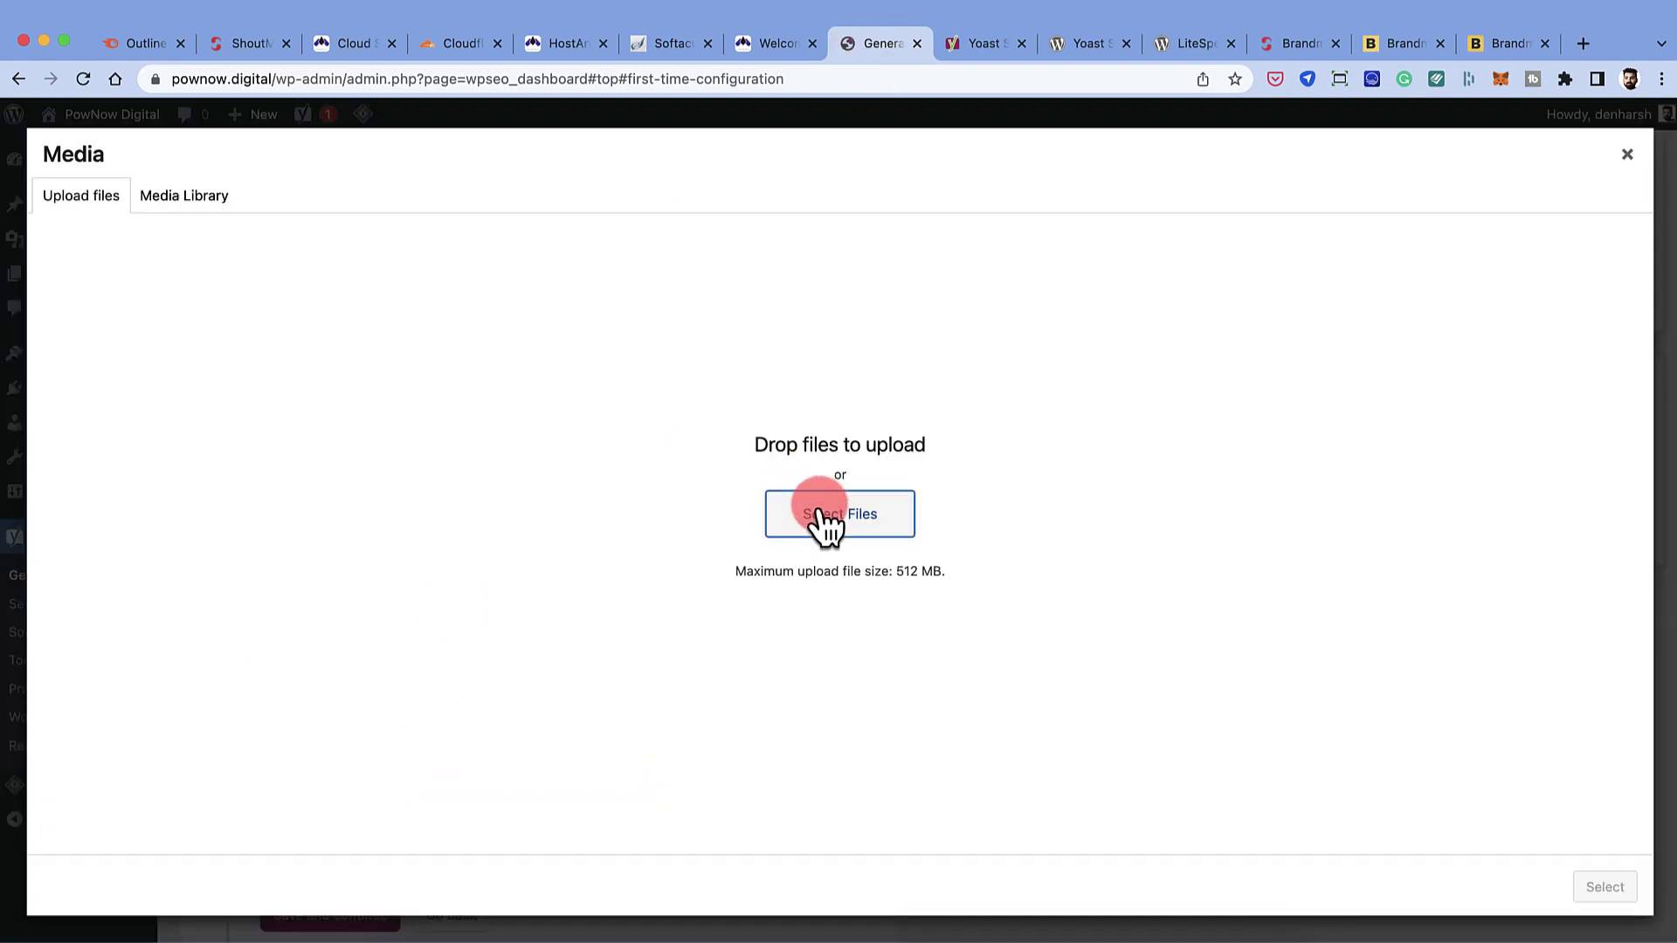
click(825, 522)
double_click(681, 369)
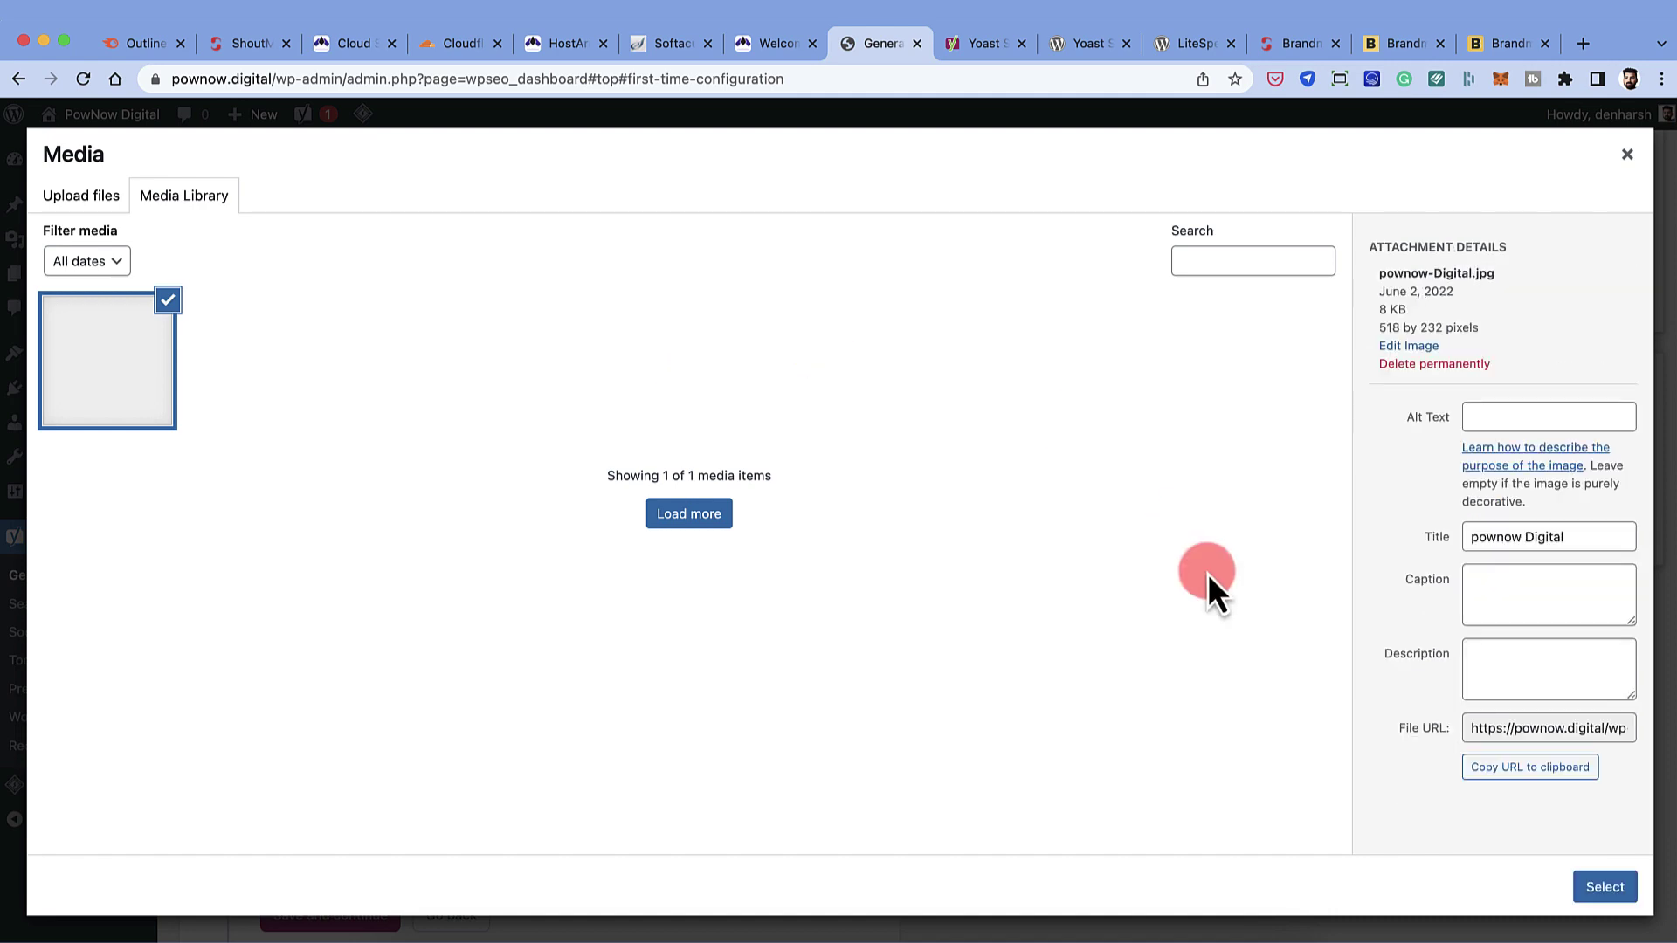
click(1606, 888)
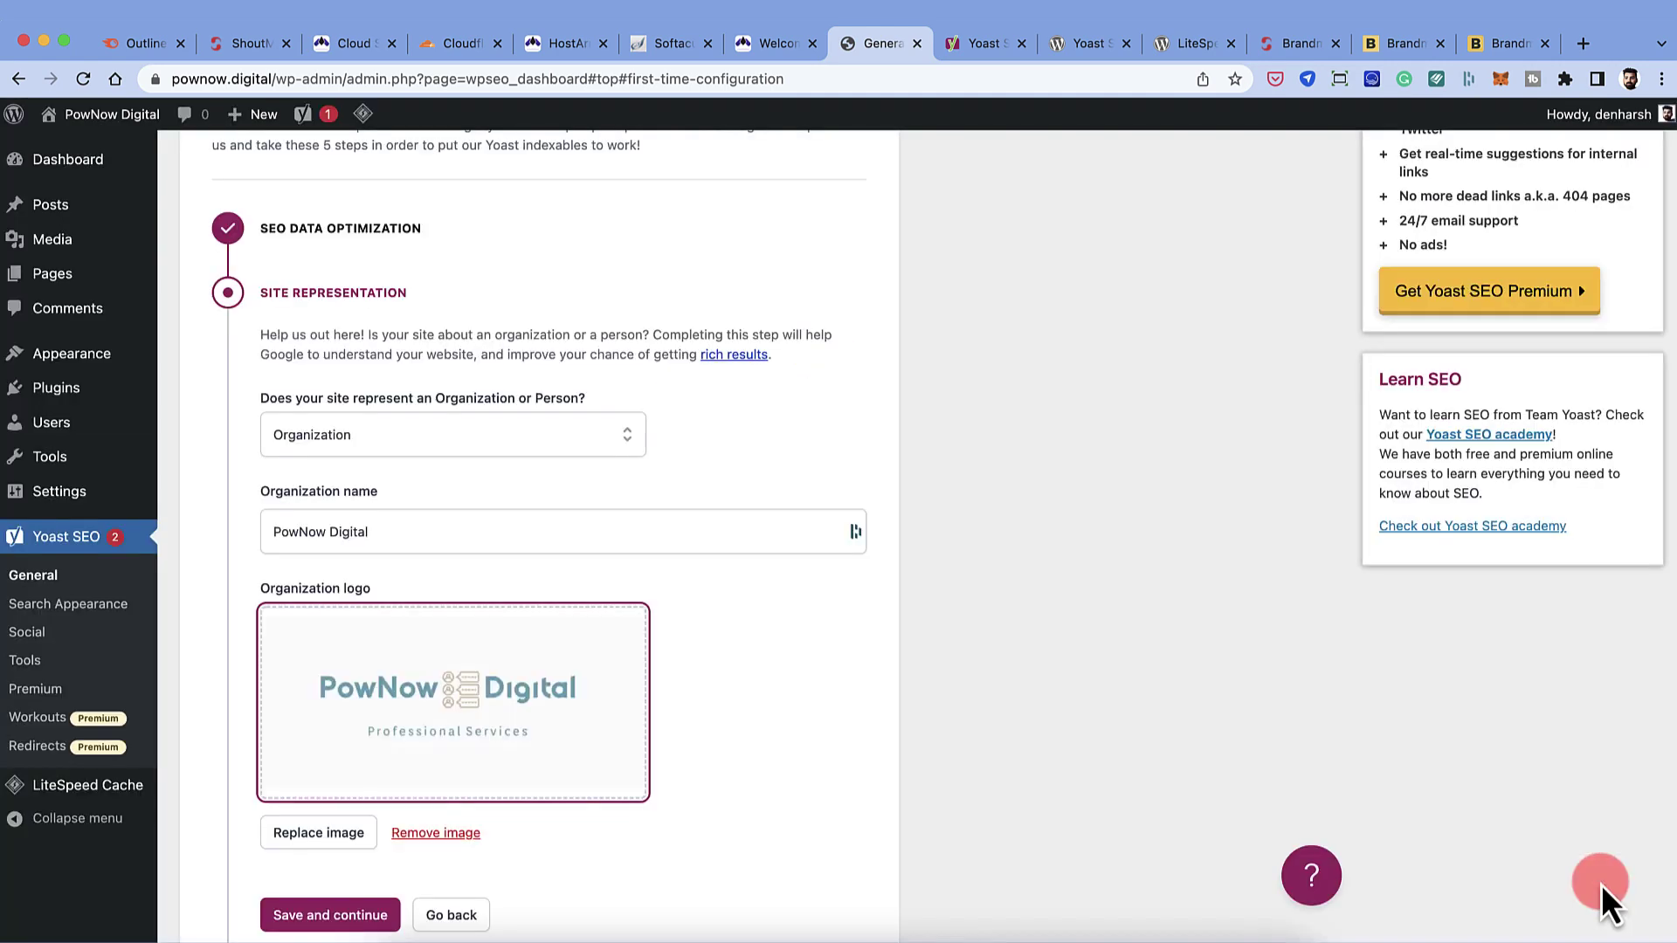
scroll(731, 610, down, 4)
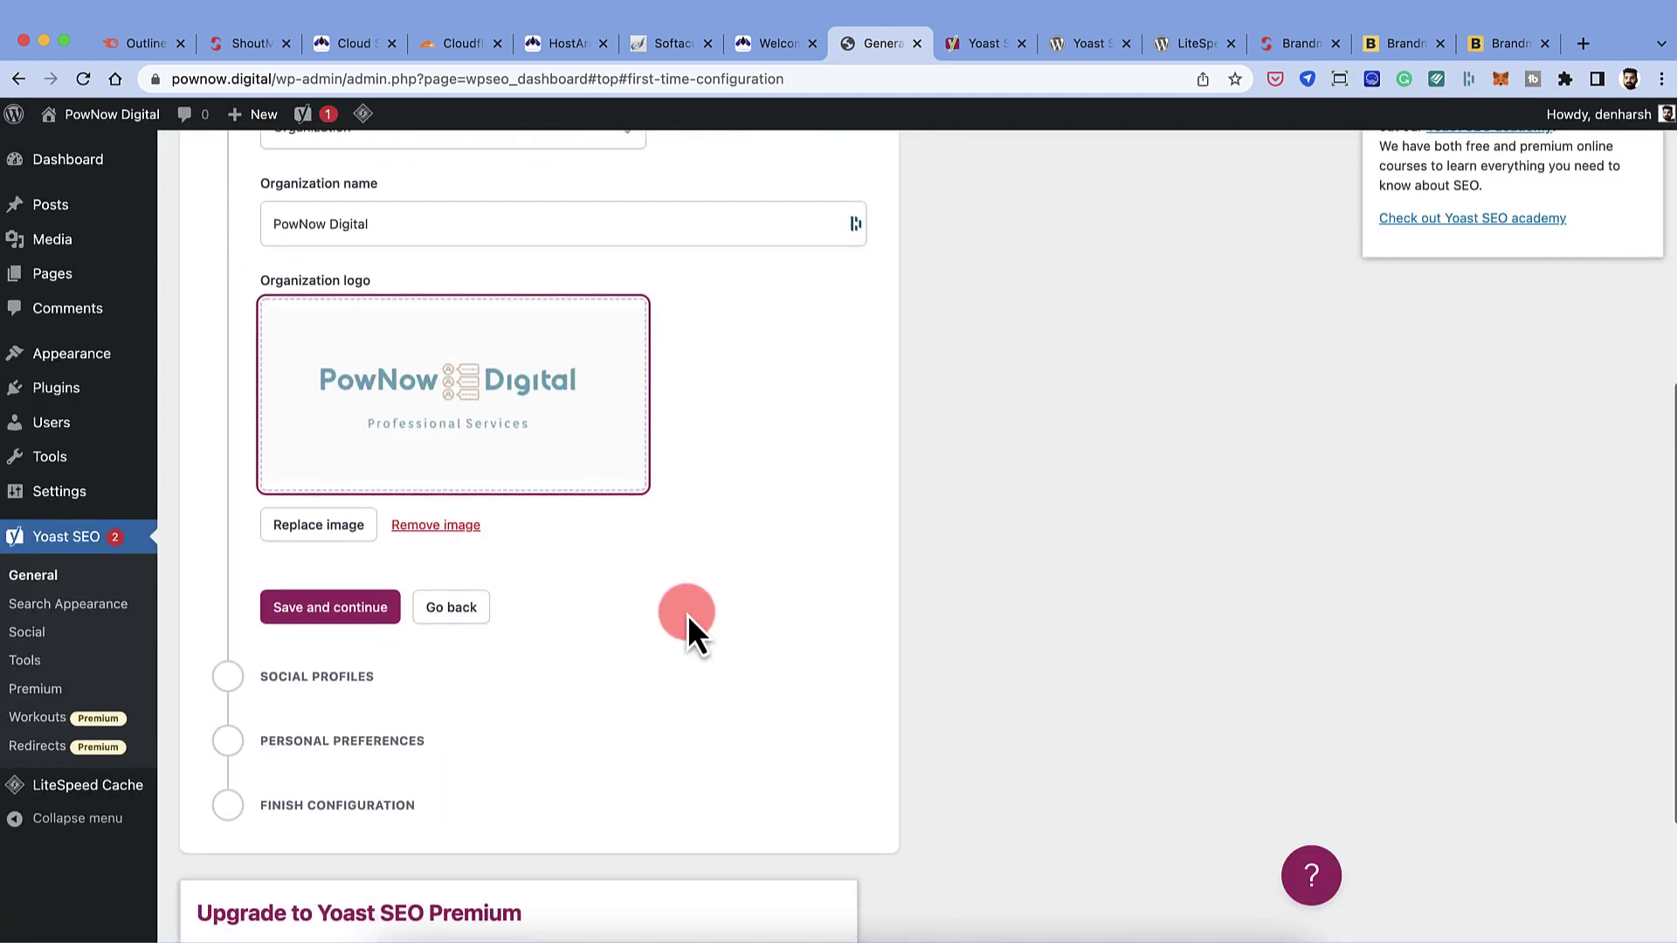
click(357, 612)
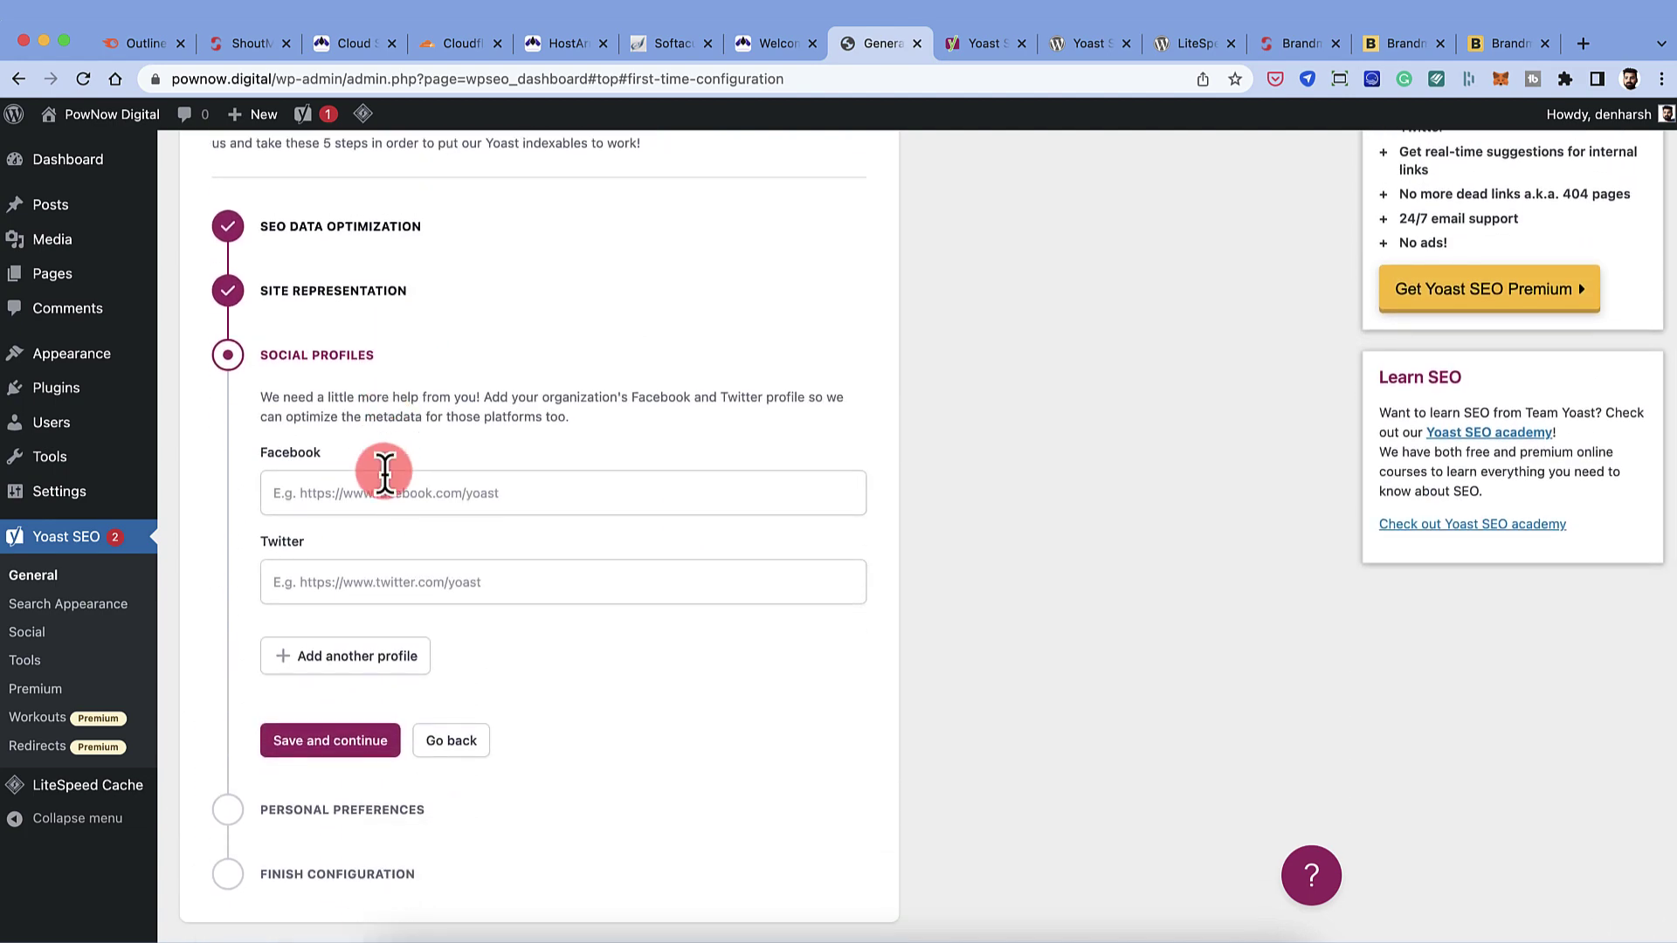
- Add an extra social profile field and delete it again
click(349, 657)
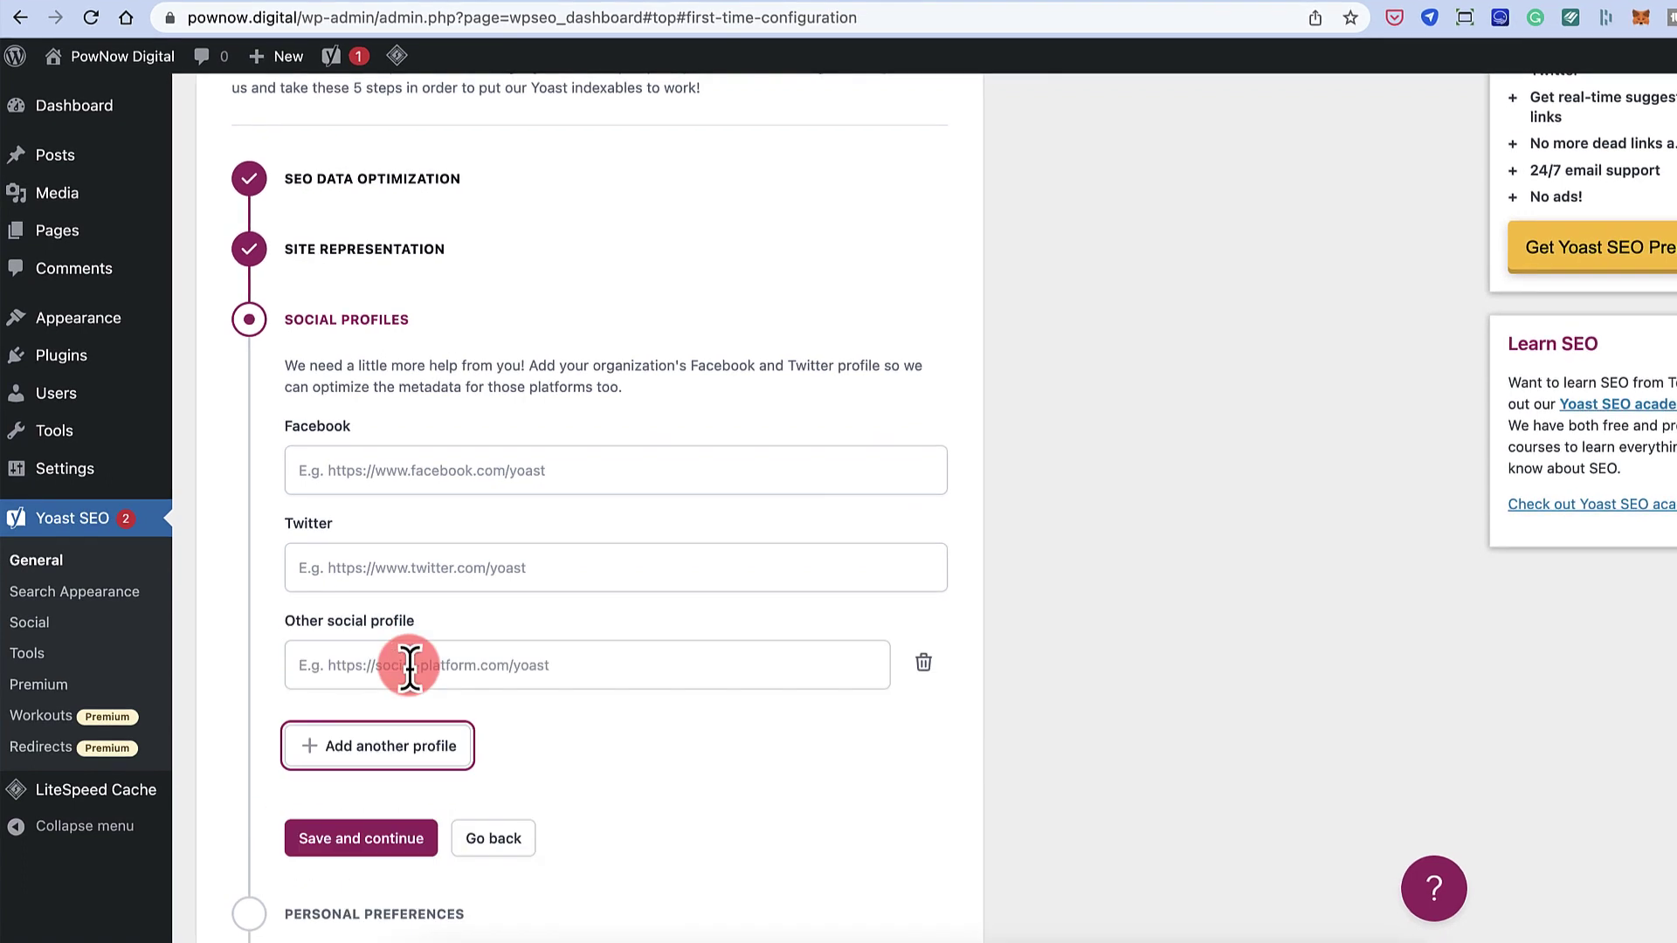
click(921, 667)
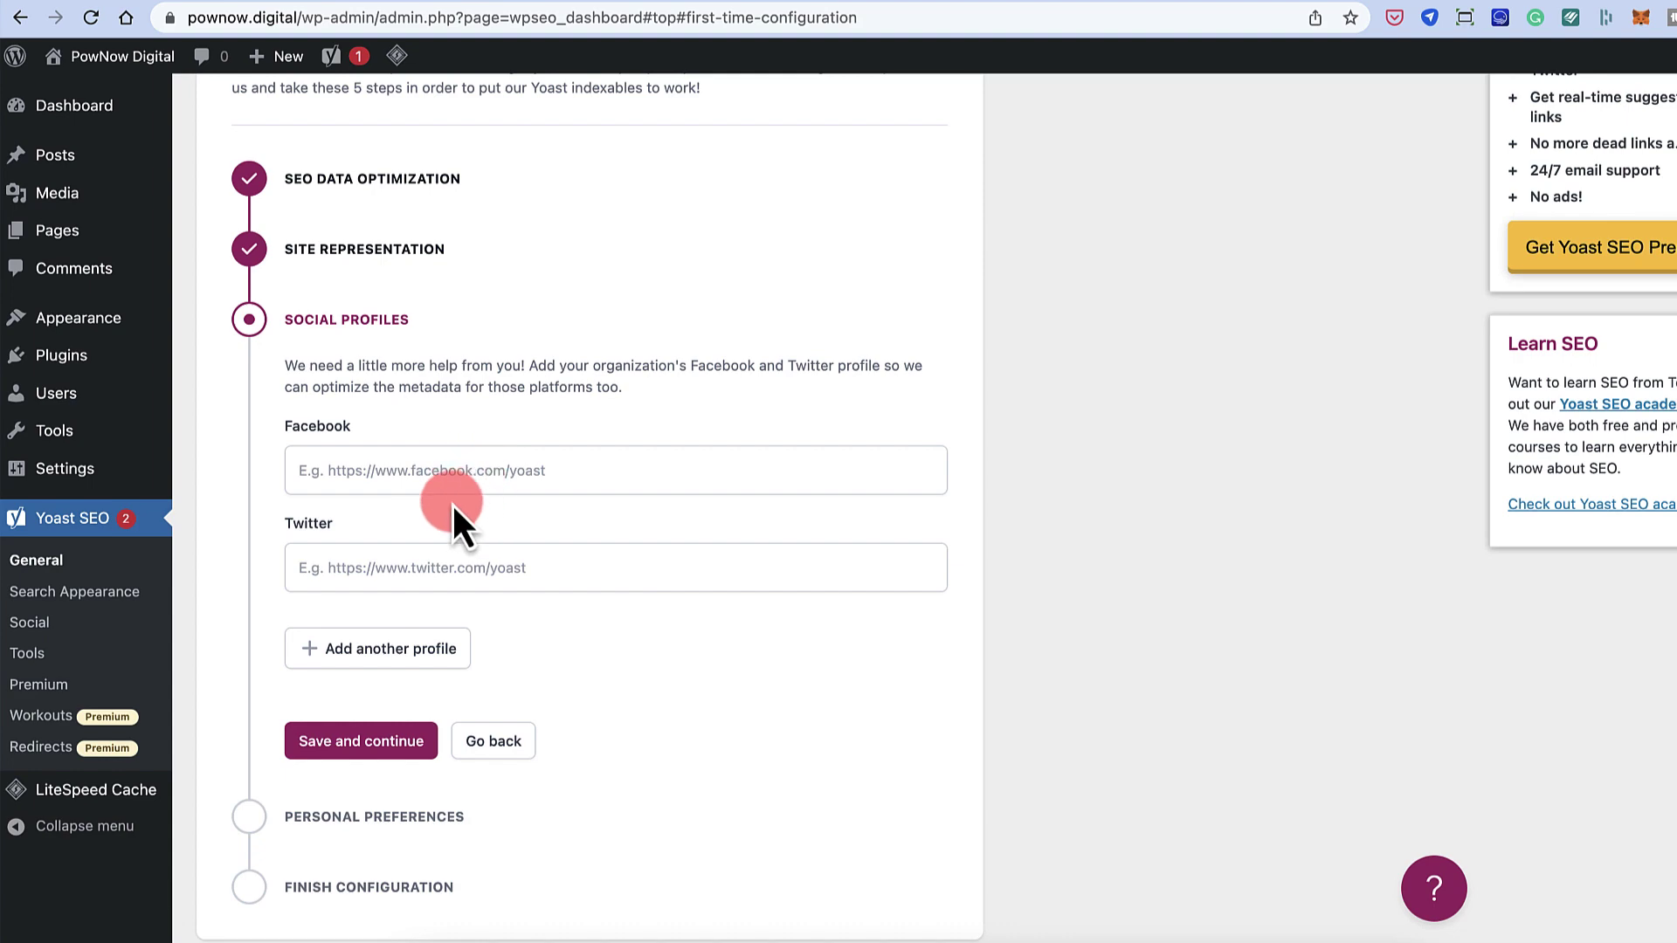
- Finish the first-time configuration with social profiles and newsletter email left empty and site data tracking declined, and go to the SEO dashboard
click(354, 738)
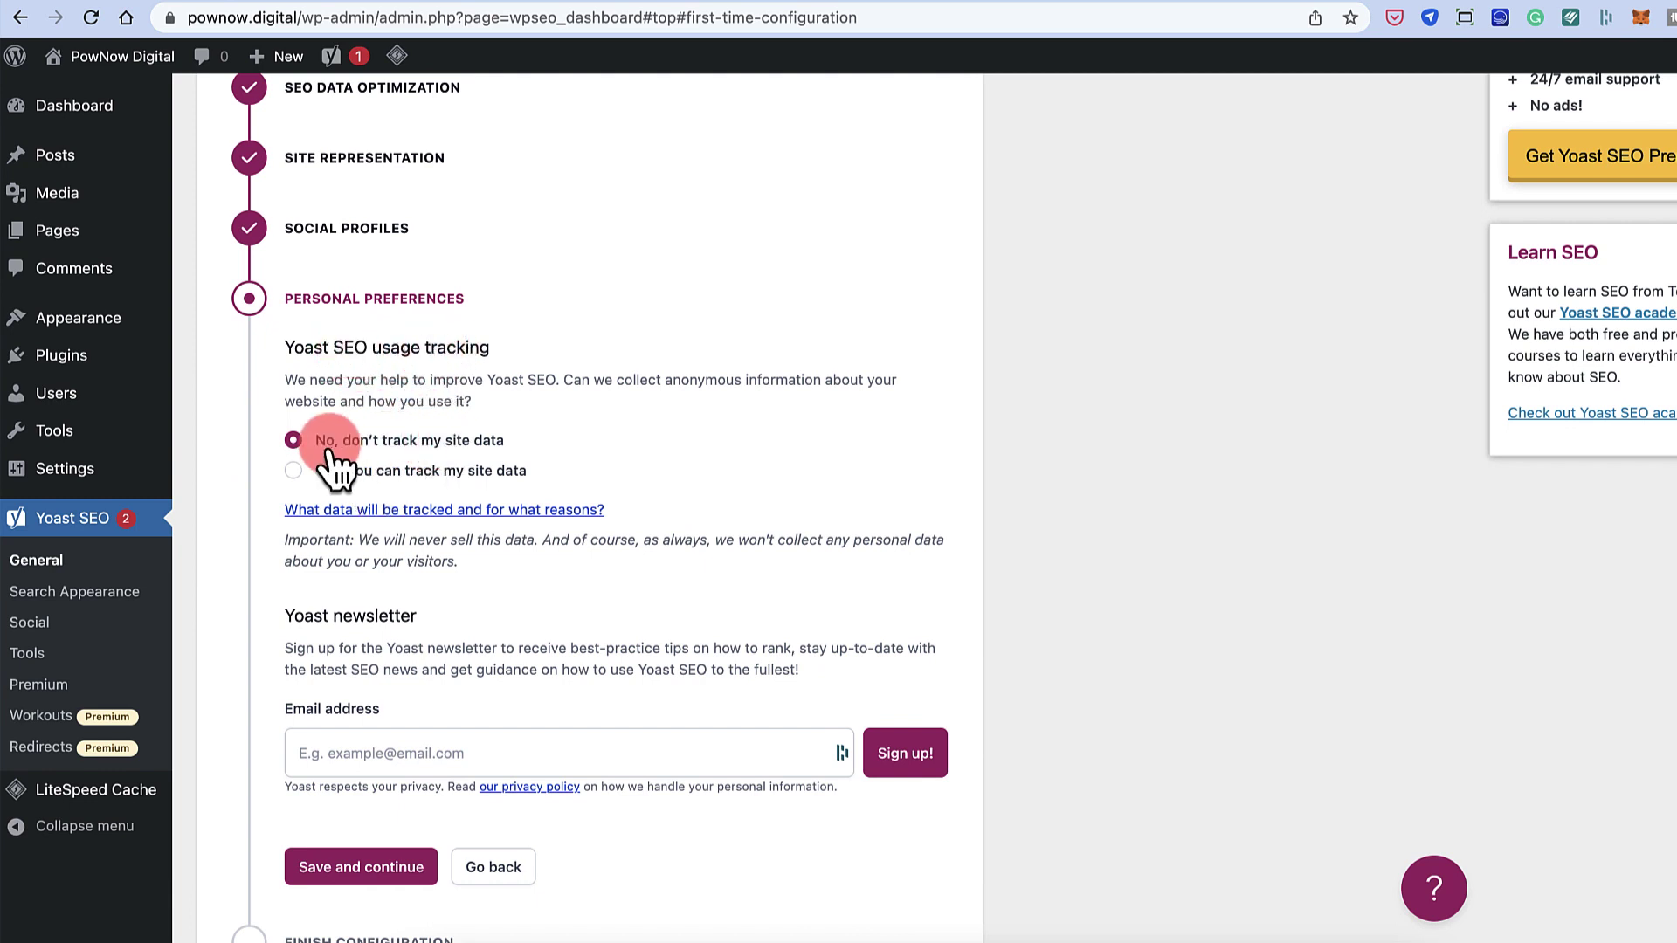
scroll(450, 442, down, 3)
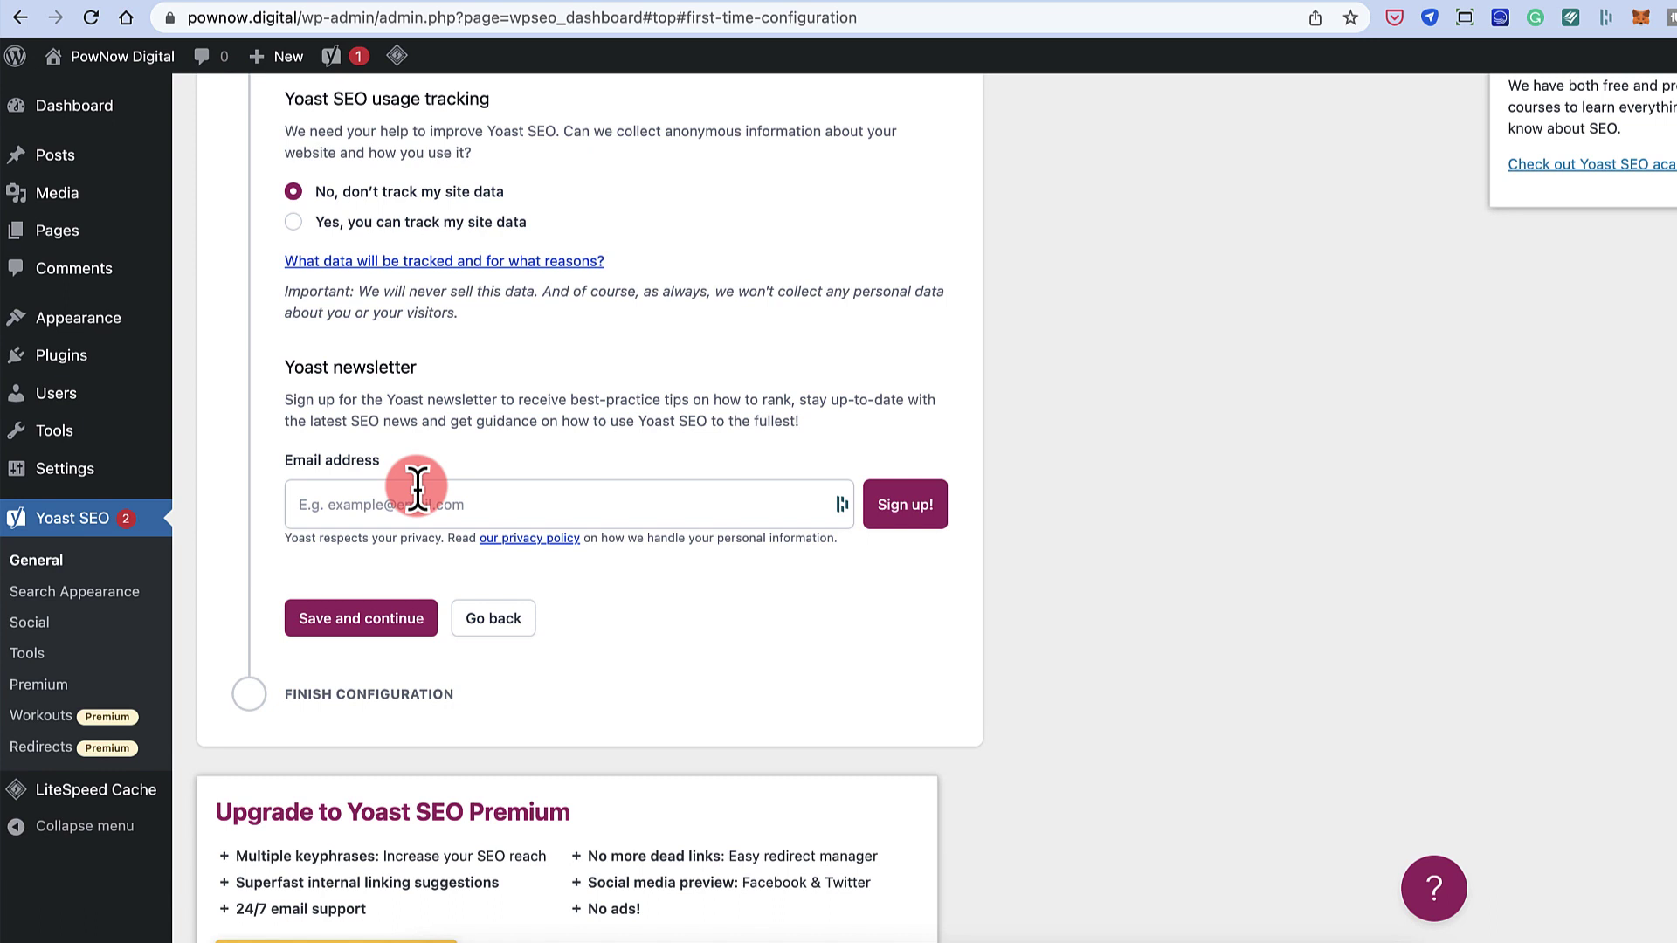
click(606, 501)
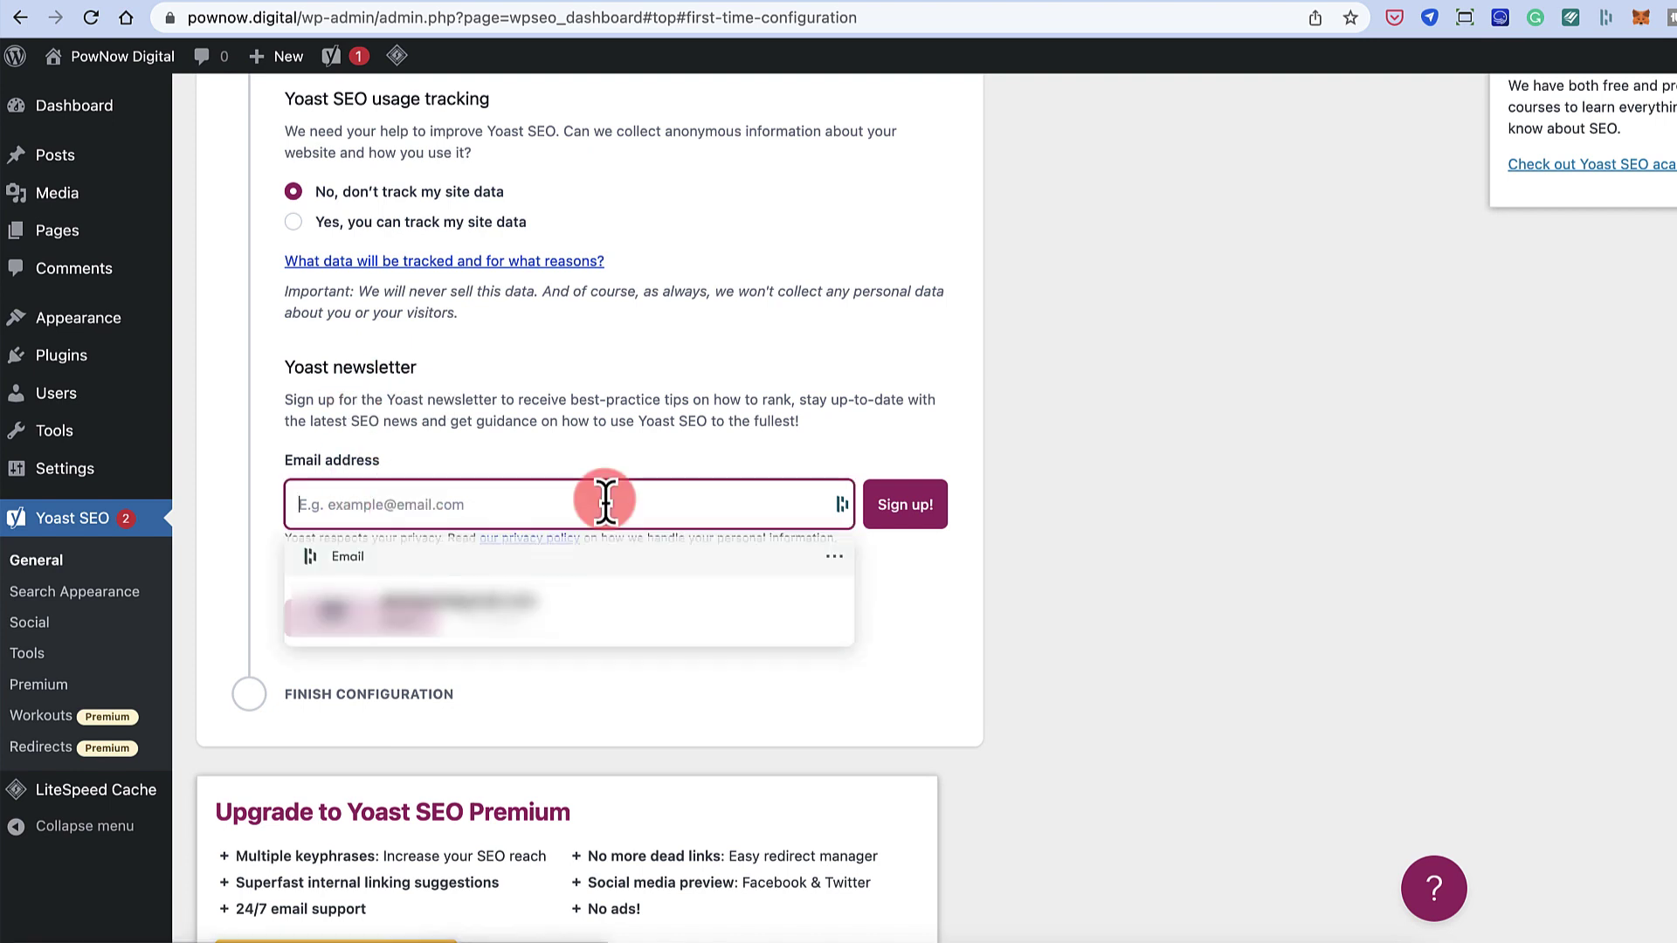
click(706, 413)
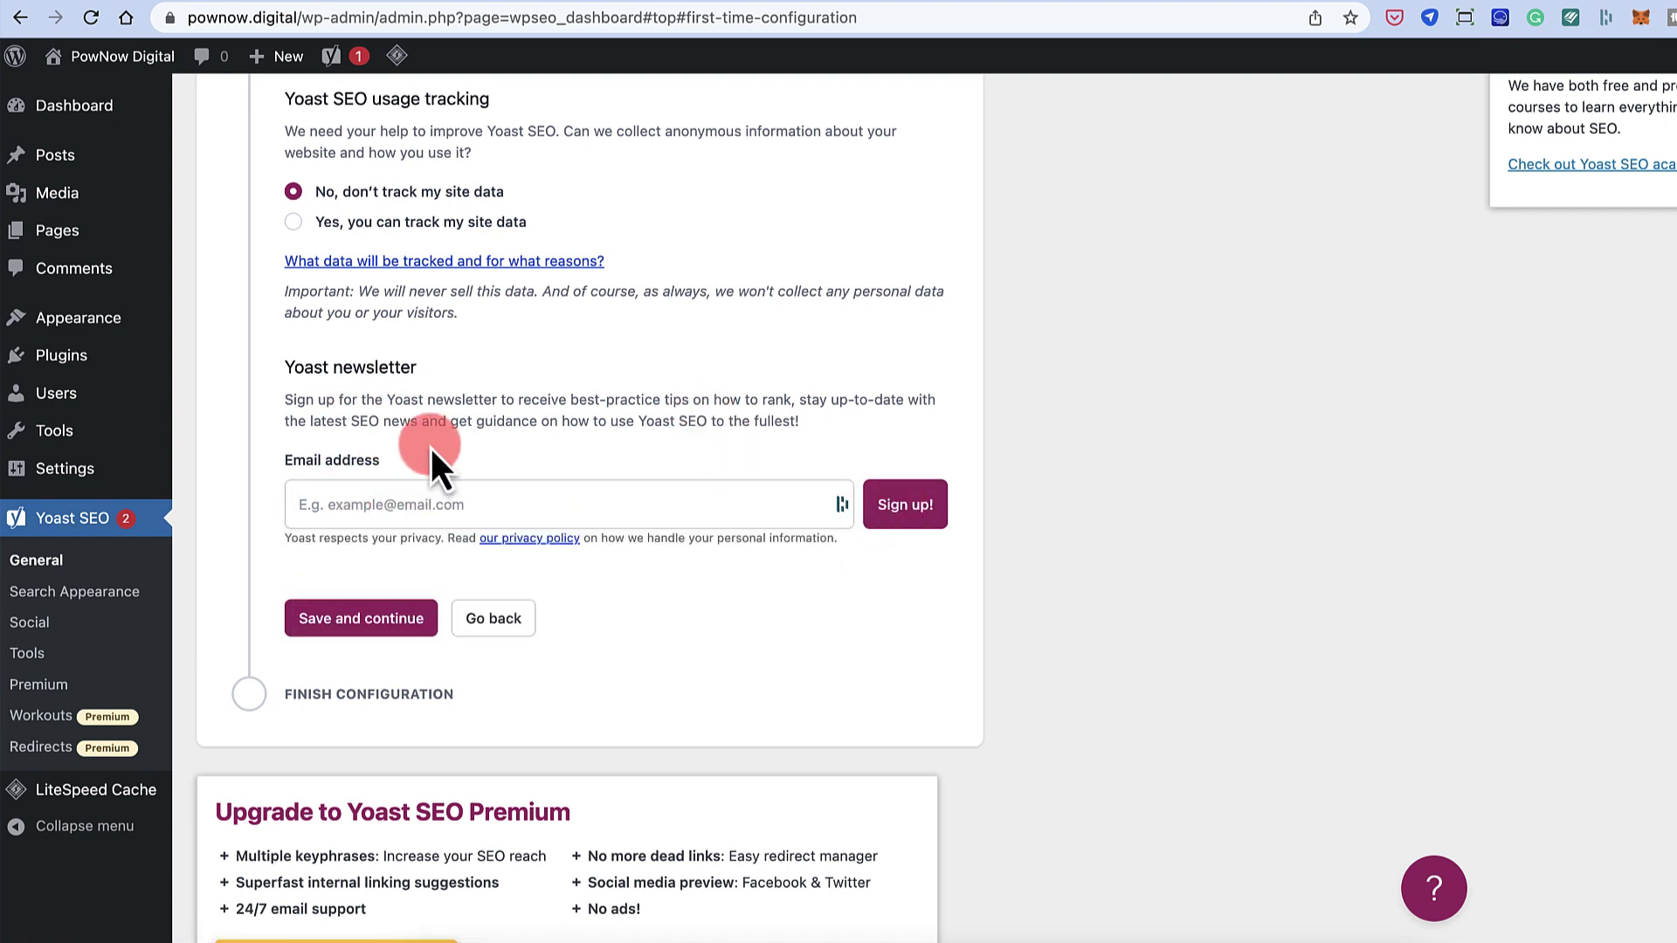
click(374, 616)
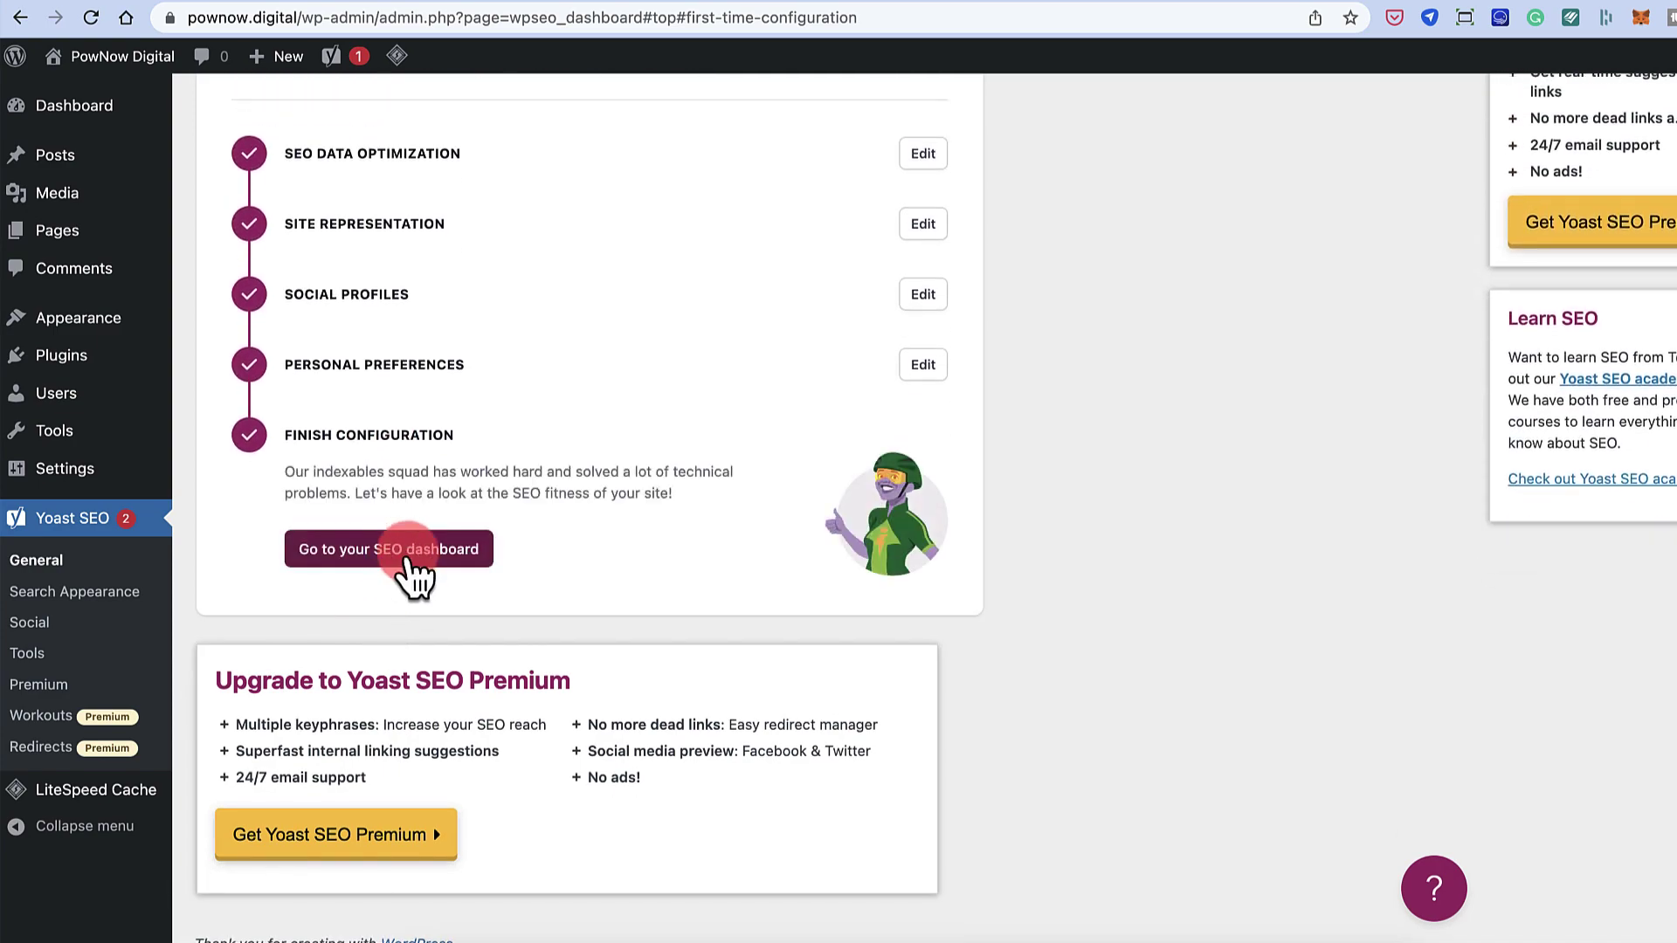
click(407, 559)
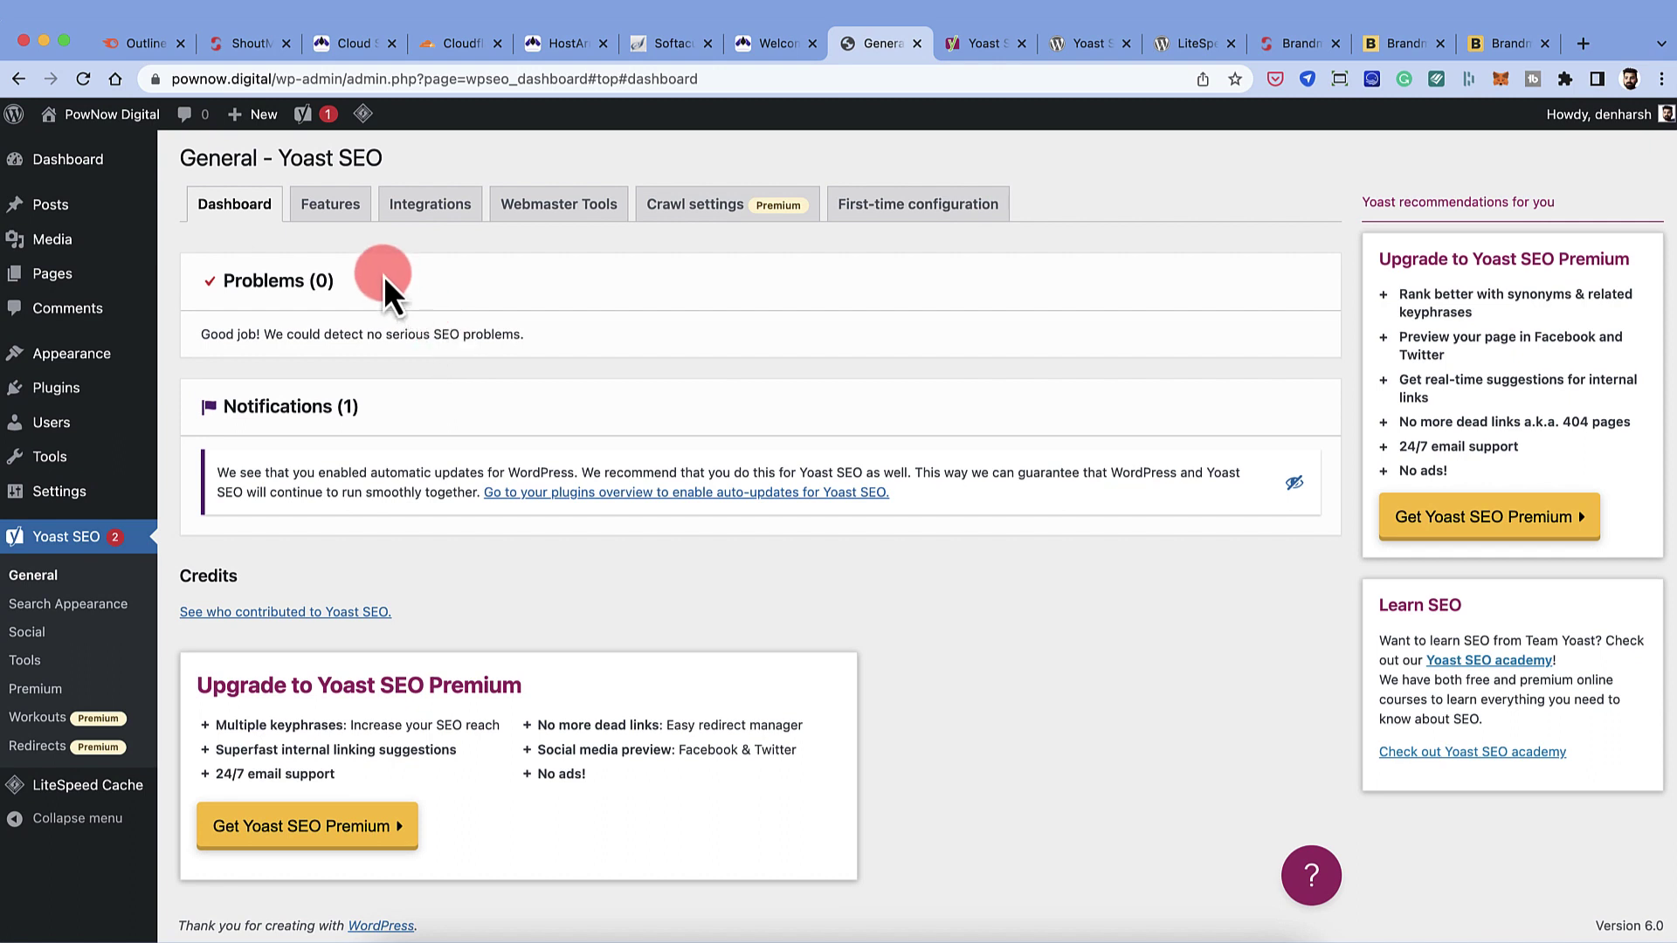
- Review the Yoast SEO feature settings from SEO analysis to Enhanced Slack sharing, including the help text for SEO analysis
click(323, 209)
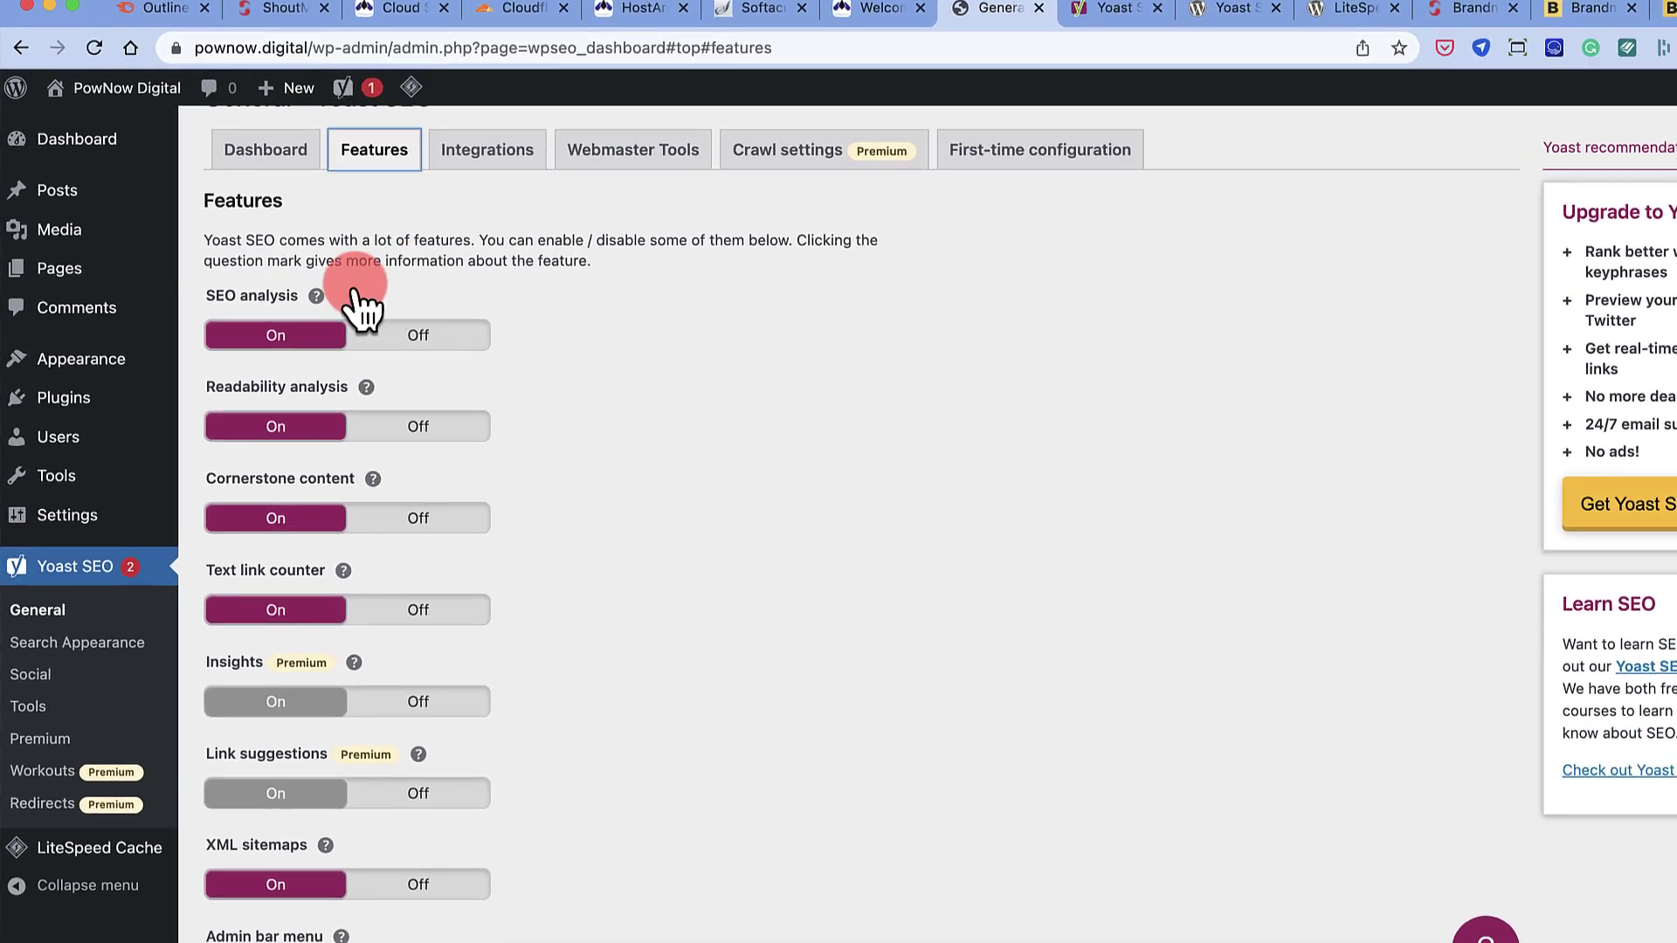
click(345, 294)
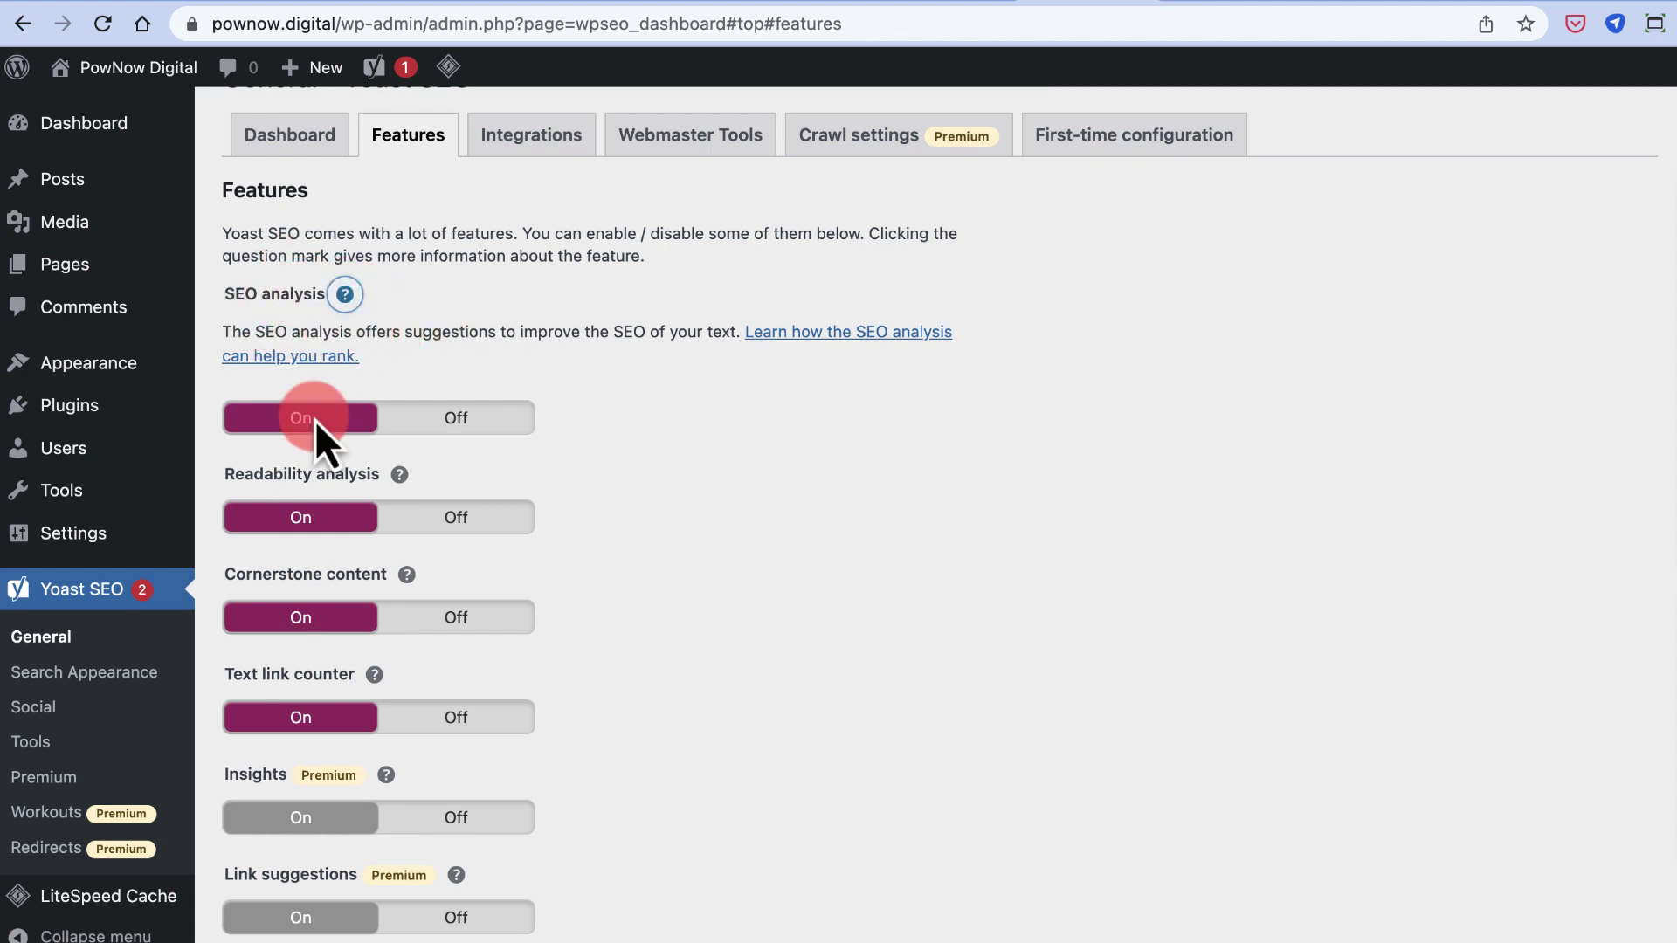
scroll(313, 424, down, 3)
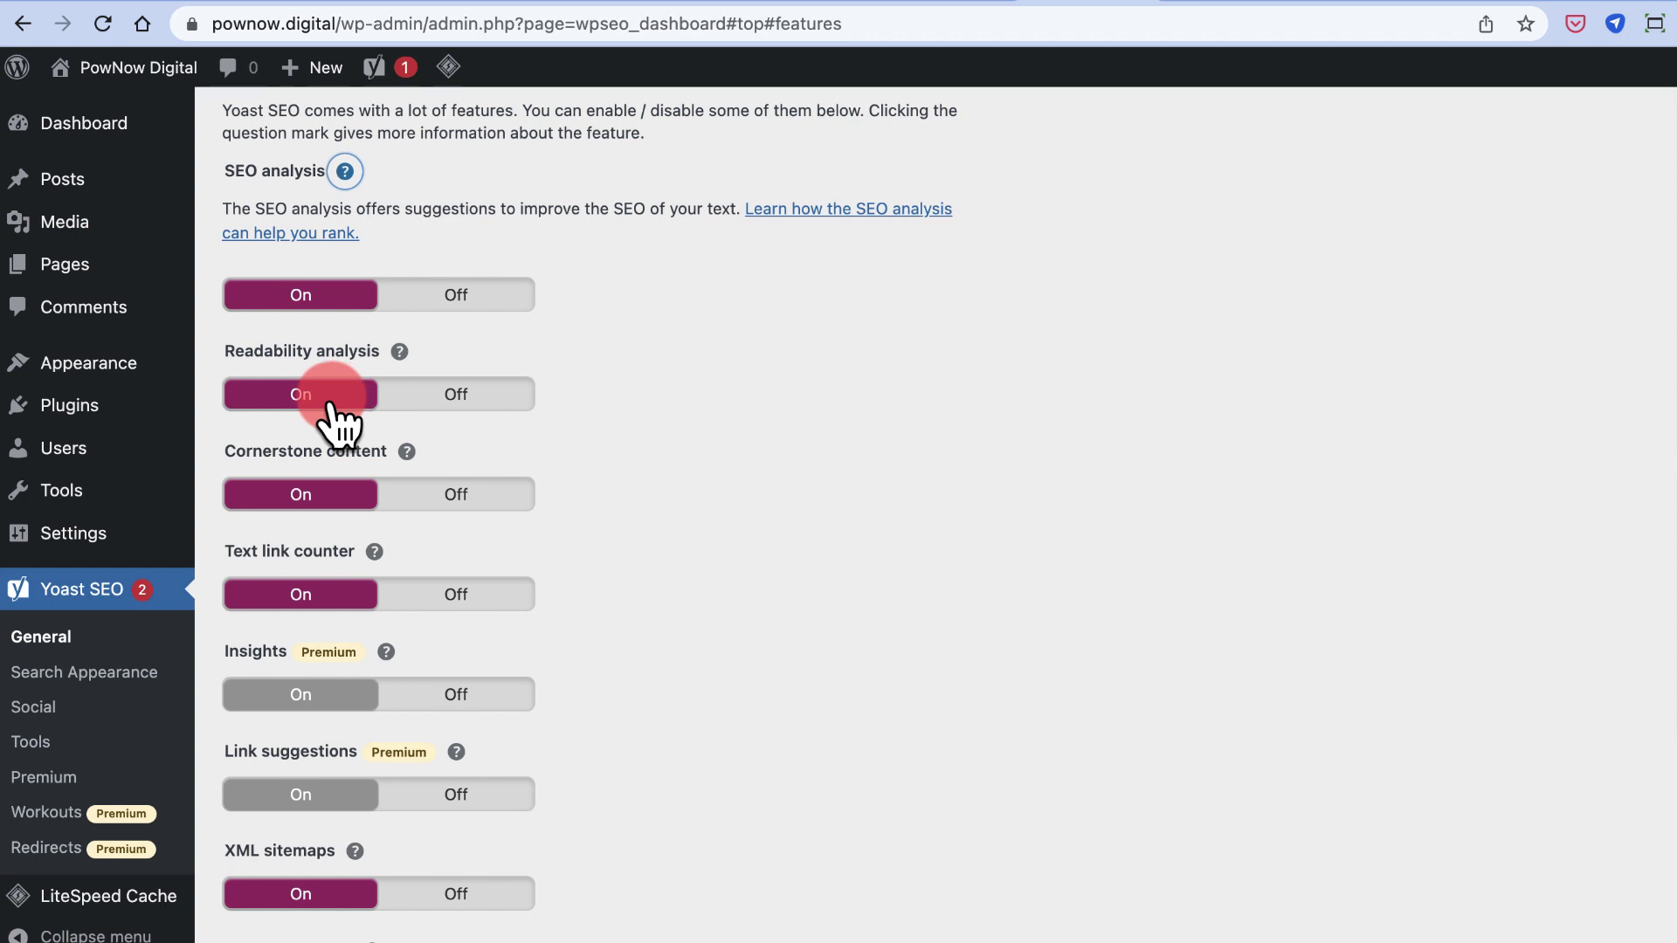
scroll(332, 403, down, 2)
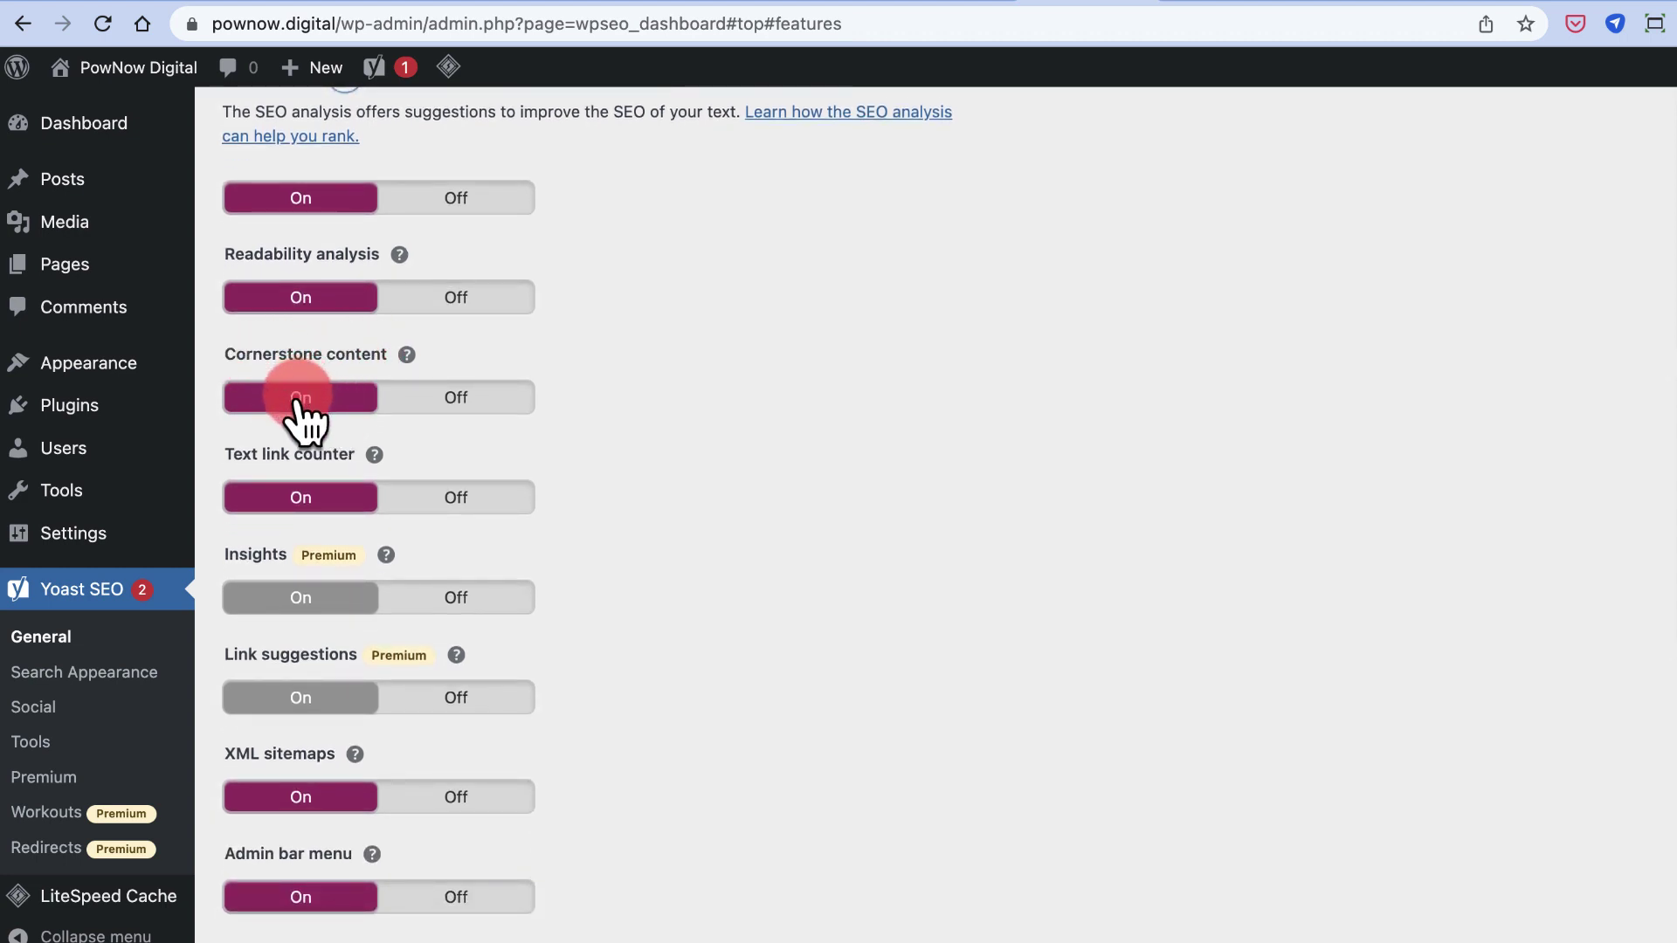
scroll(306, 419, down, 2)
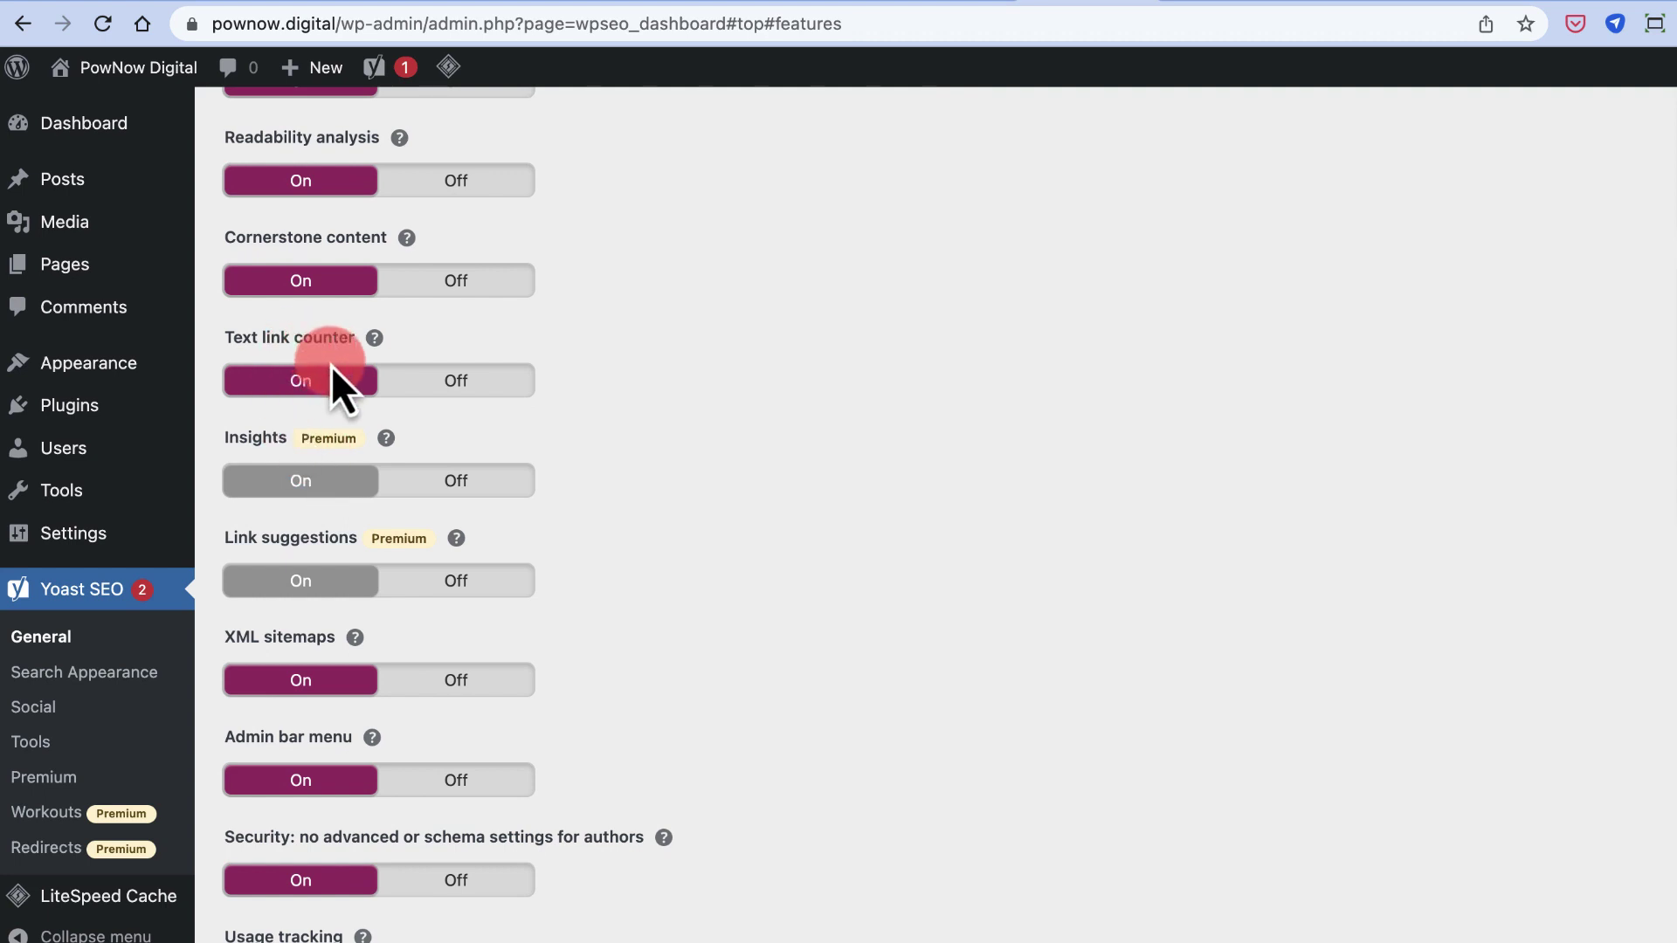
scroll(332, 365, down, 2)
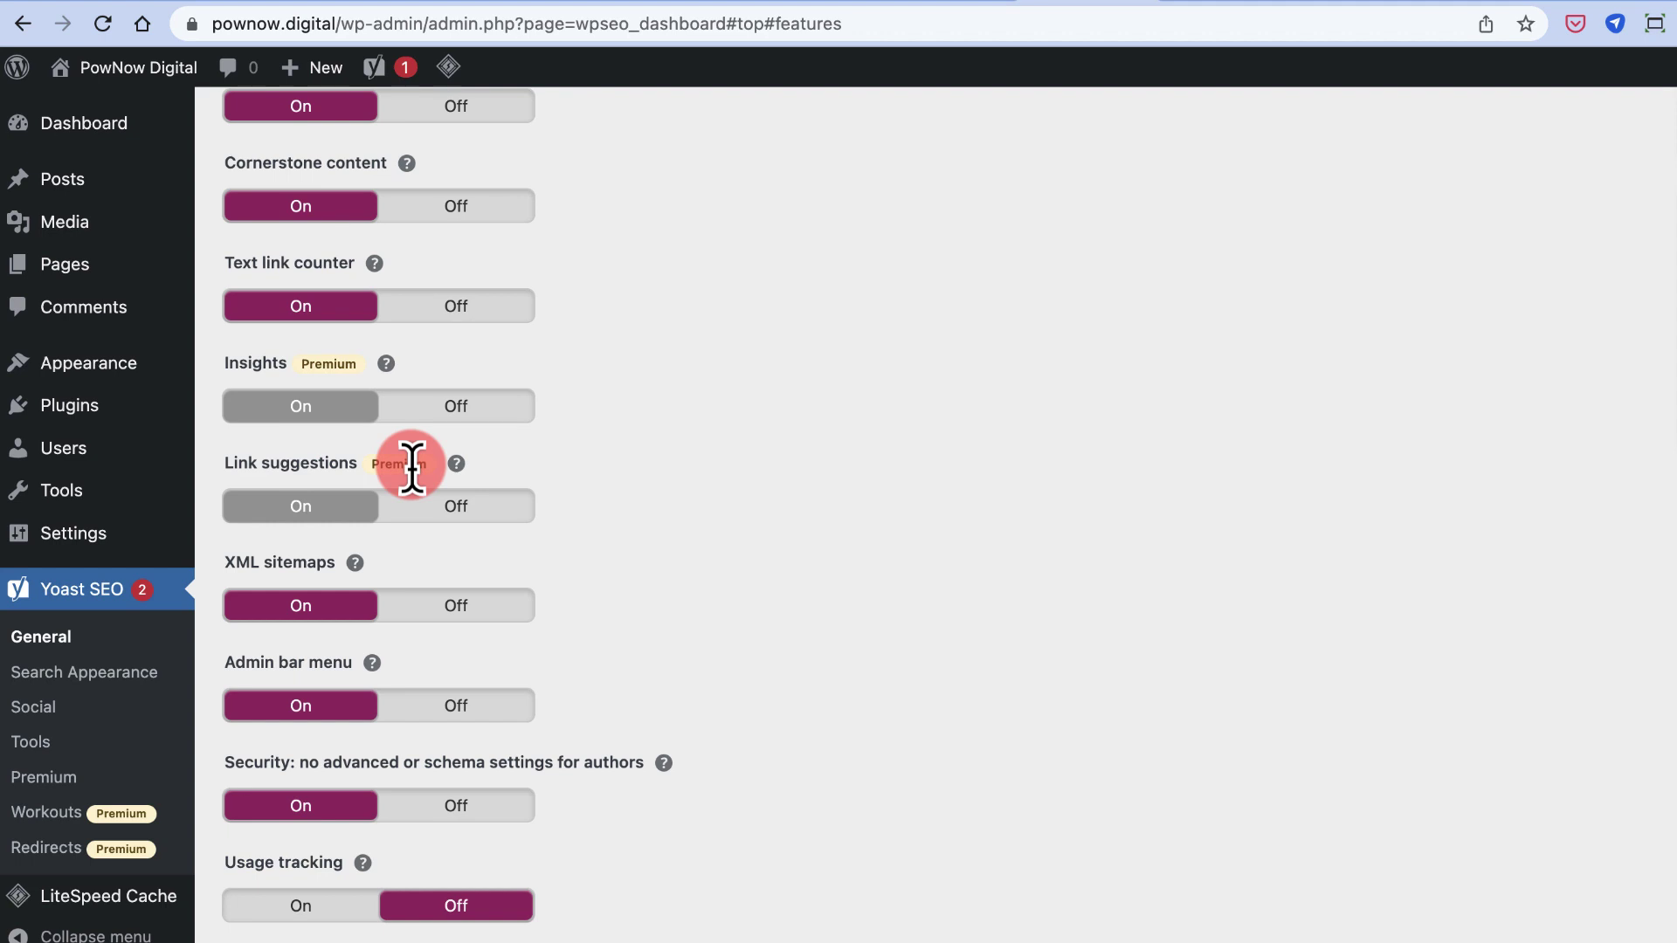
scroll(414, 559, down, 2)
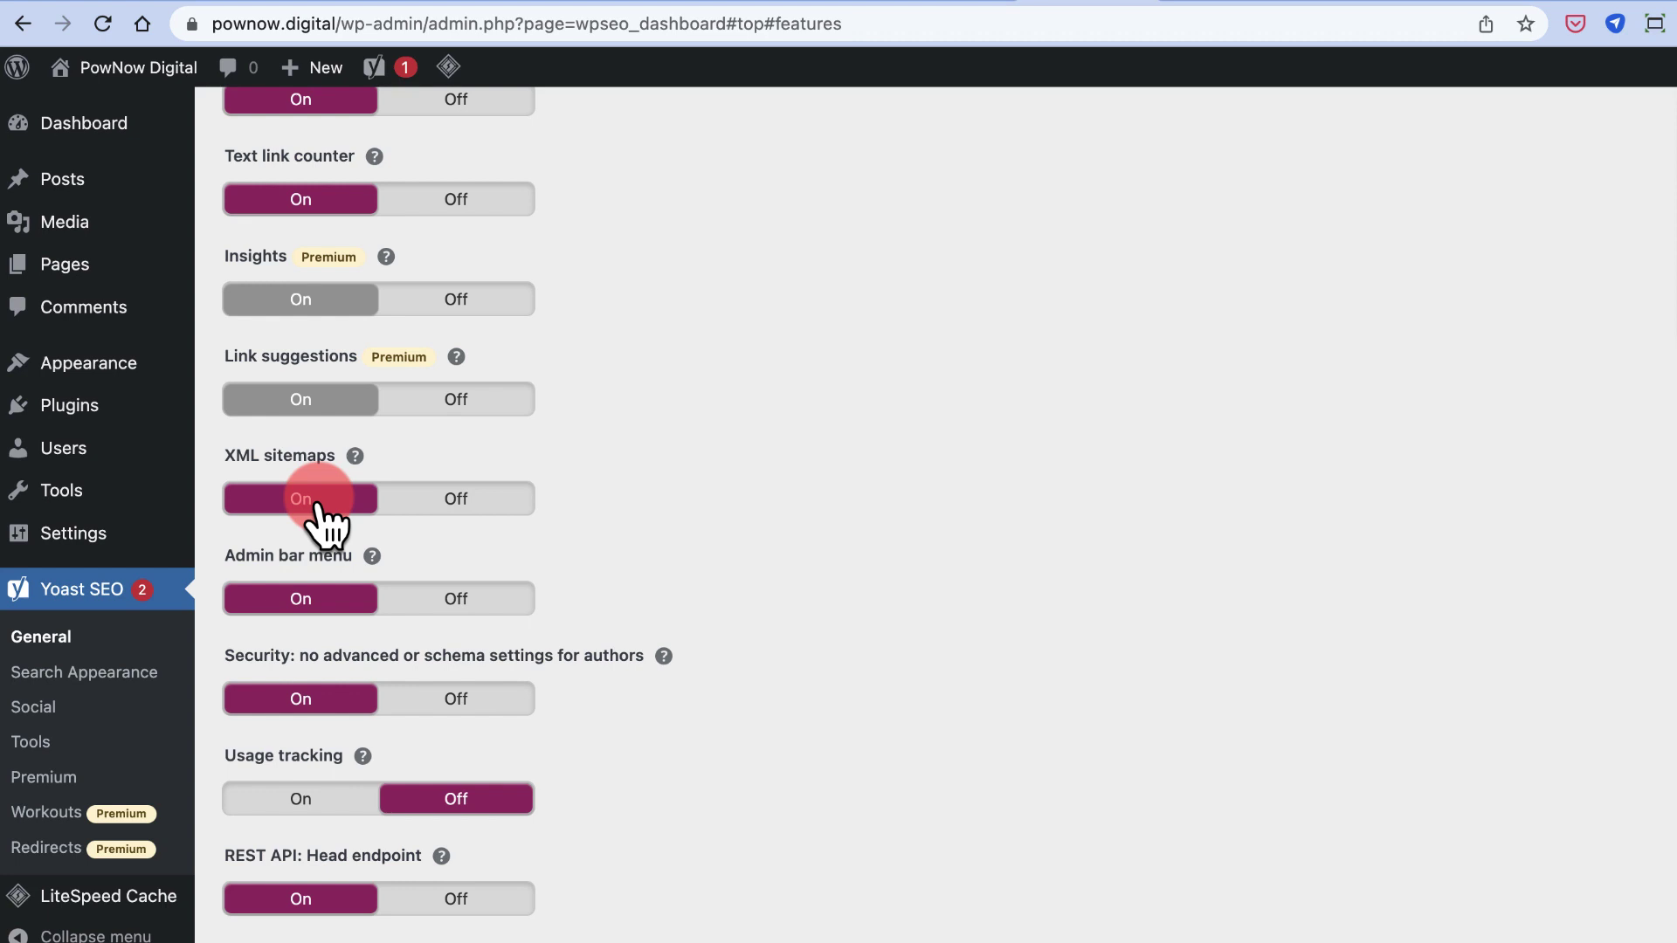
scroll(325, 517, down, 3)
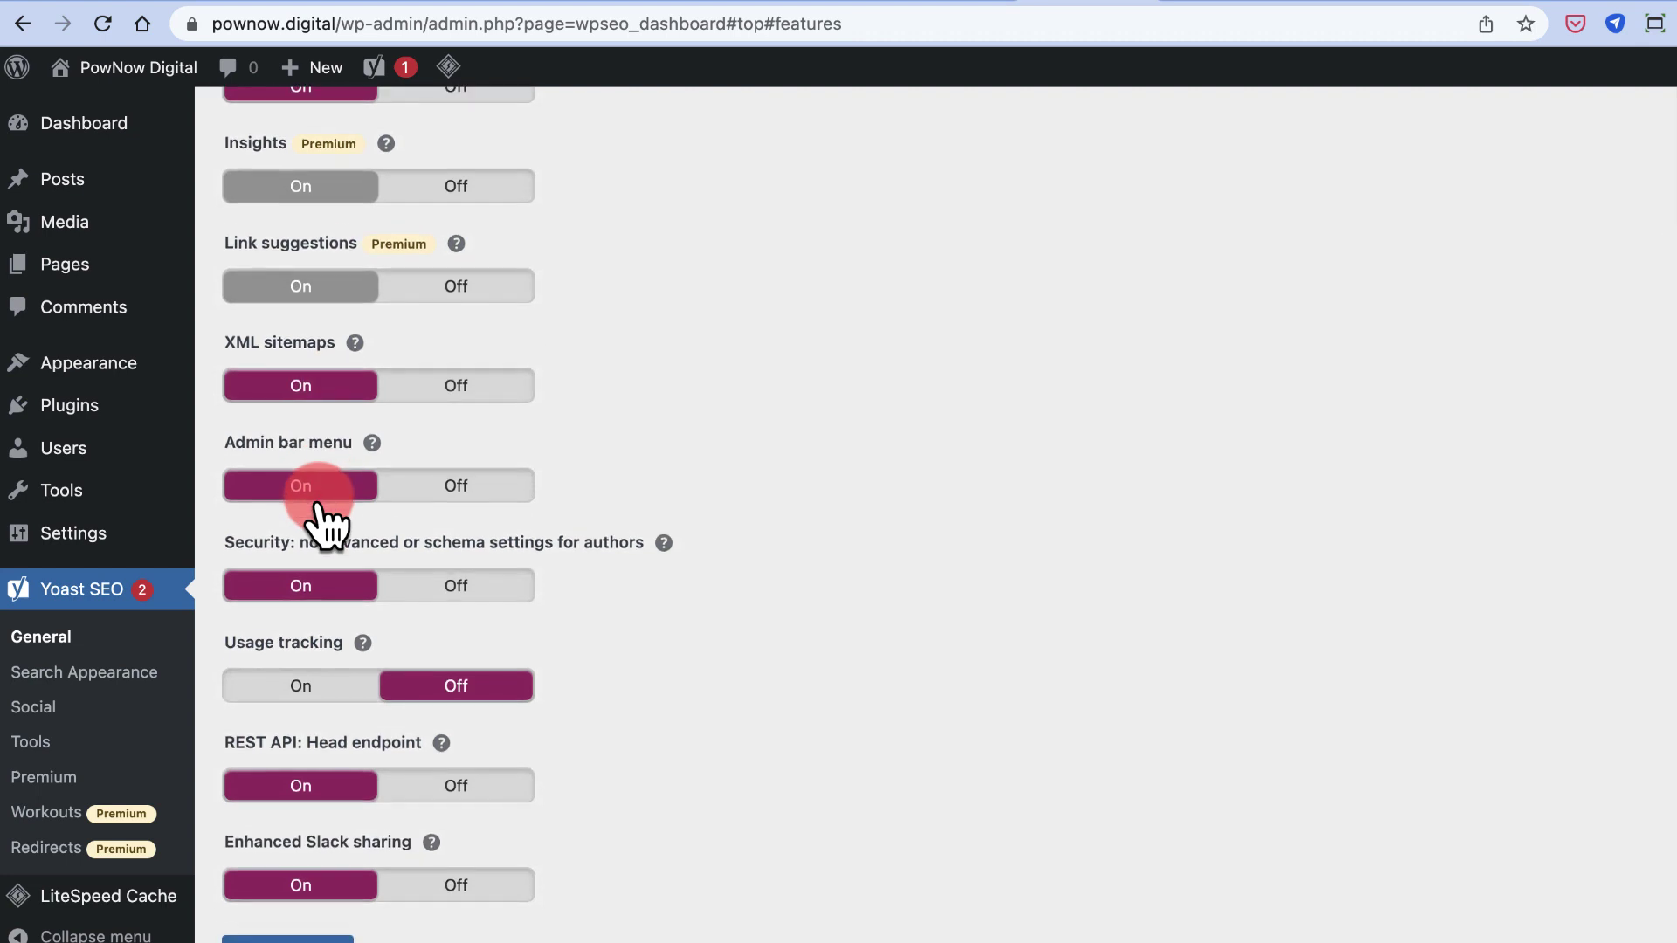
- Turn off the Admin bar menu feature and the security feature that blocks advanced or schema settings for authors
click(411, 486)
scroll(418, 489, down, 3)
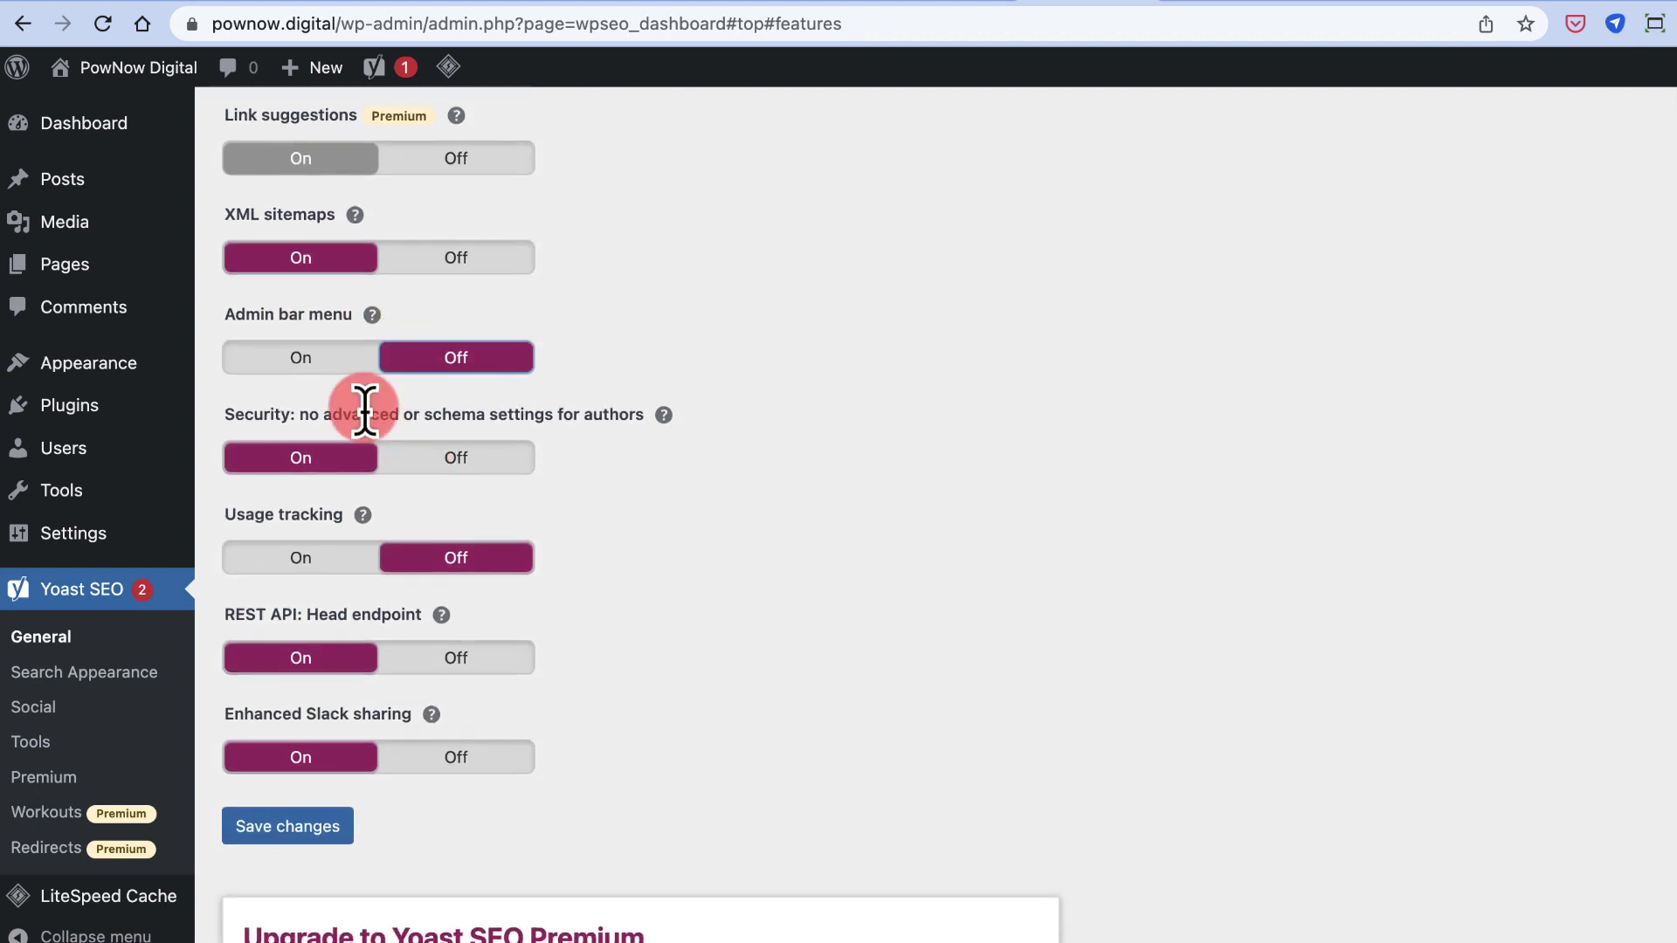
click(489, 456)
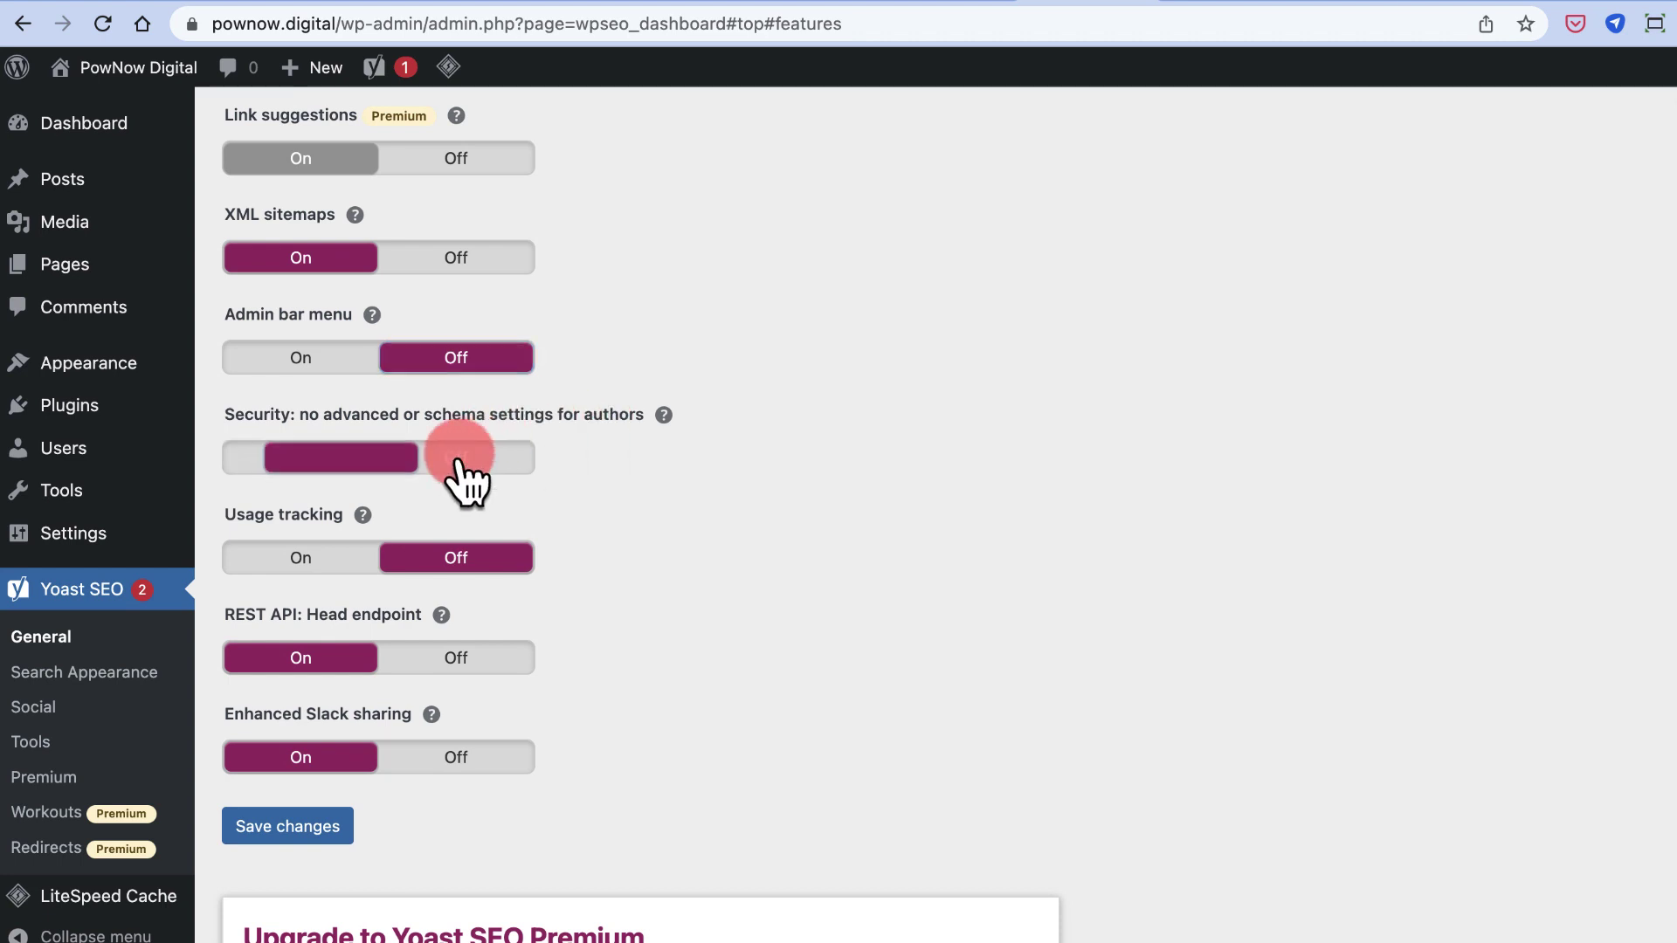
- Show the help text for the REST API: Head endpoint feature and turn the feature off
scroll(390, 477, down, 1)
scroll(390, 477, down, 3)
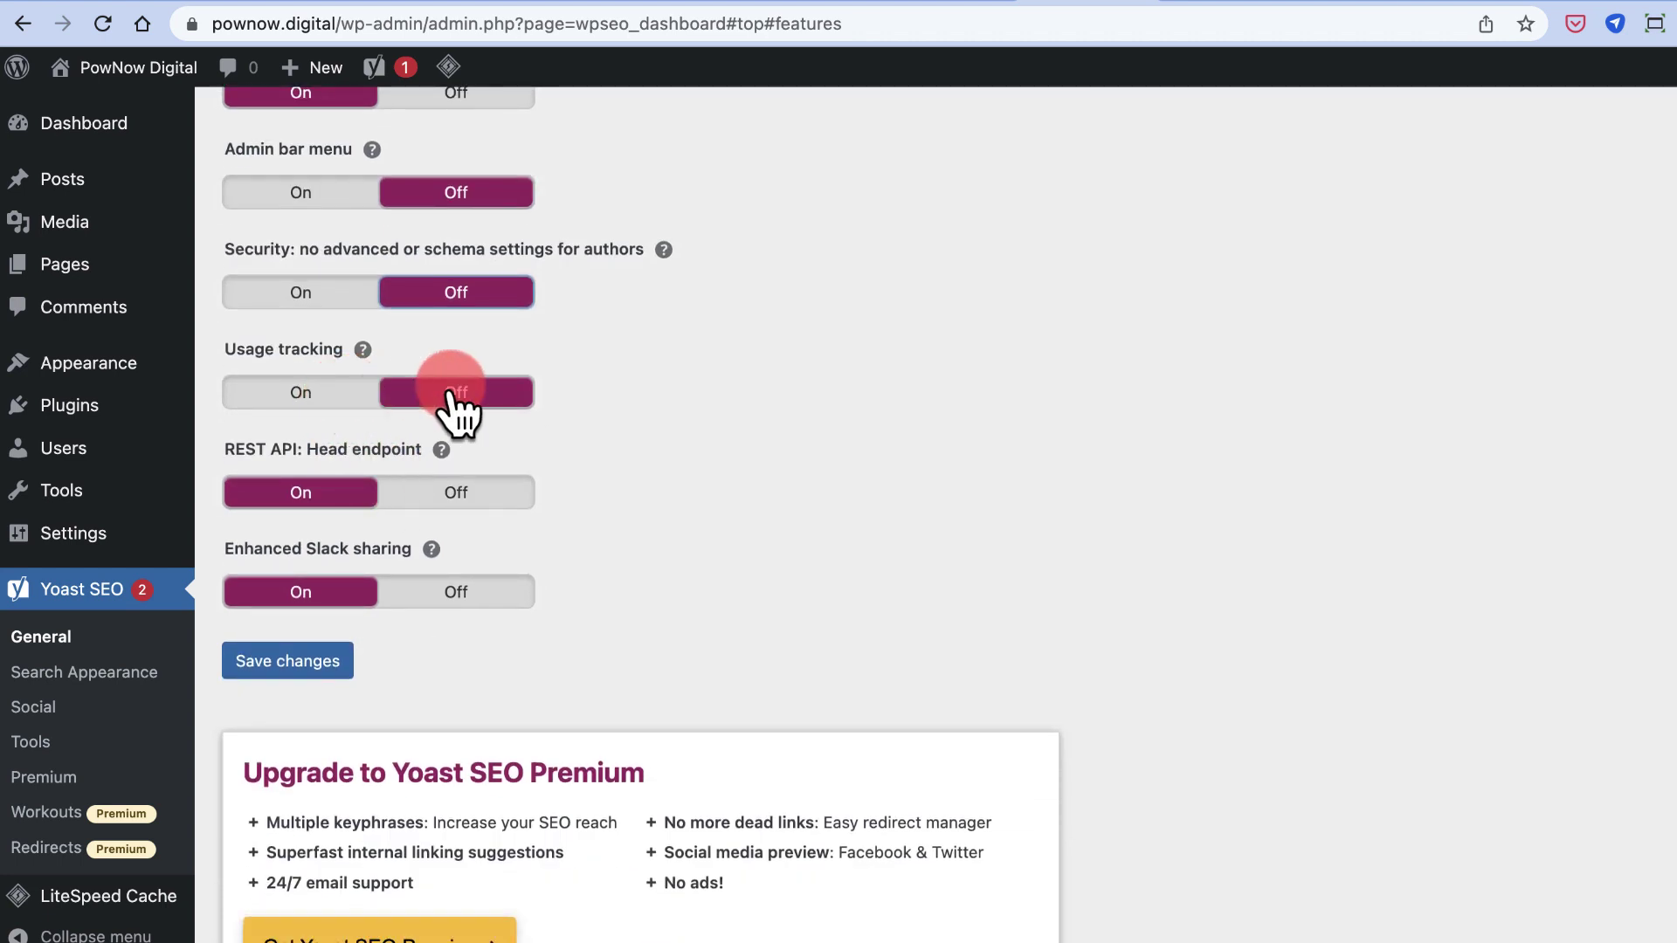
click(440, 448)
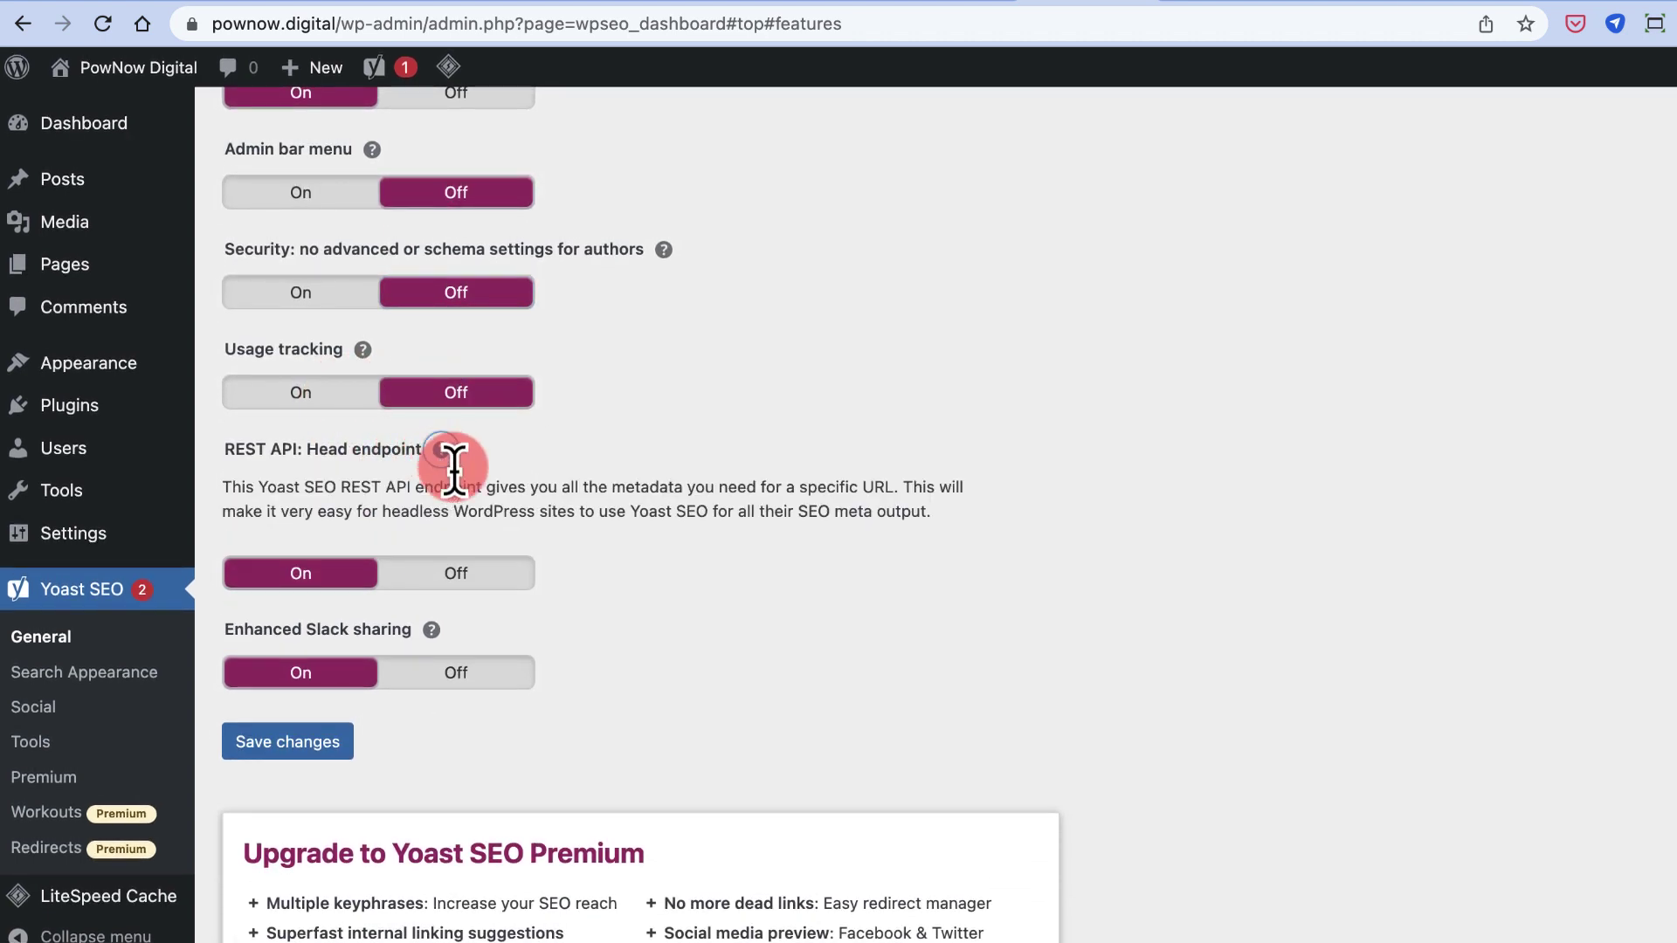
click(451, 570)
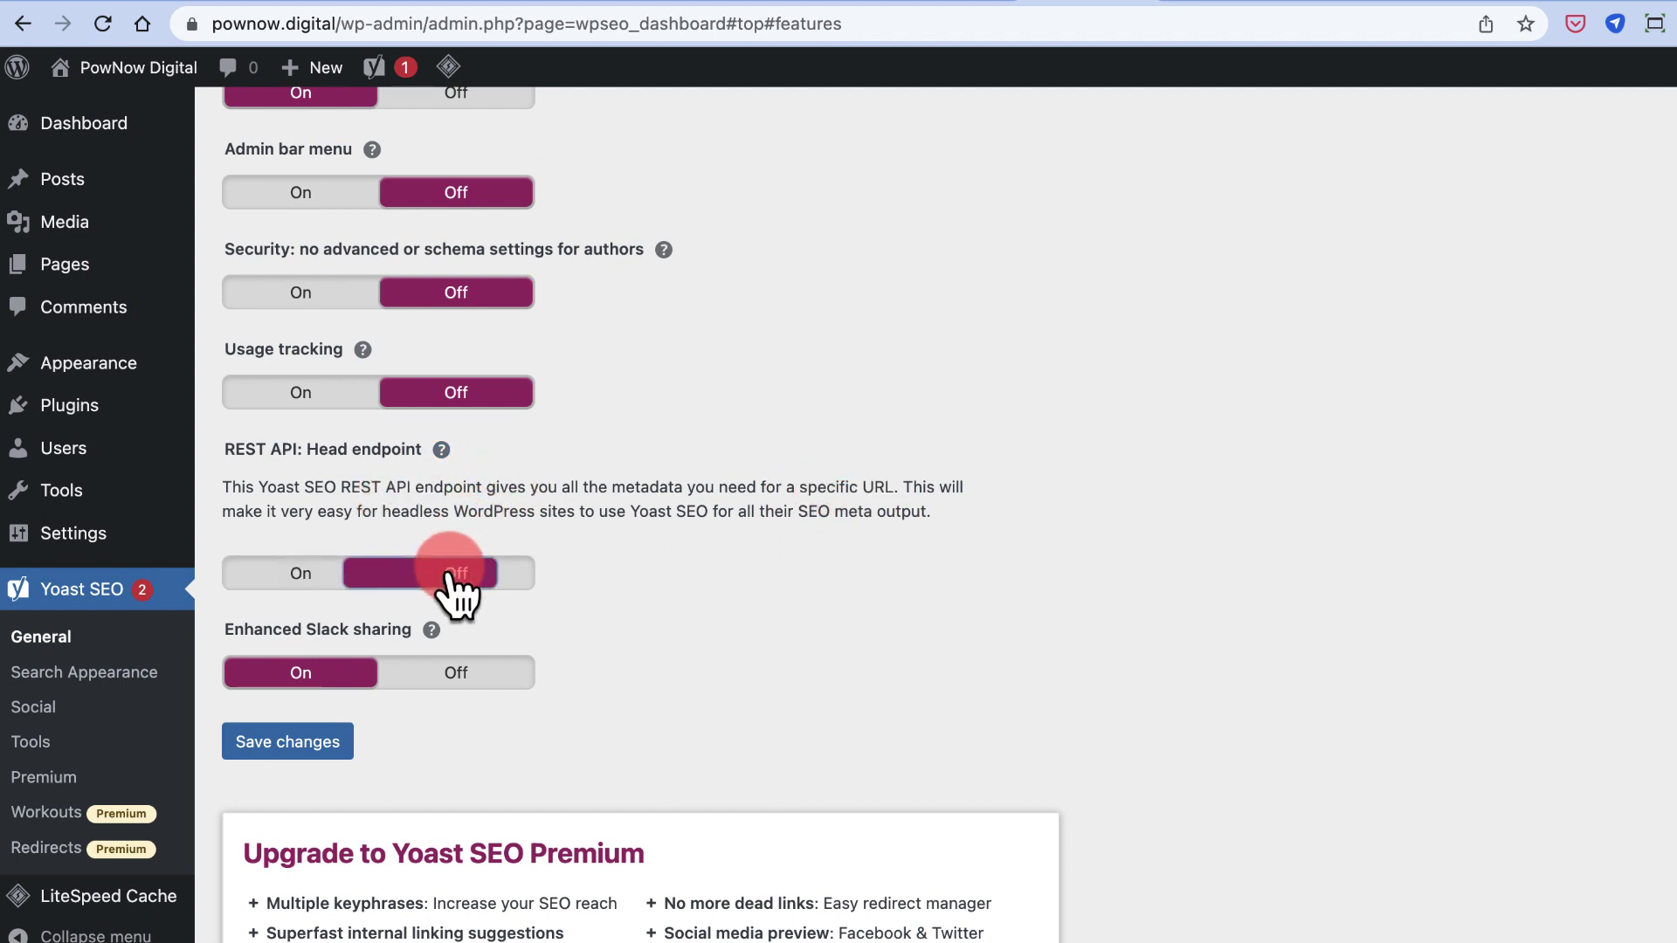
- Check the help text for Enhanced Slack sharing, turn that feature off and save the feature changes
click(437, 674)
click(329, 677)
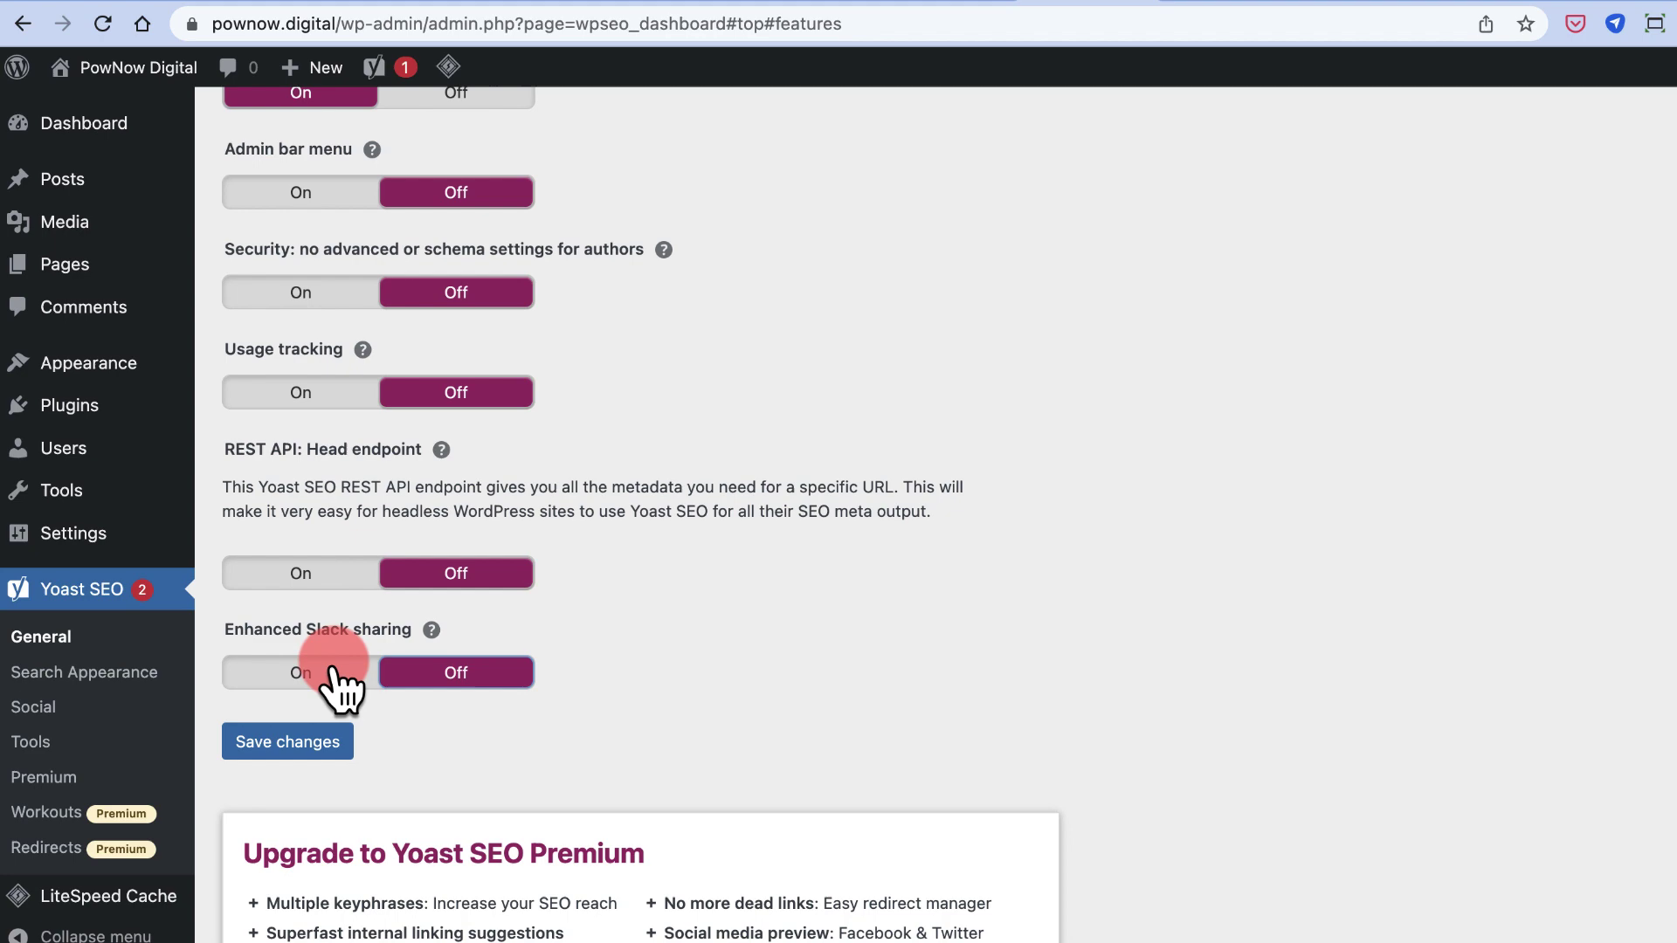
click(430, 630)
scroll(536, 592, down, 3)
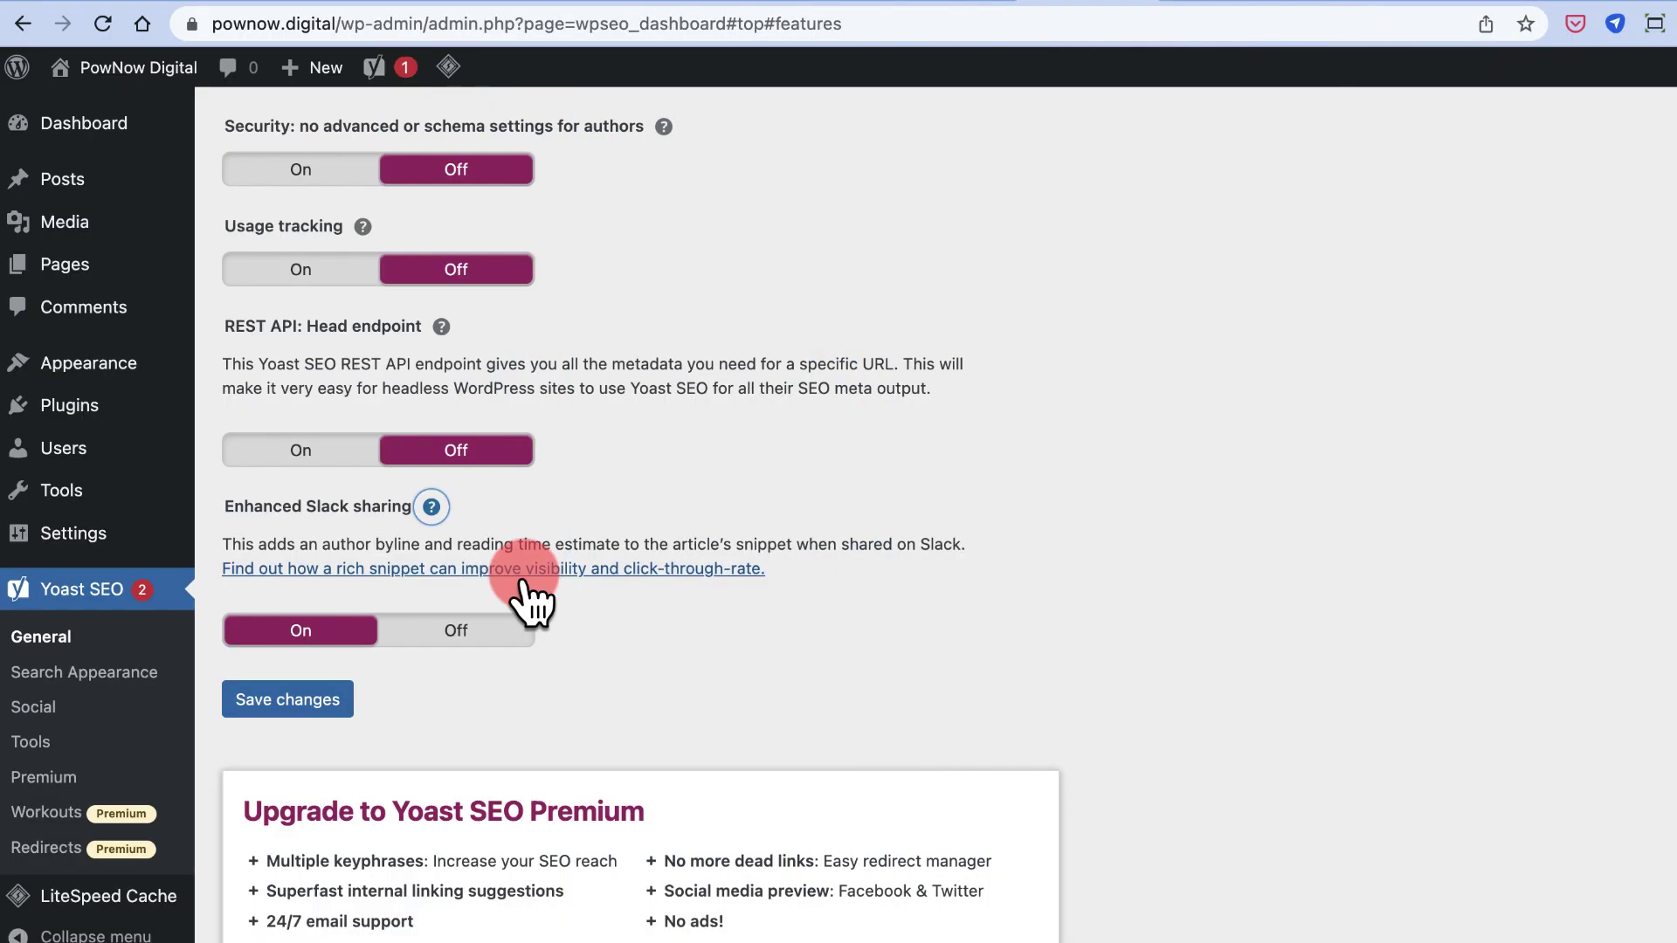
click(437, 631)
click(322, 708)
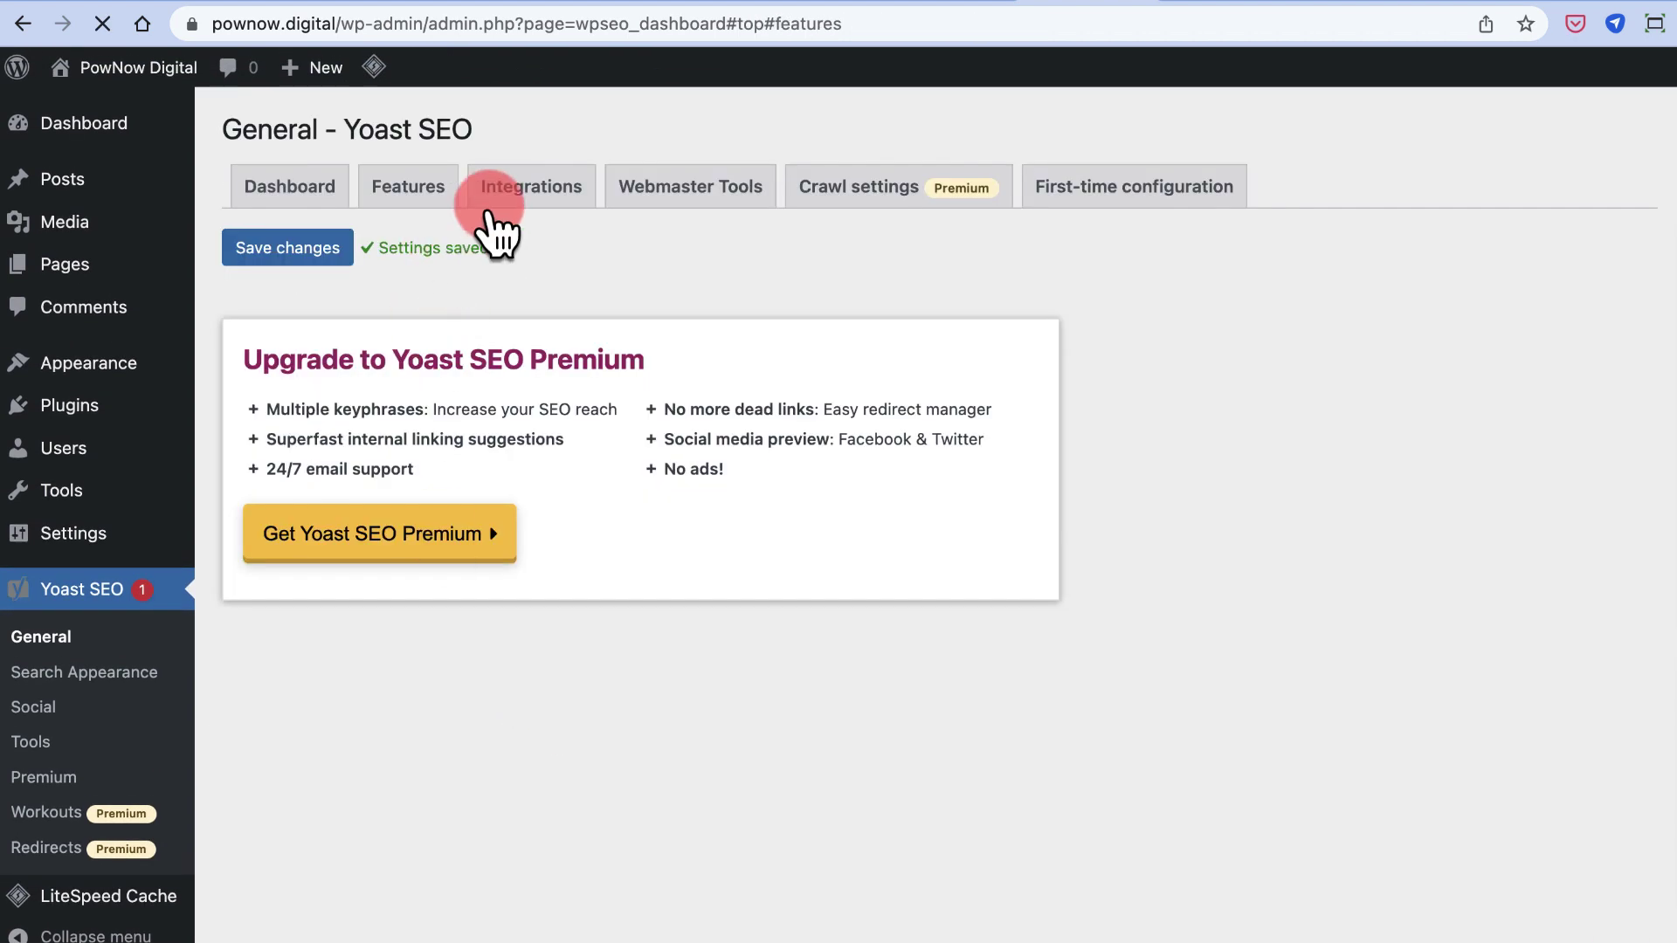
- Turn off the Semrush, Wincher and Ryte integrations in Yoast SEO and save the changes
click(411, 193)
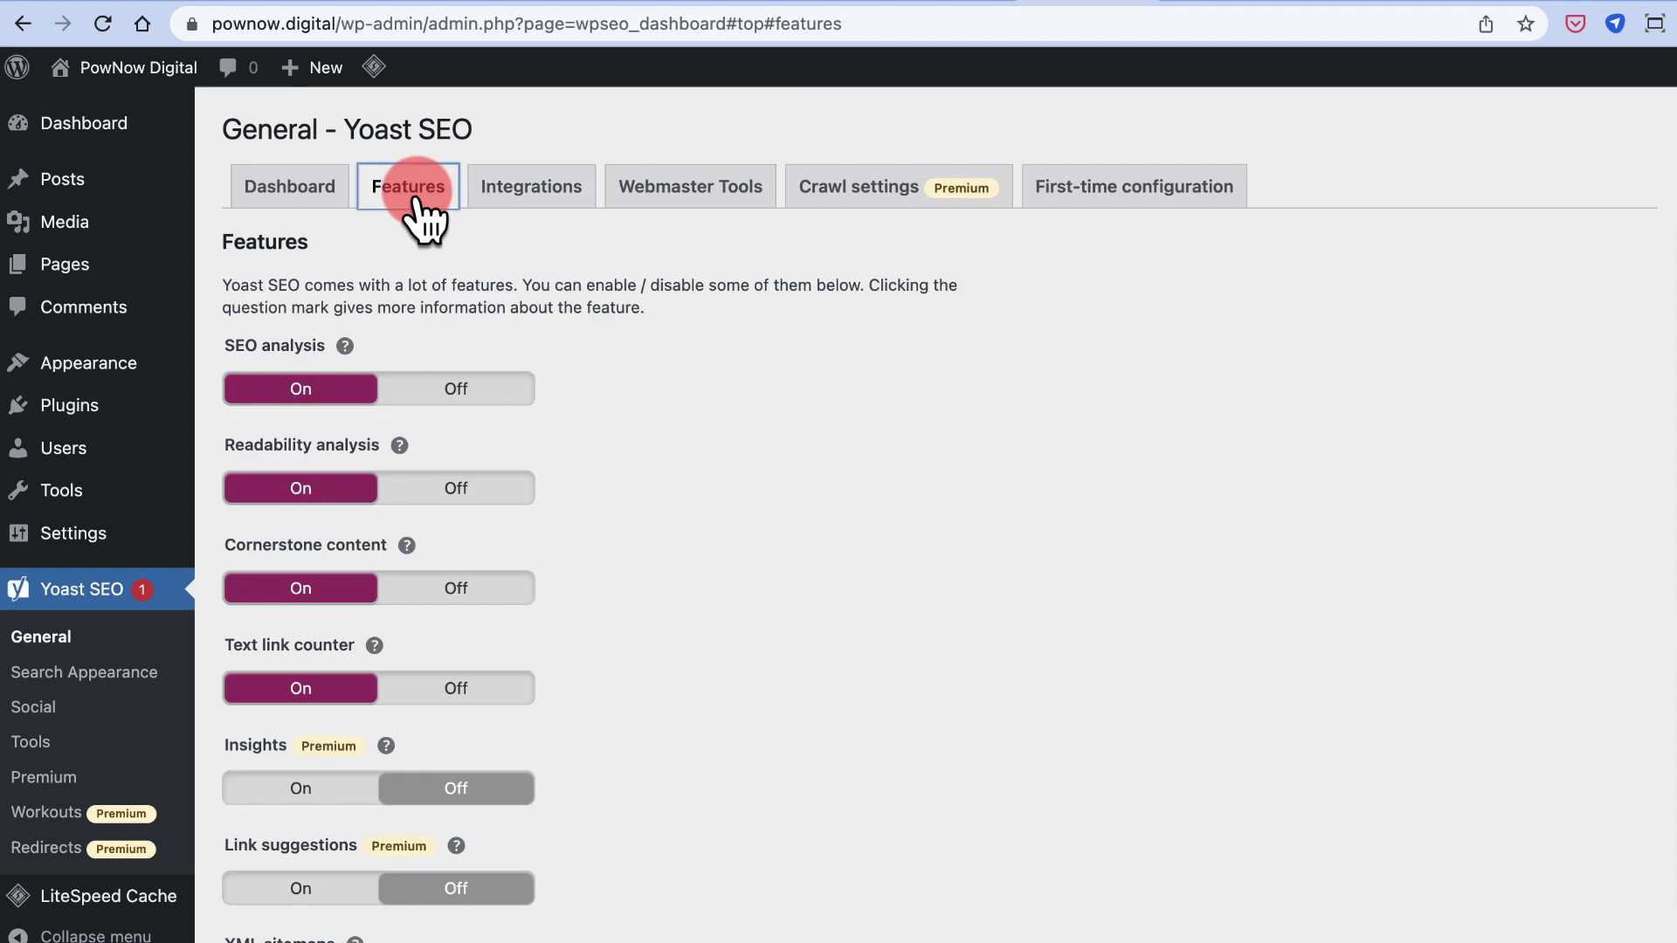
click(525, 196)
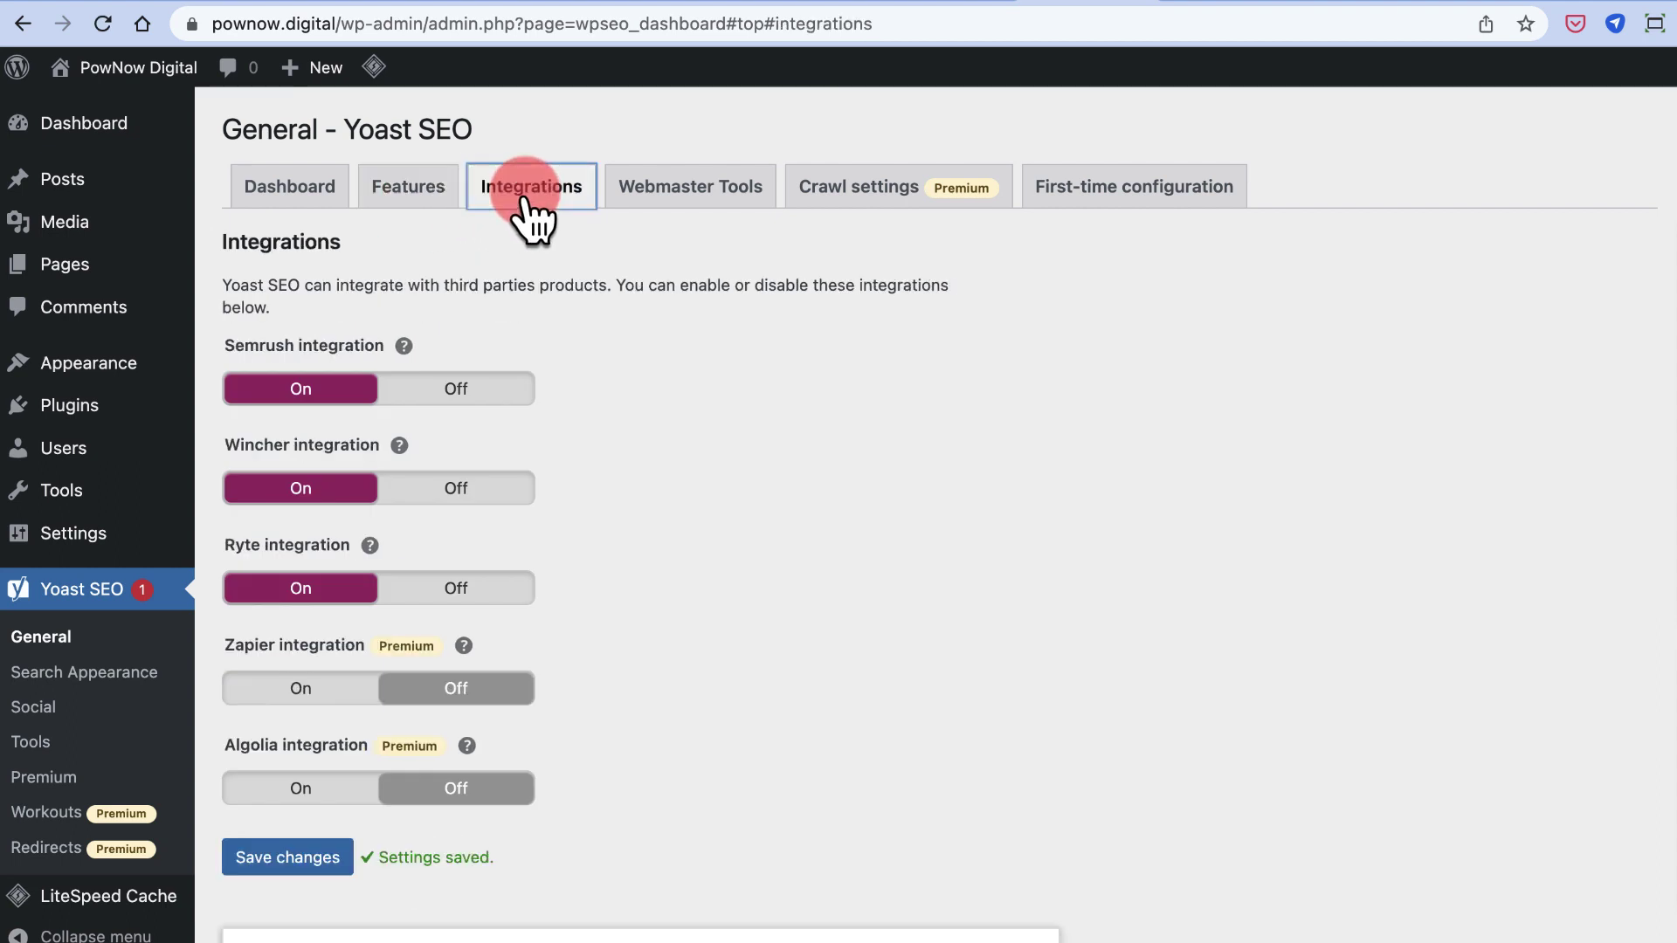
scroll(340, 328, down, 1)
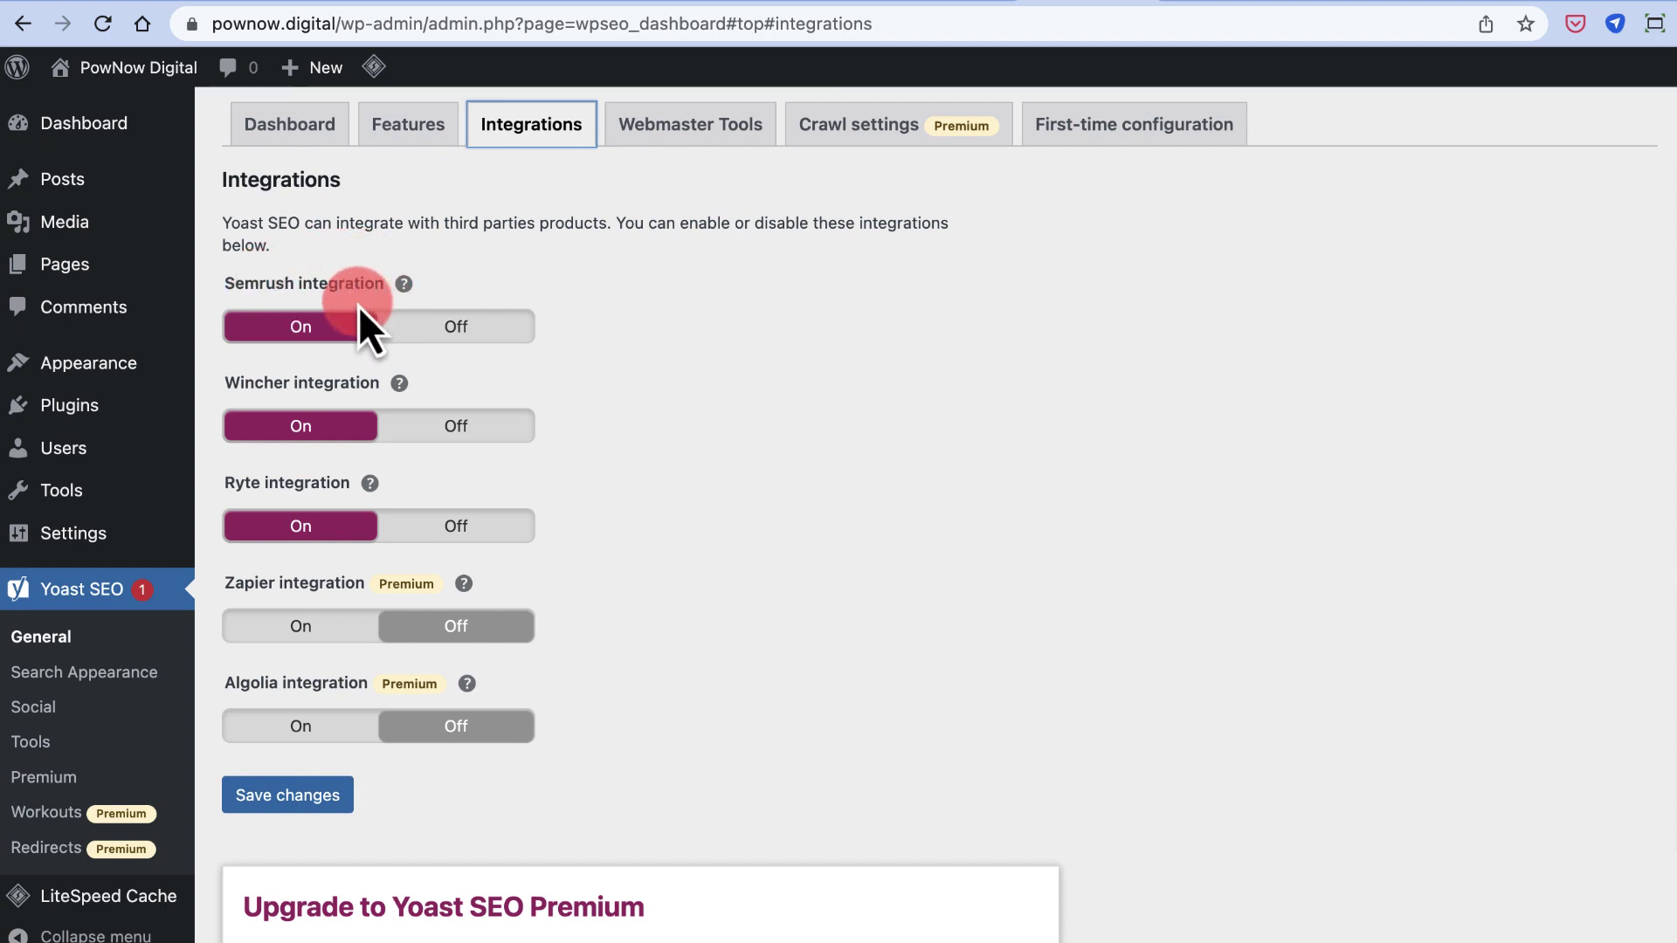
click(423, 329)
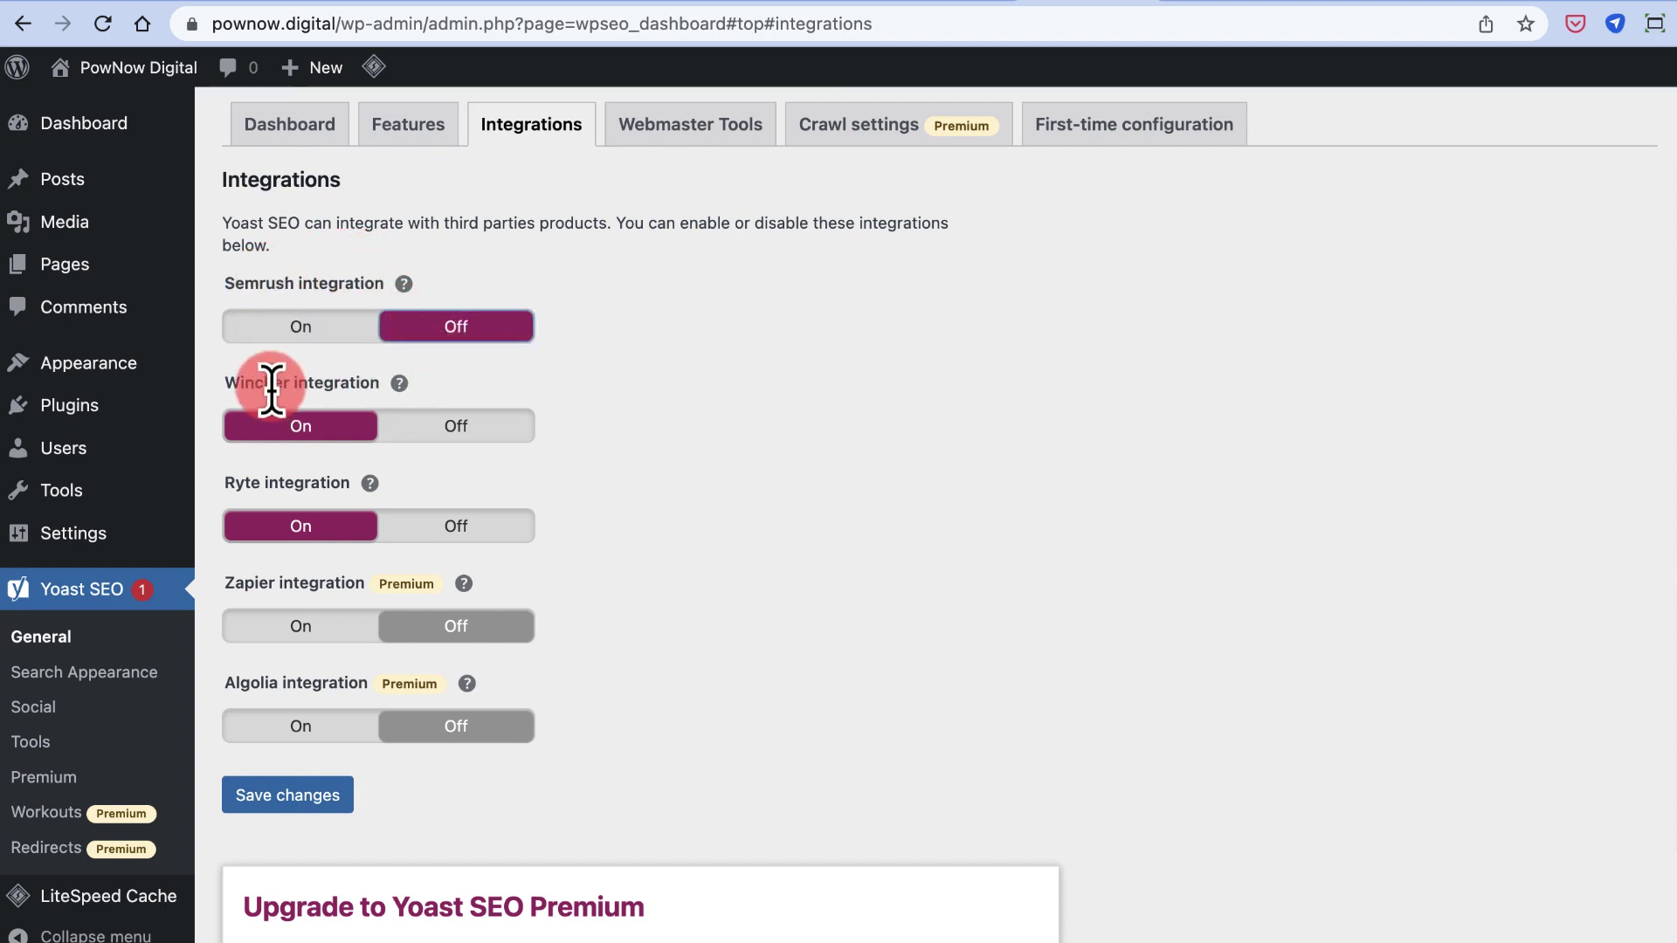
click(446, 427)
click(455, 528)
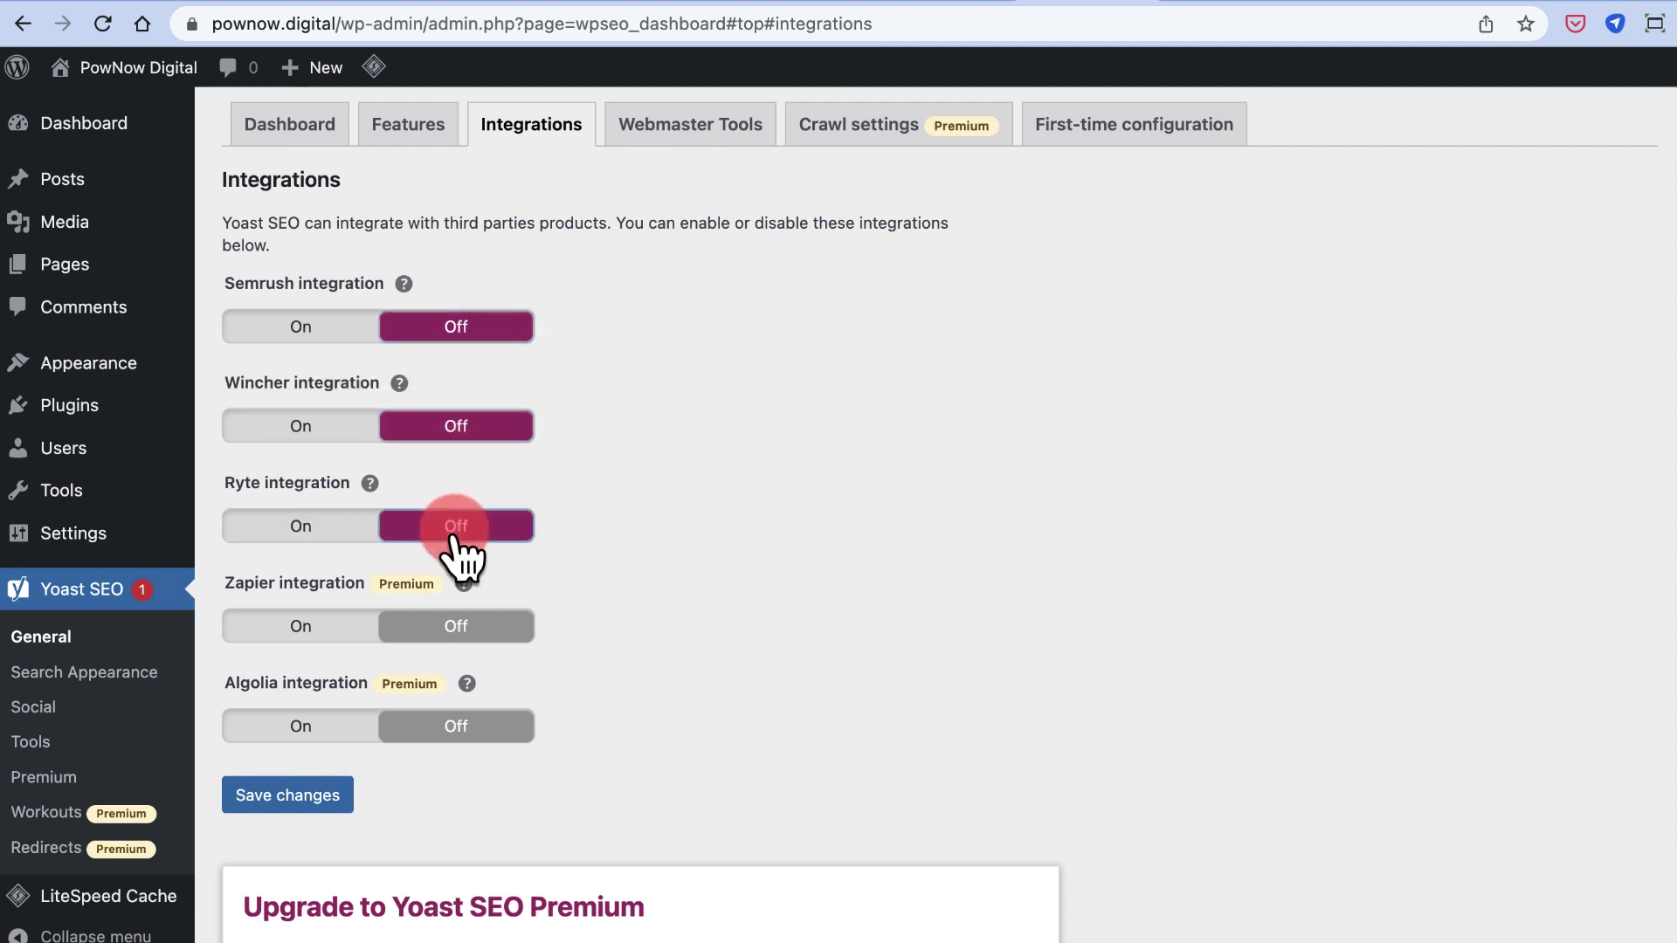
scroll(455, 533, down, 1)
click(308, 729)
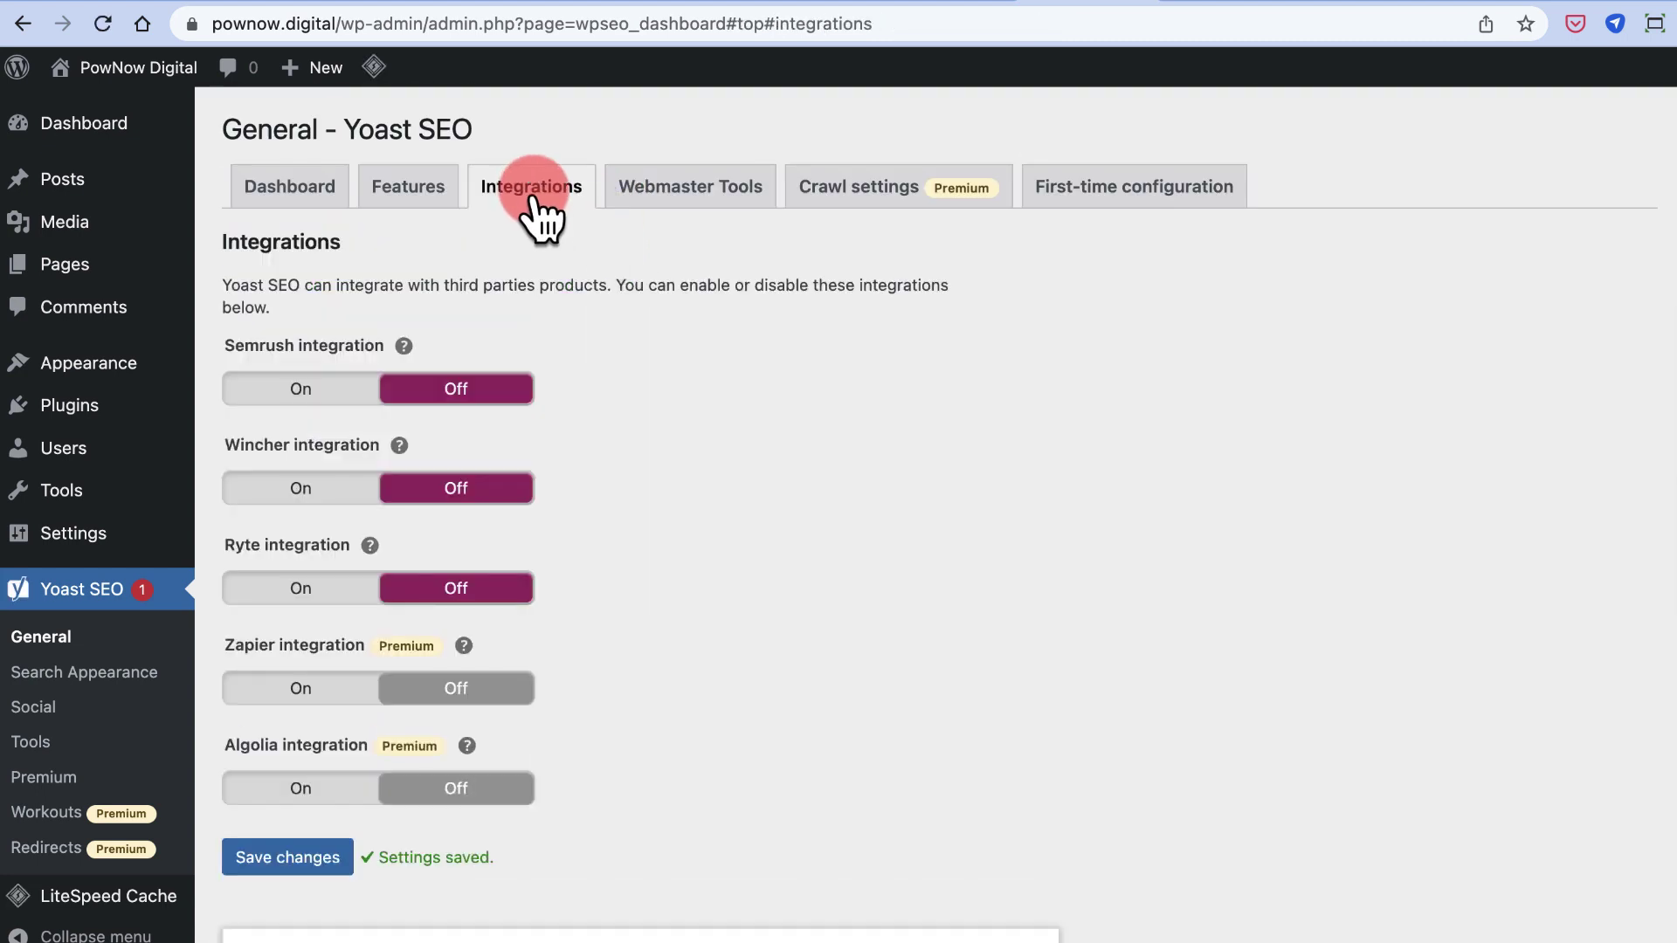
- Look over the search engine verification code fields in Webmaster Tools and revisit the Yoast SEO feature settings
click(673, 190)
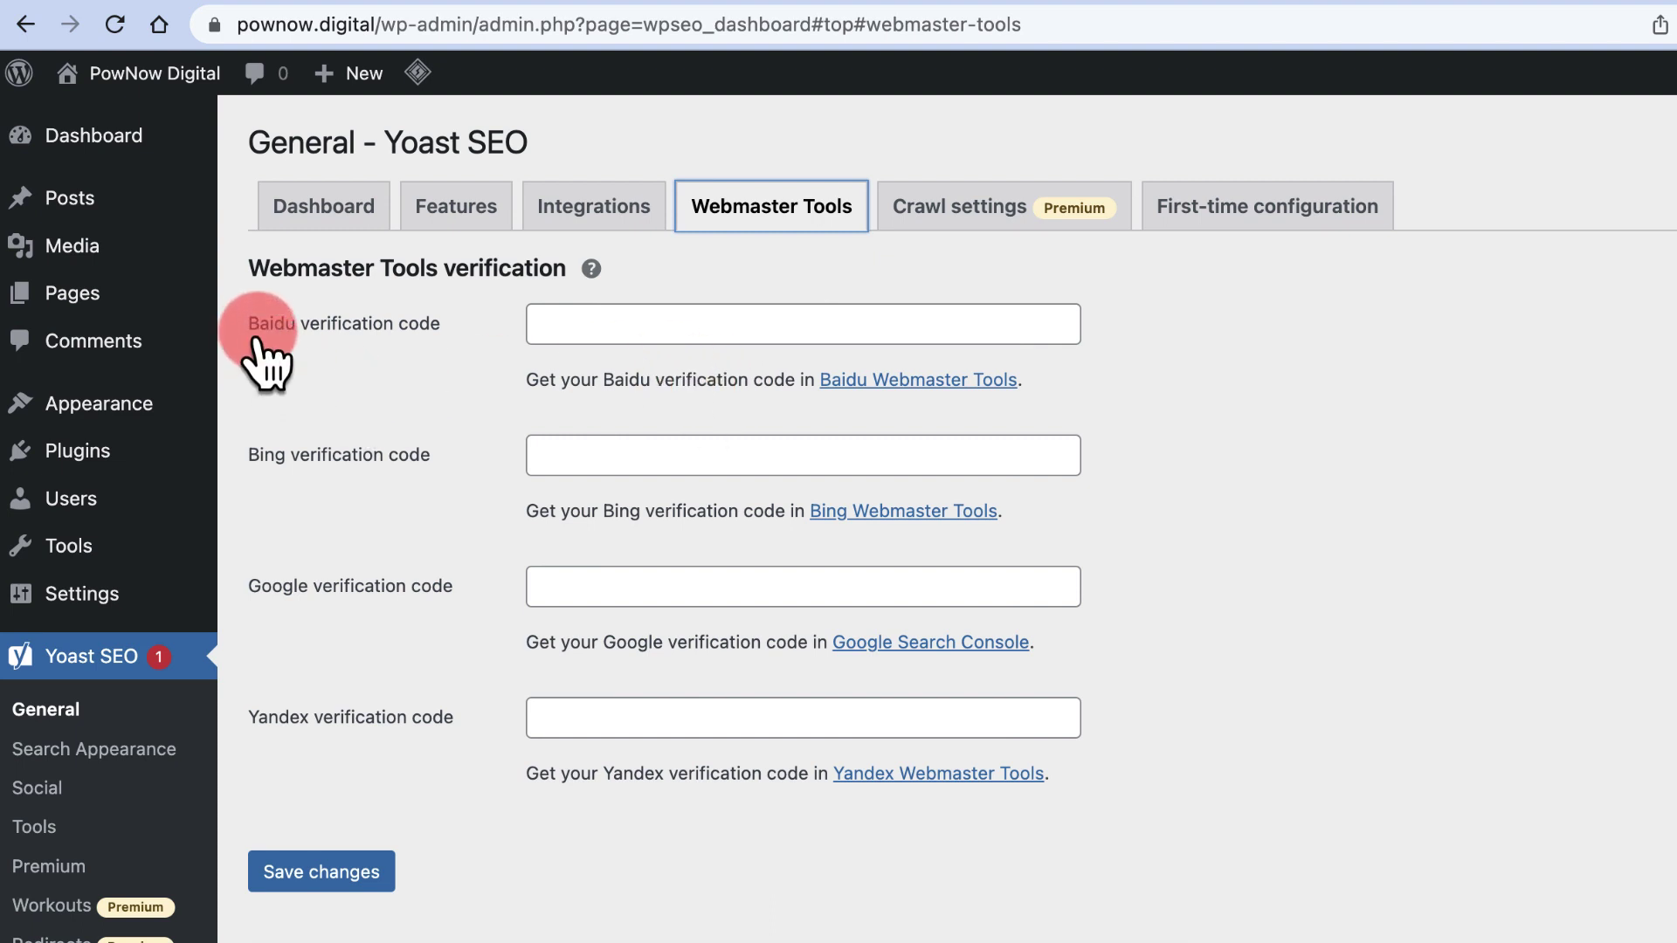
drag(250, 325, 294, 329)
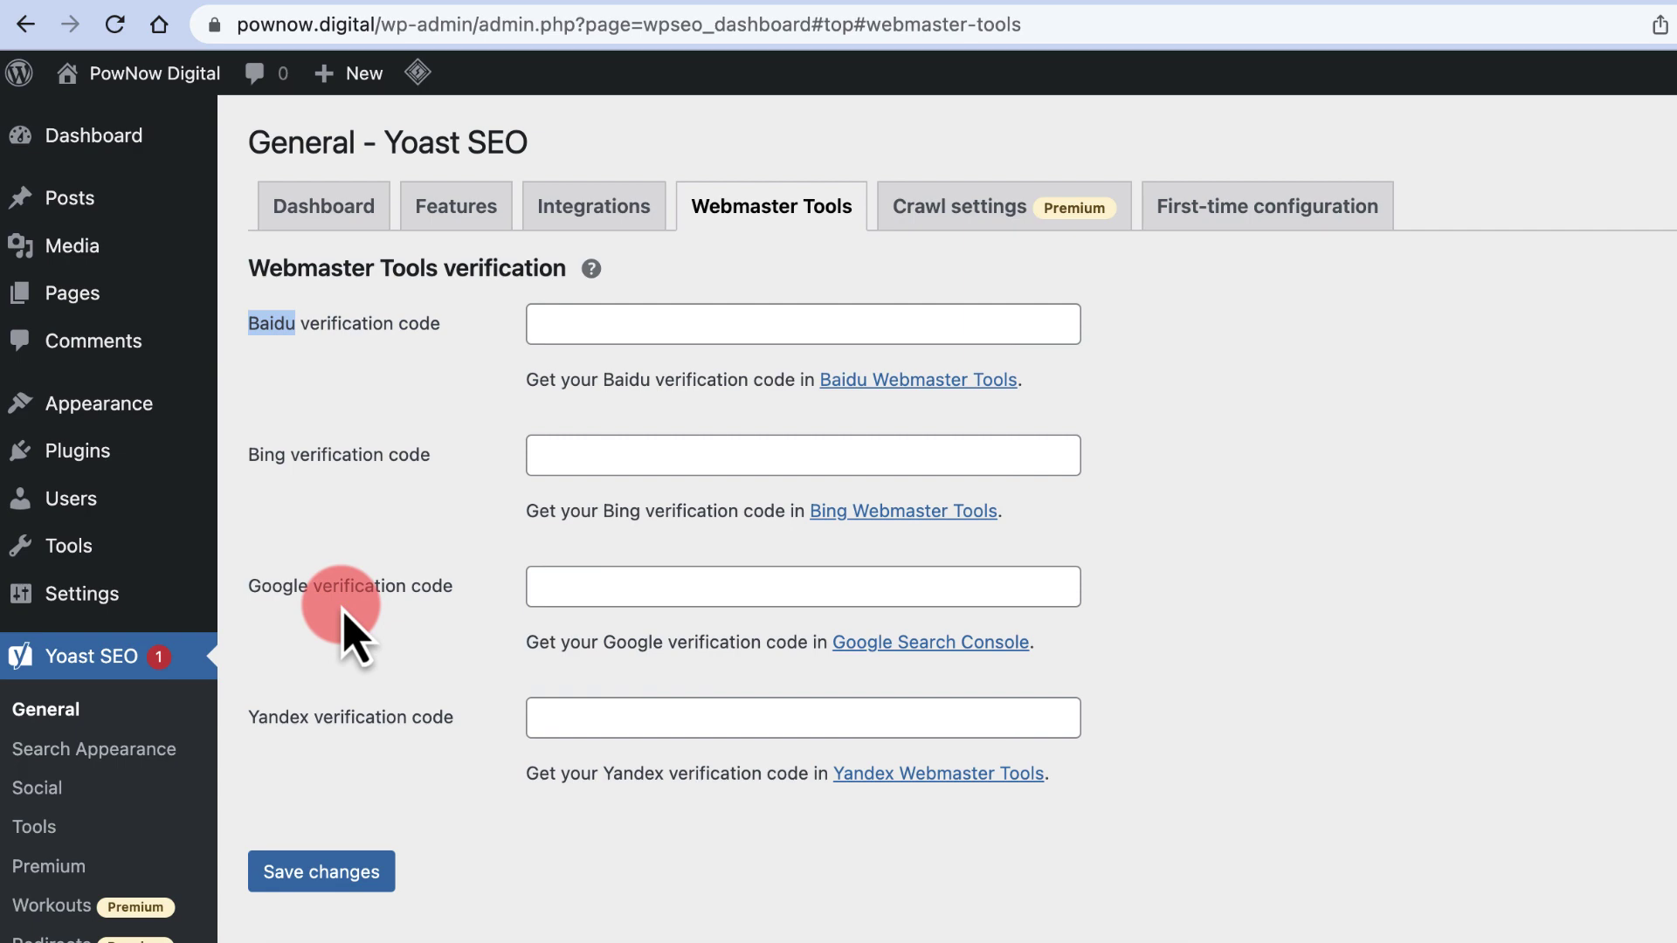
click(456, 210)
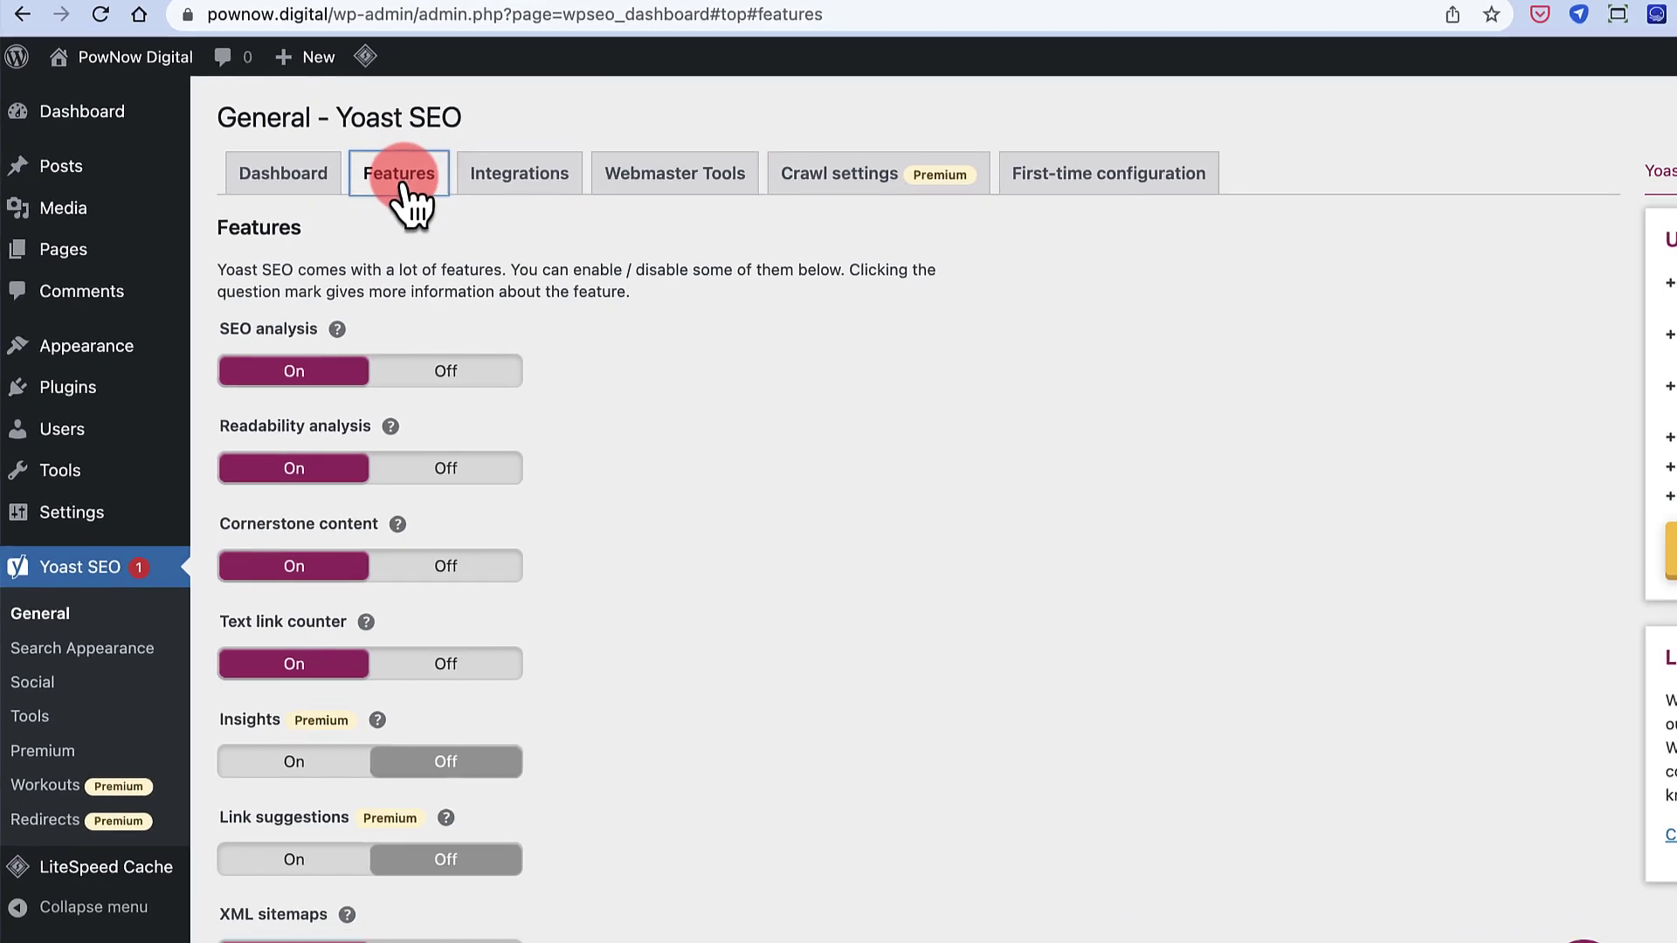
scroll(432, 519, down, 2)
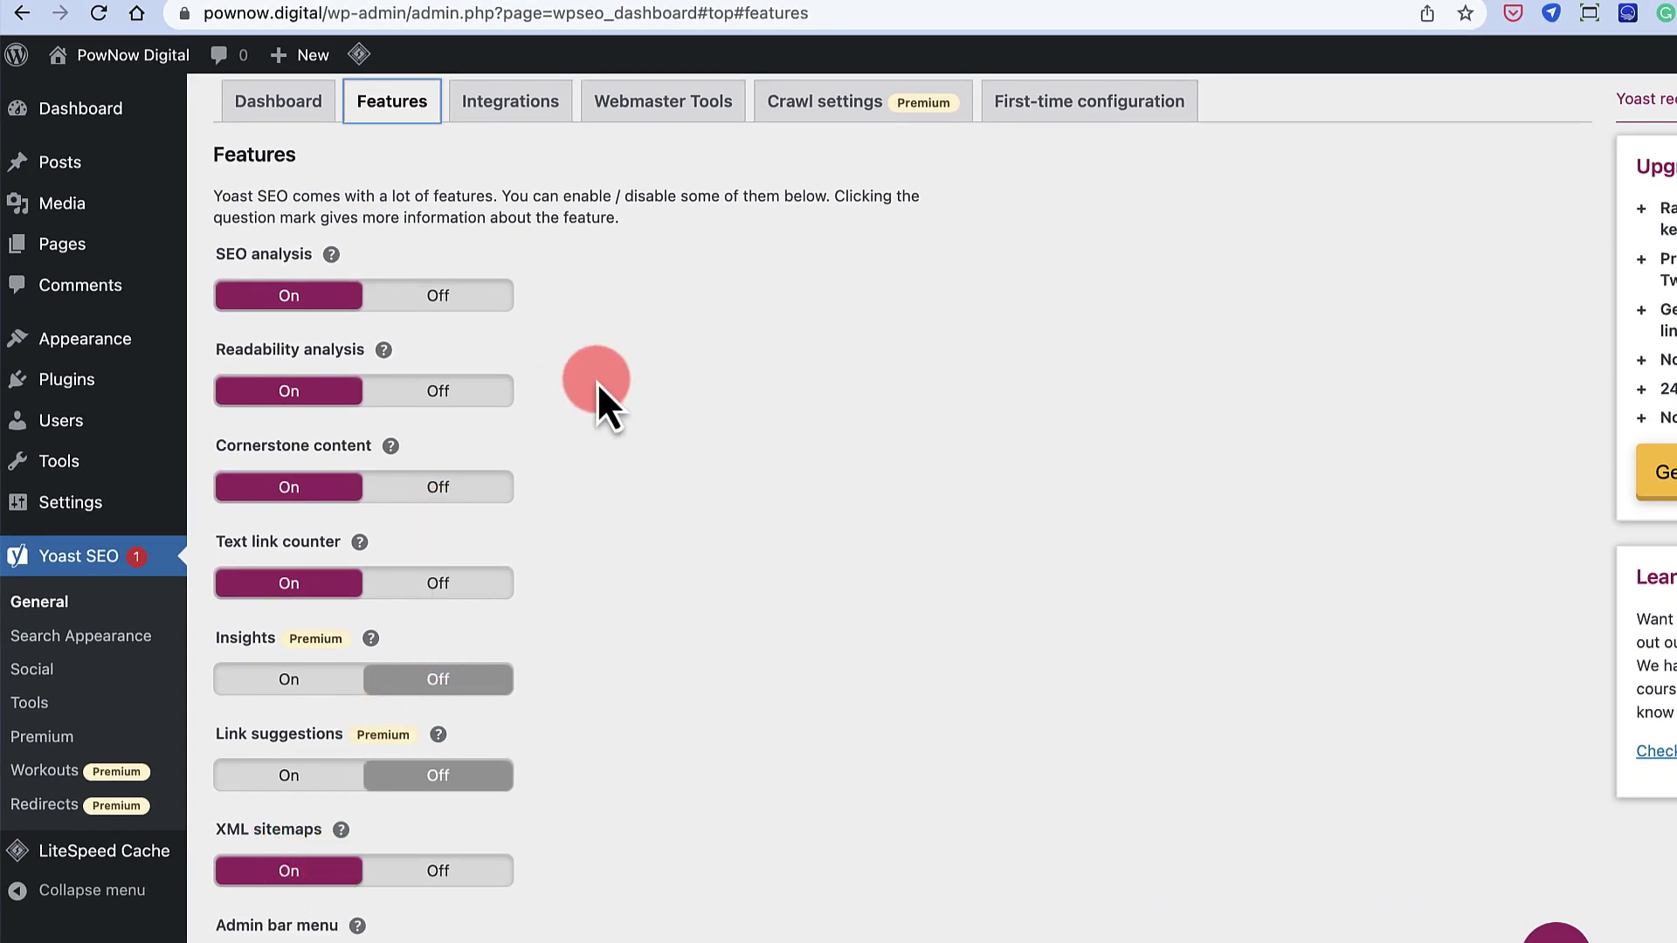
- Open the Google Search Console verification link from Webmaster Tools in a new browser tab and switch to that tab
click(633, 112)
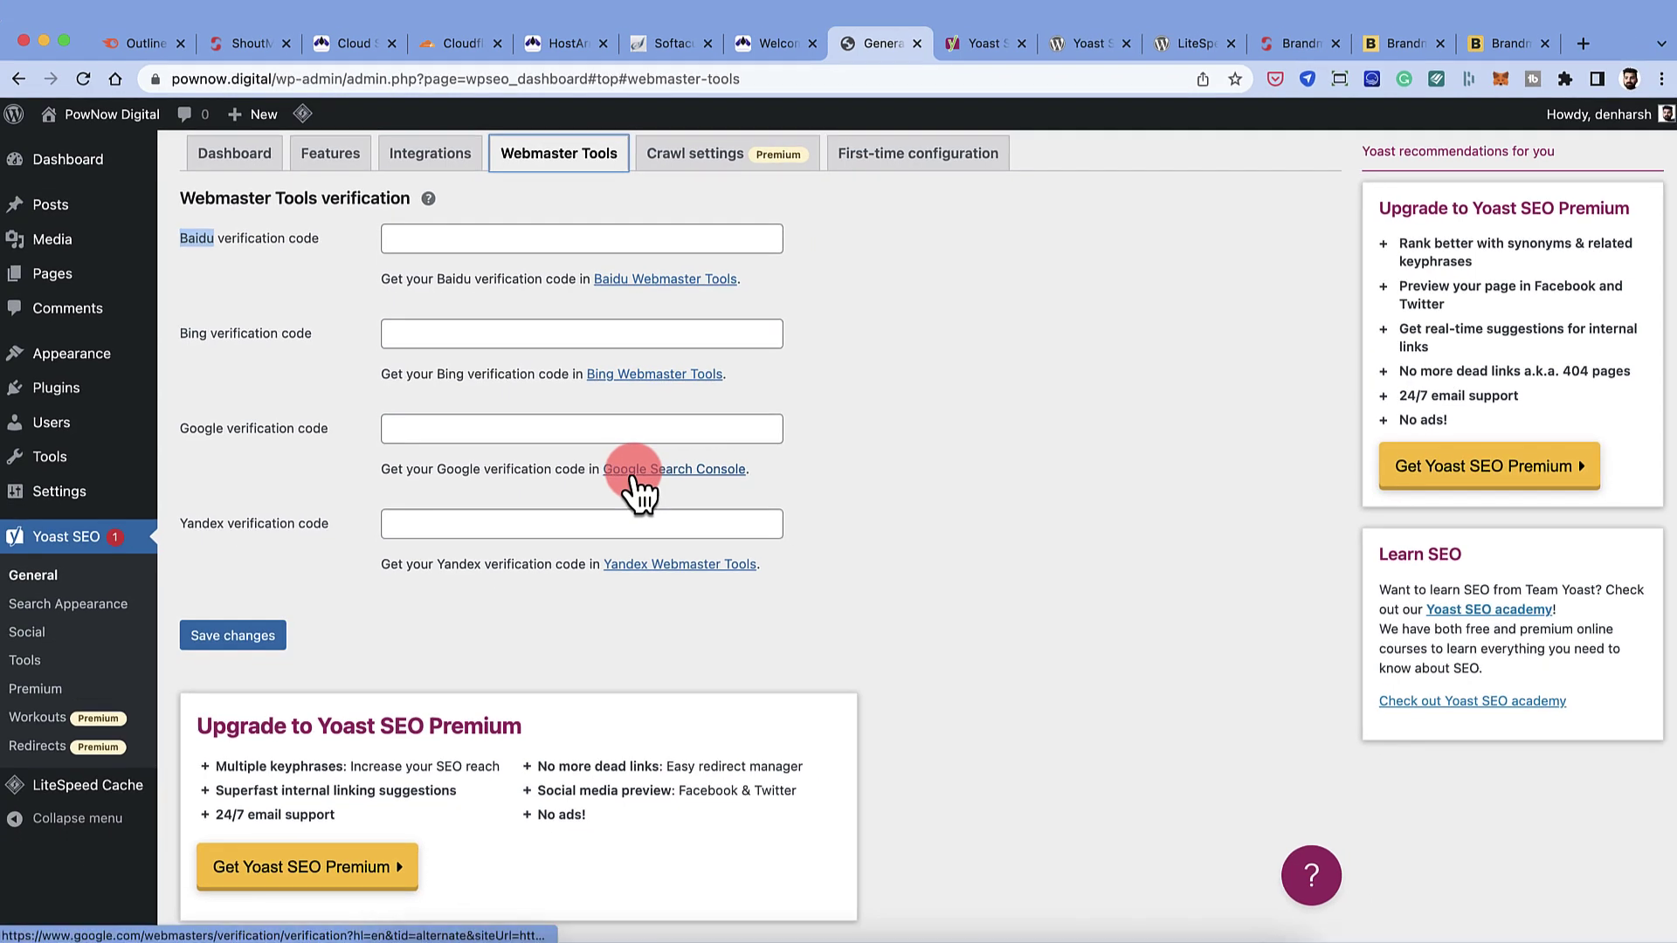
right_click(634, 474)
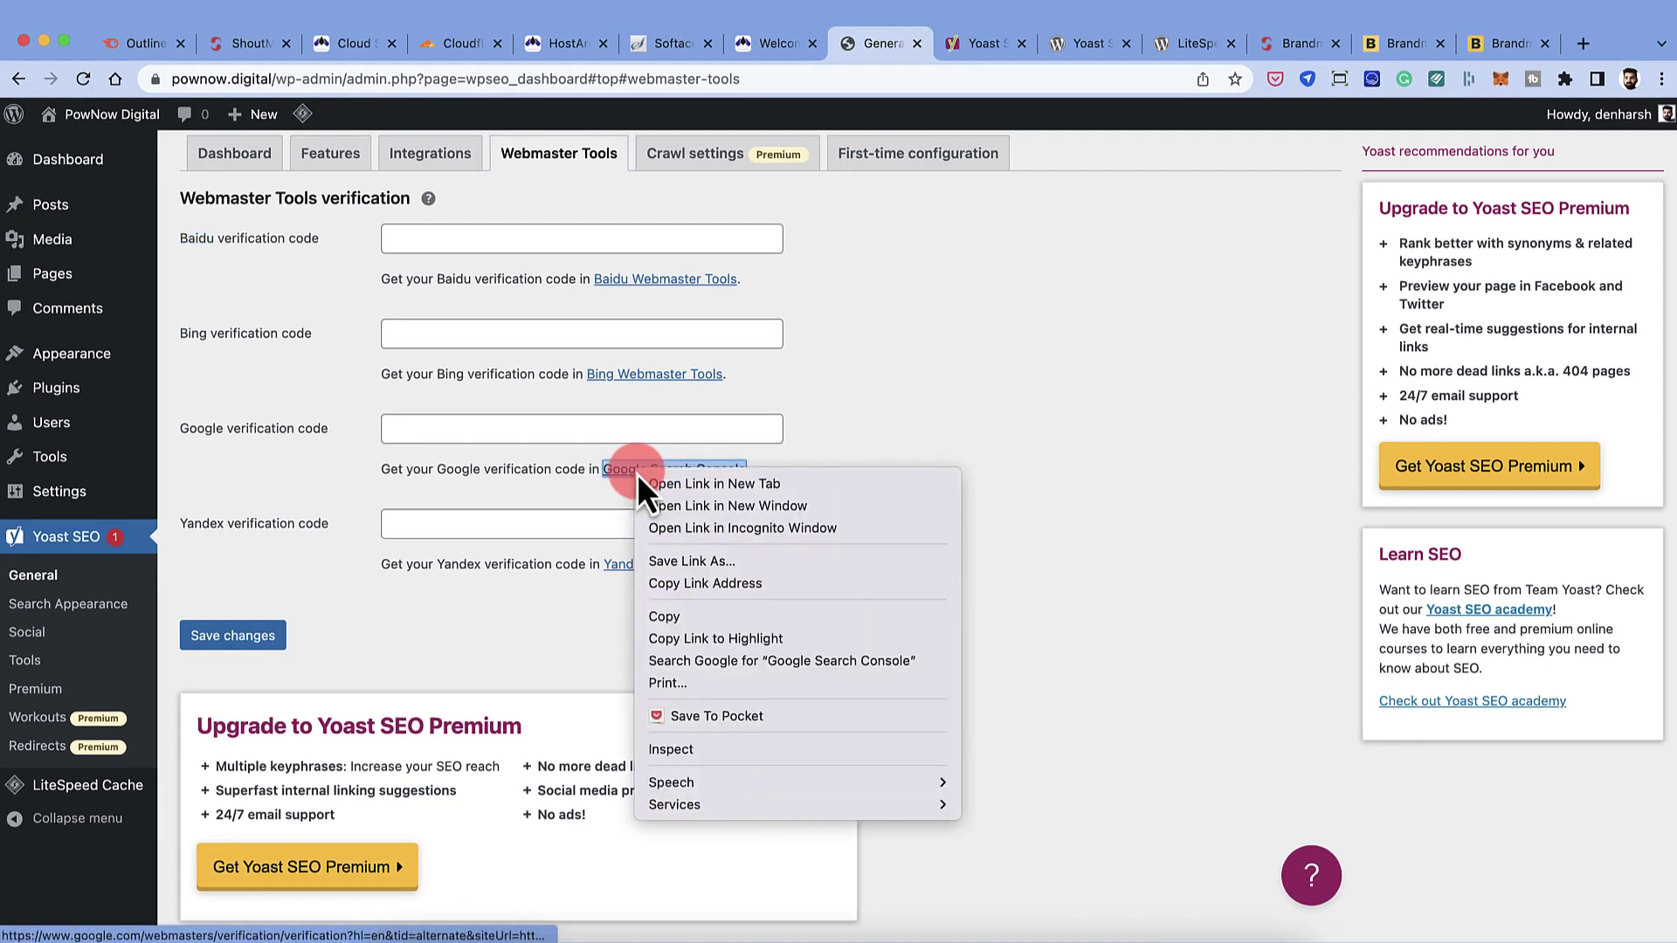
click(669, 481)
click(909, 46)
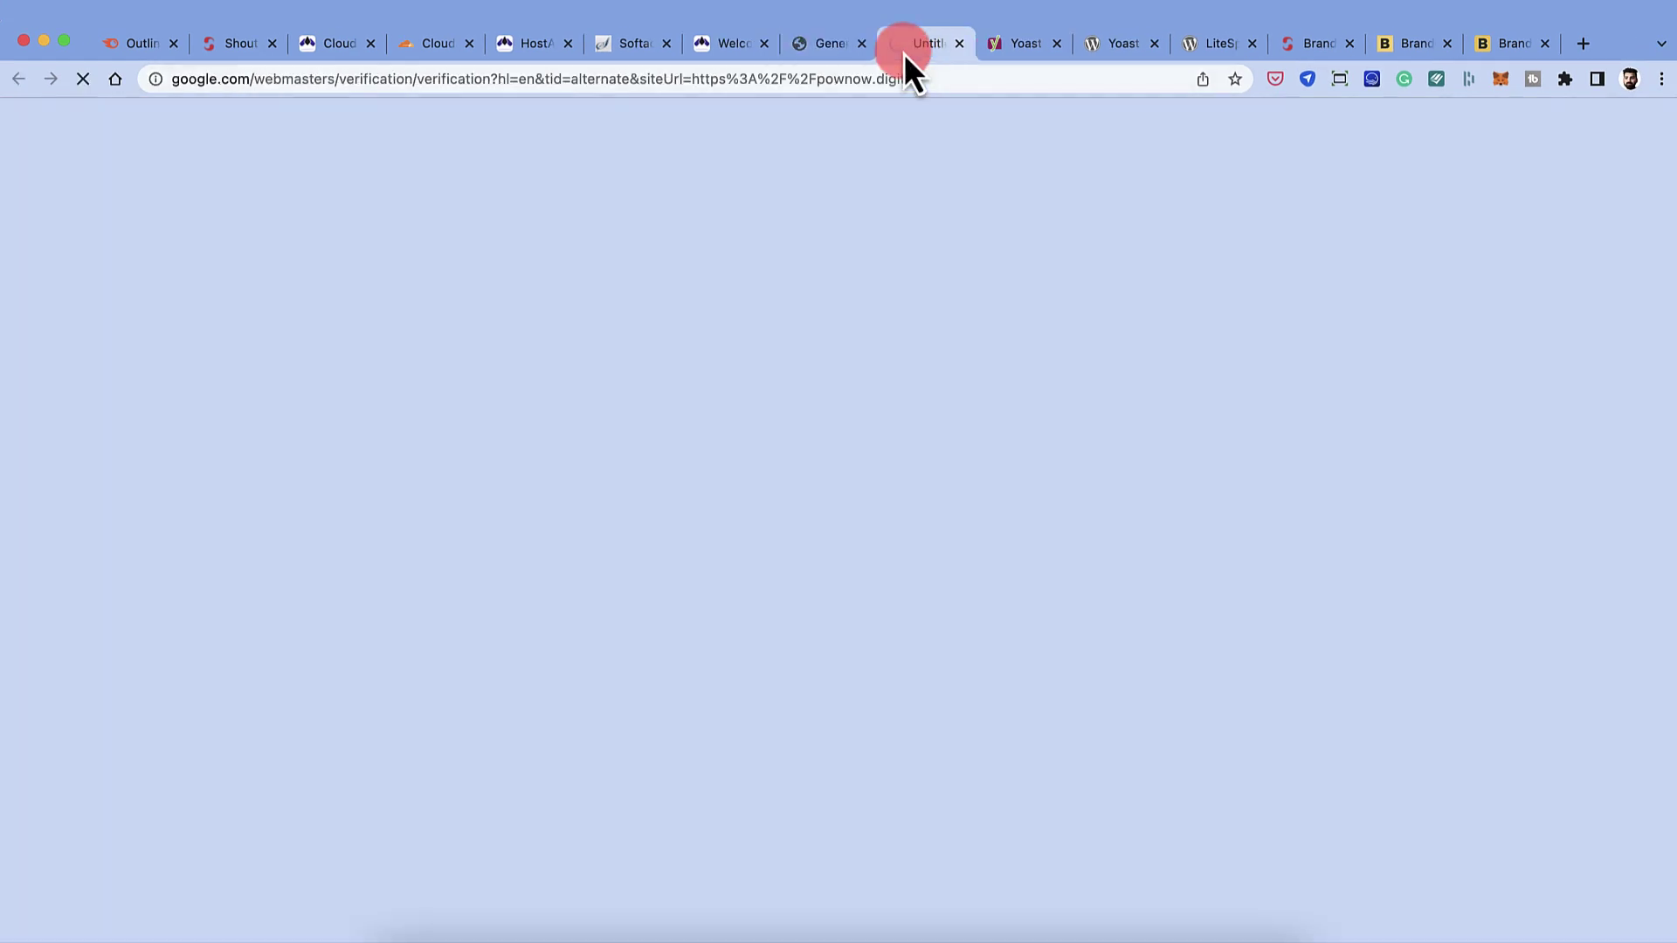
- Copy the content code from Google's HTML verification tag into the Google verification code field in Yoast SEO Webmaster Tools and save the changes
click(890, 78)
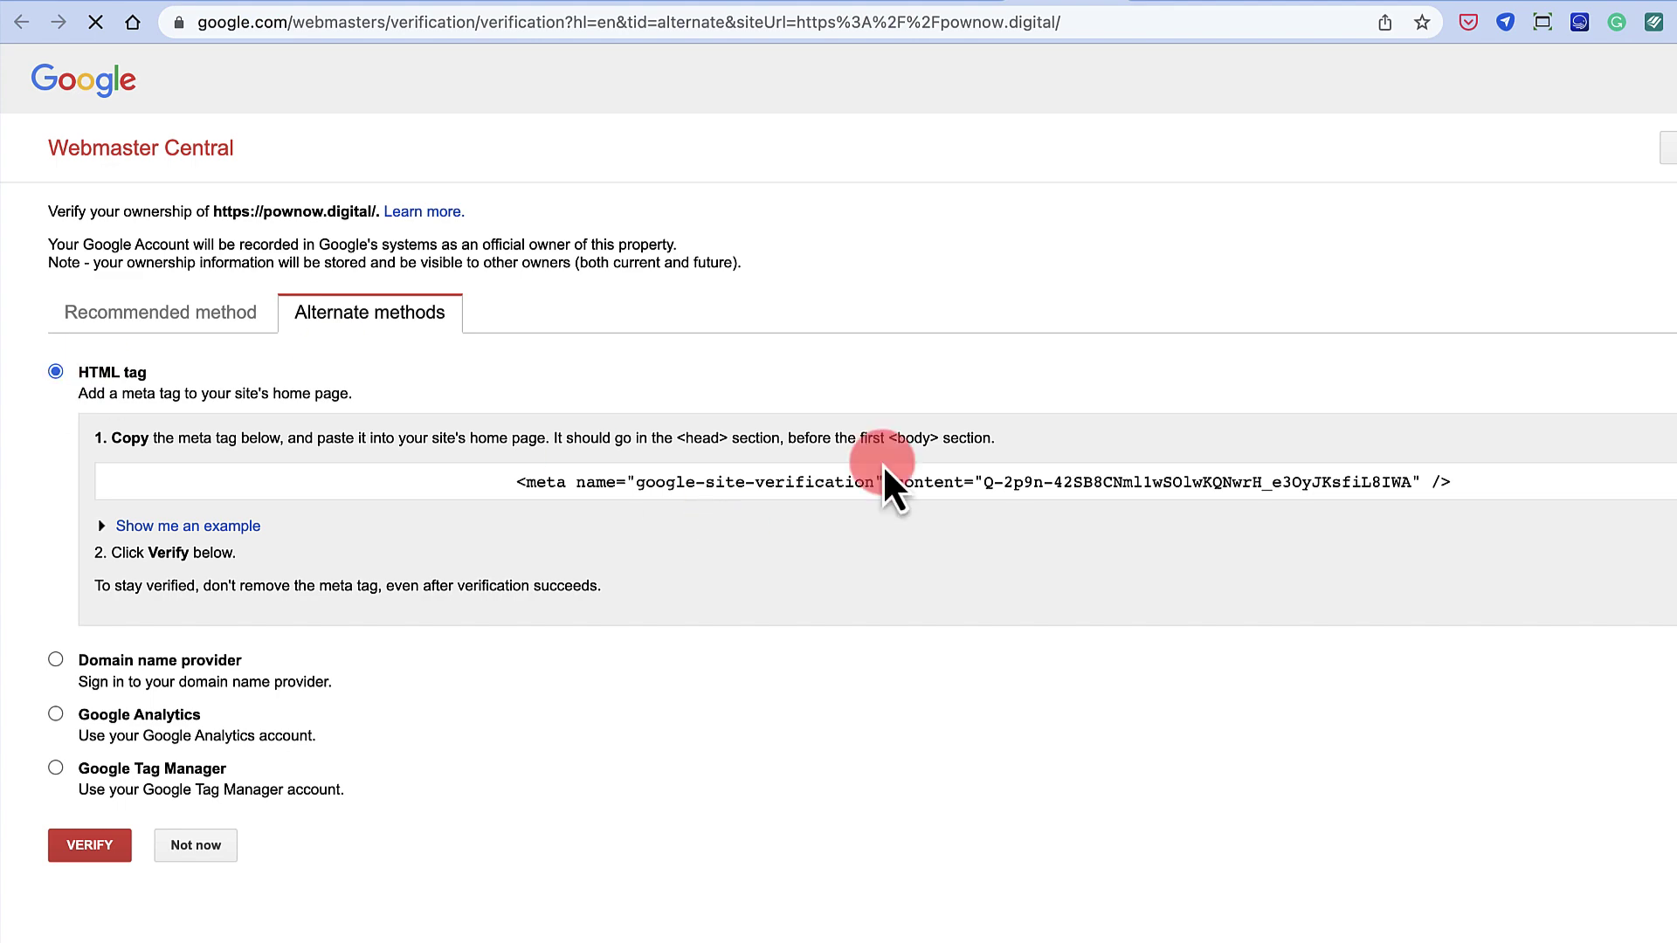
drag(983, 483, 1408, 486)
key(super+c)
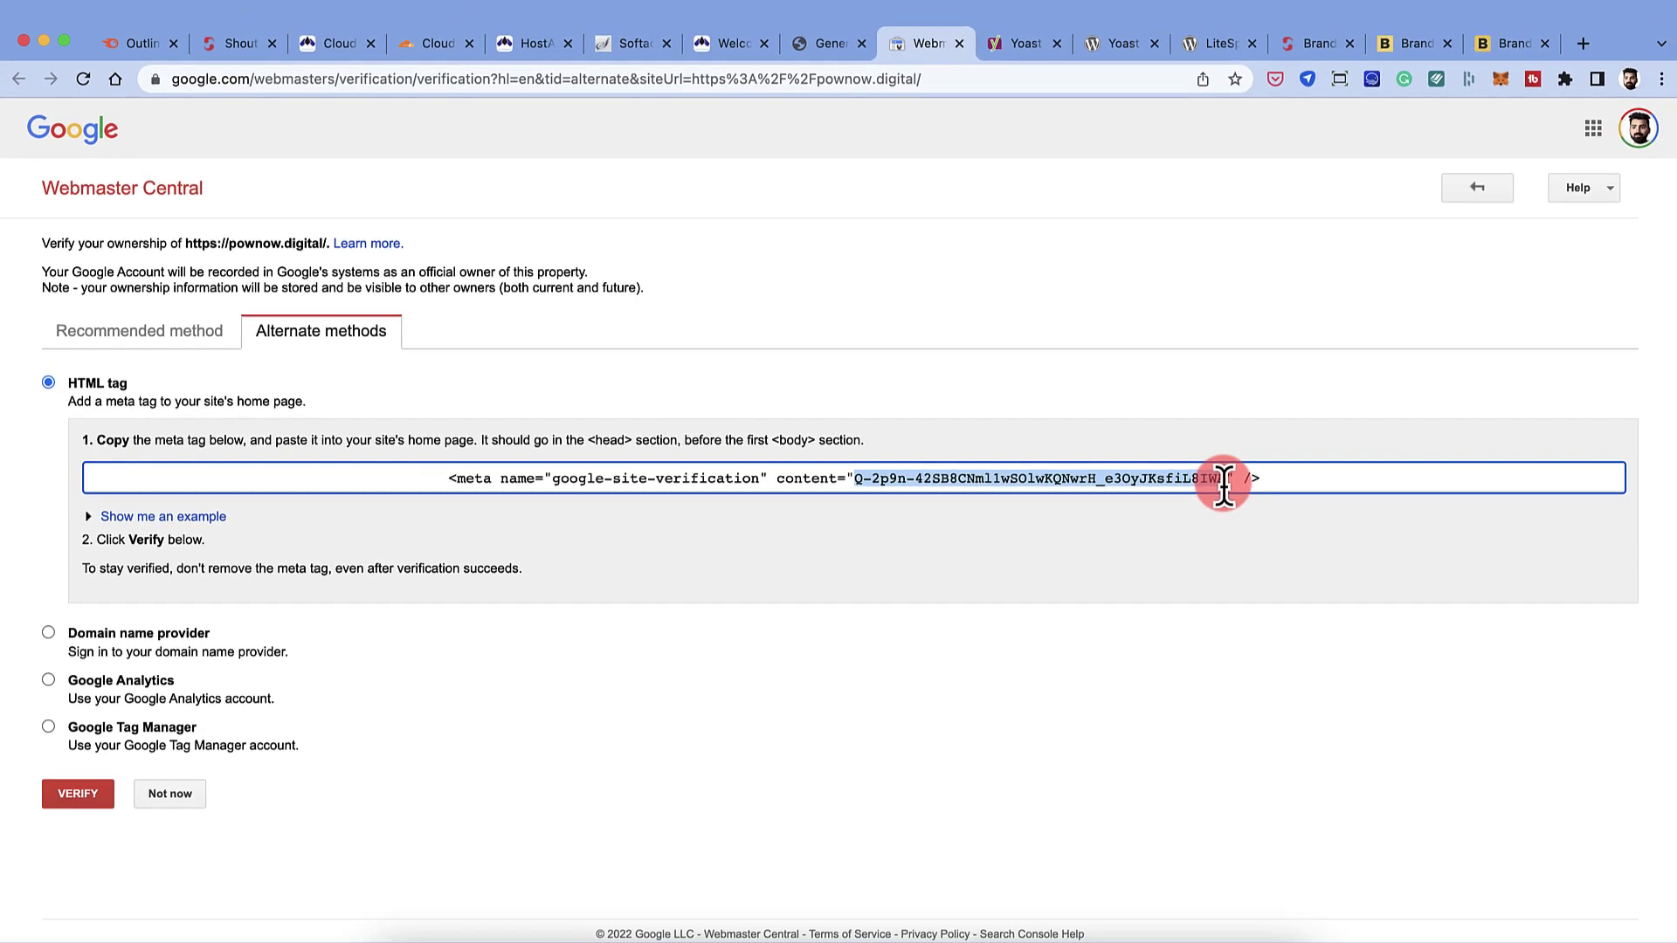
drag(1224, 481, 1221, 479)
click(826, 49)
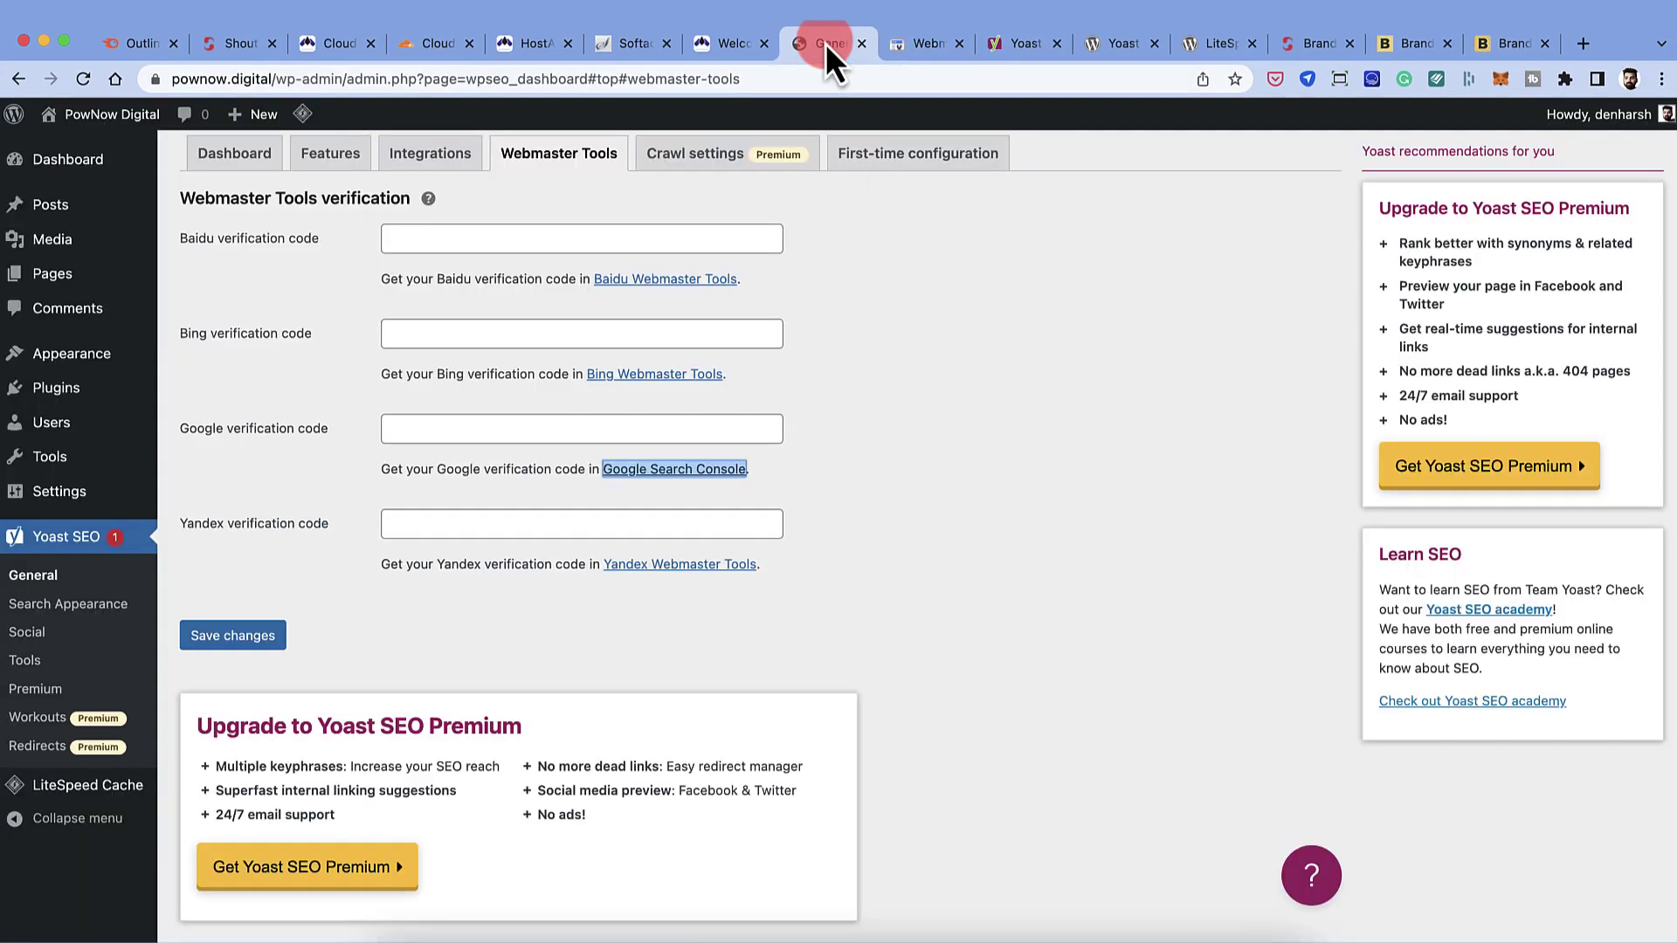
click(438, 436)
key(super+v)
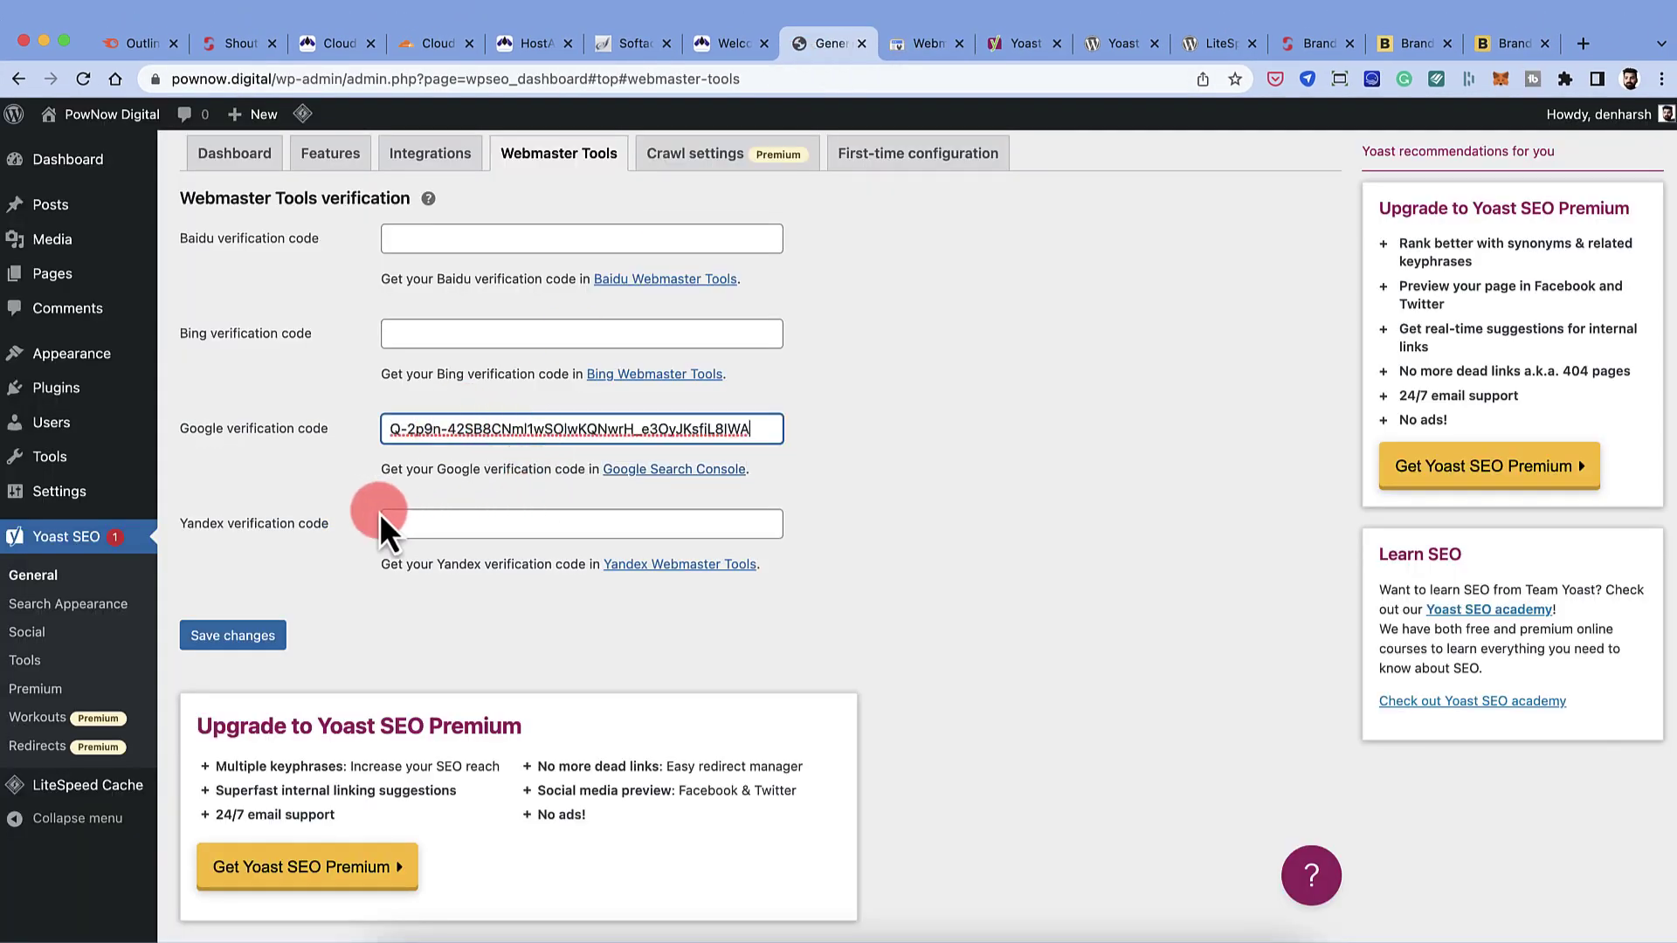
click(248, 638)
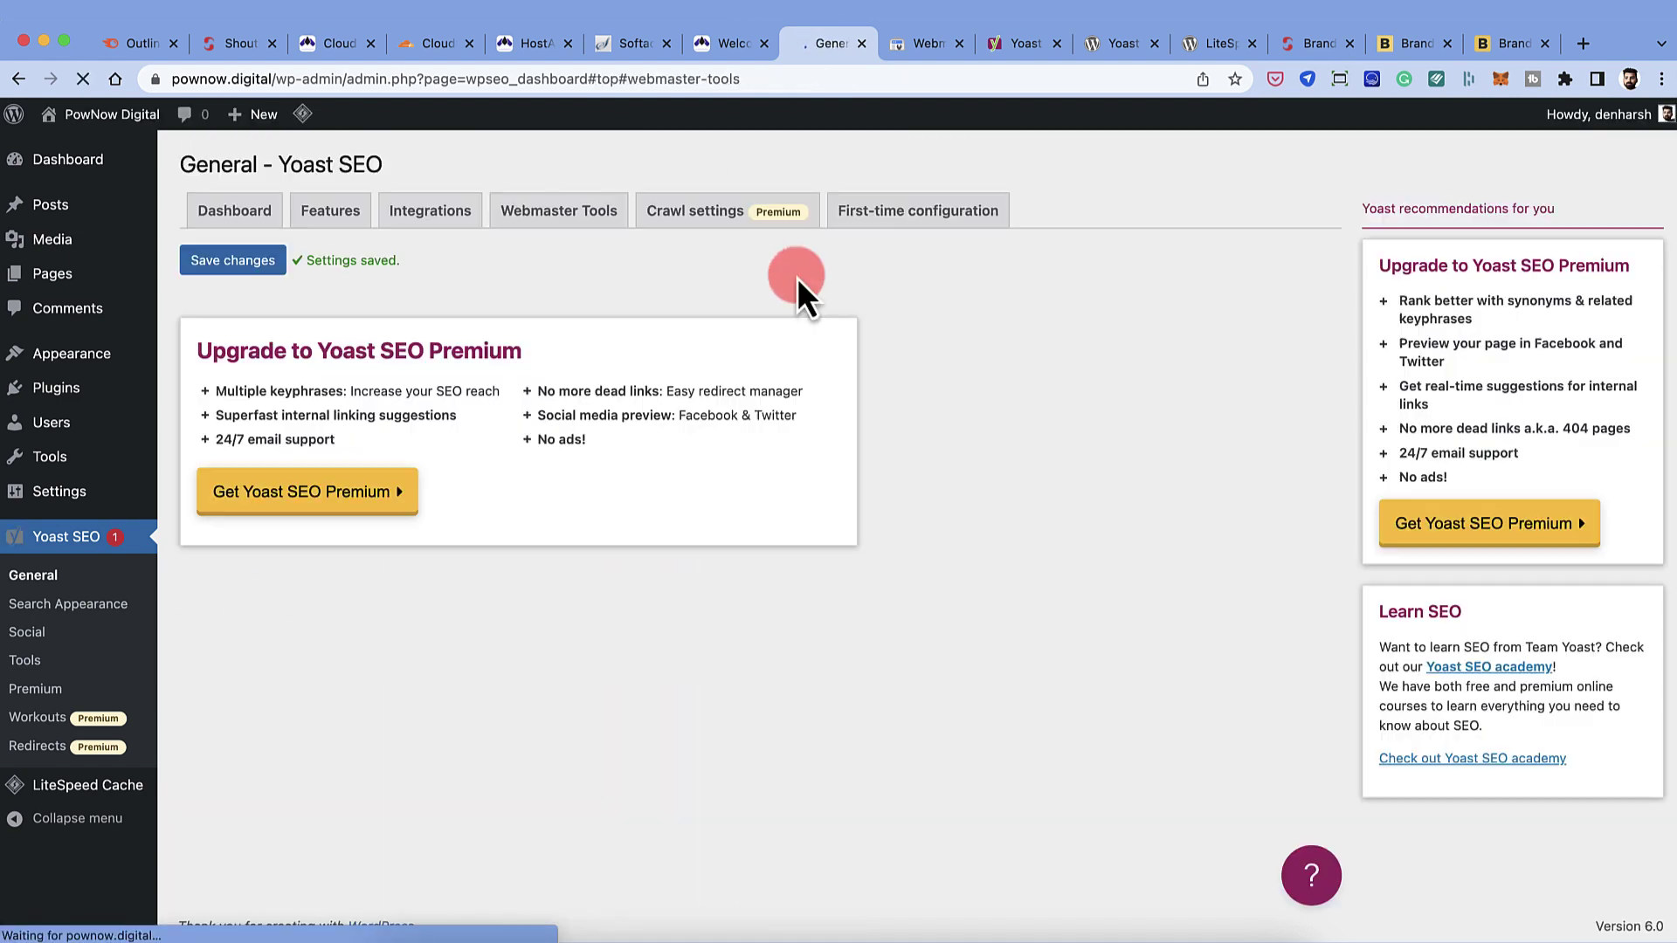
click(904, 48)
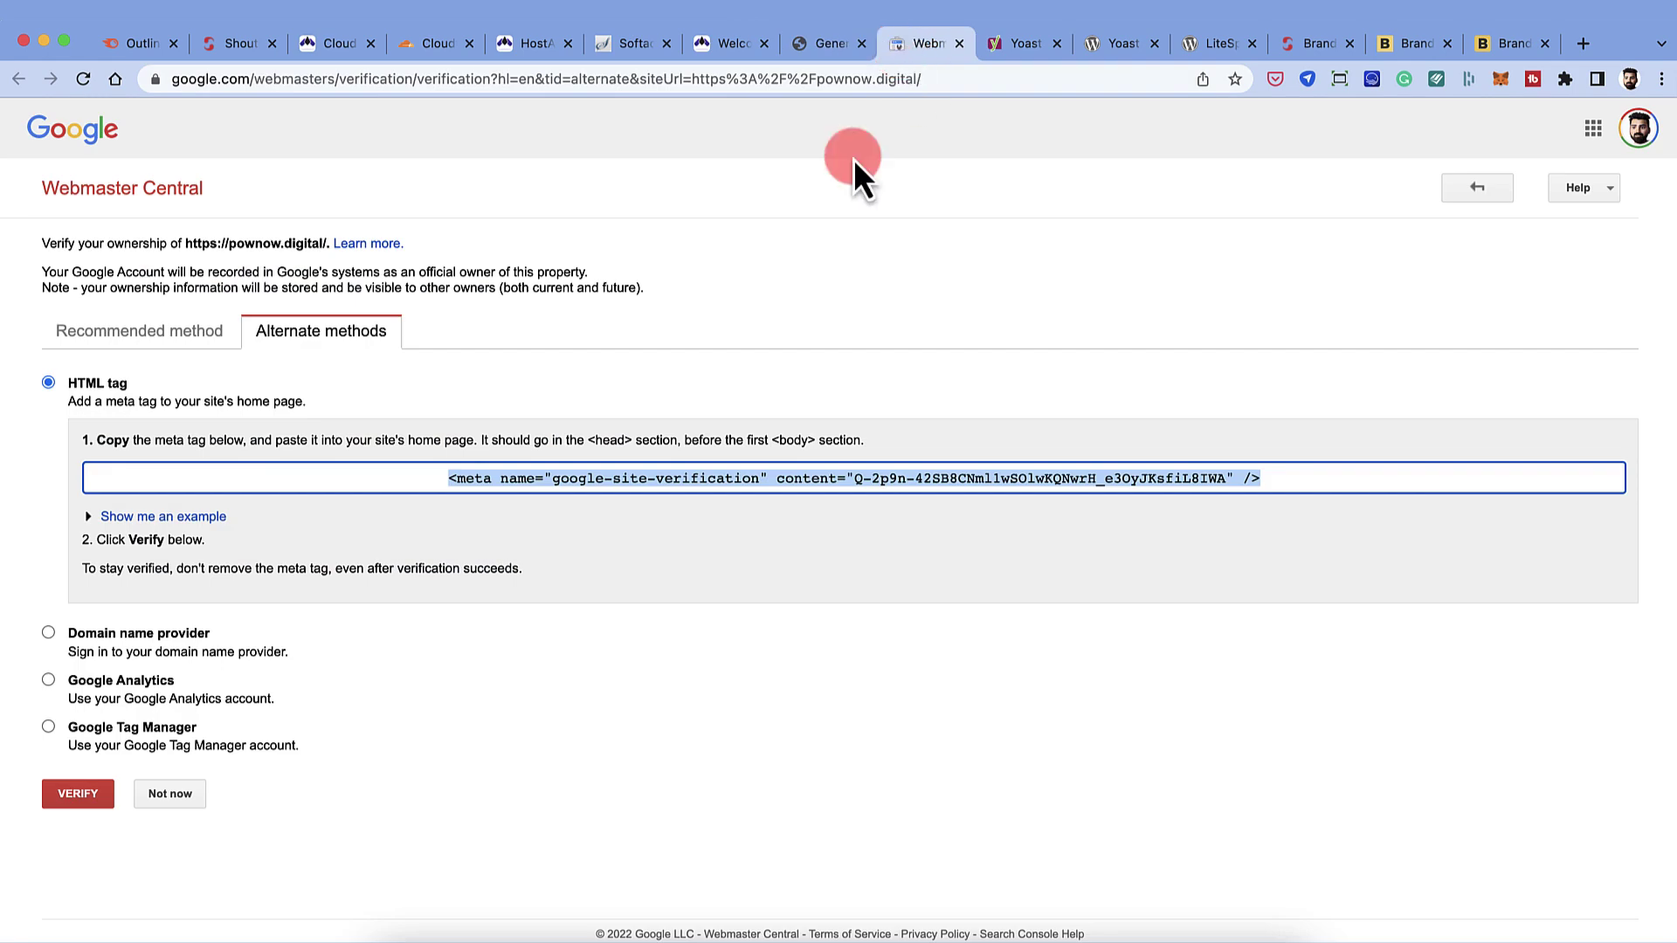
click(78, 794)
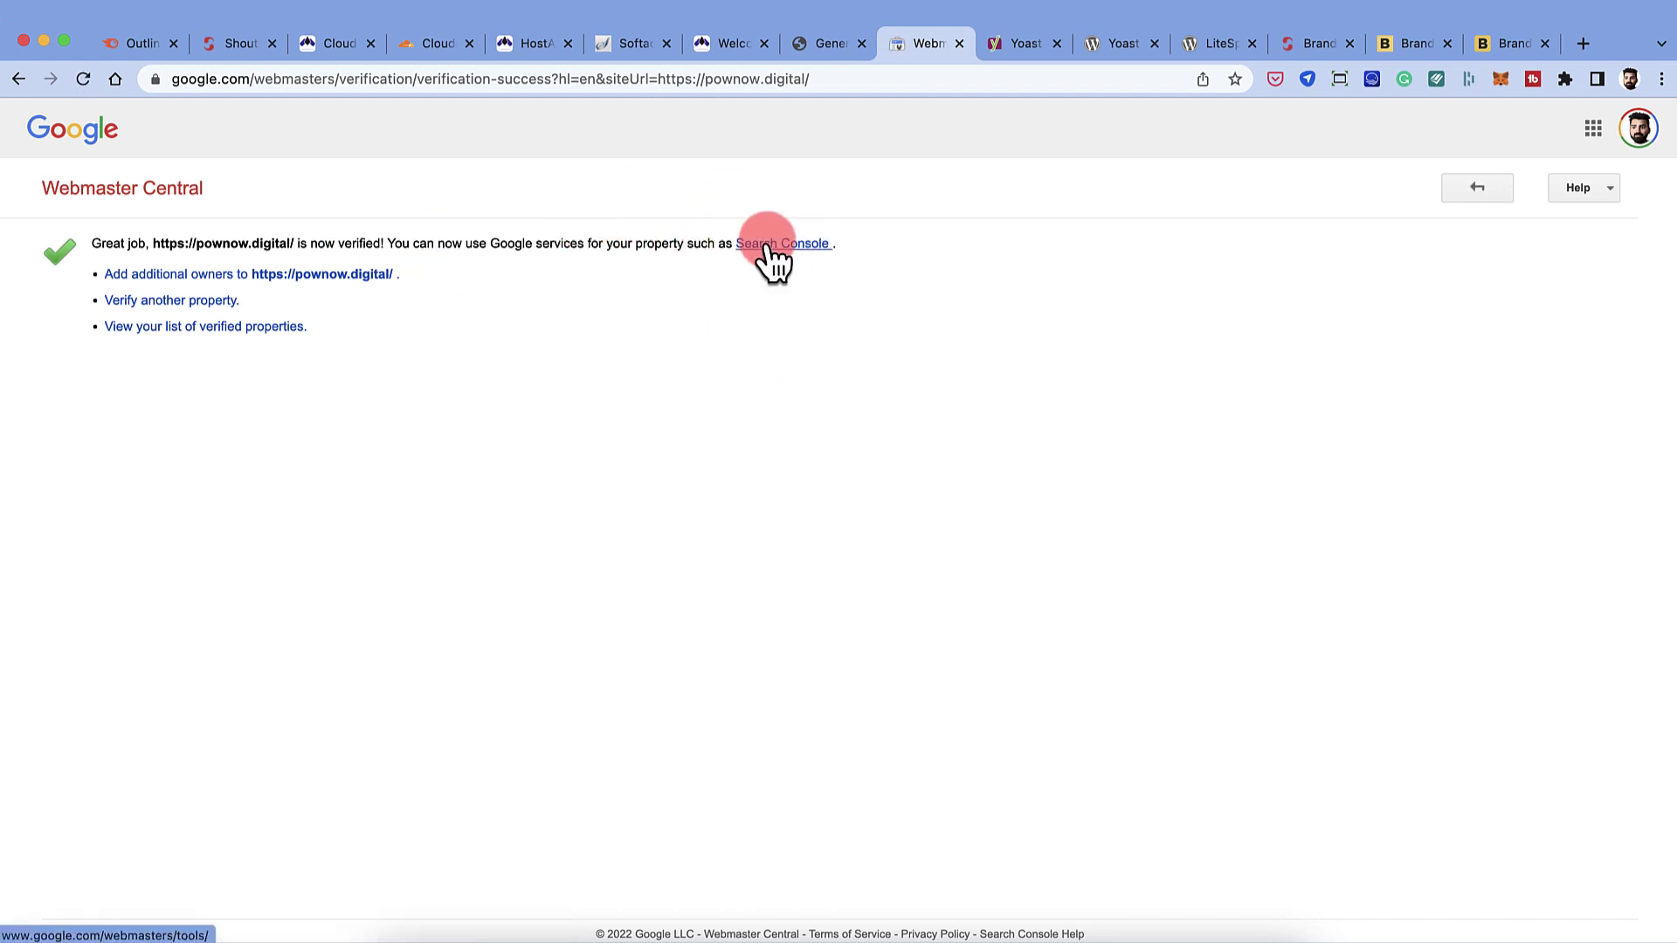
click(815, 43)
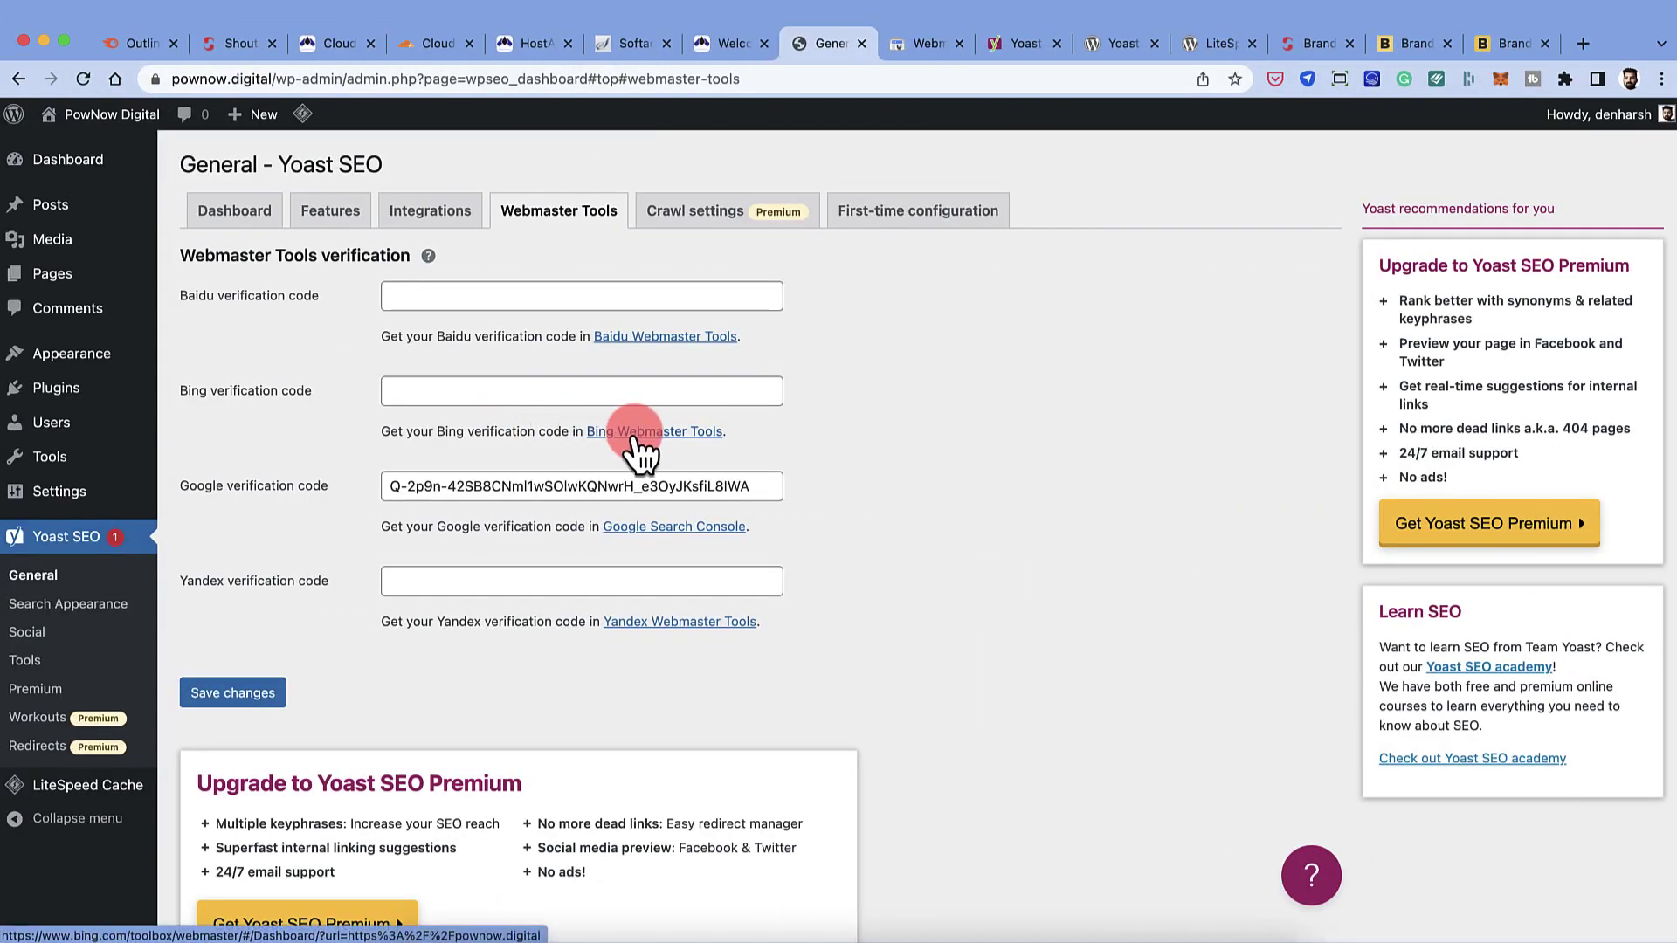
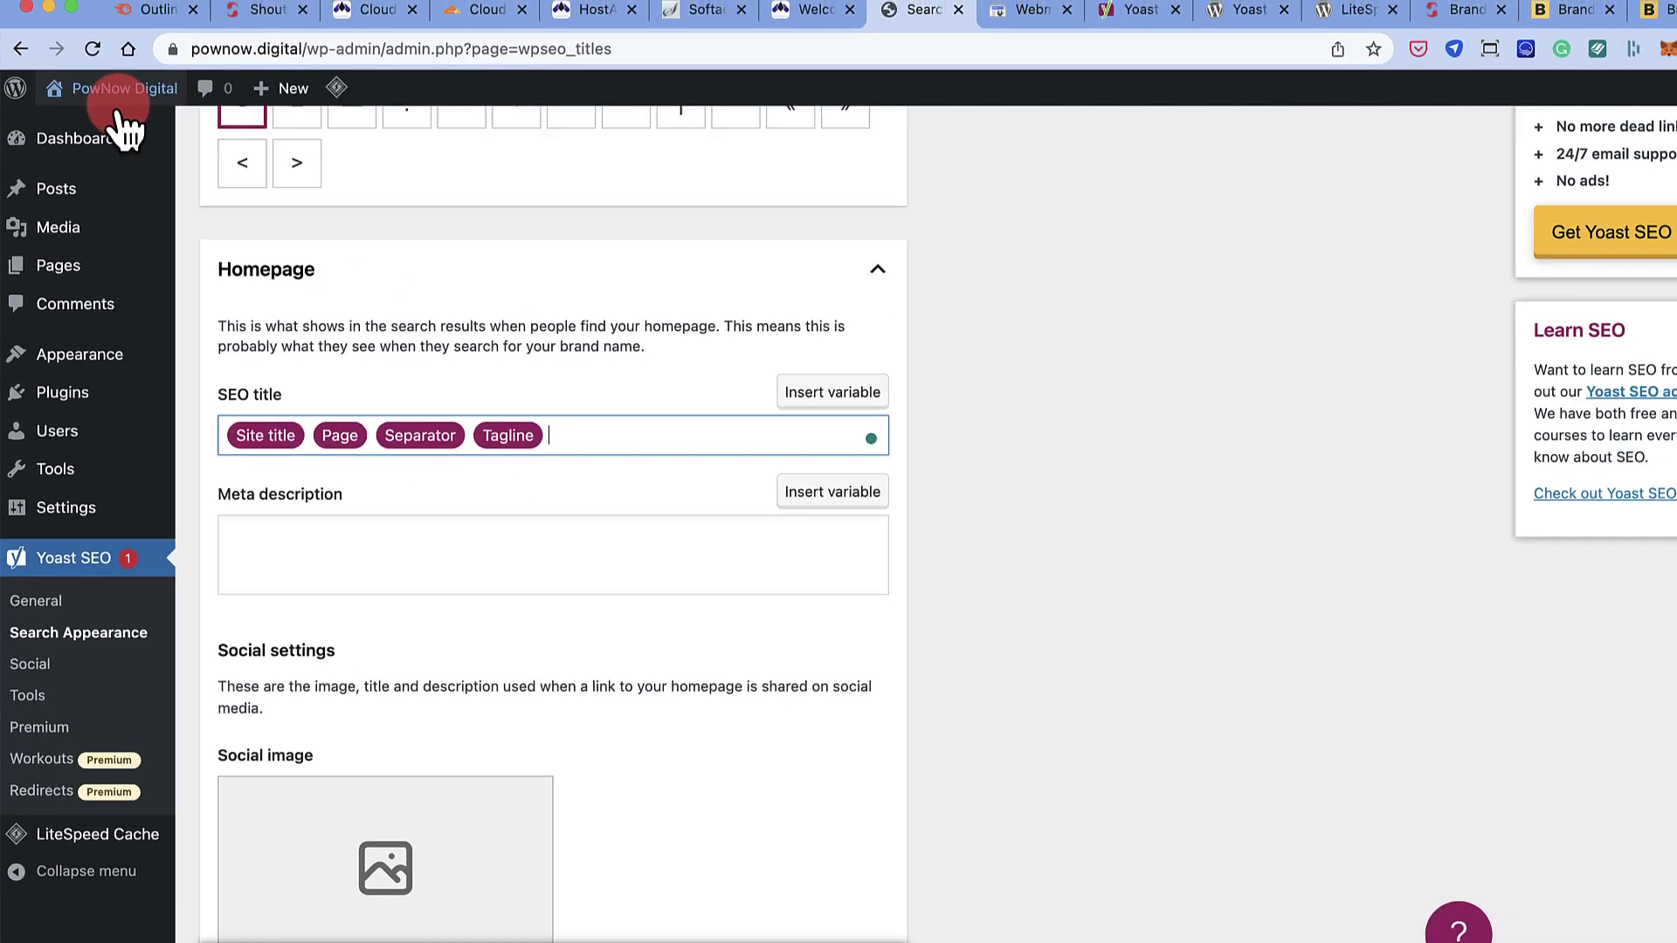
- Check the PowNow Digital homepage's current title in an incognito window, close it and return to the Search Appearance settings
right_click(113, 95)
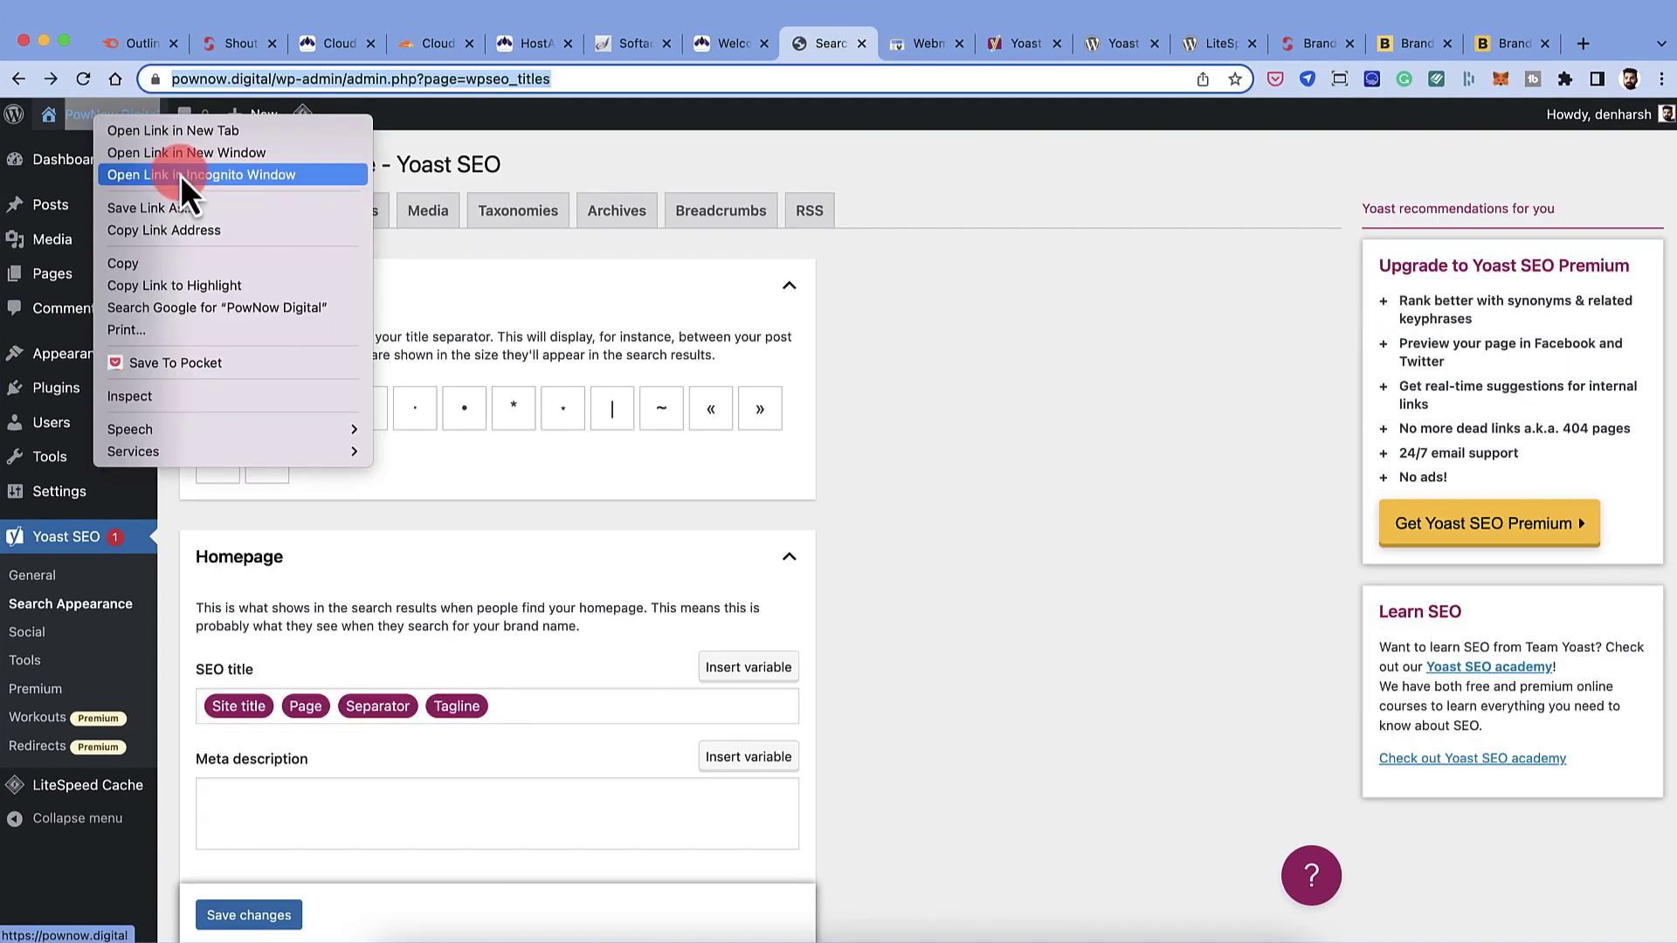
click(734, 111)
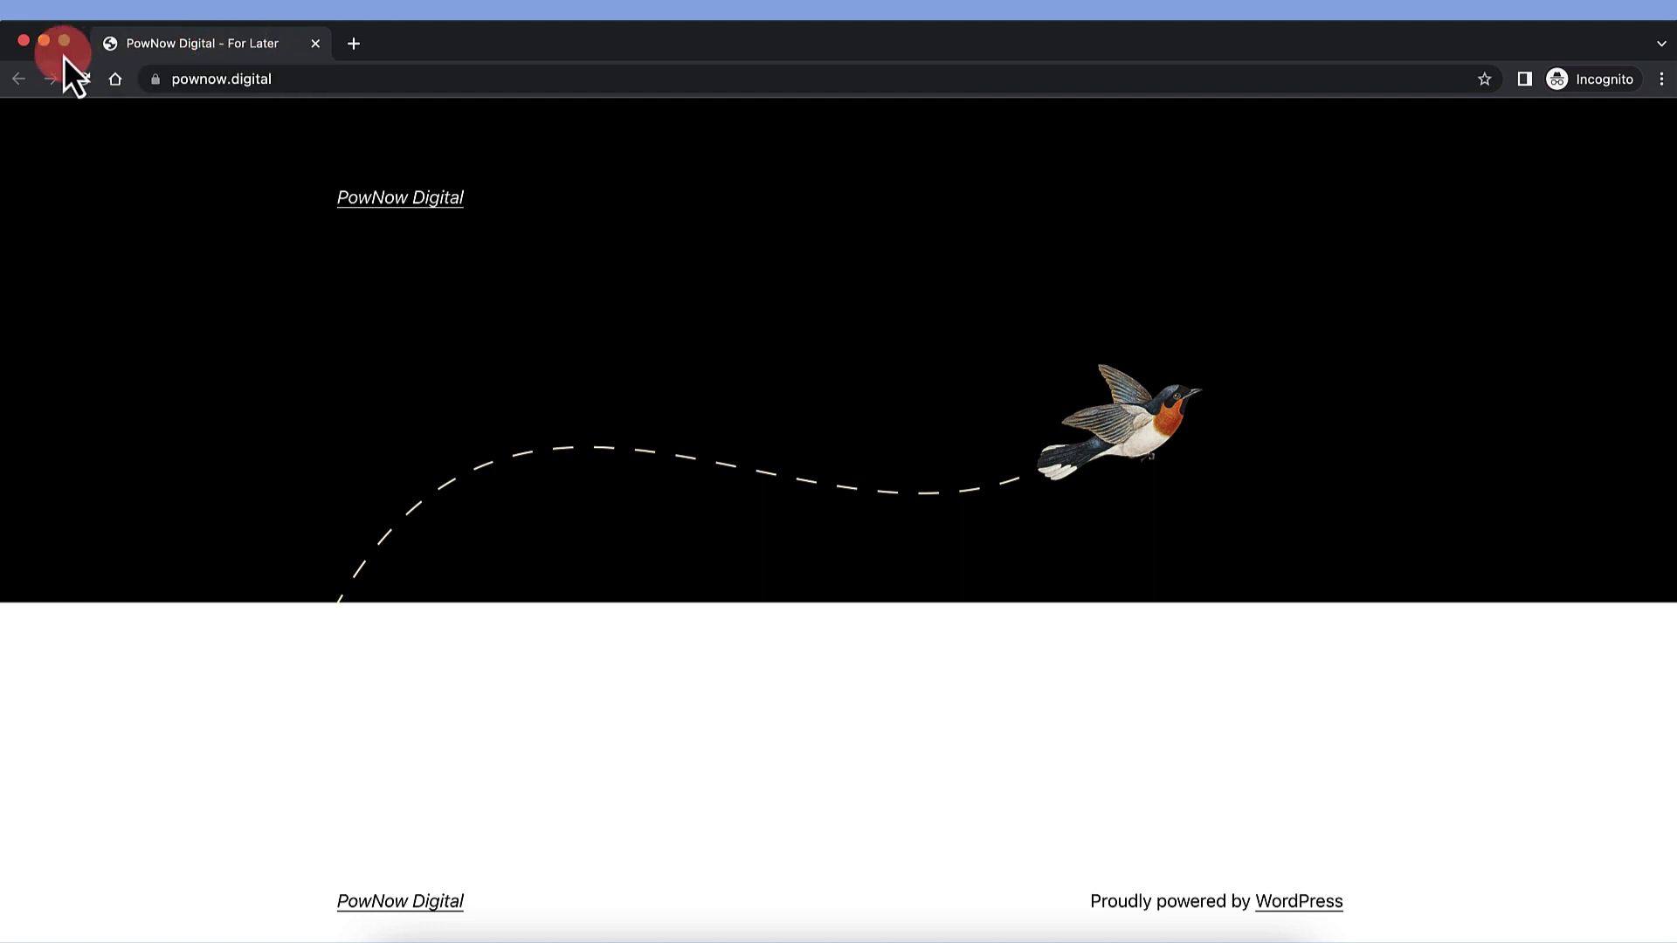
click(24, 42)
click(821, 48)
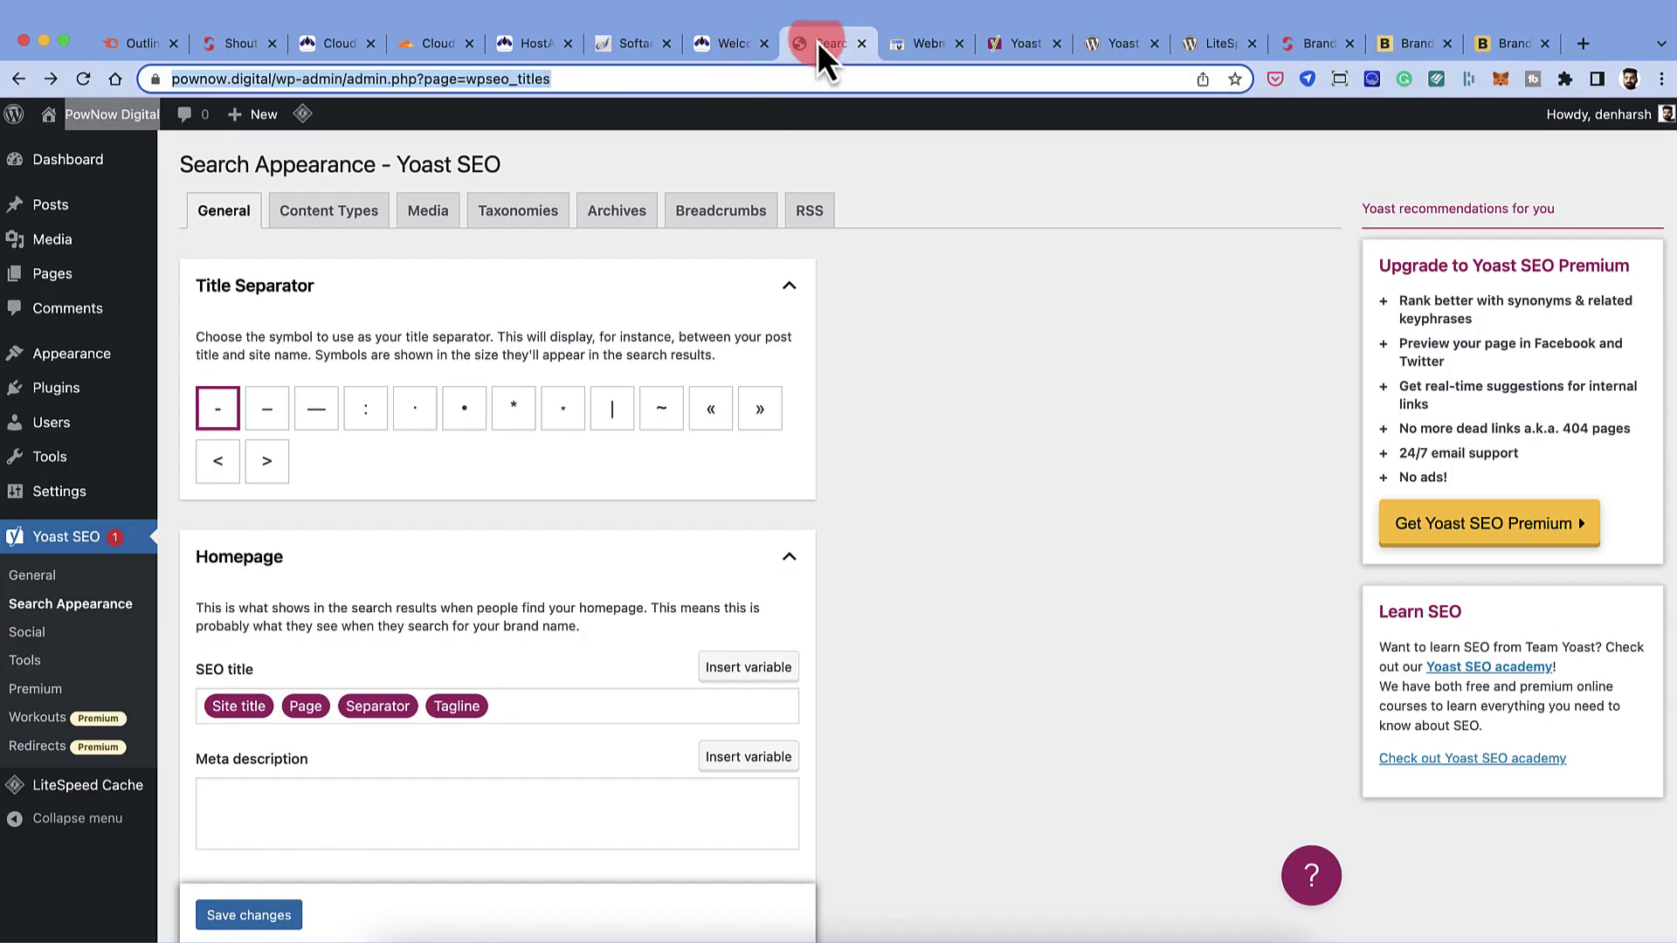
- Remove the Page, Separator and Tagline variables from the homepage SEO title and add "- Professional Services" after the Site title variable
scroll(498, 385, down, 3)
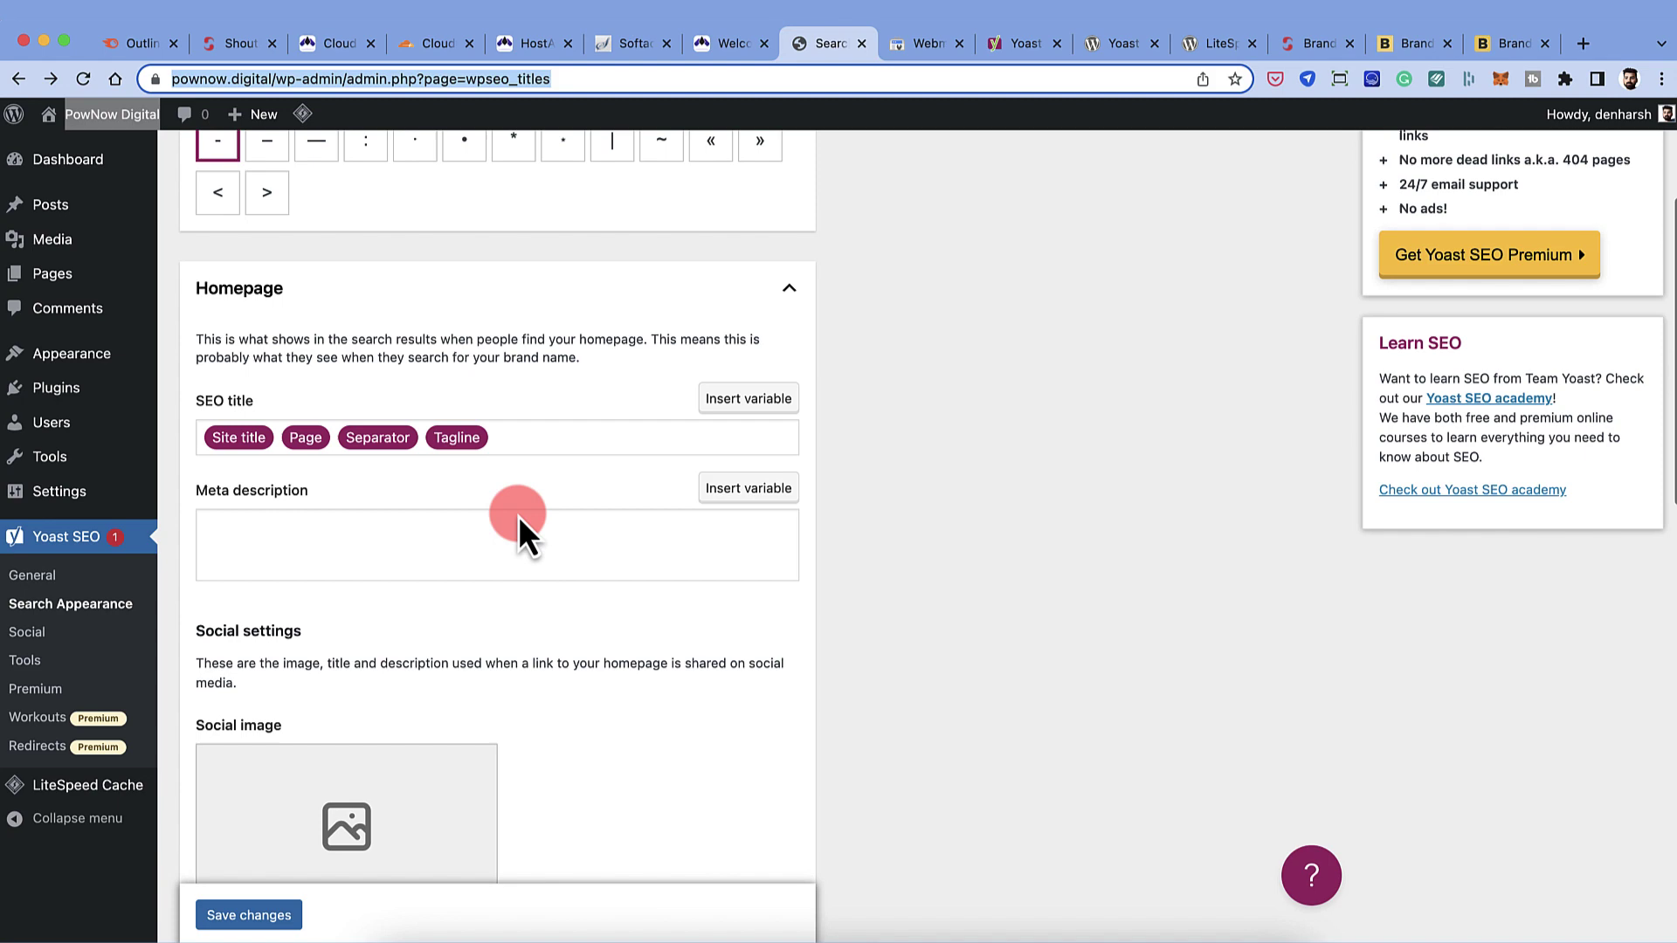
click(505, 435)
key(BackSpace)
key(BackSpace)
key(BackSpace)
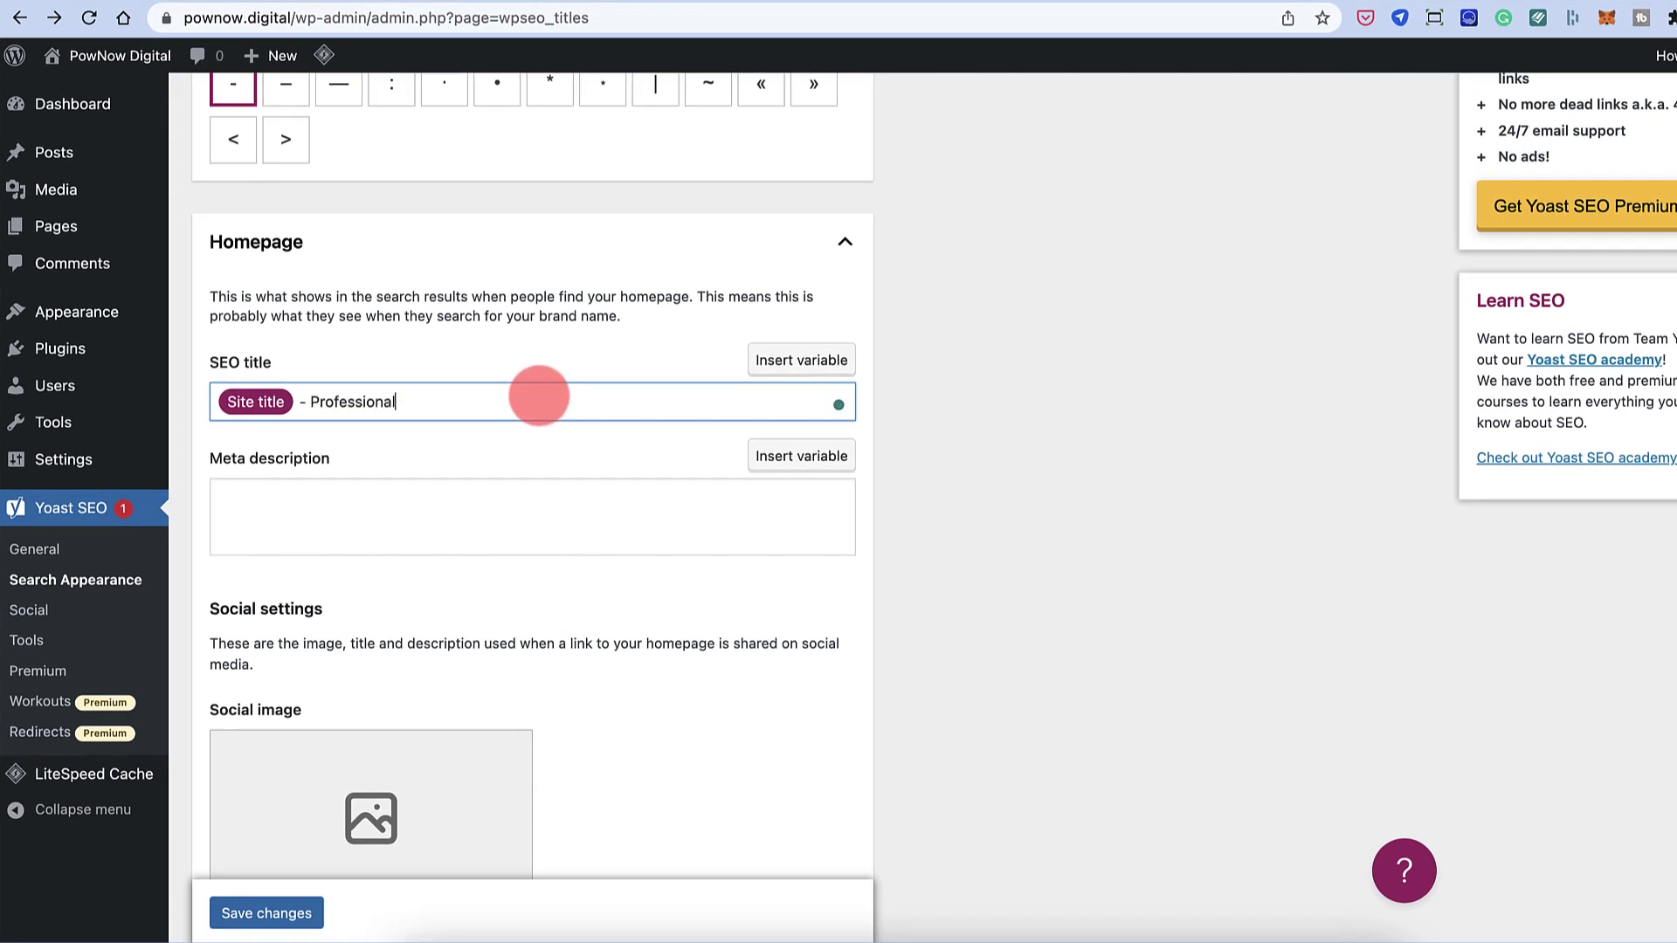
text(- Professional Swervices)
- Write the homepage meta description "PowNow is a professional SEO service provider for cutting edge SAAS companies and professional blogs."
key(Tab)
key(Tab)
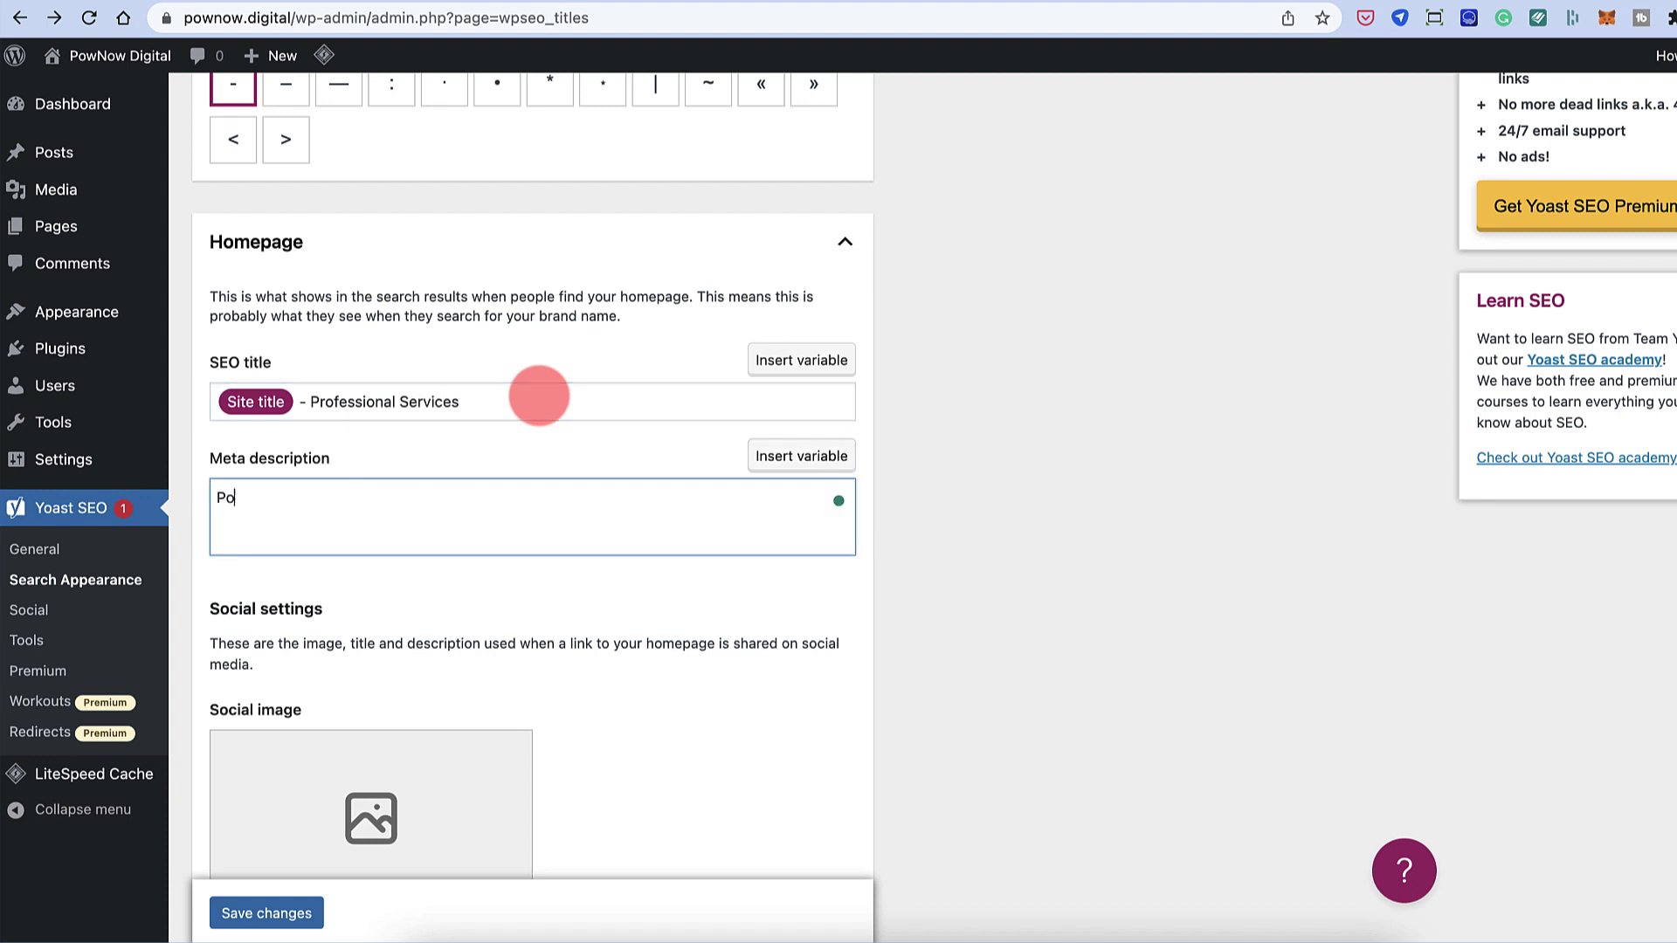
text(PowNow is a professional SEO service provider for)
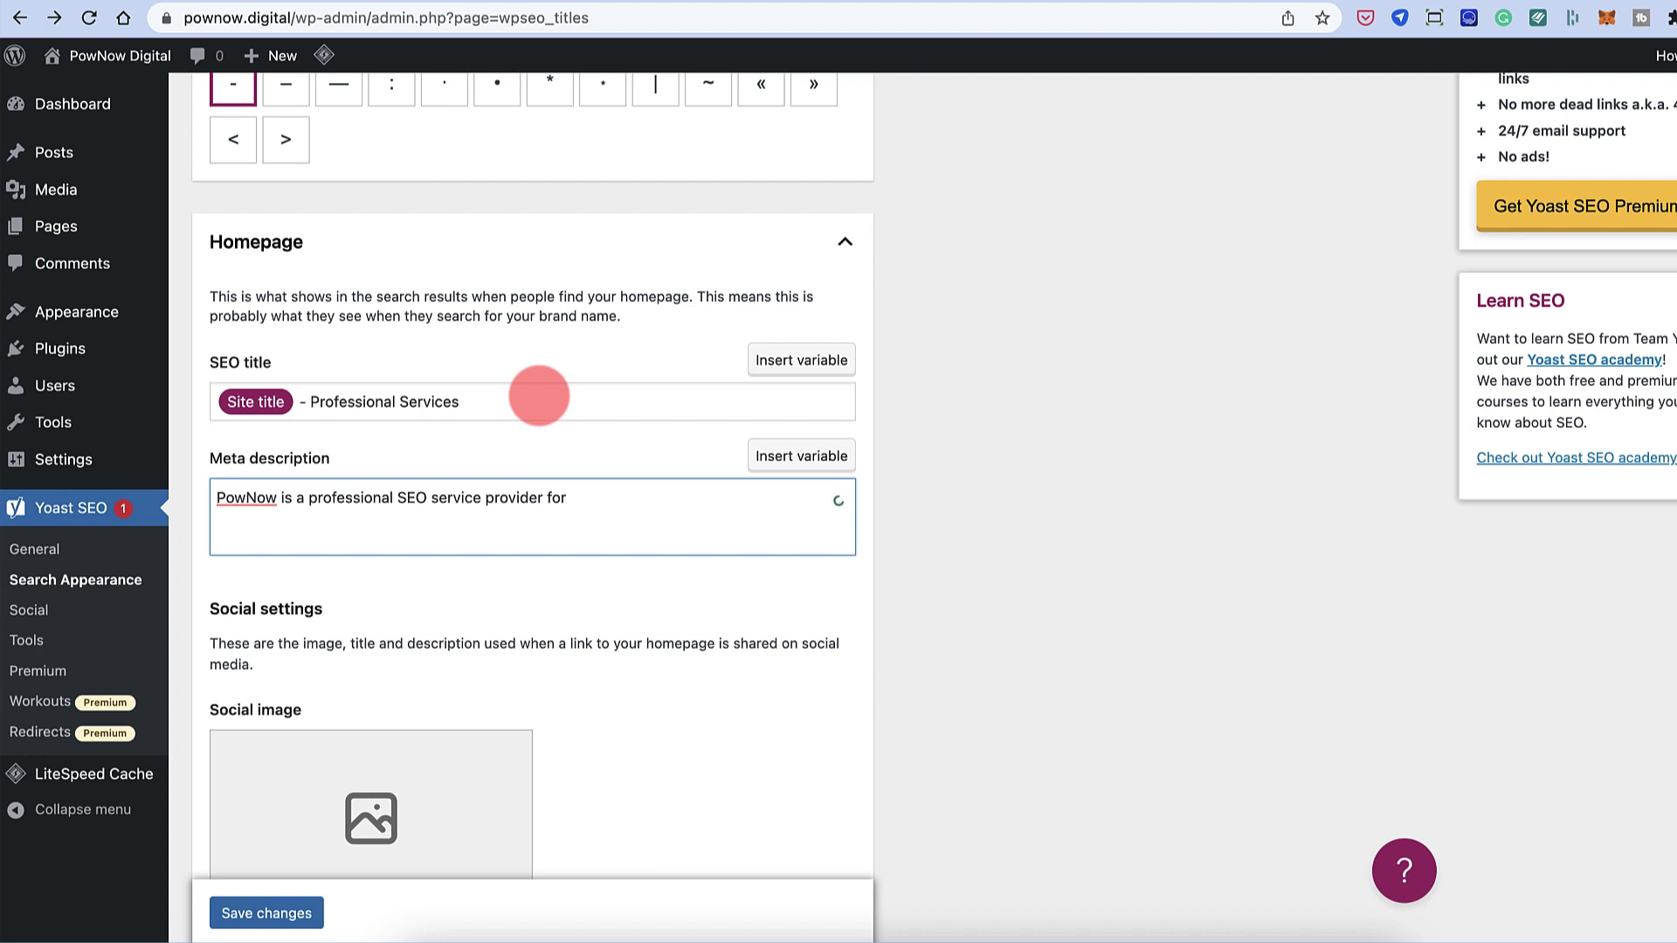
text(edge SAAS companies)
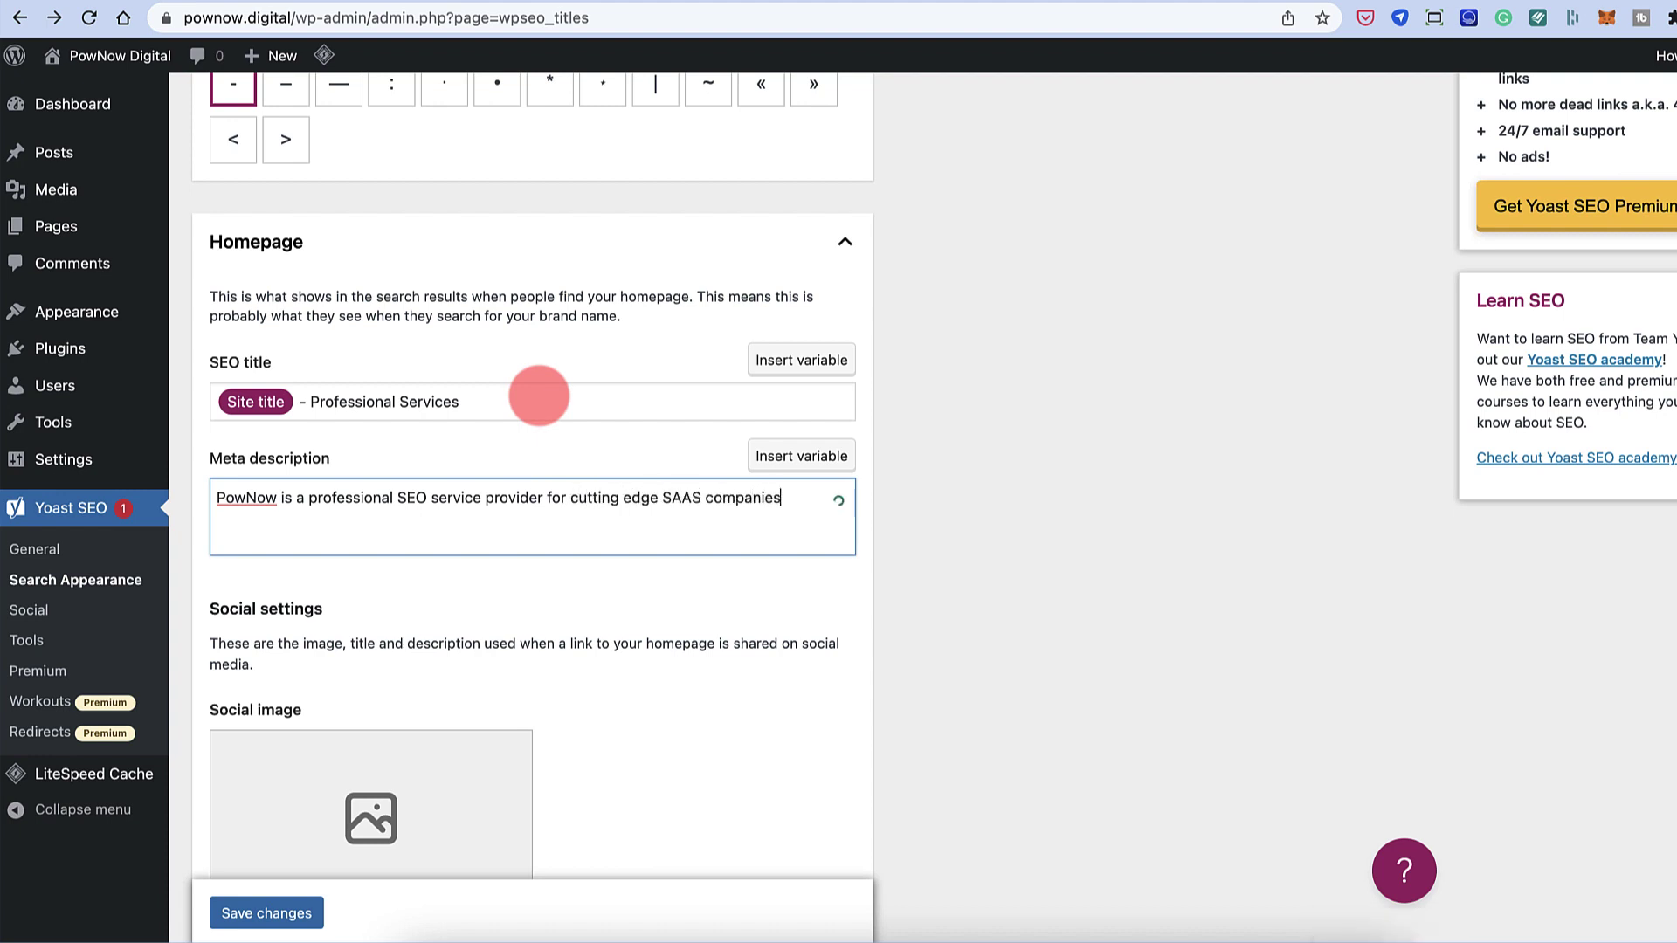
text( and professional blogs.)
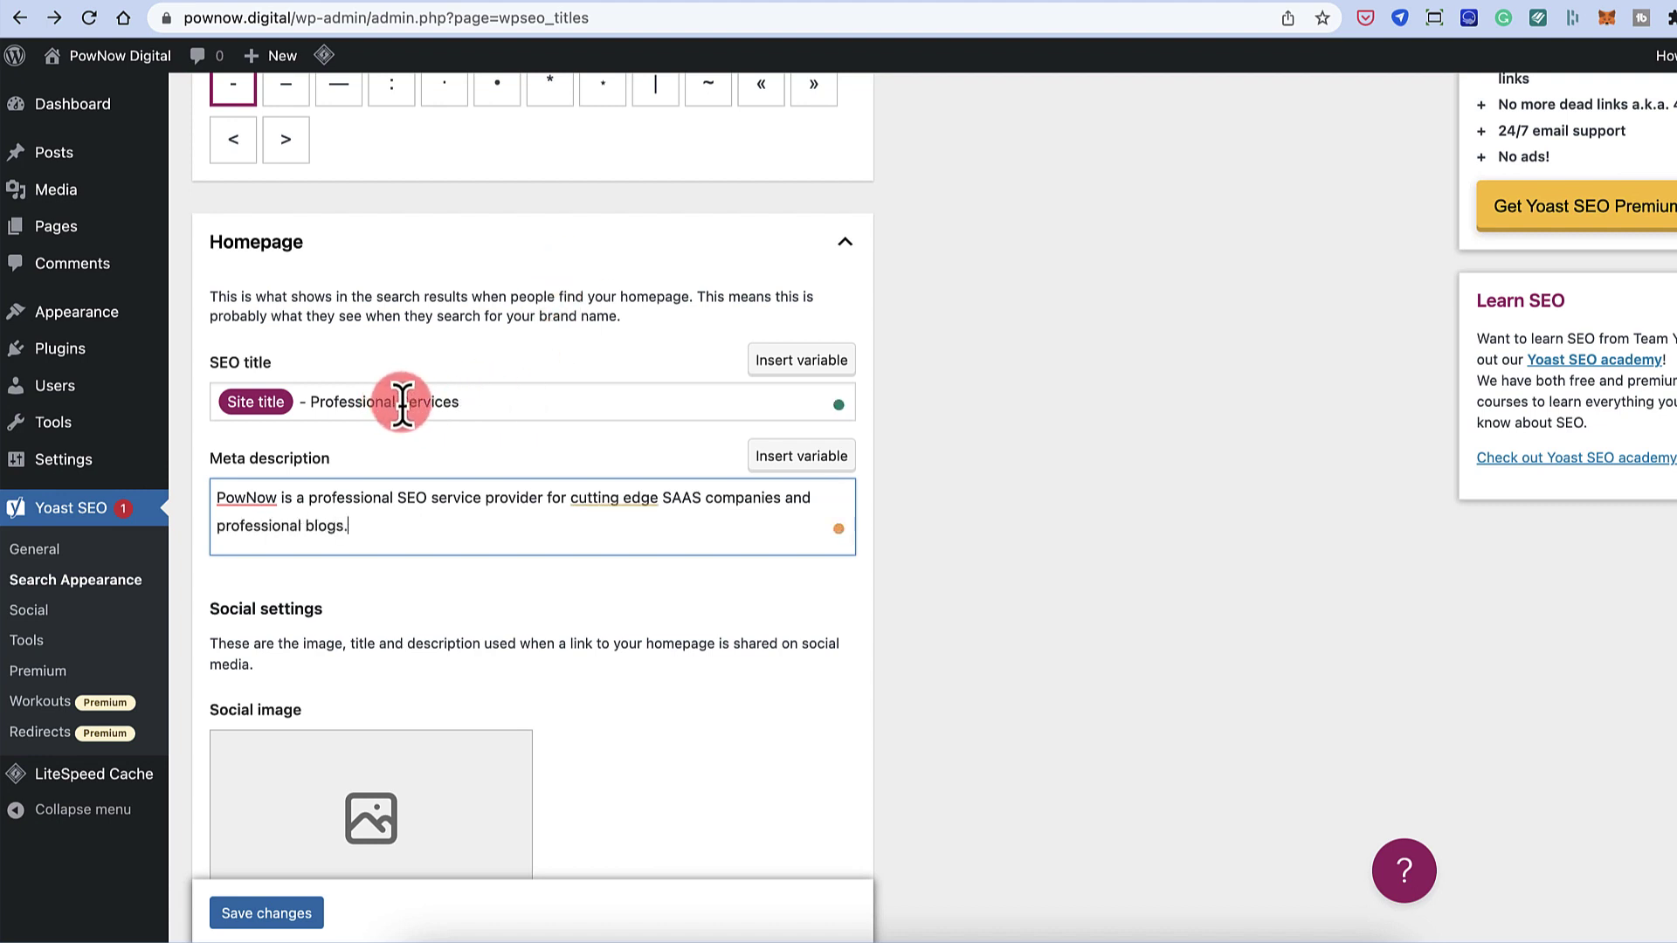
- Insert "SEO" before "Services" in the homepage SEO title and hyphenate "cutting-edge" in the meta description
click(399, 402)
text(SEO)
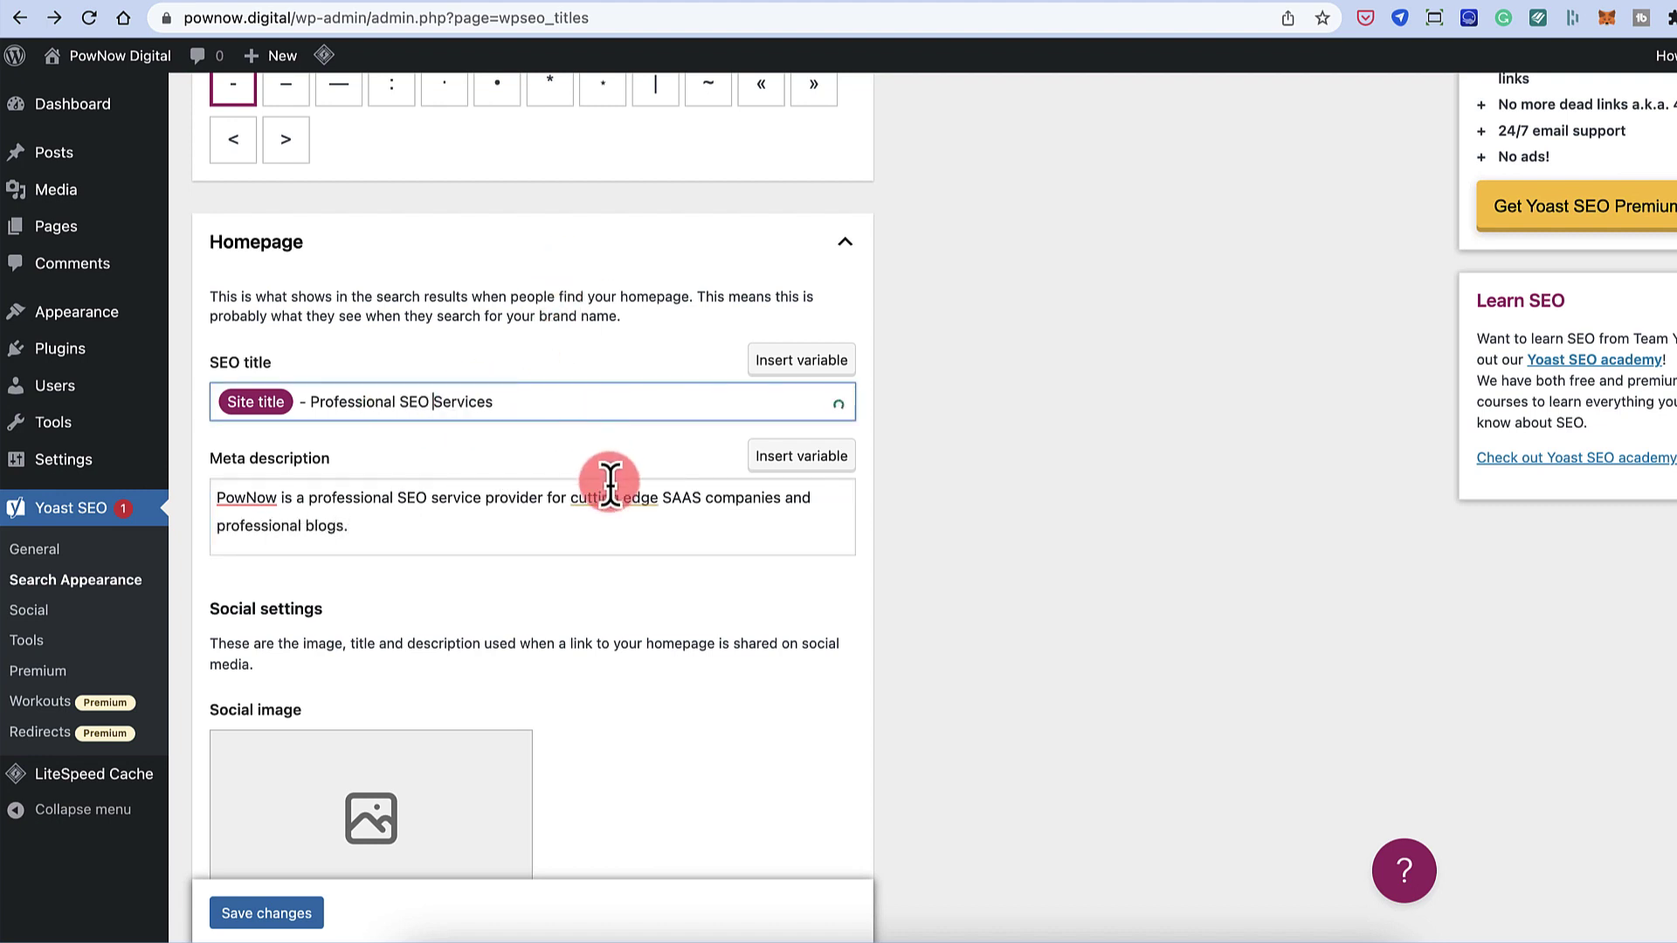
click(626, 498)
key(BackSpace)
text(-)
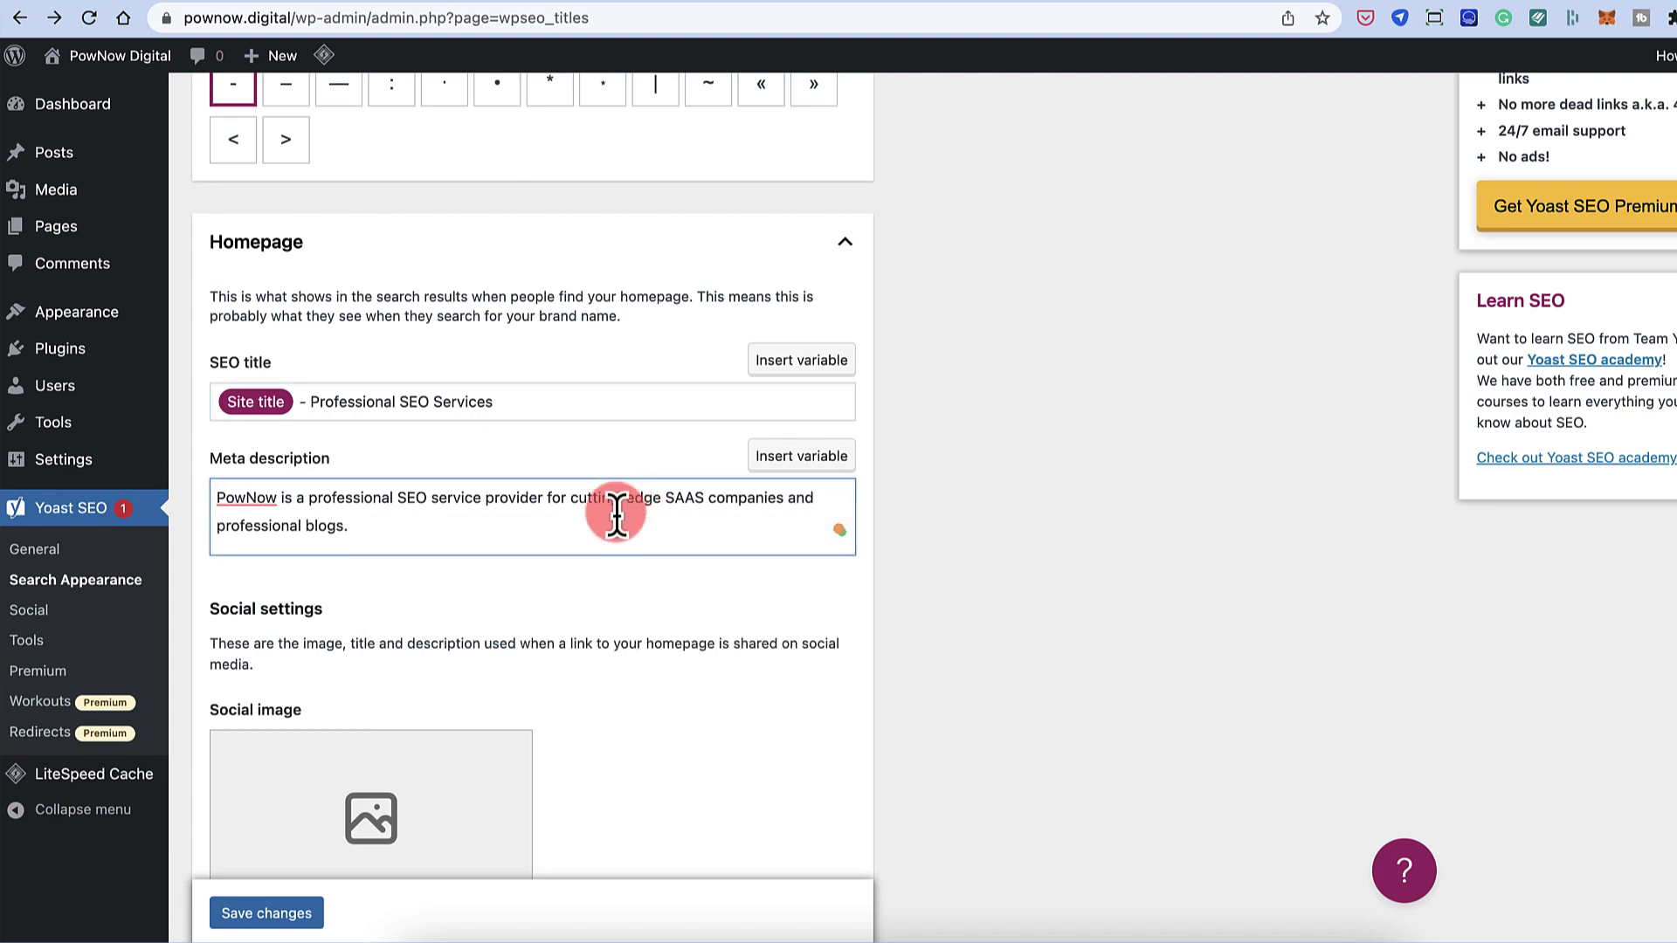
- Set the homepage social image to pownow-Digital.jpg from the media library
scroll(433, 536, down, 3)
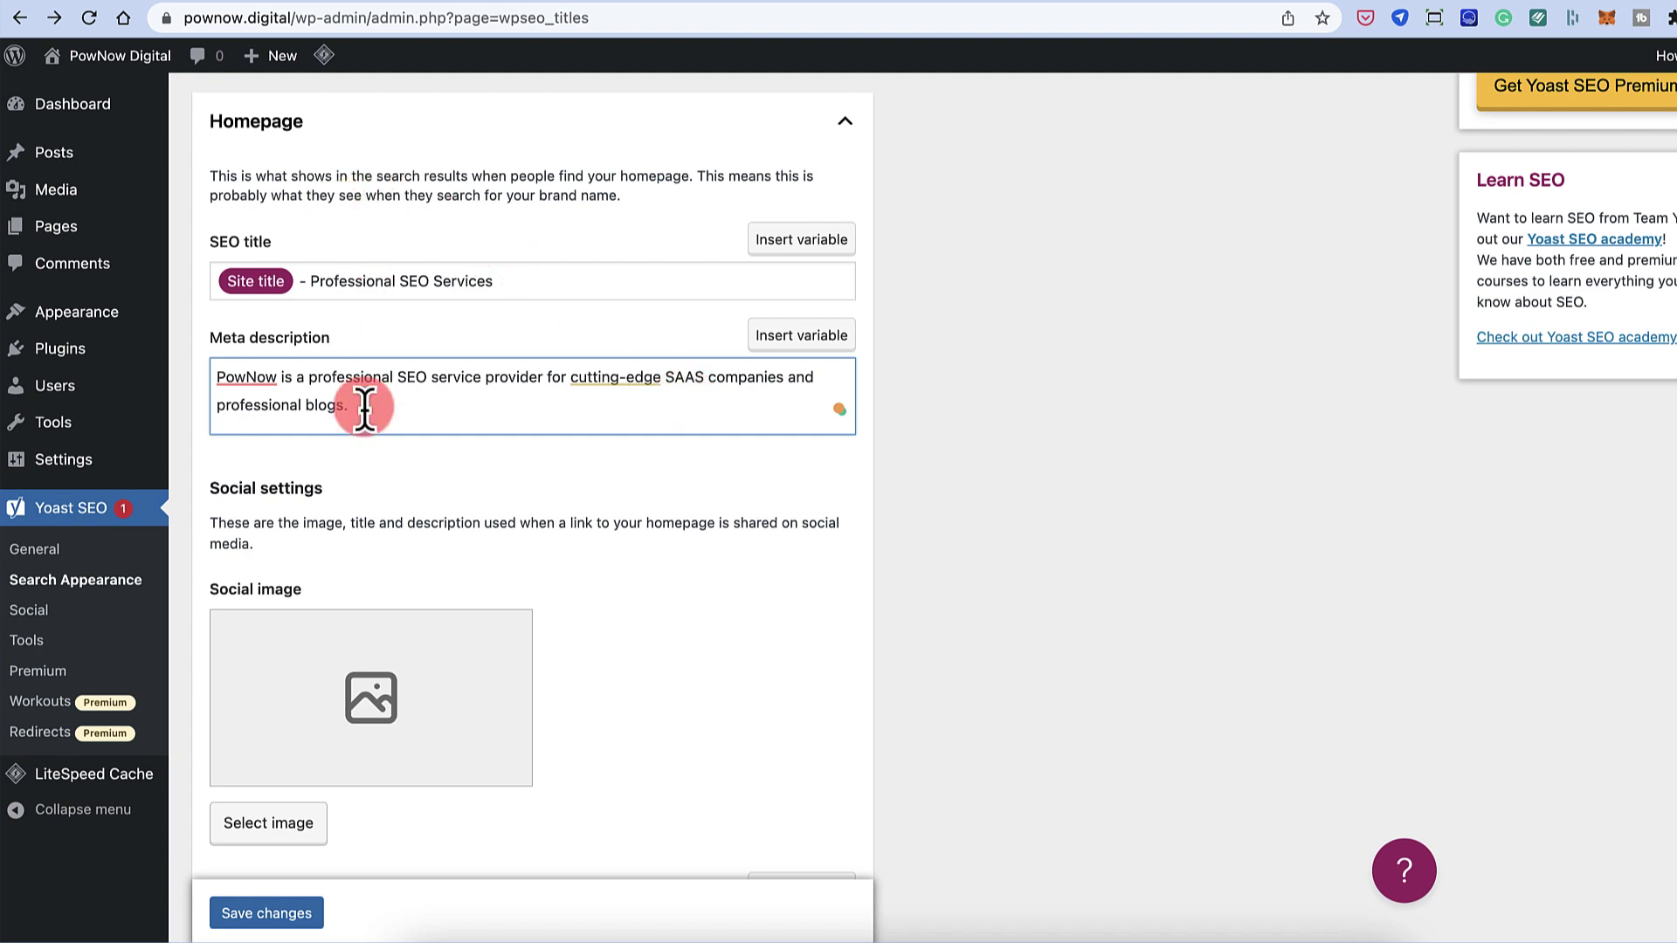
scroll(363, 420, down, 5)
click(279, 486)
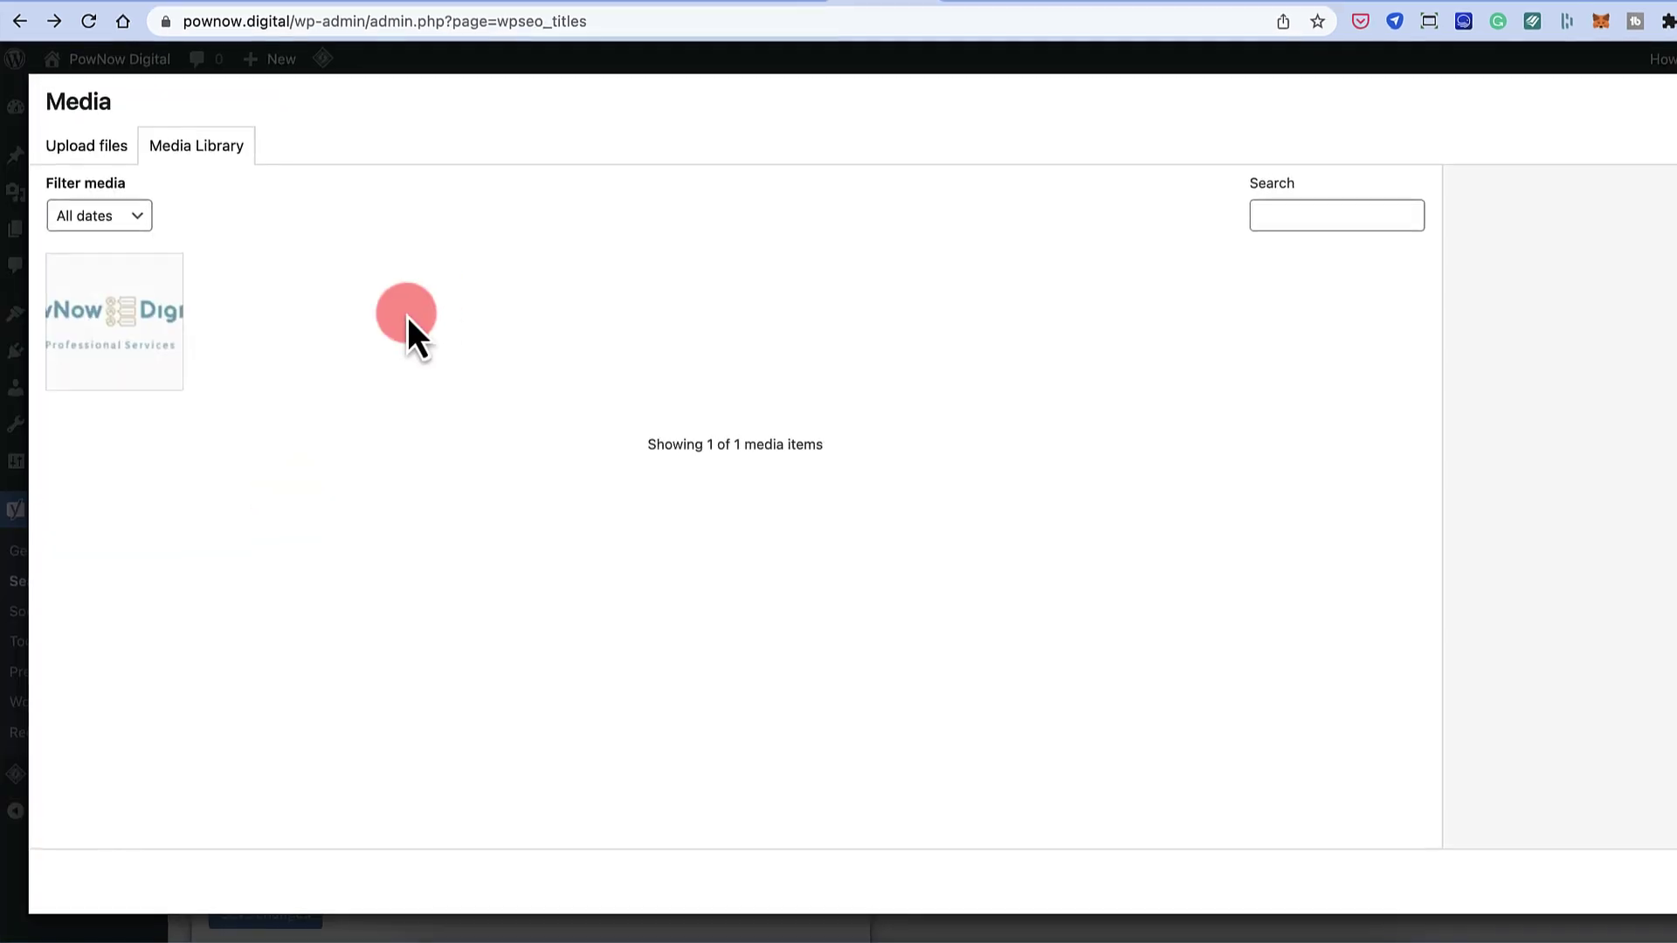
click(170, 328)
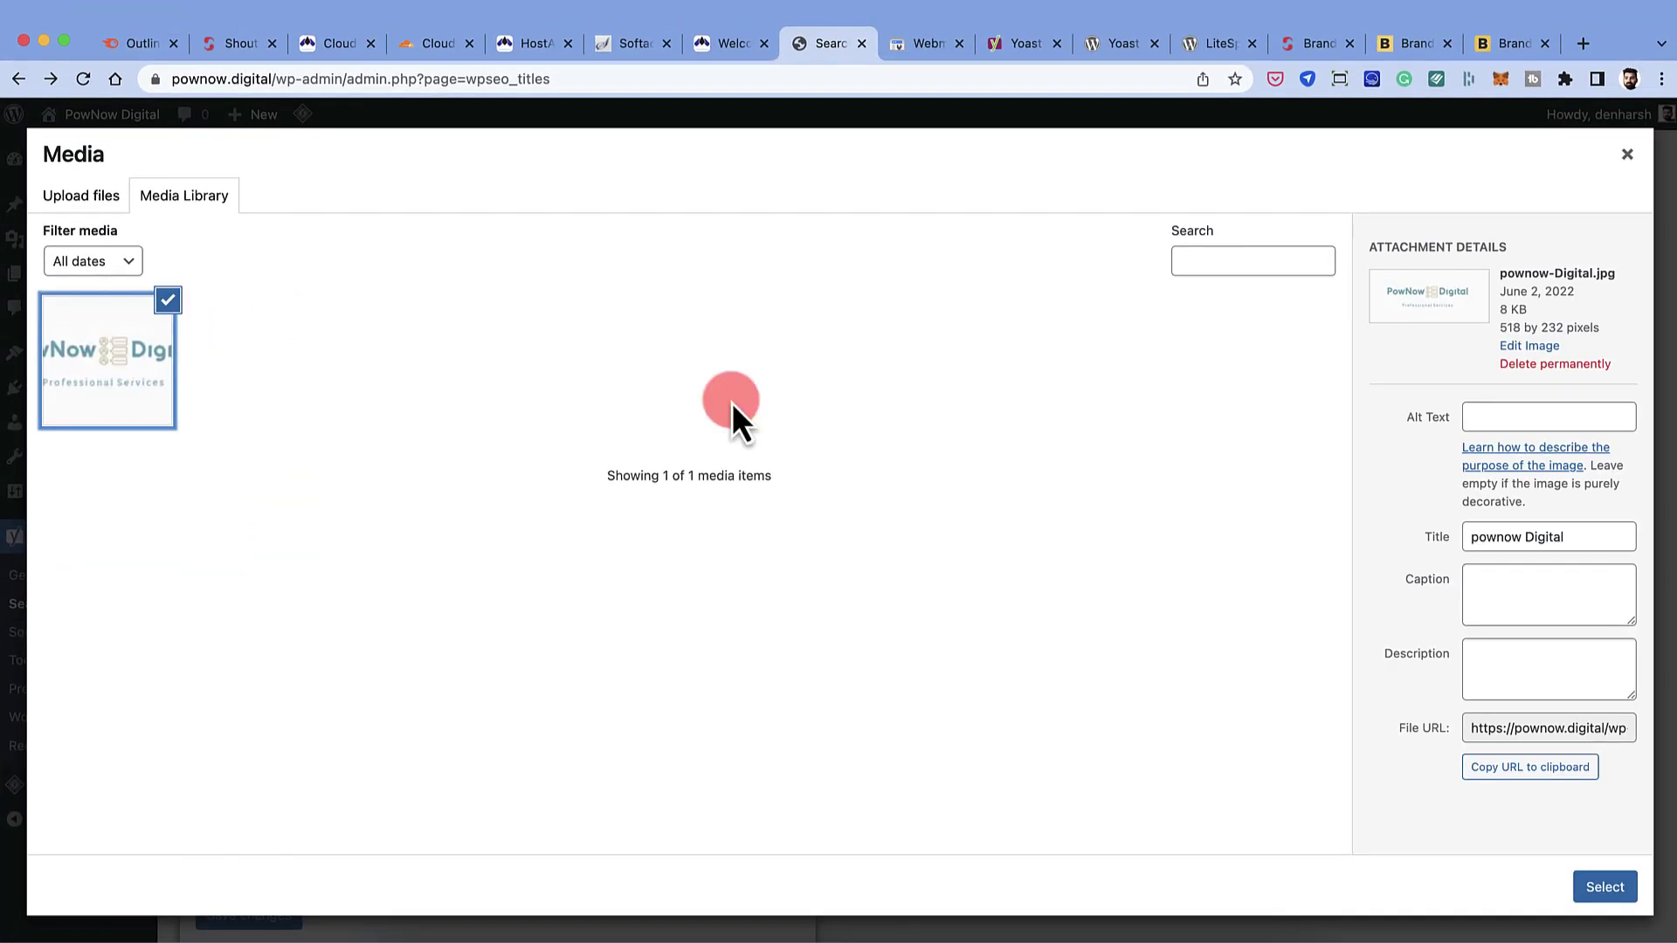
click(1602, 890)
- Add "- Professional SEO Services" after the Site title variable in the homepage social title
scroll(434, 498, down, 2)
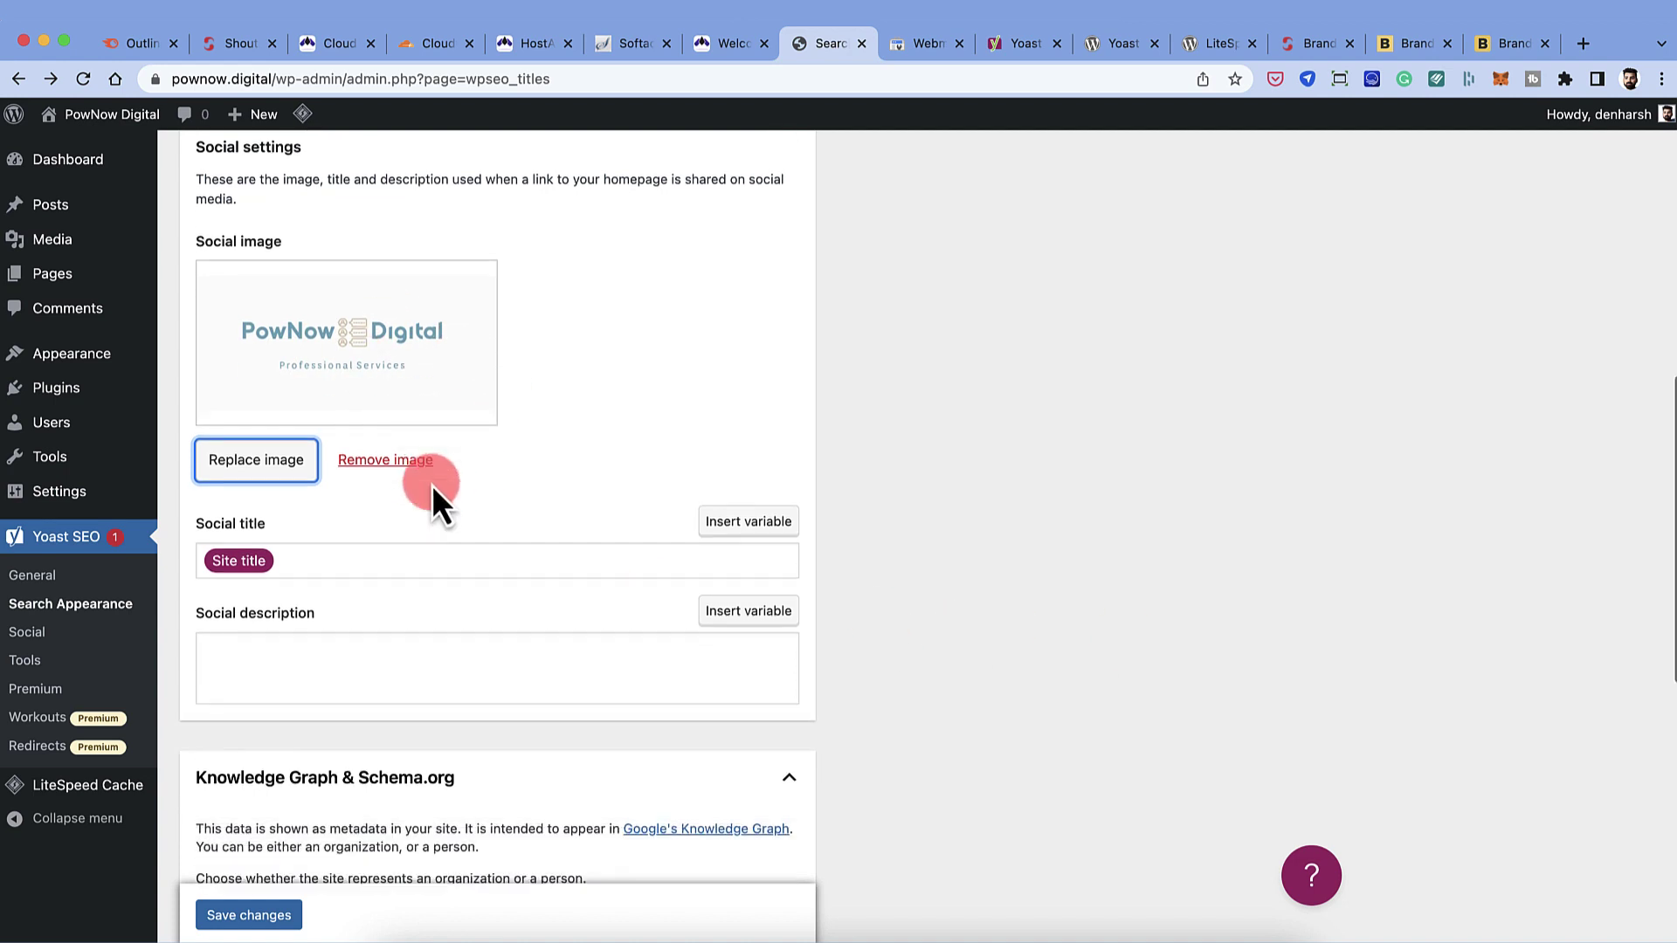
click(300, 503)
text(- Professiona)
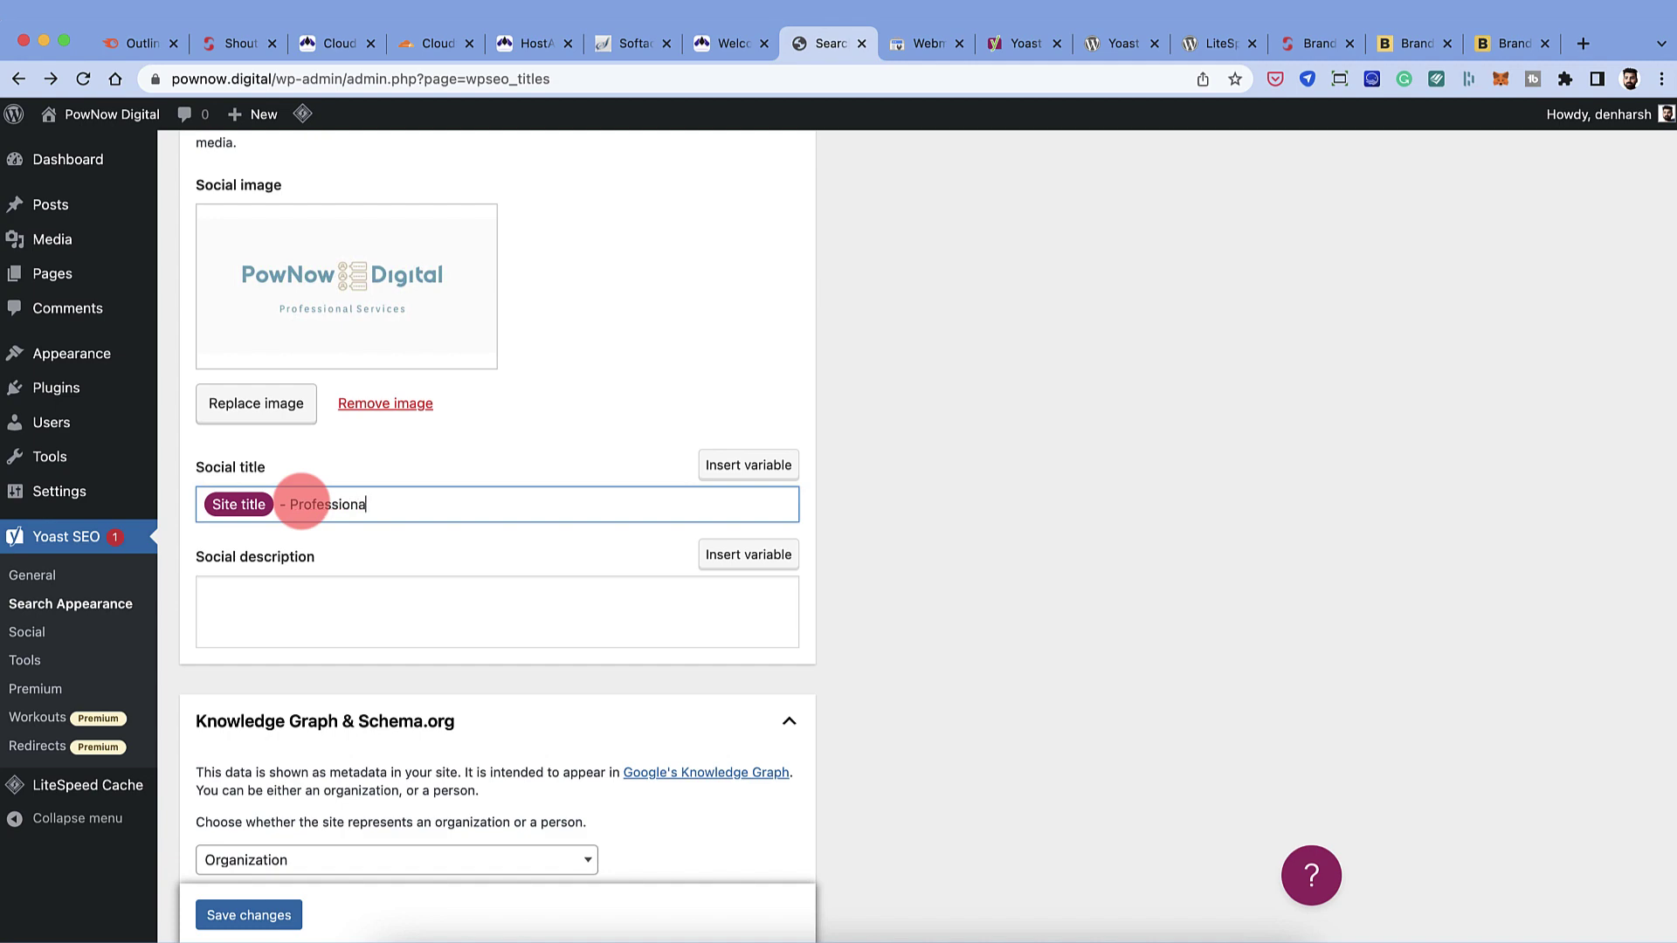
text(l SEO )
text(Ser)
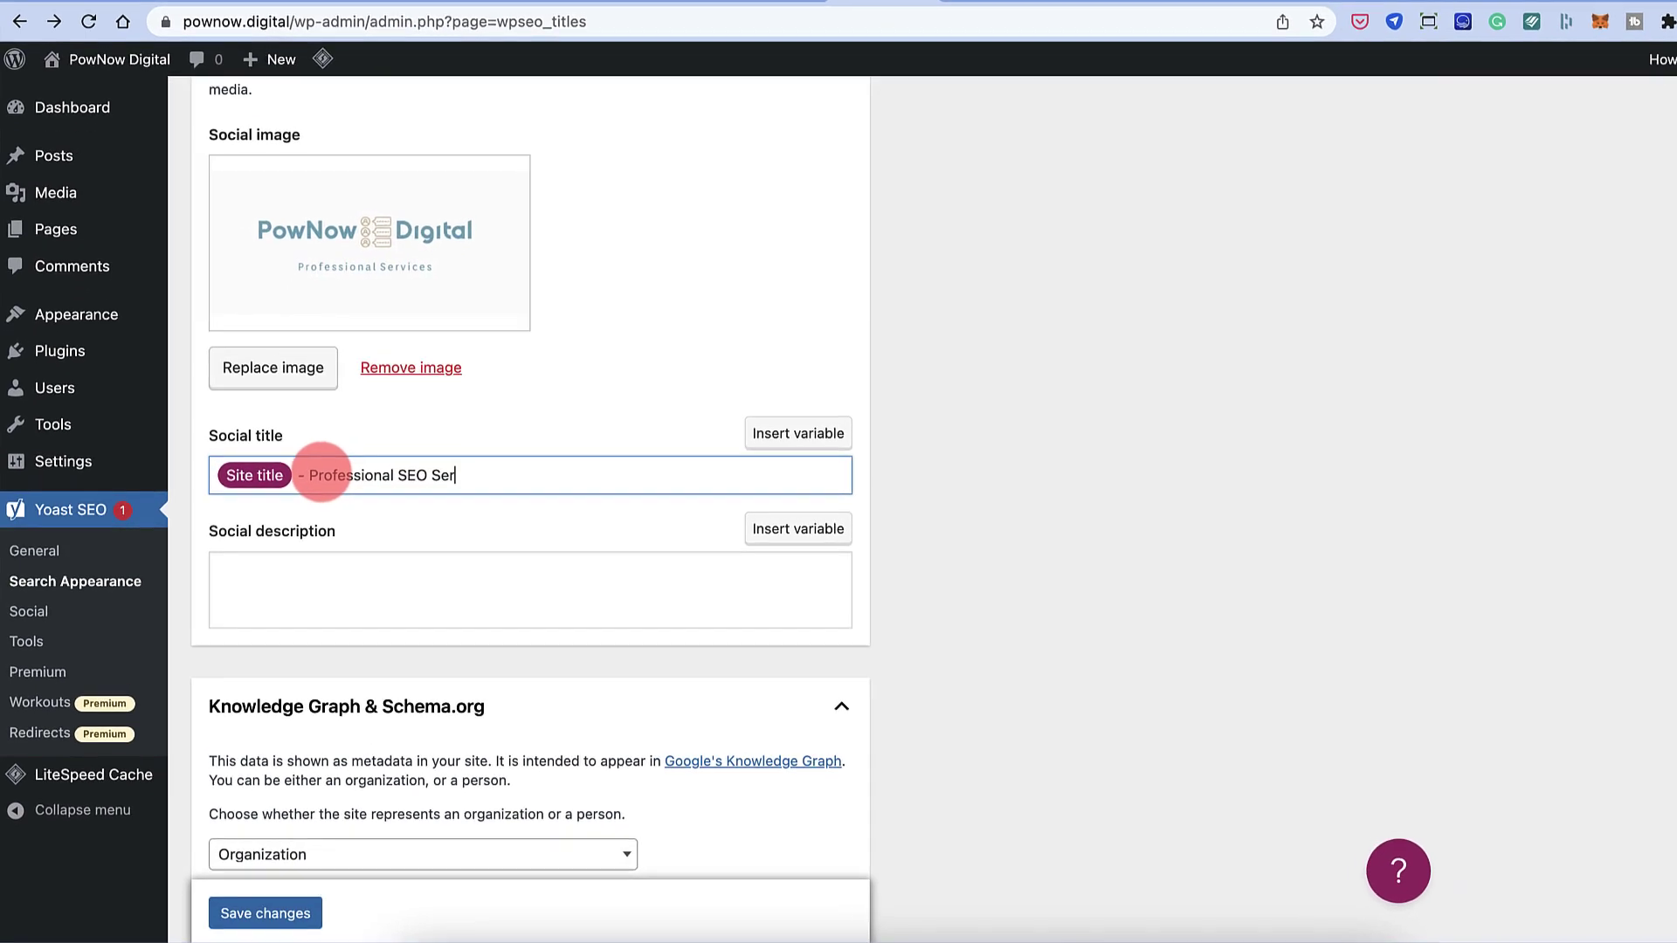
text(vices)
- Copy the homepage meta description text into the social description field
scroll(319, 472, up, 6)
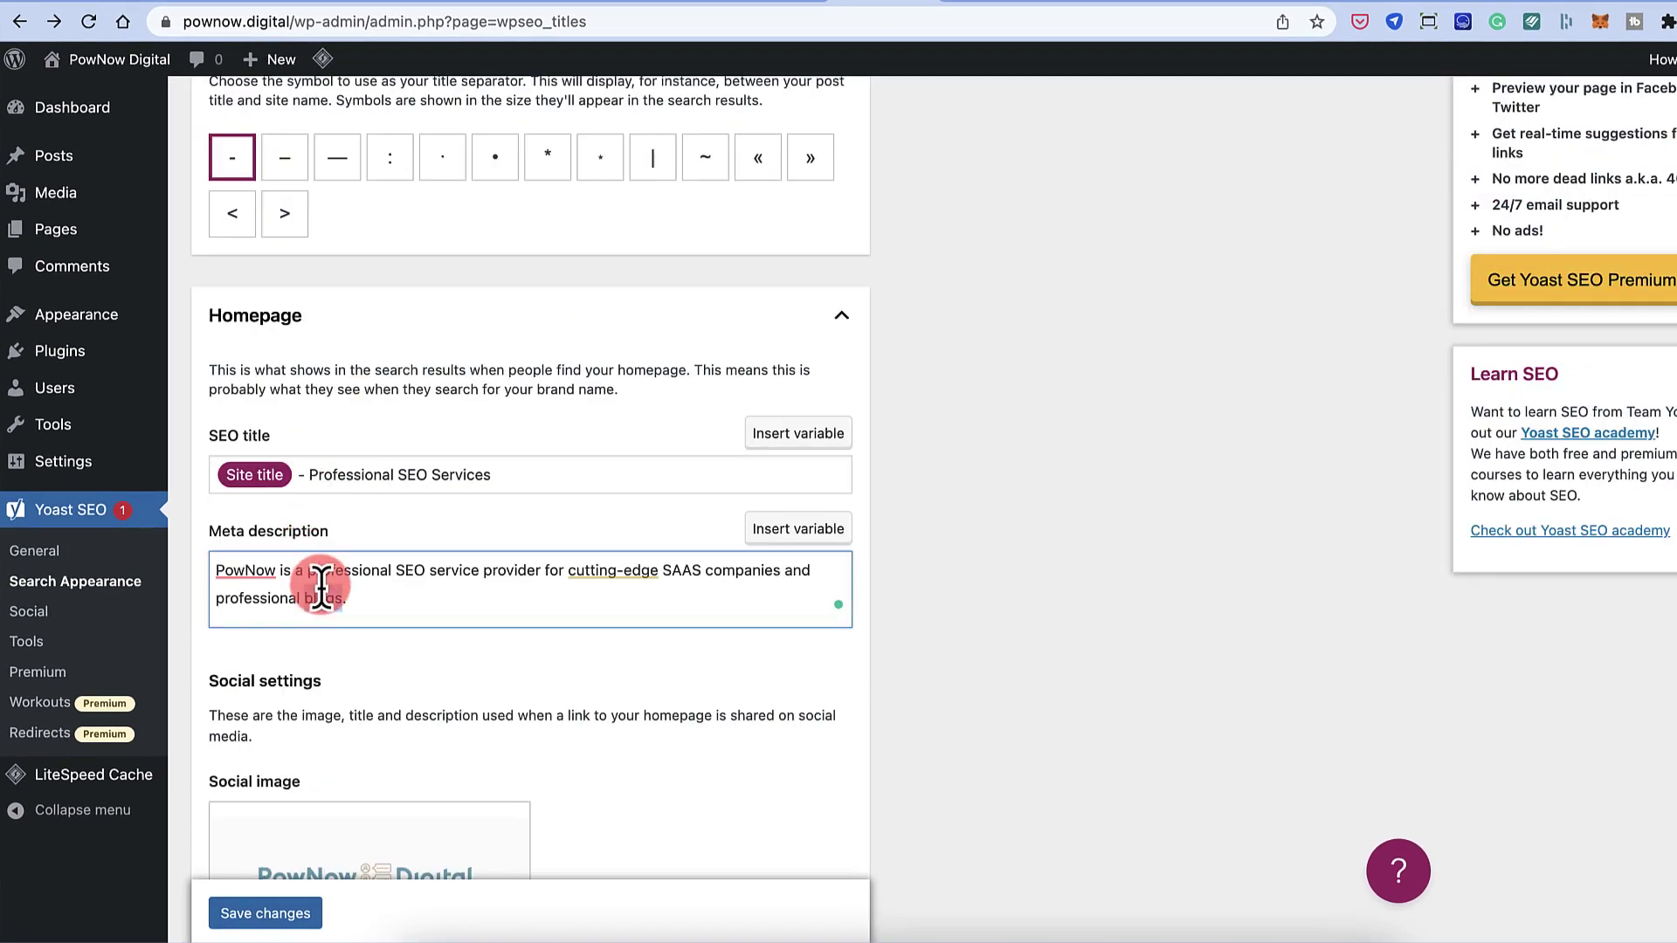
triple_click(322, 590)
key(ctrl+c)
scroll(322, 590, down, 10)
click(345, 423)
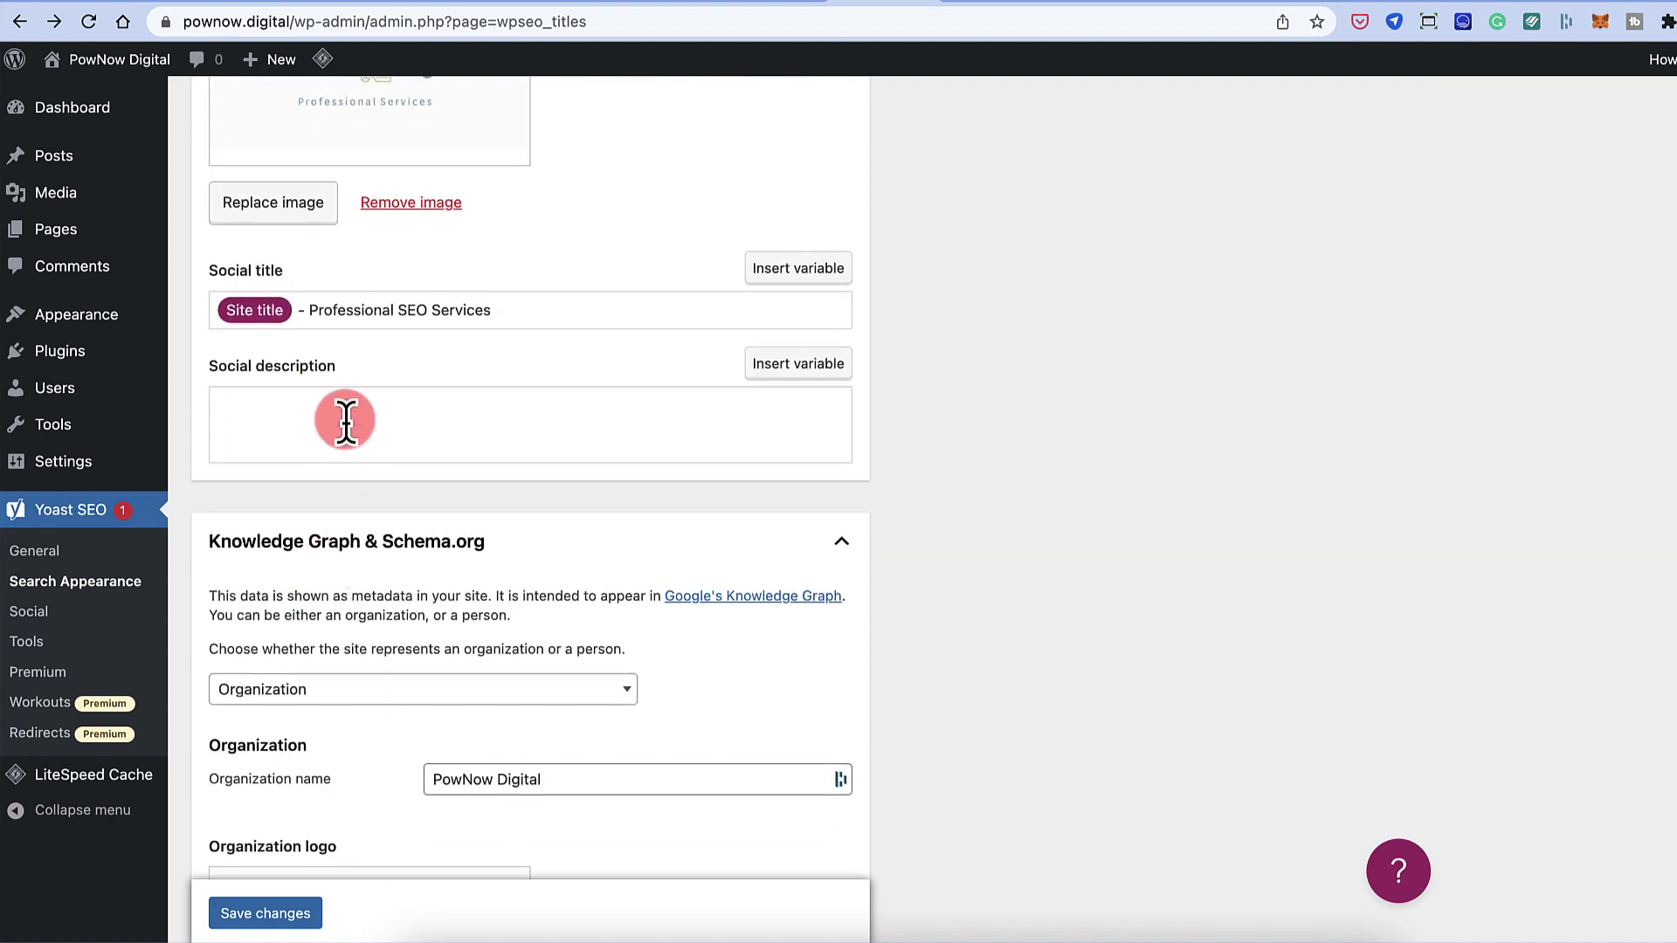
key(ctrl+v)
scroll(350, 419, up, 1)
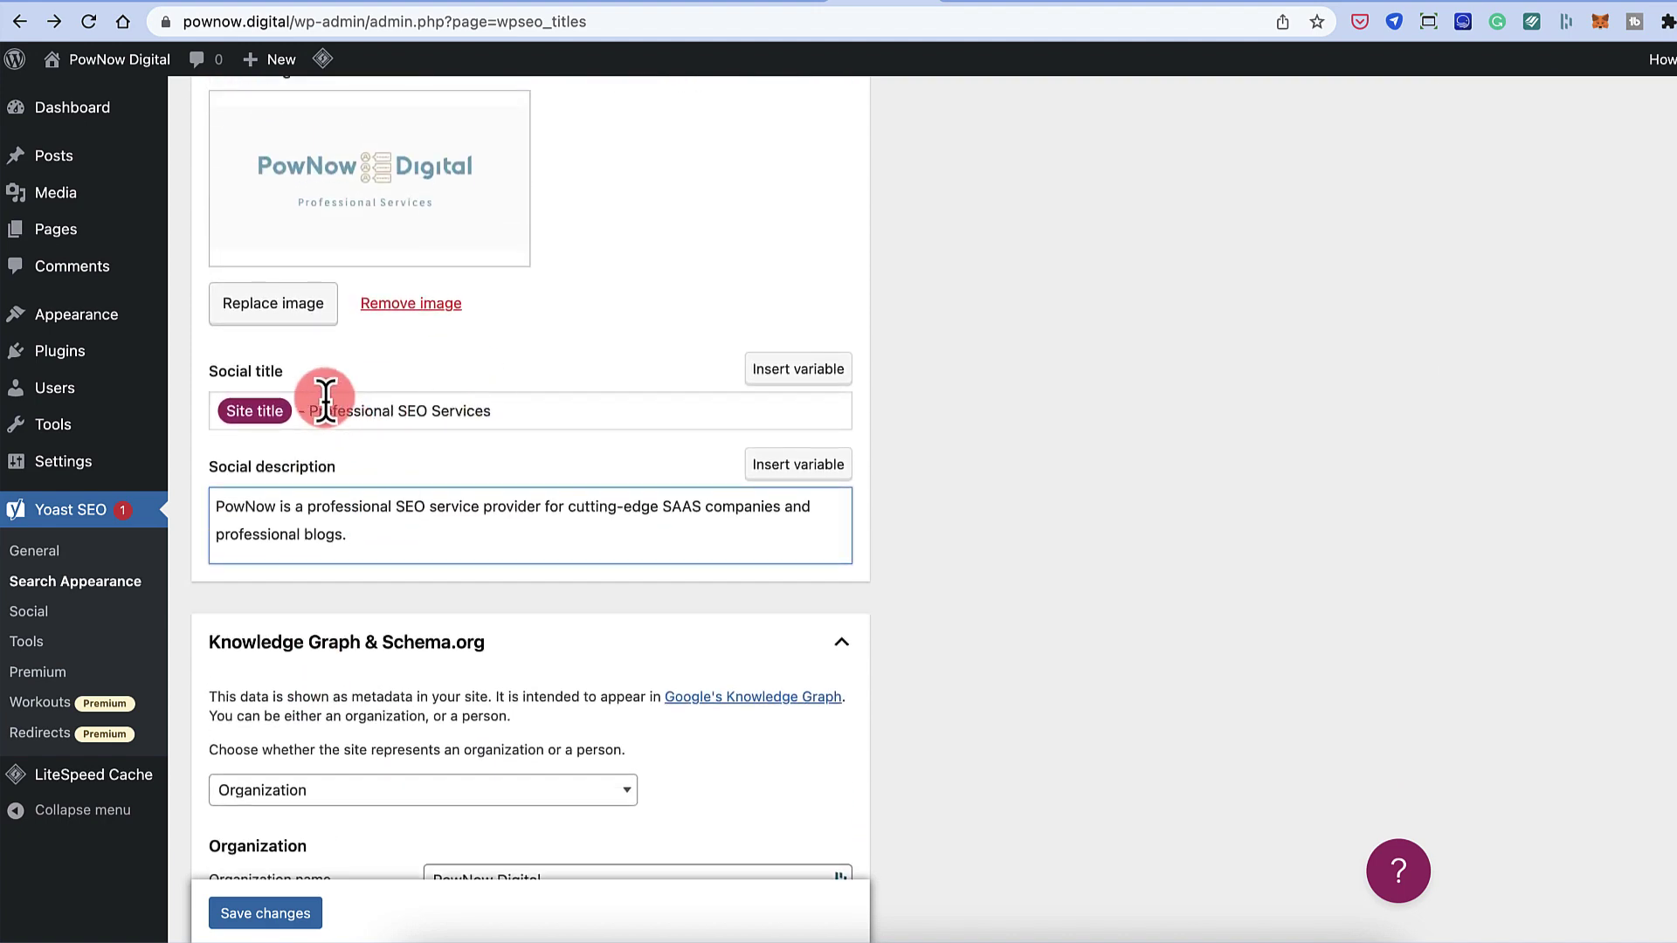
- Review the homepage meta description, search Google for "shoutmeloud" in a new browser tab and examine how that site's description is displayed
scroll(325, 400, up, 6)
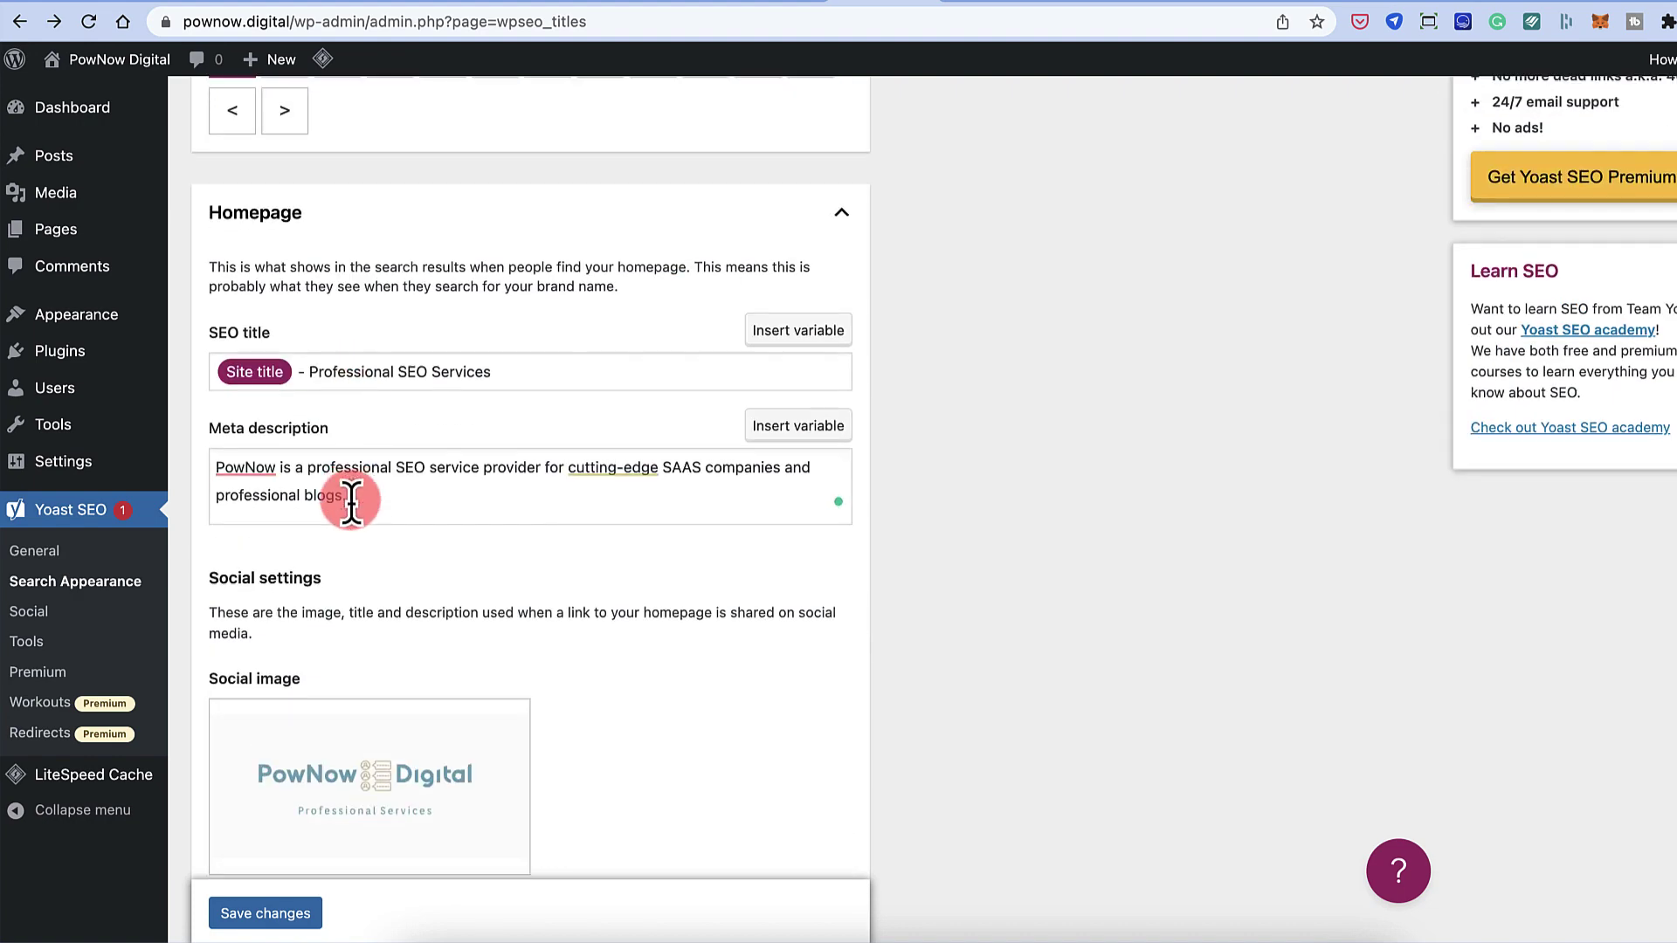
scroll(323, 493, down, 2)
scroll(283, 665, up, 2)
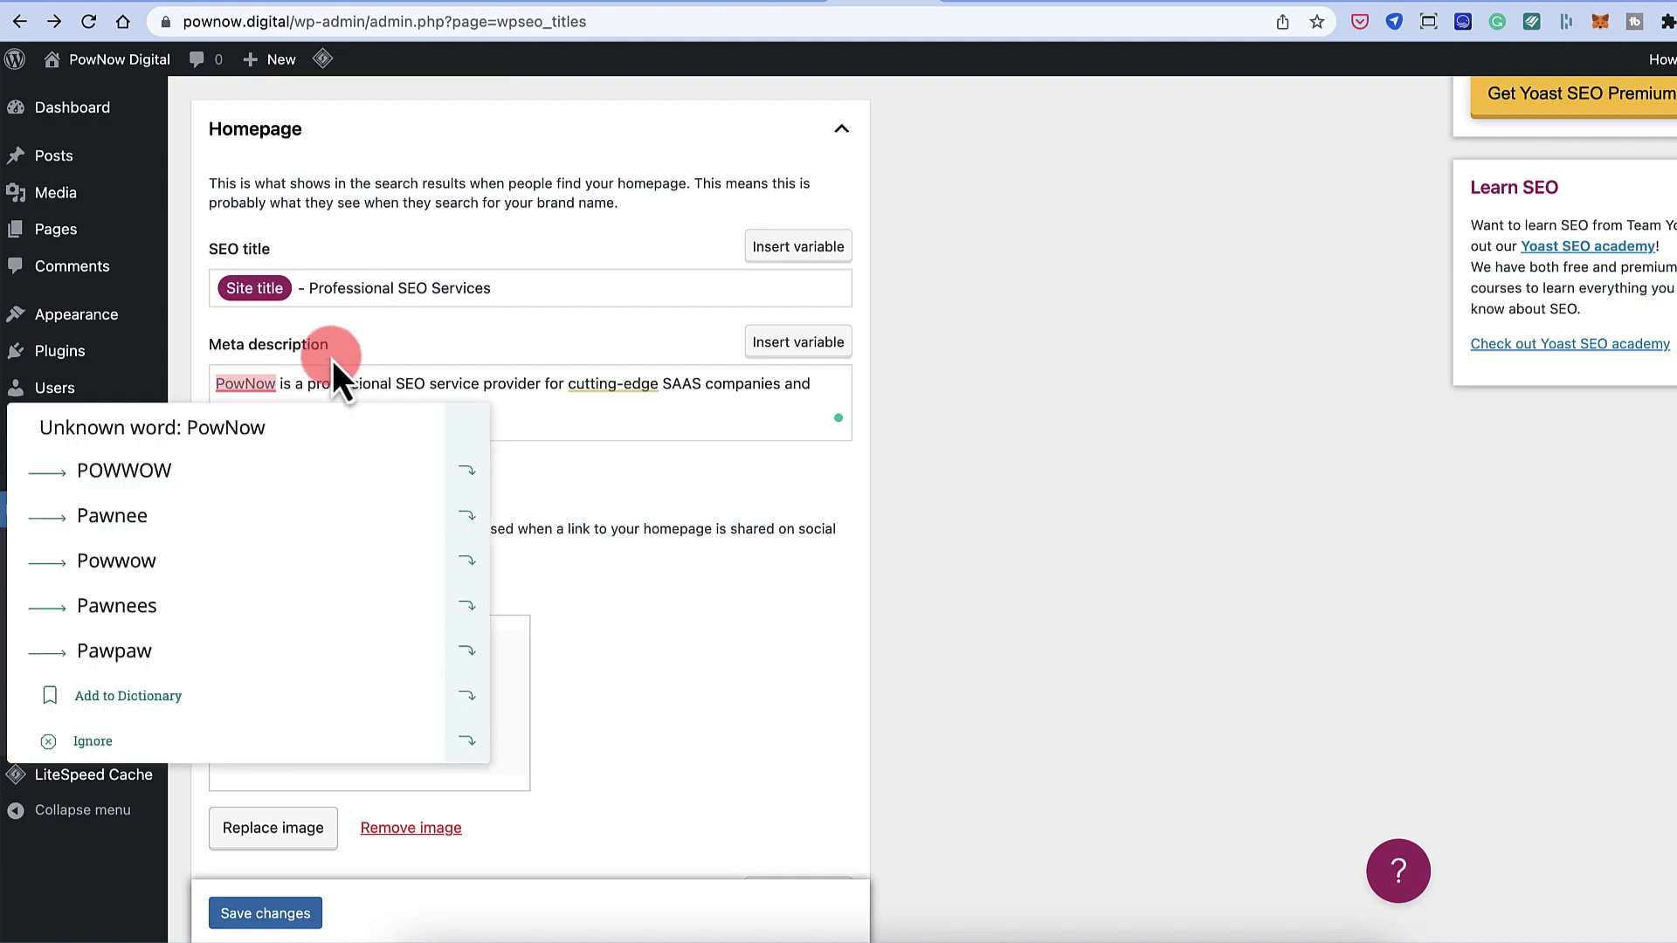
key(ctrl+t)
text(shoutmeloud)
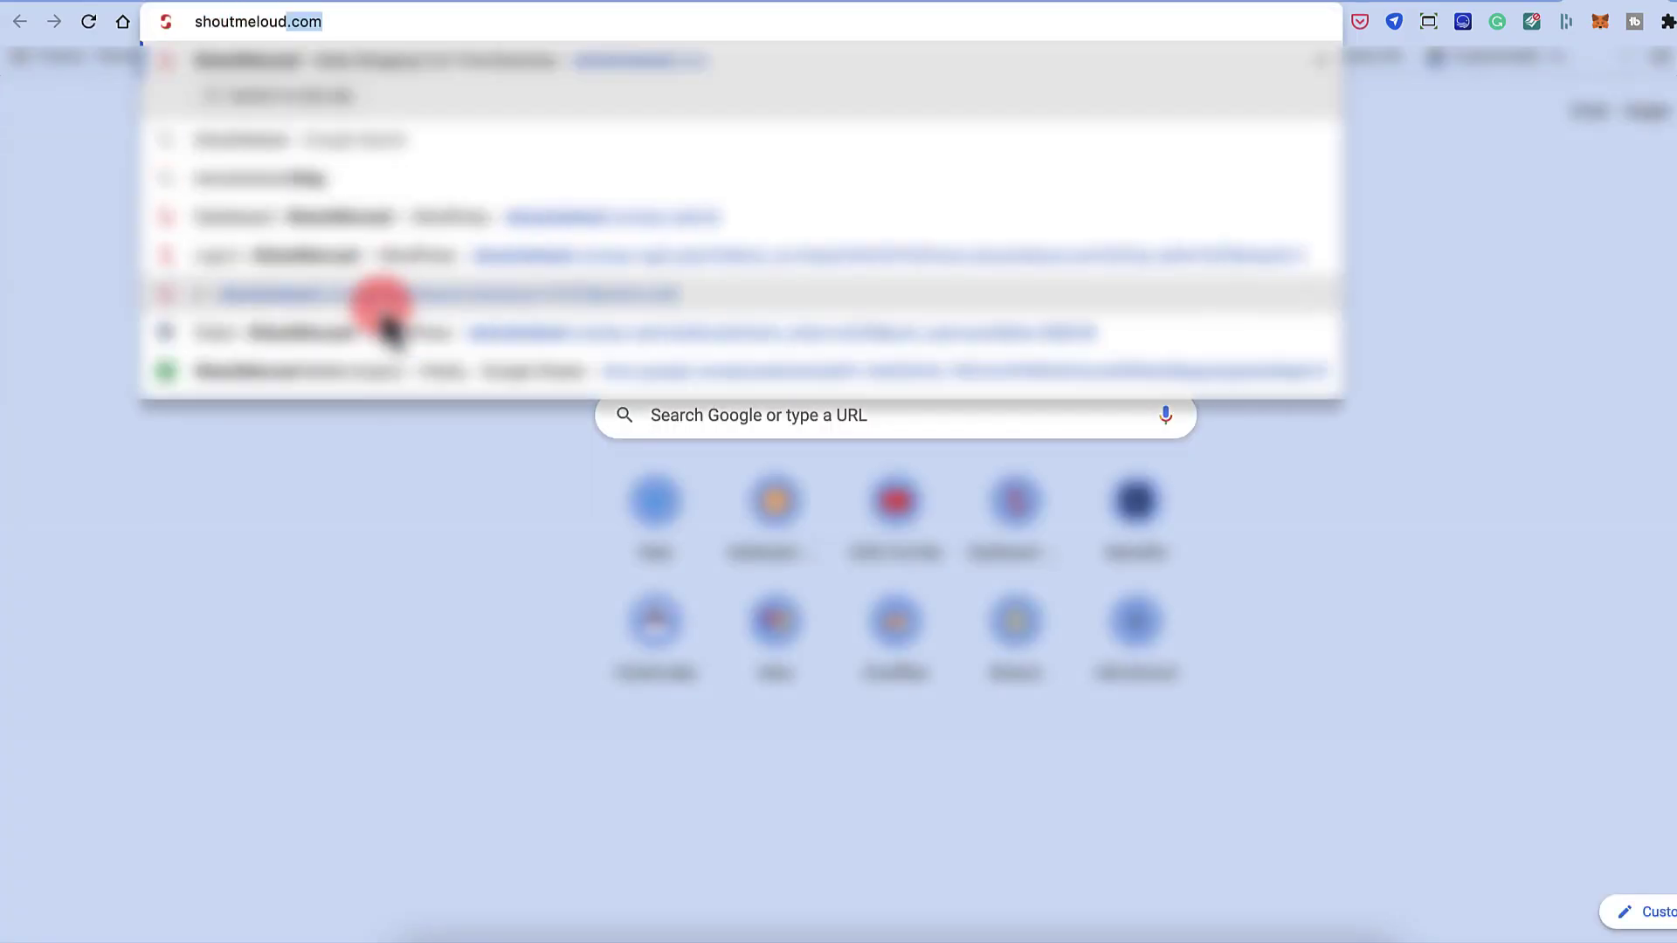
key(Return)
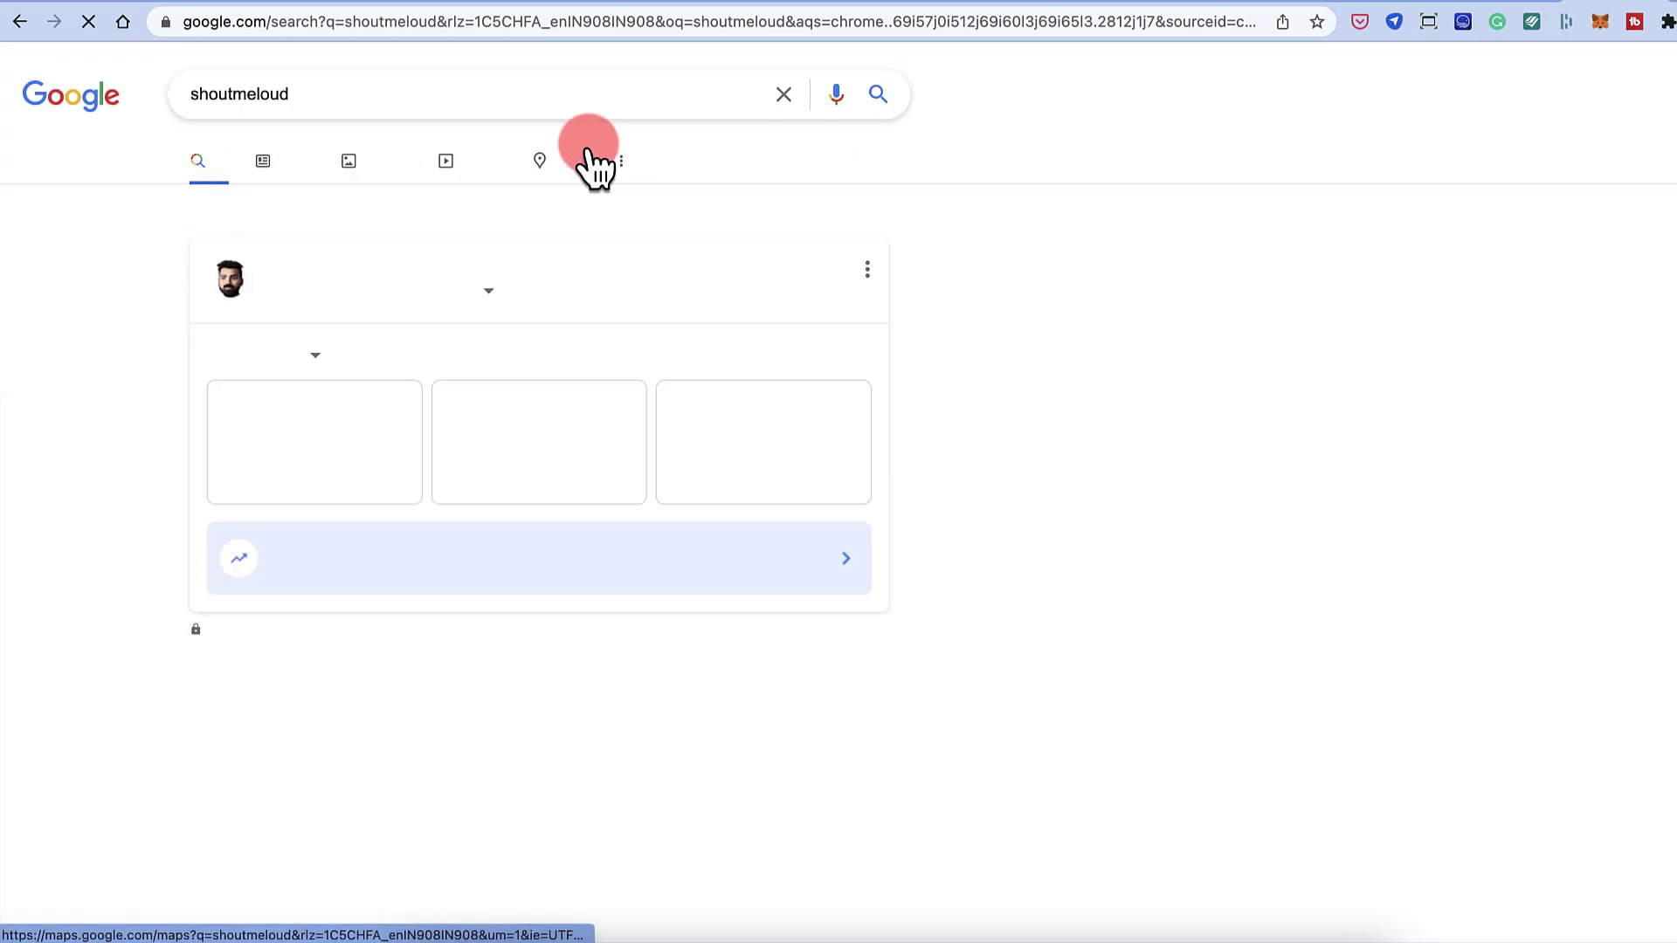
scroll(442, 310, down, 4)
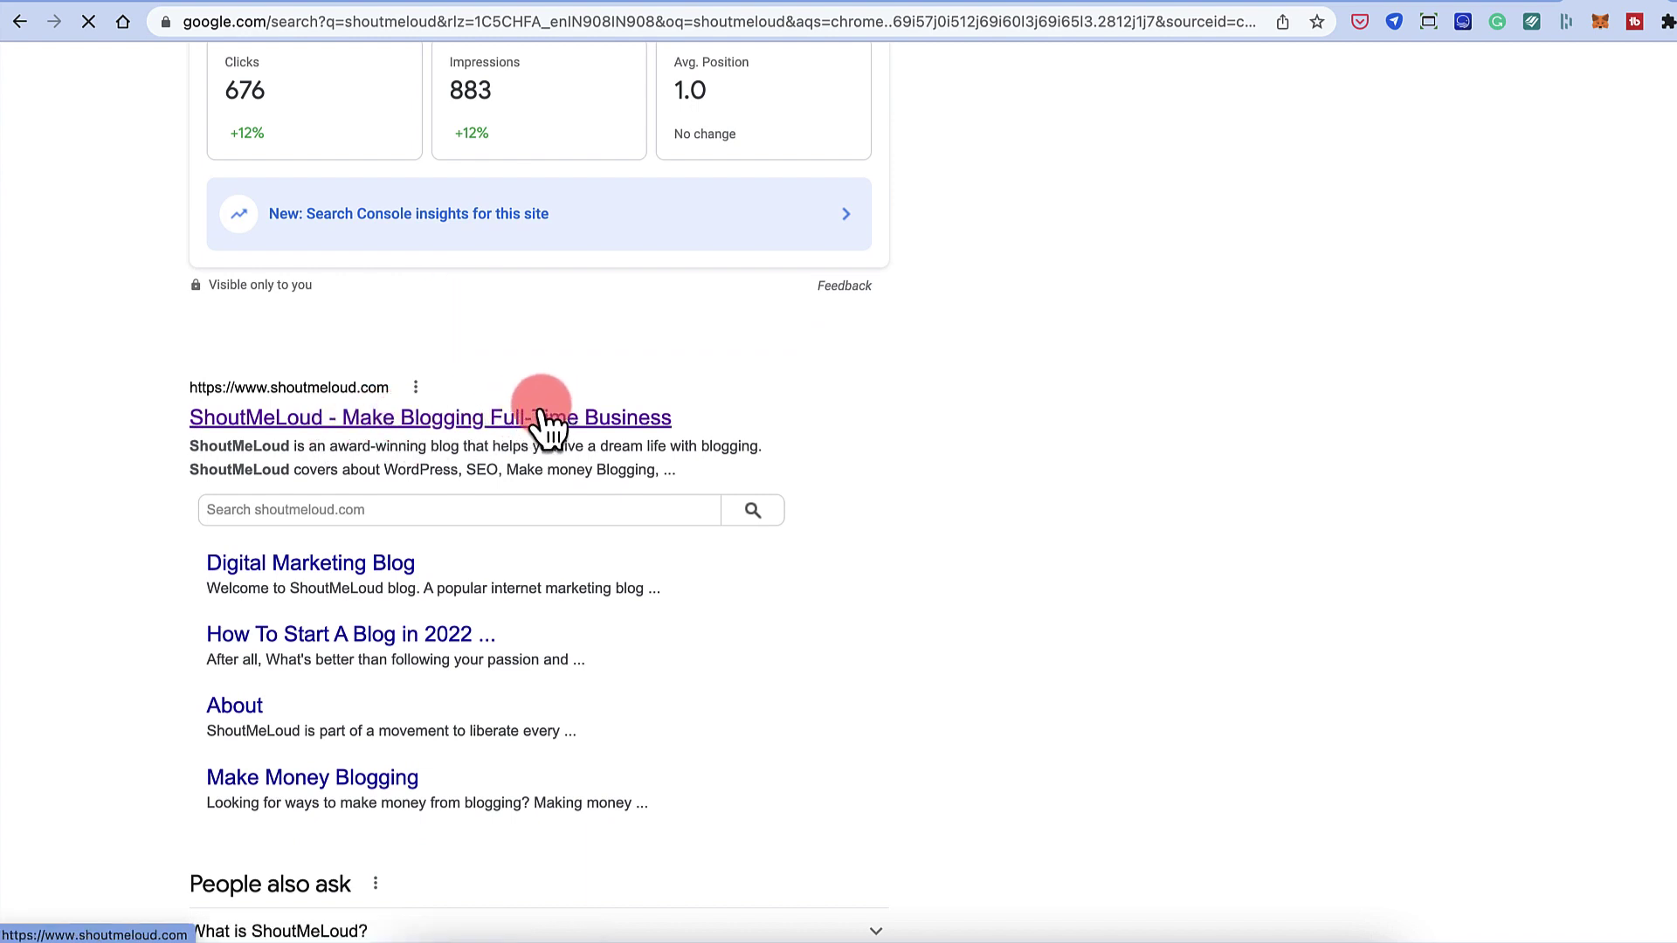
drag(187, 449, 678, 472)
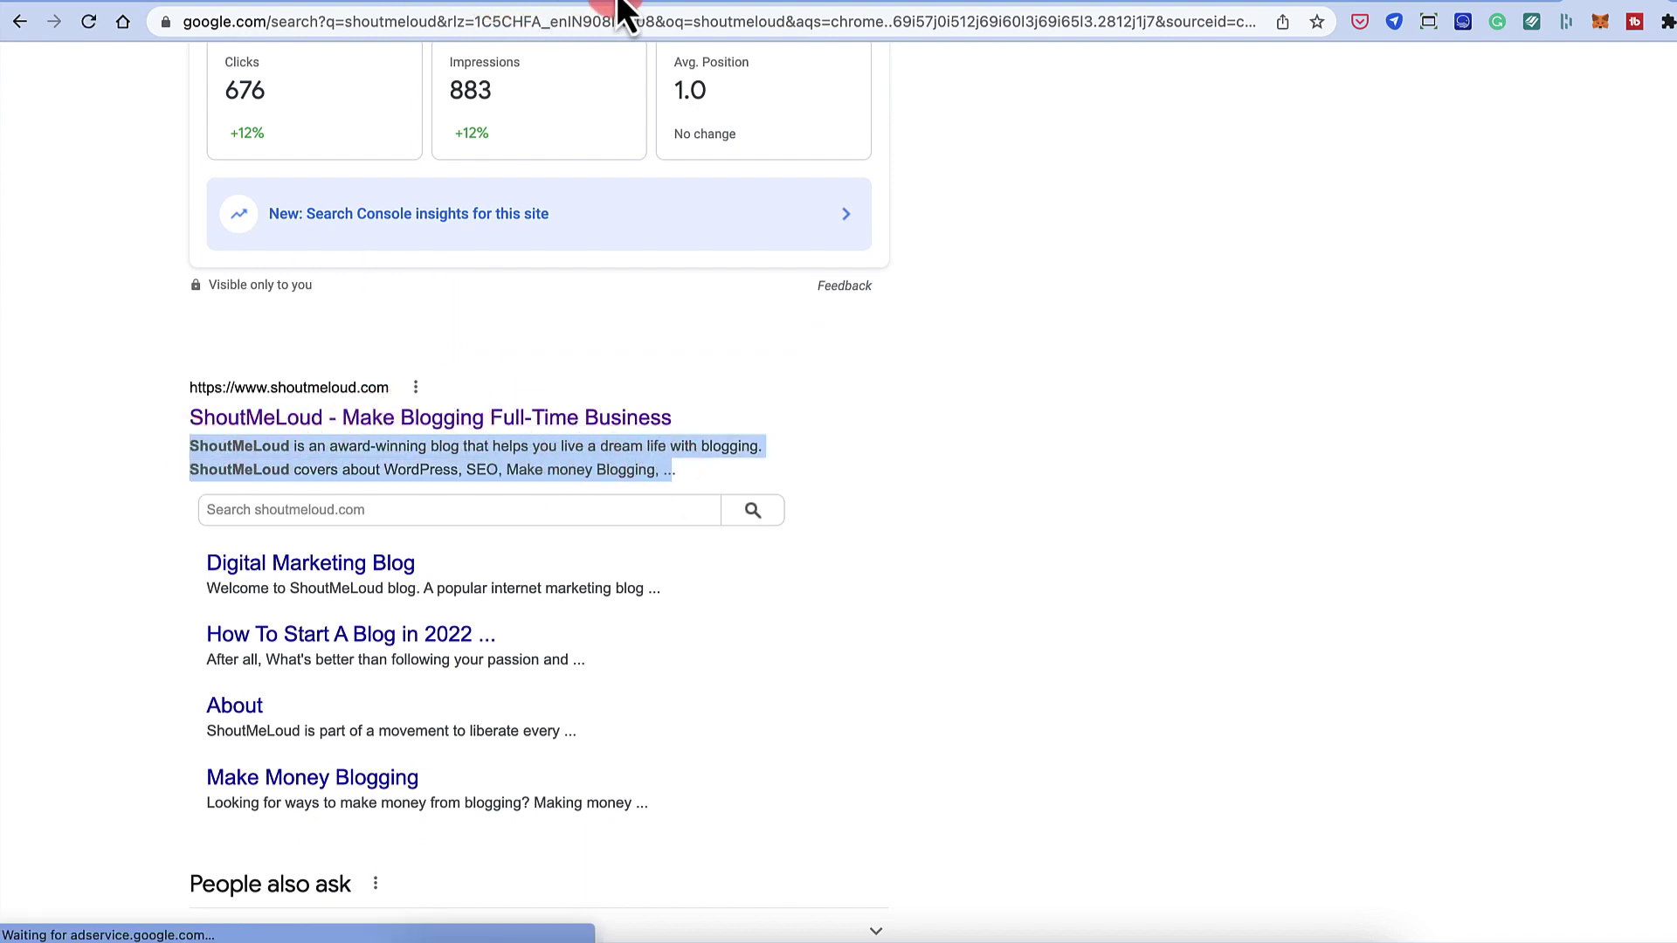
- Compare the homepage meta description and SEO title in the Yoast settings with the ShoutMeLoud listing in the Google results
click(834, 11)
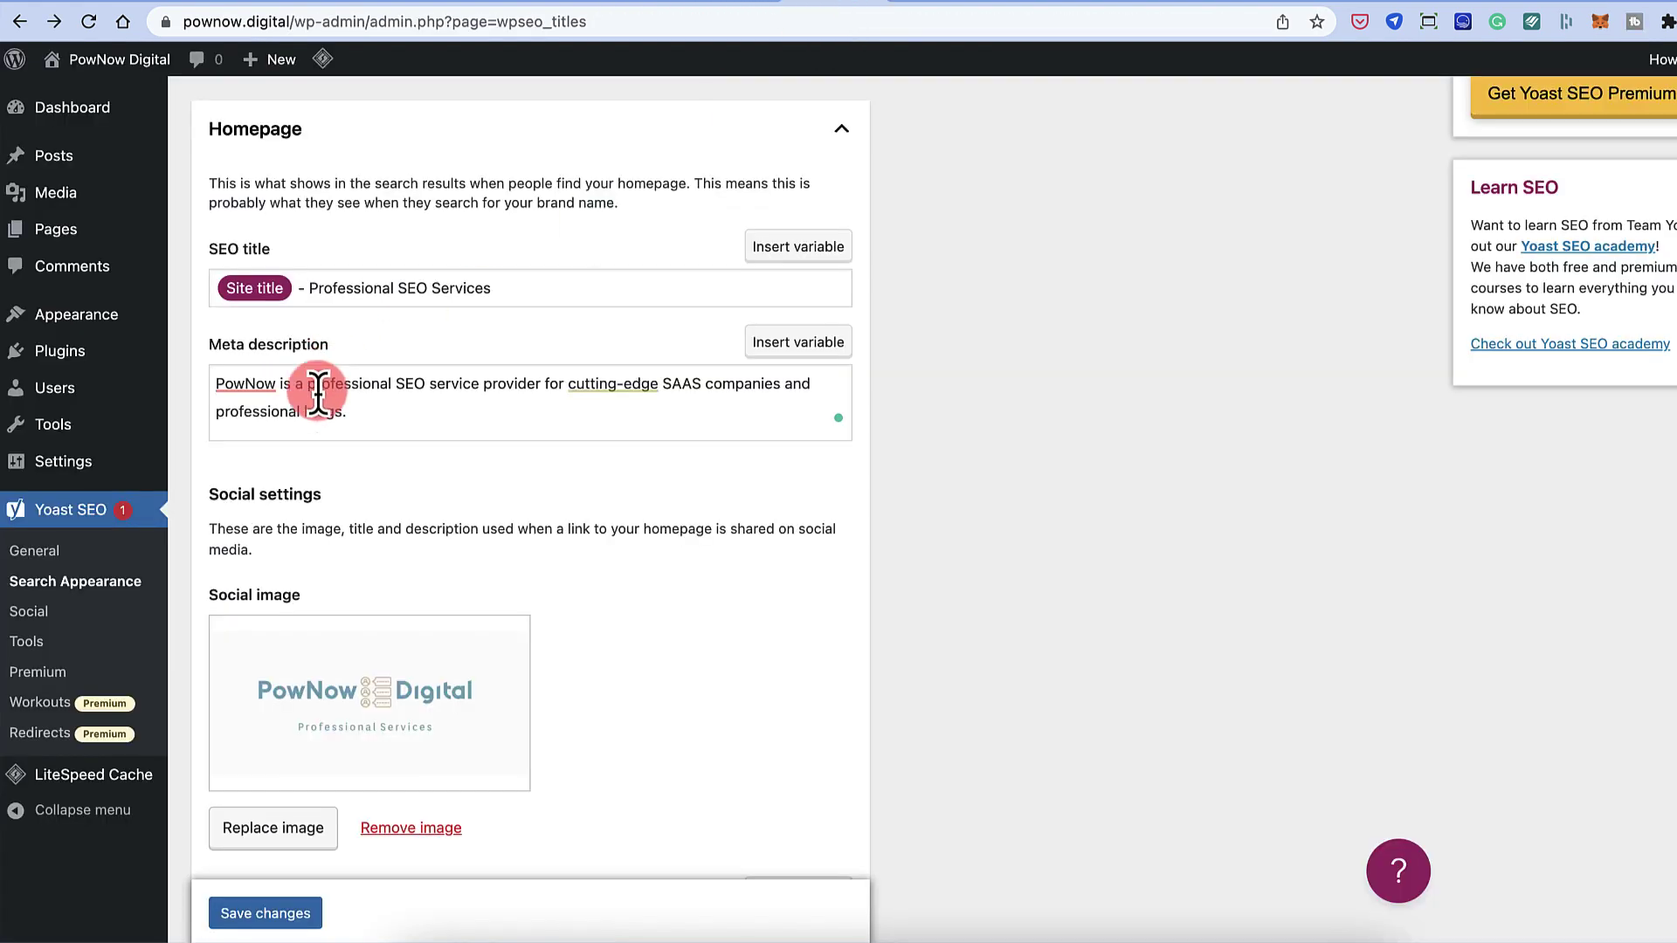
drag(374, 412, 202, 388)
drag(489, 288, 229, 296)
click(1452, 10)
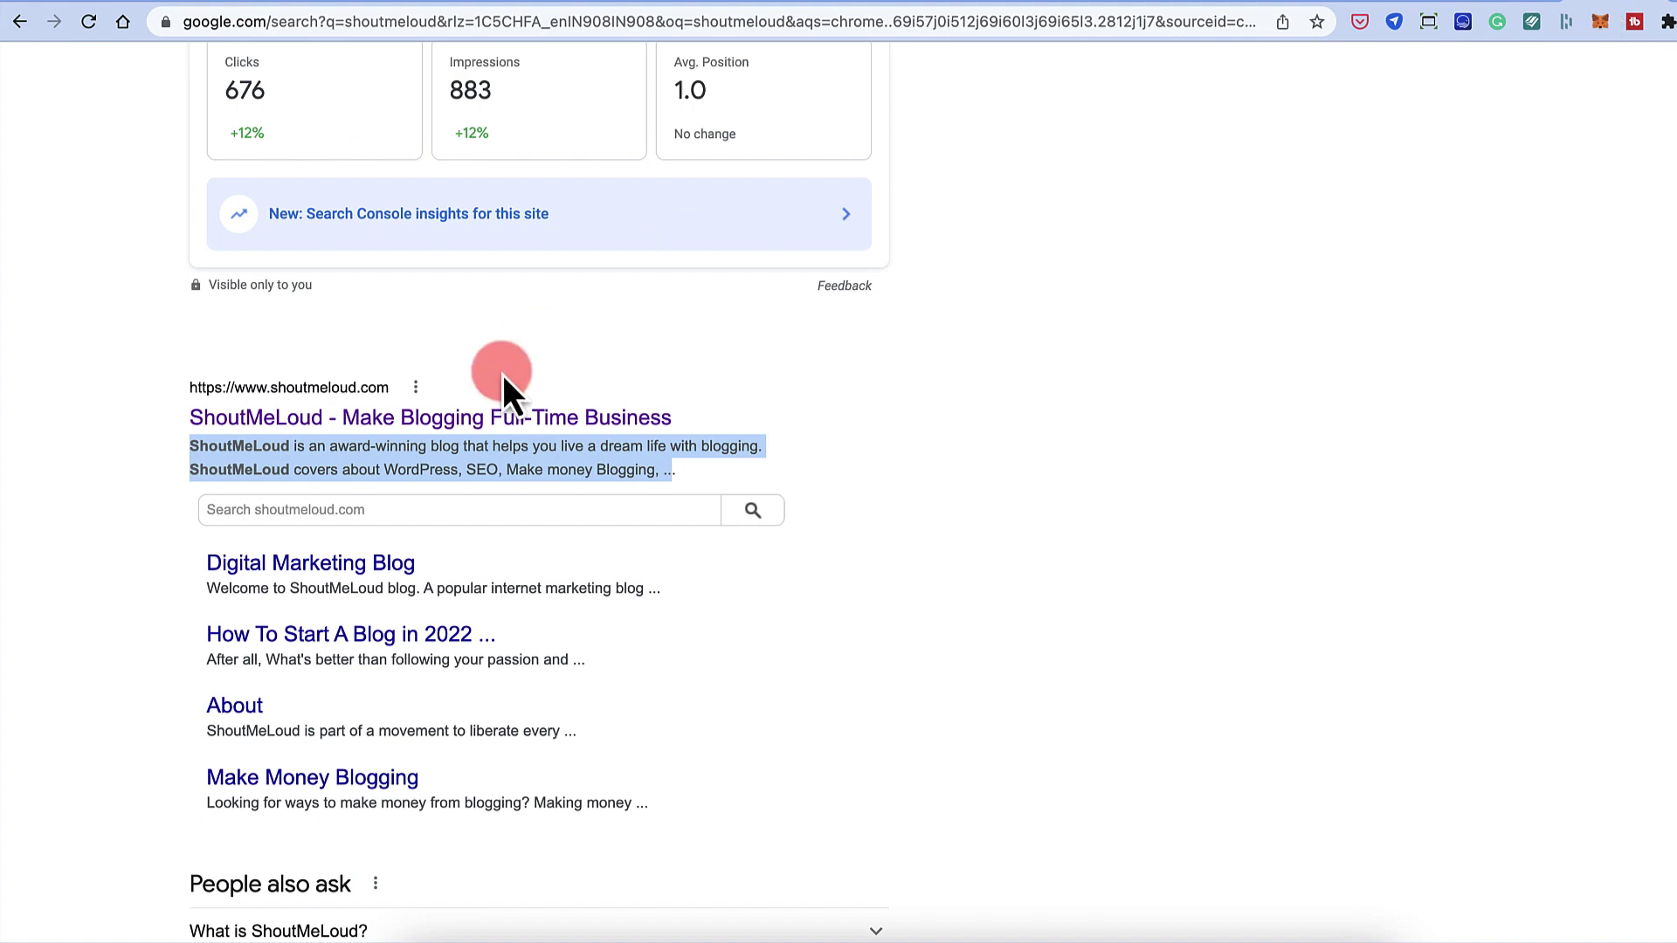
click(831, 9)
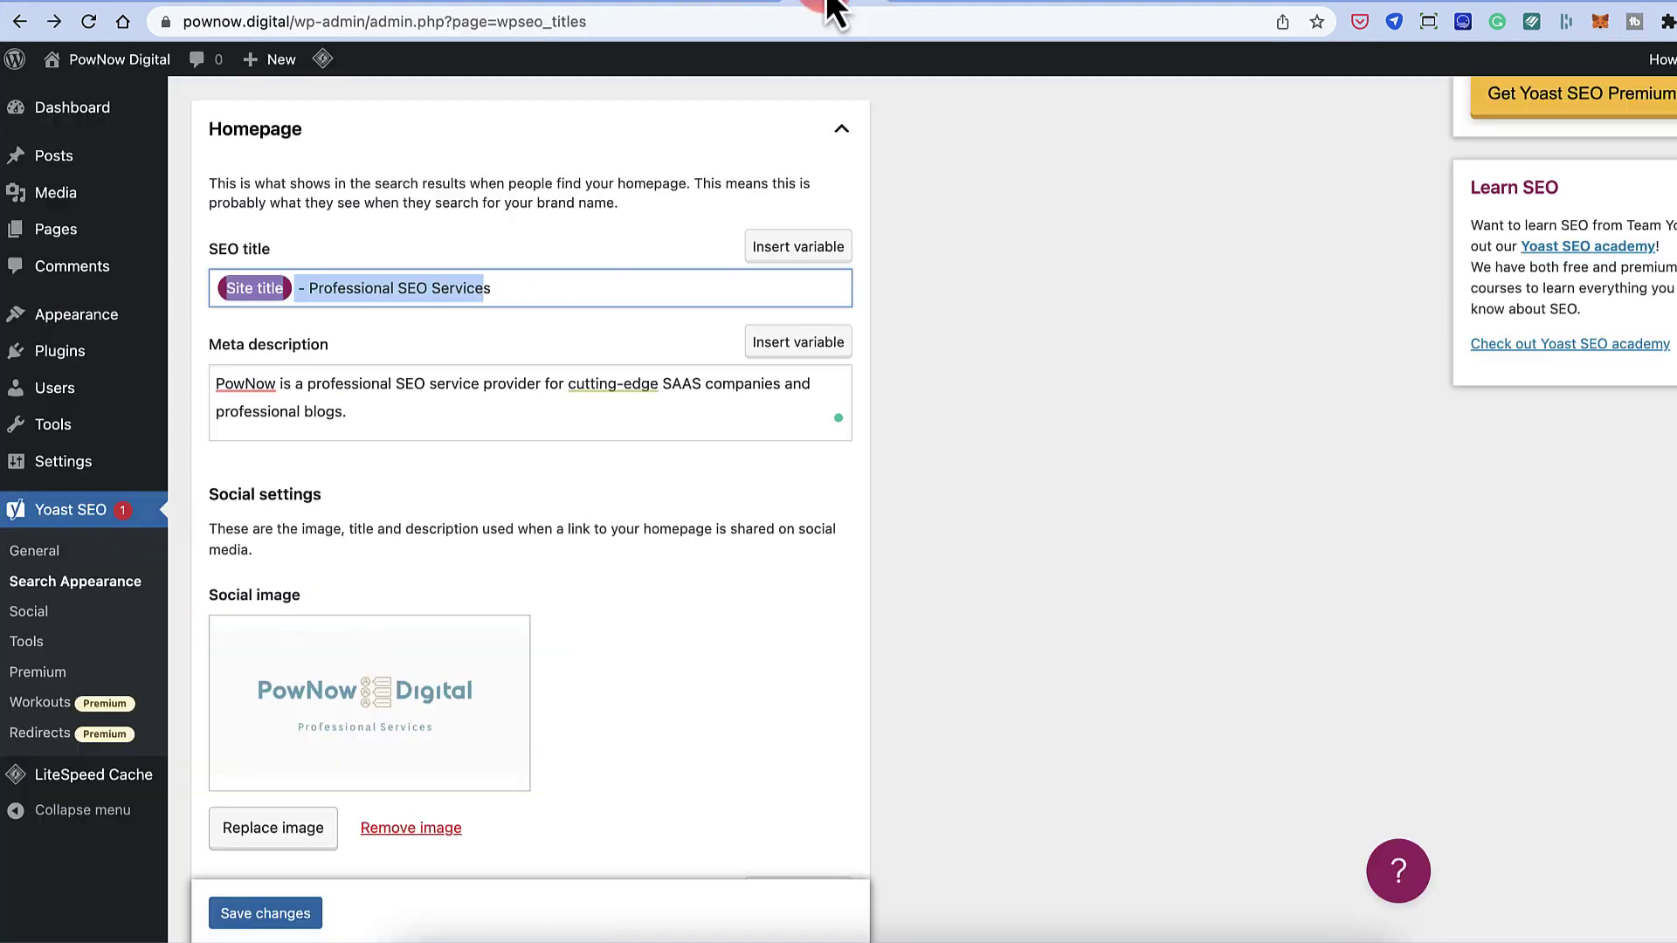
- Review the organization name and logo, and save the general search appearance settings
scroll(546, 437, down, 10)
scroll(546, 433, down, 5)
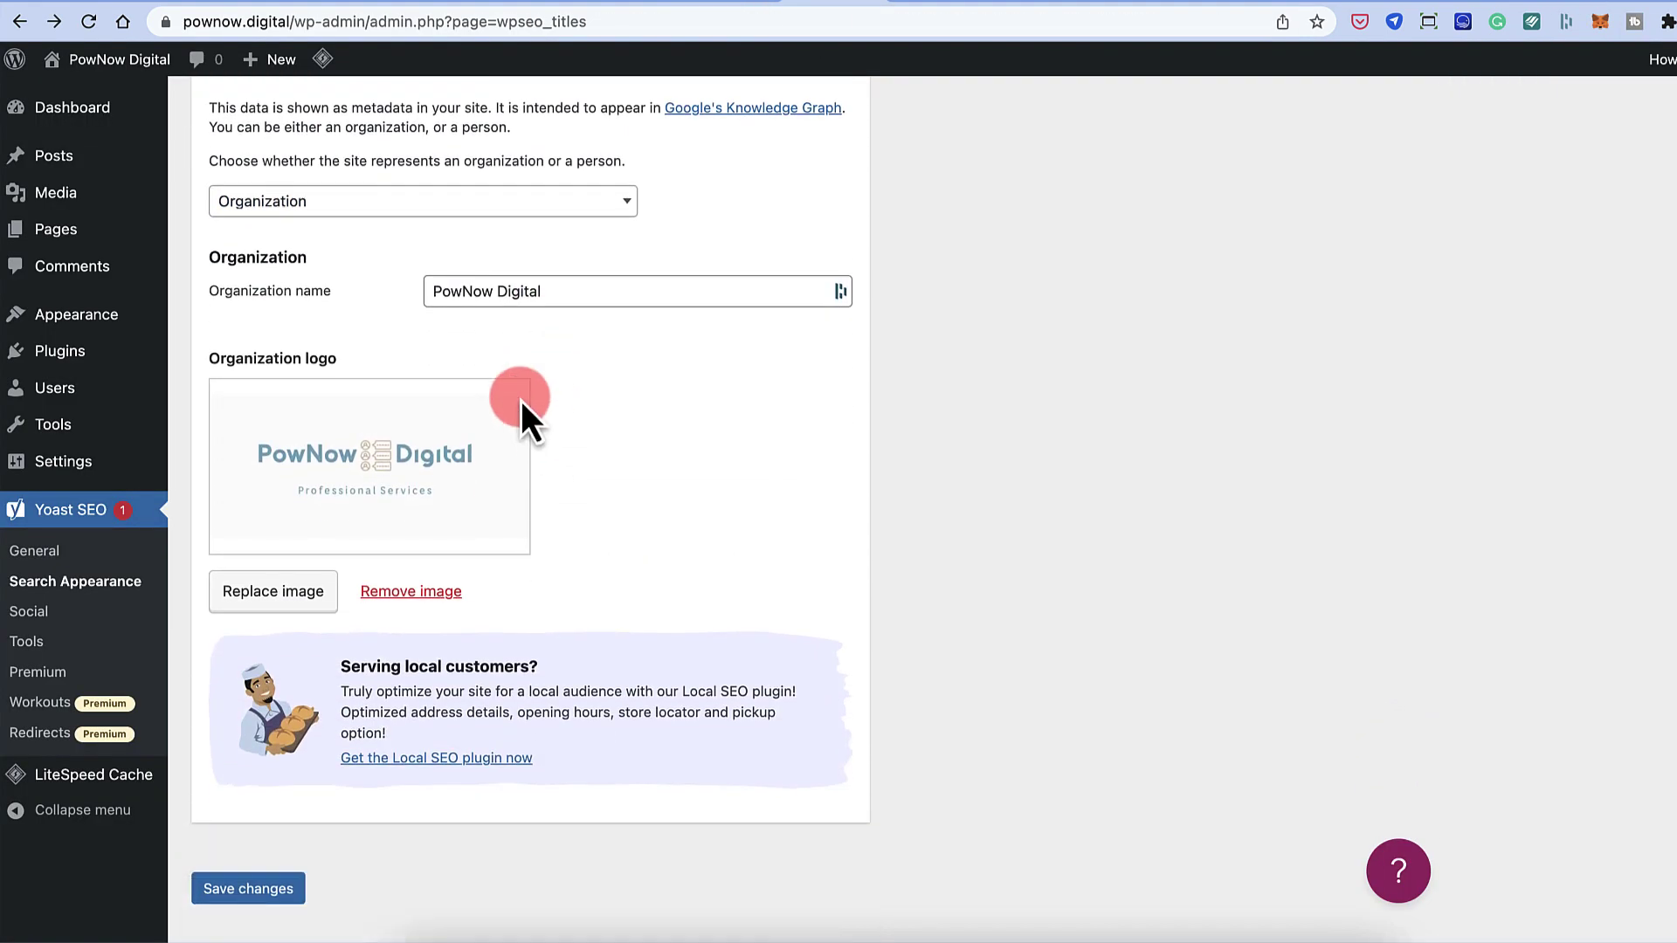
scroll(490, 332, up, 2)
scroll(399, 323, down, 2)
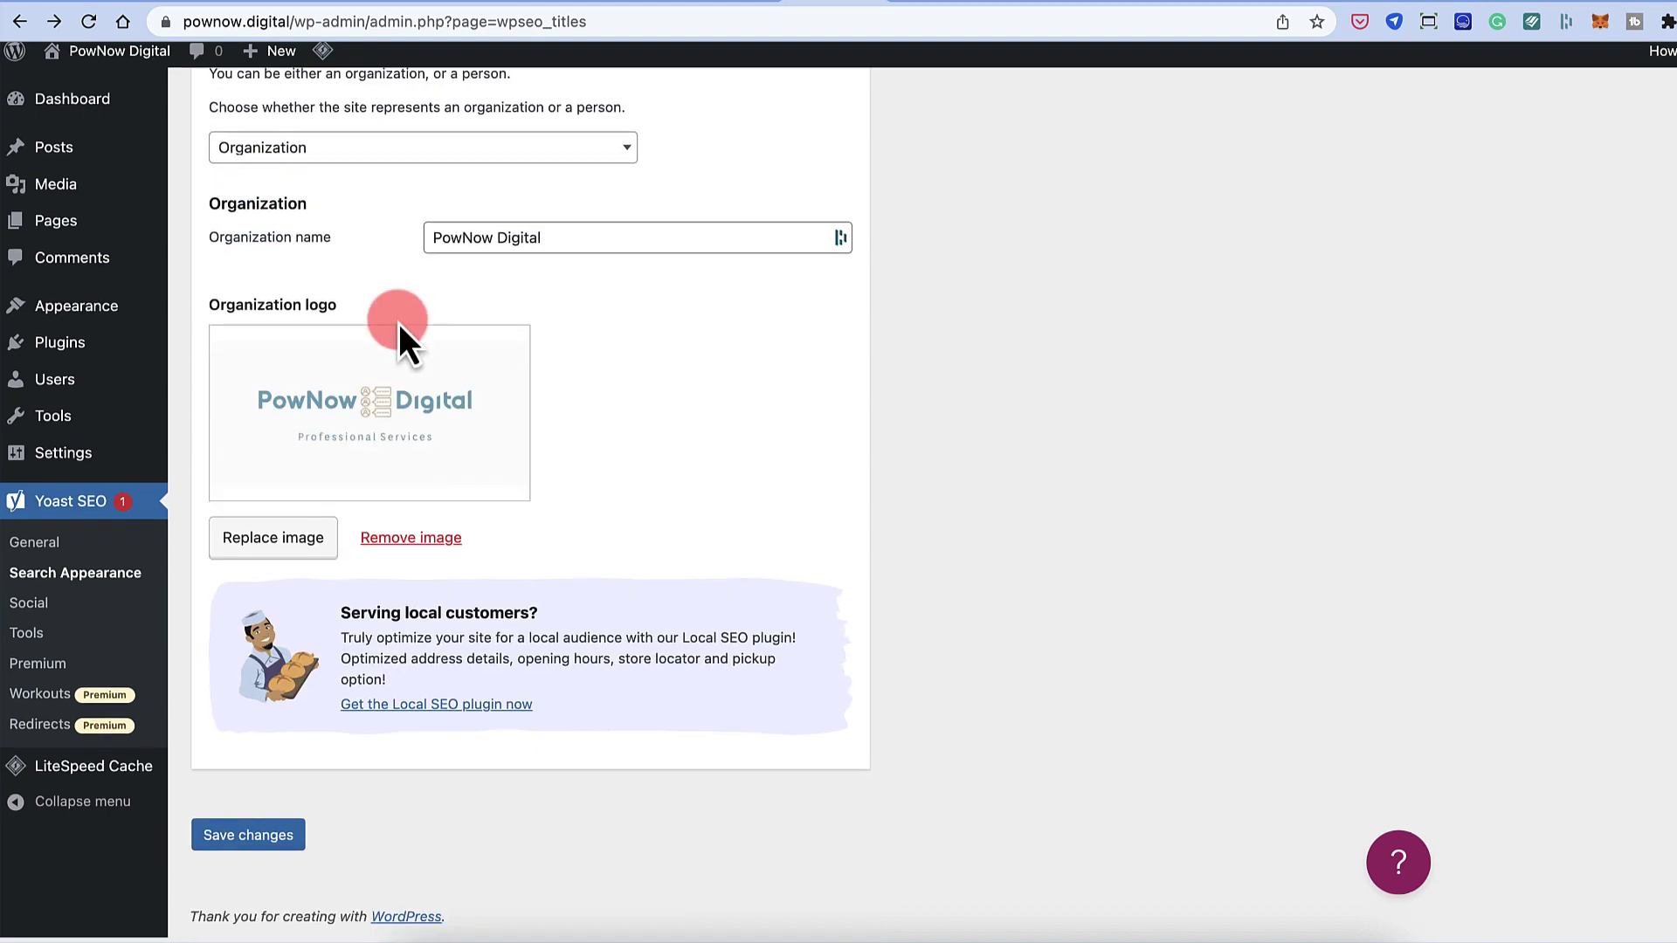
click(254, 862)
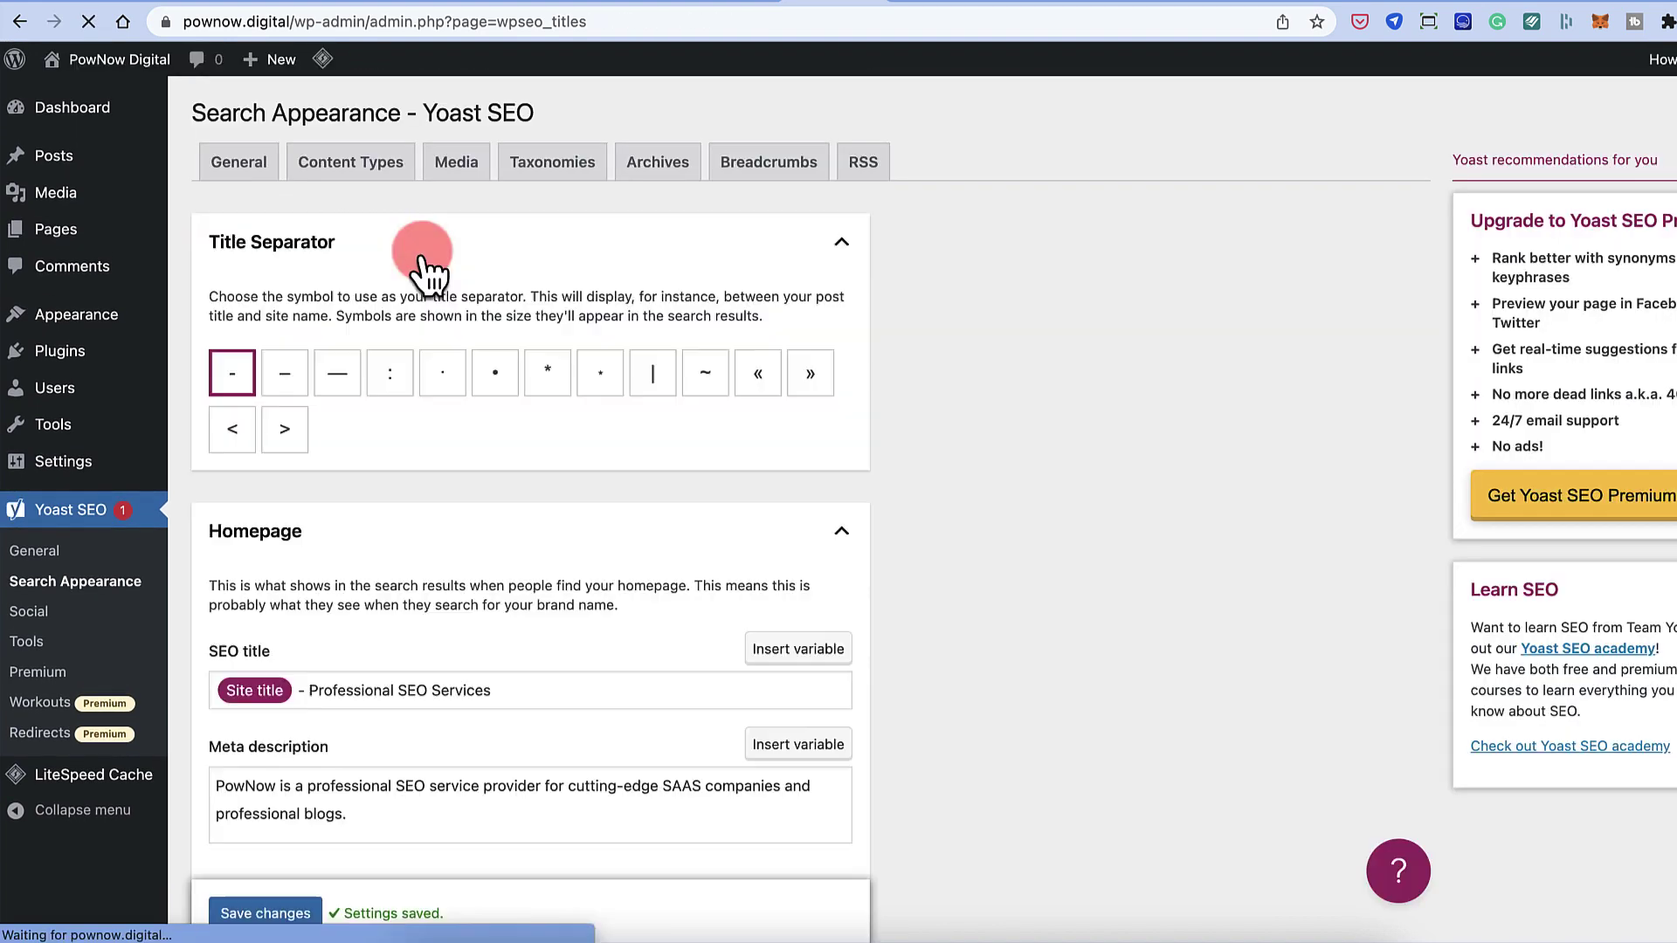
- Reduce the default SEO title for Posts to the Title variable by removing Page, Separator and Site title
click(368, 168)
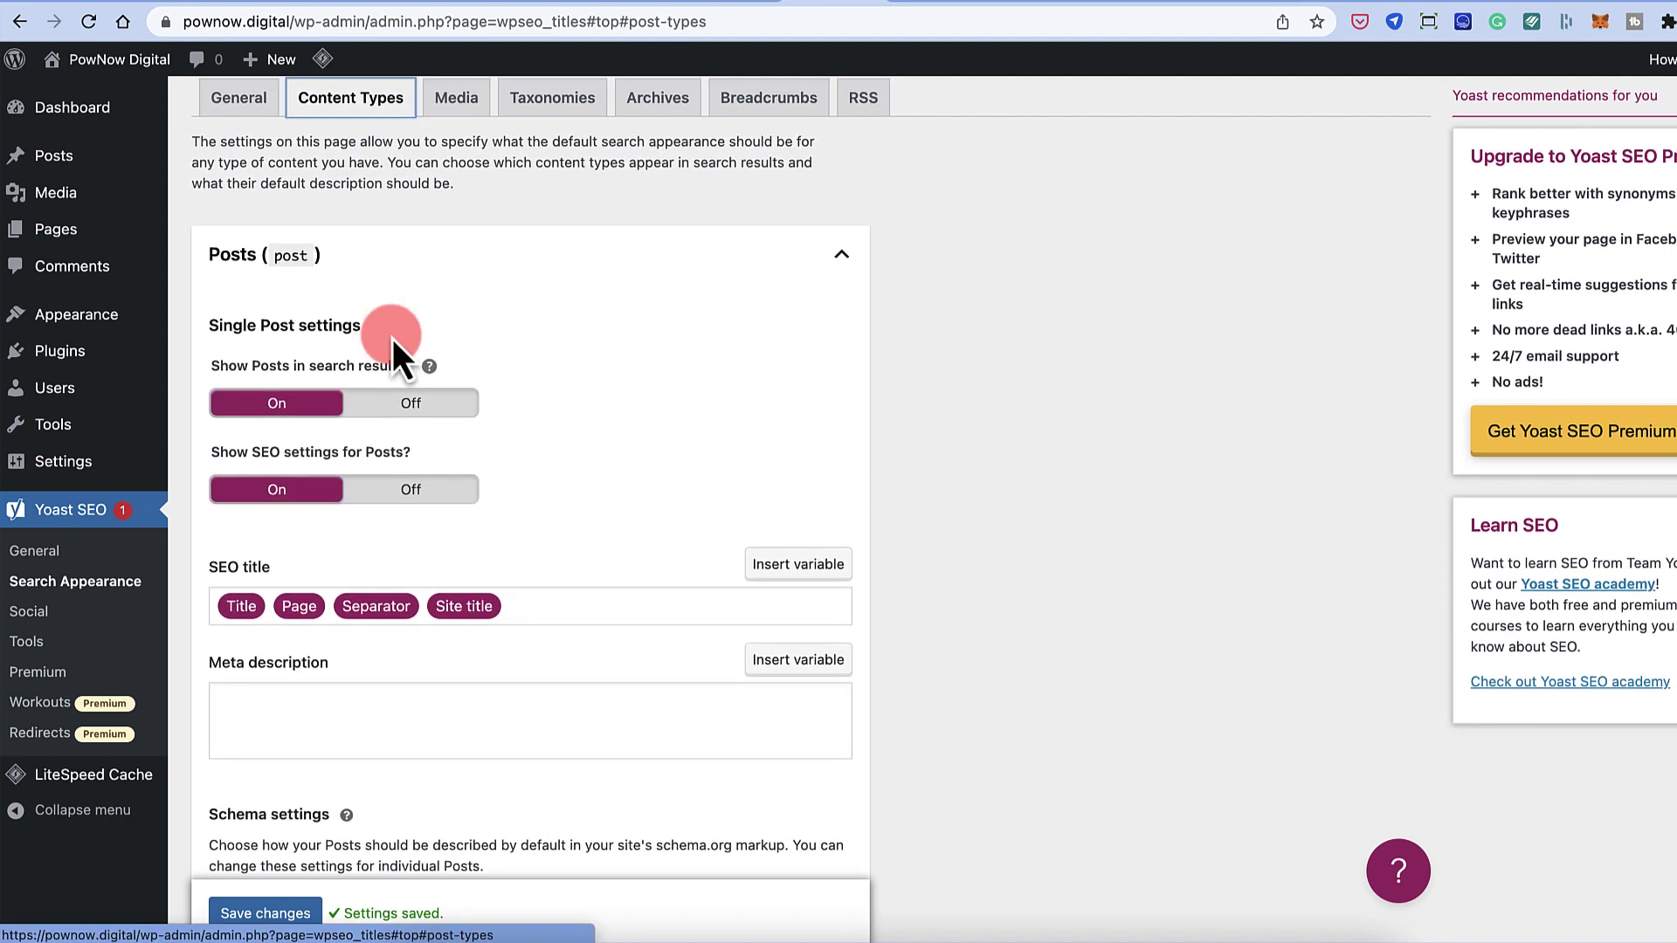
scroll(391, 338, down, 1)
scroll(391, 338, down, 1)
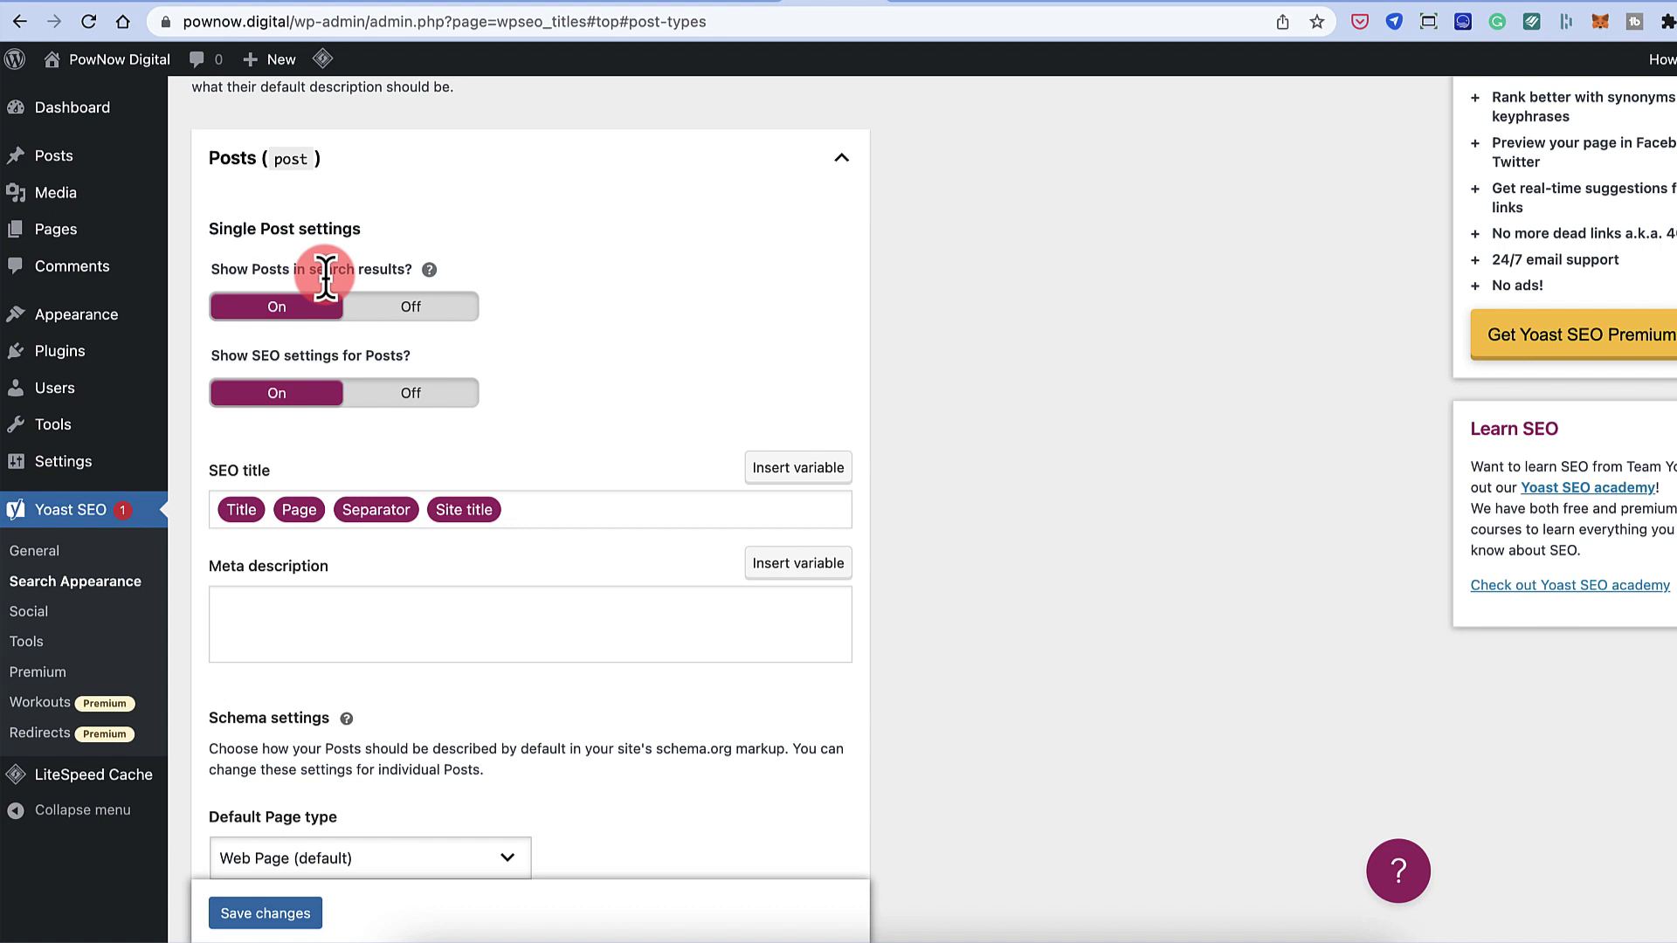
click(325, 458)
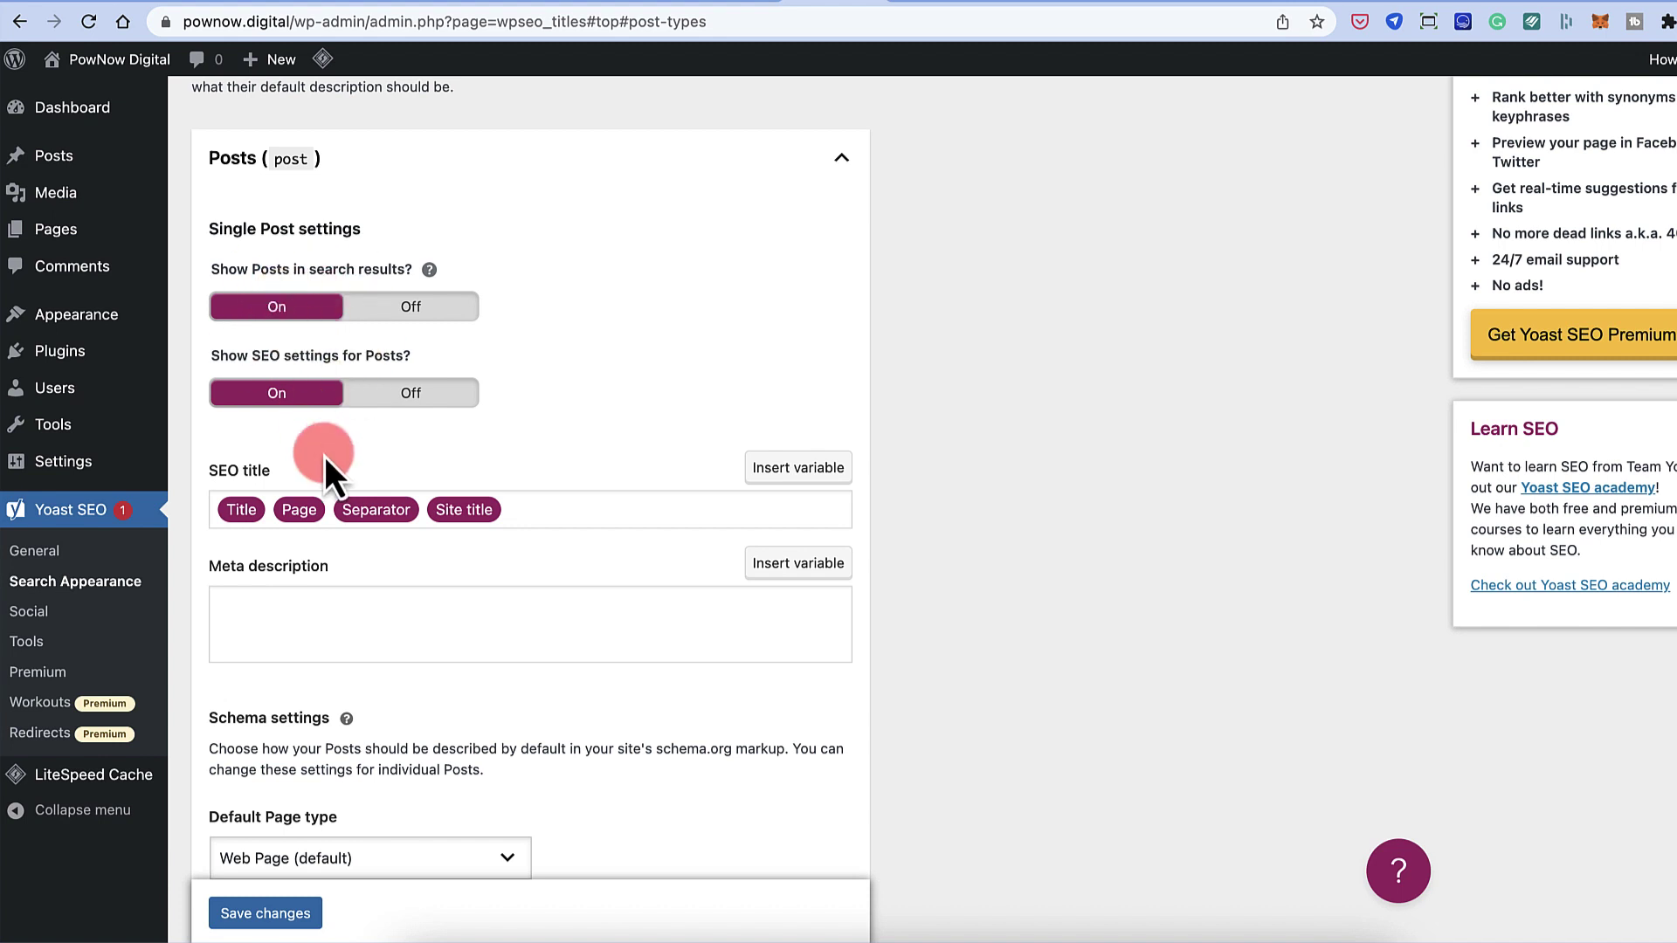
click(518, 509)
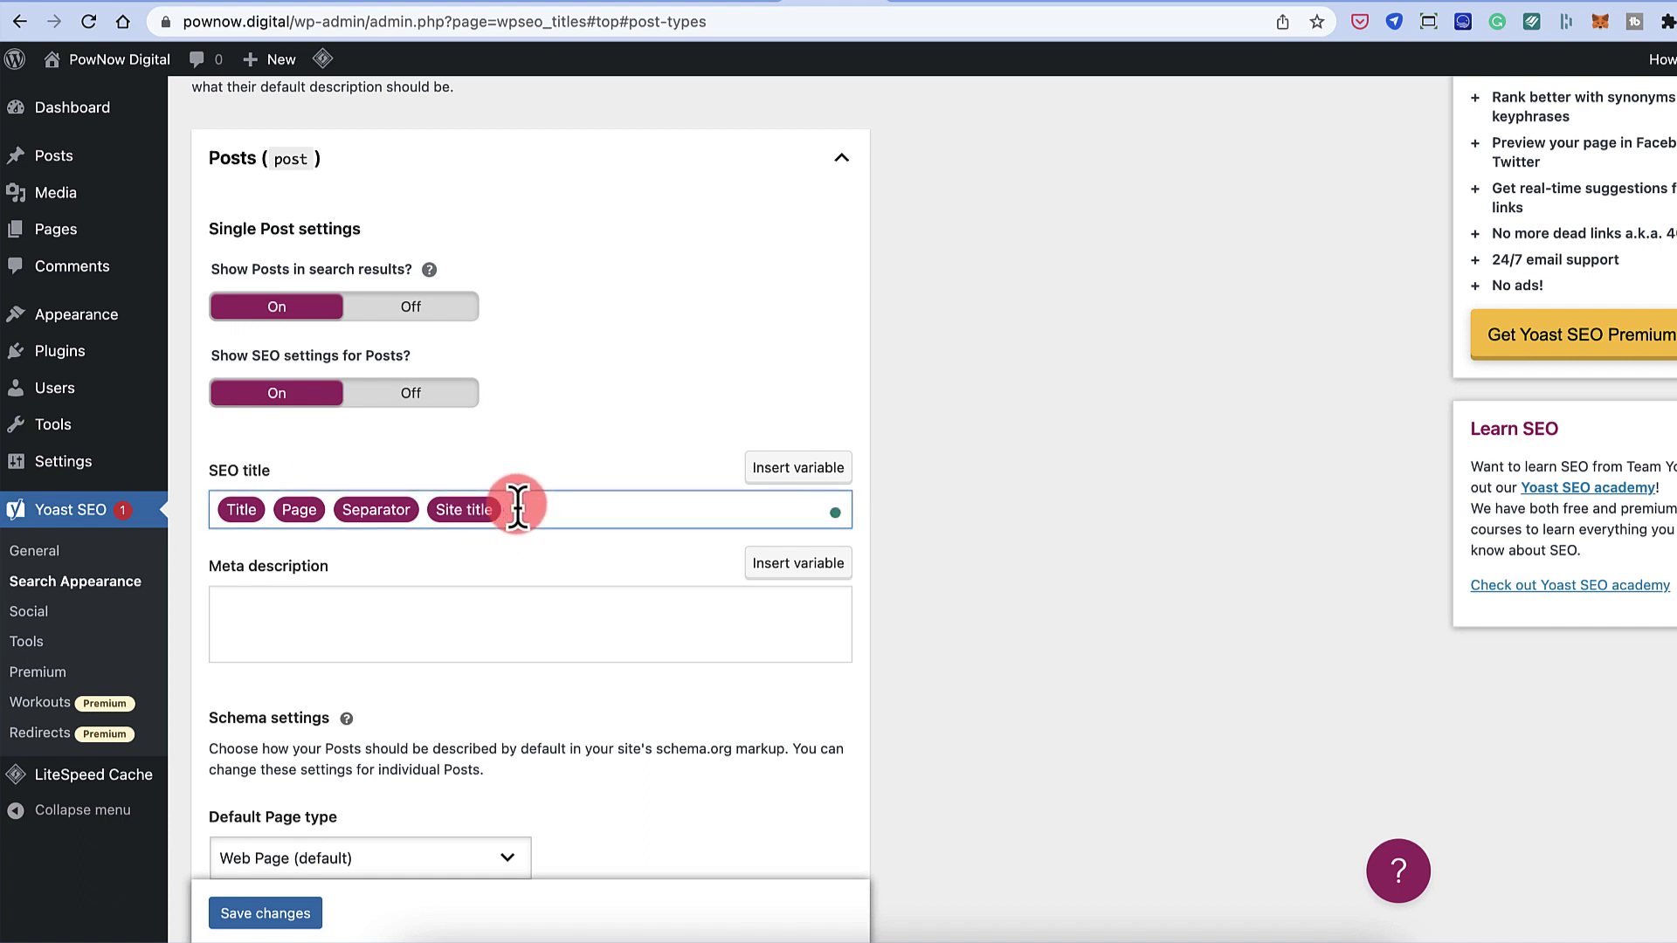
key(BackSpace)
key(BackSpace)
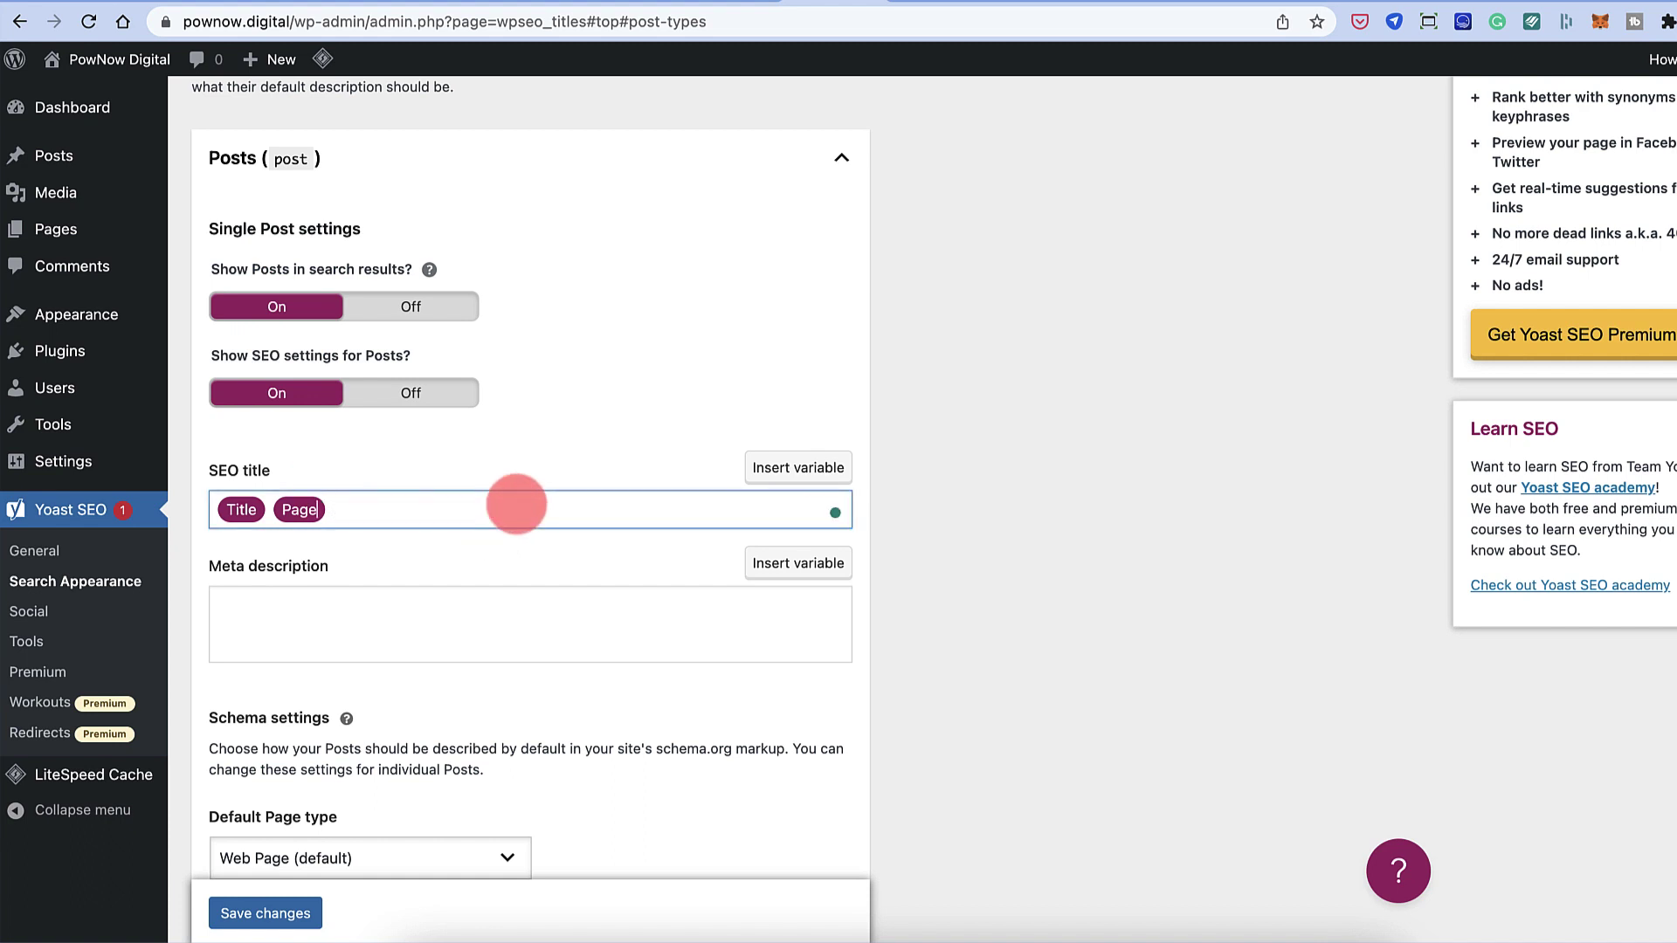
key(BackSpace)
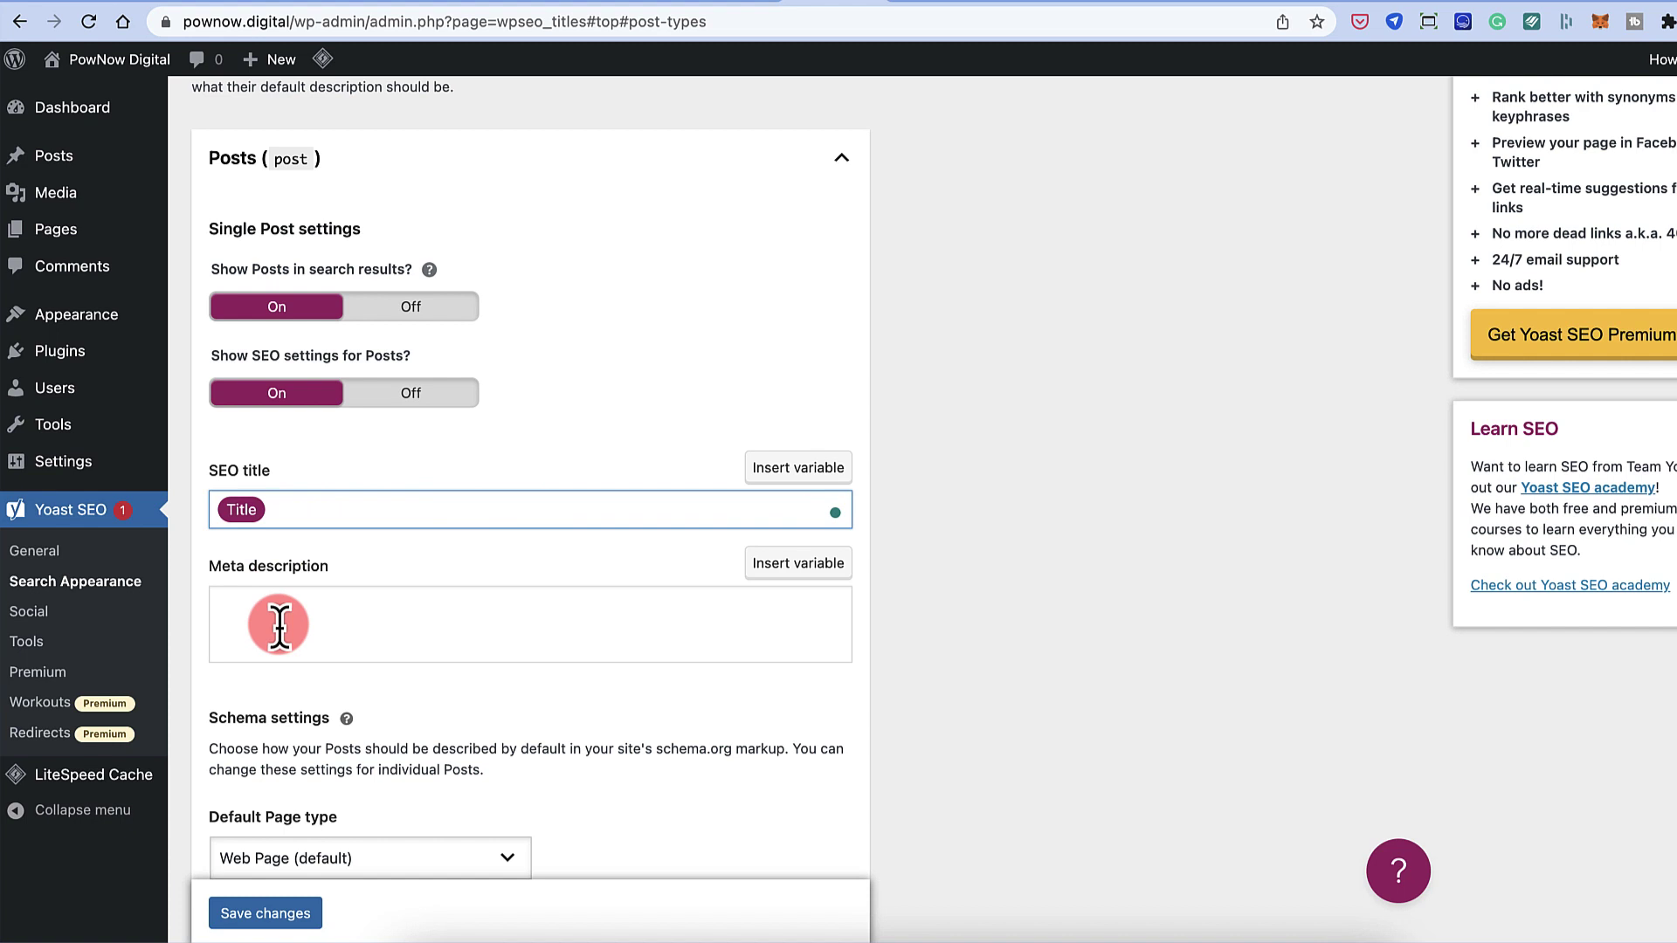
- Reduce the default SEO title for Pages to the Title variable by removing Page, Separator and Site title
scroll(280, 627, down, 5)
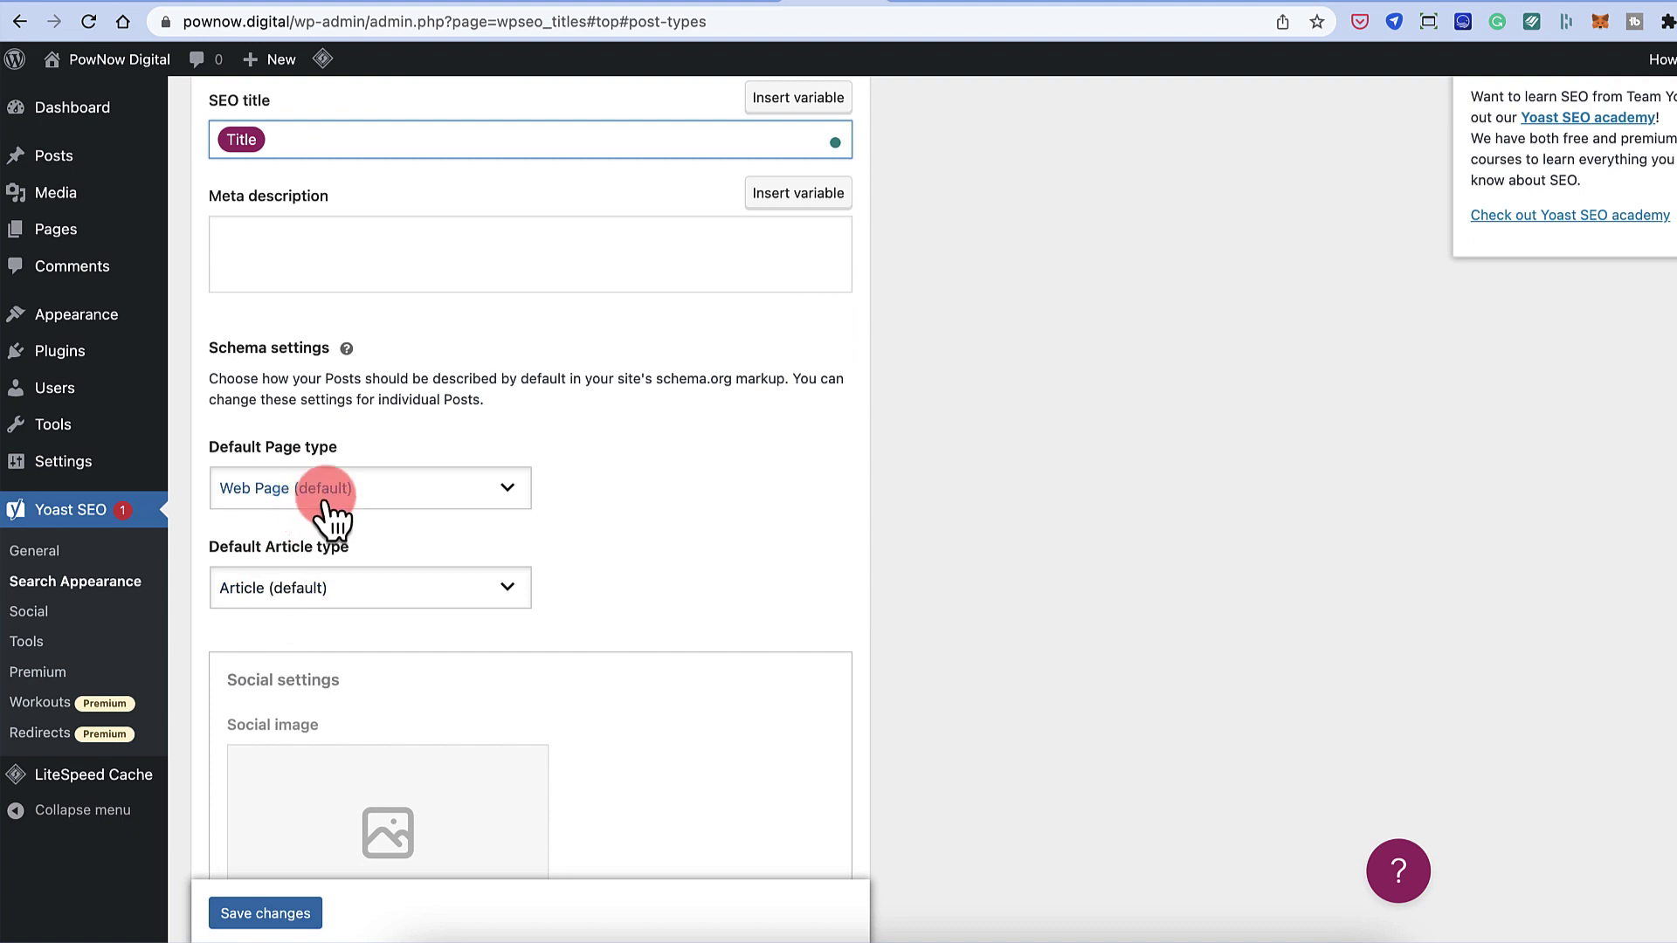
scroll(336, 511, down, 4)
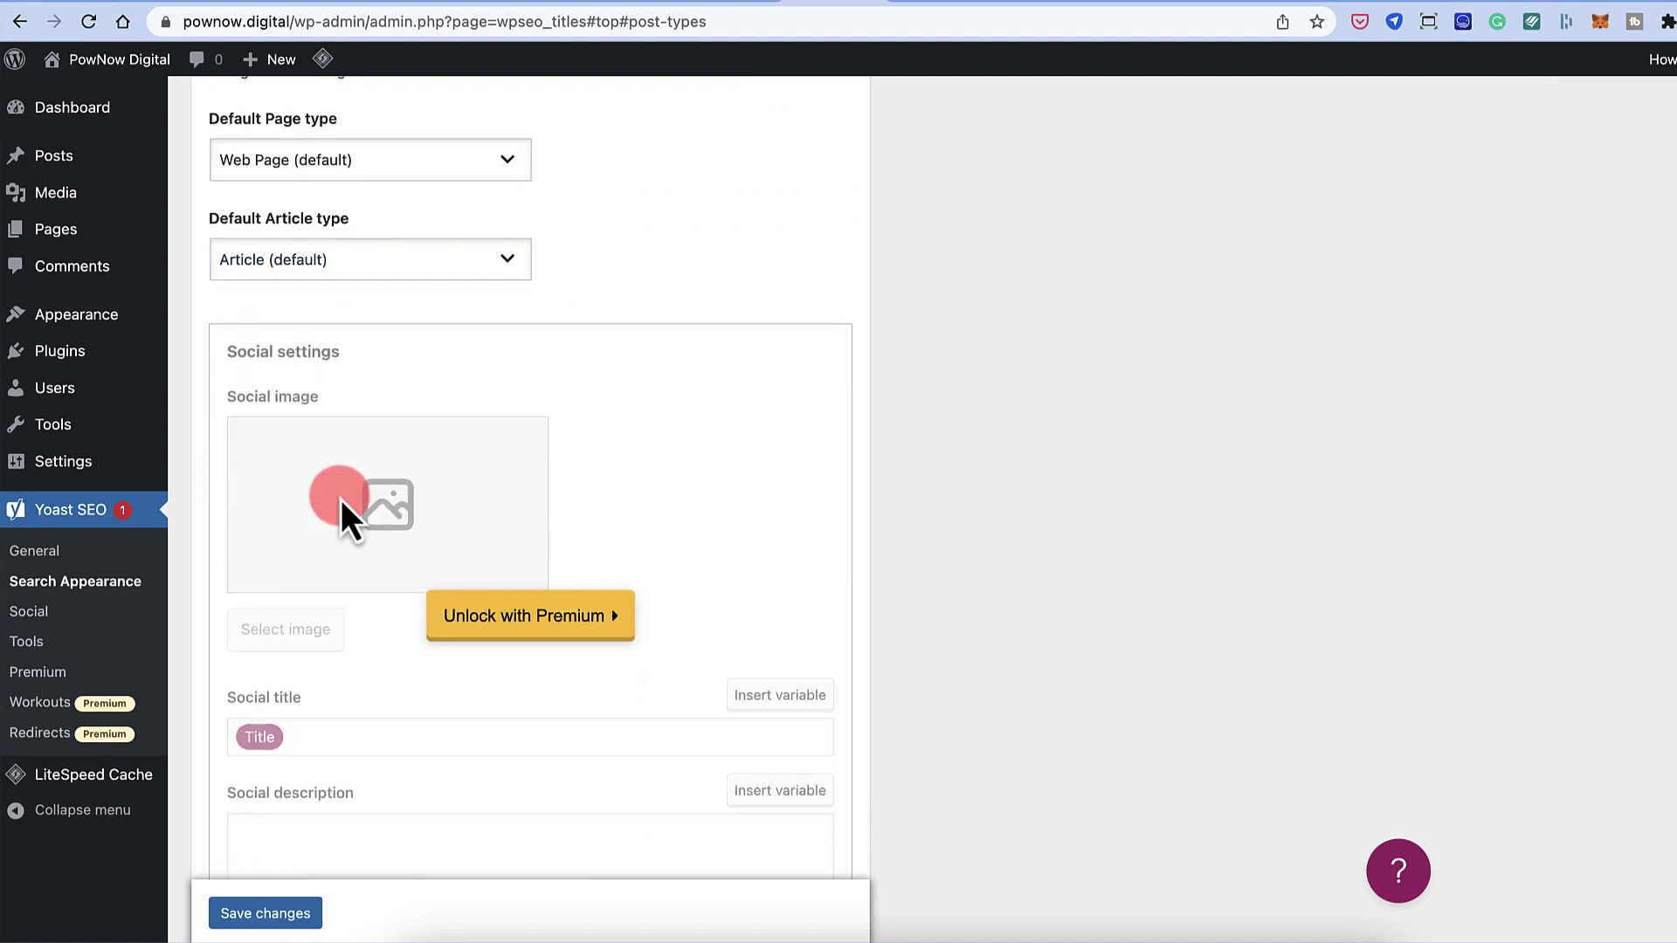
scroll(449, 546, down, 3)
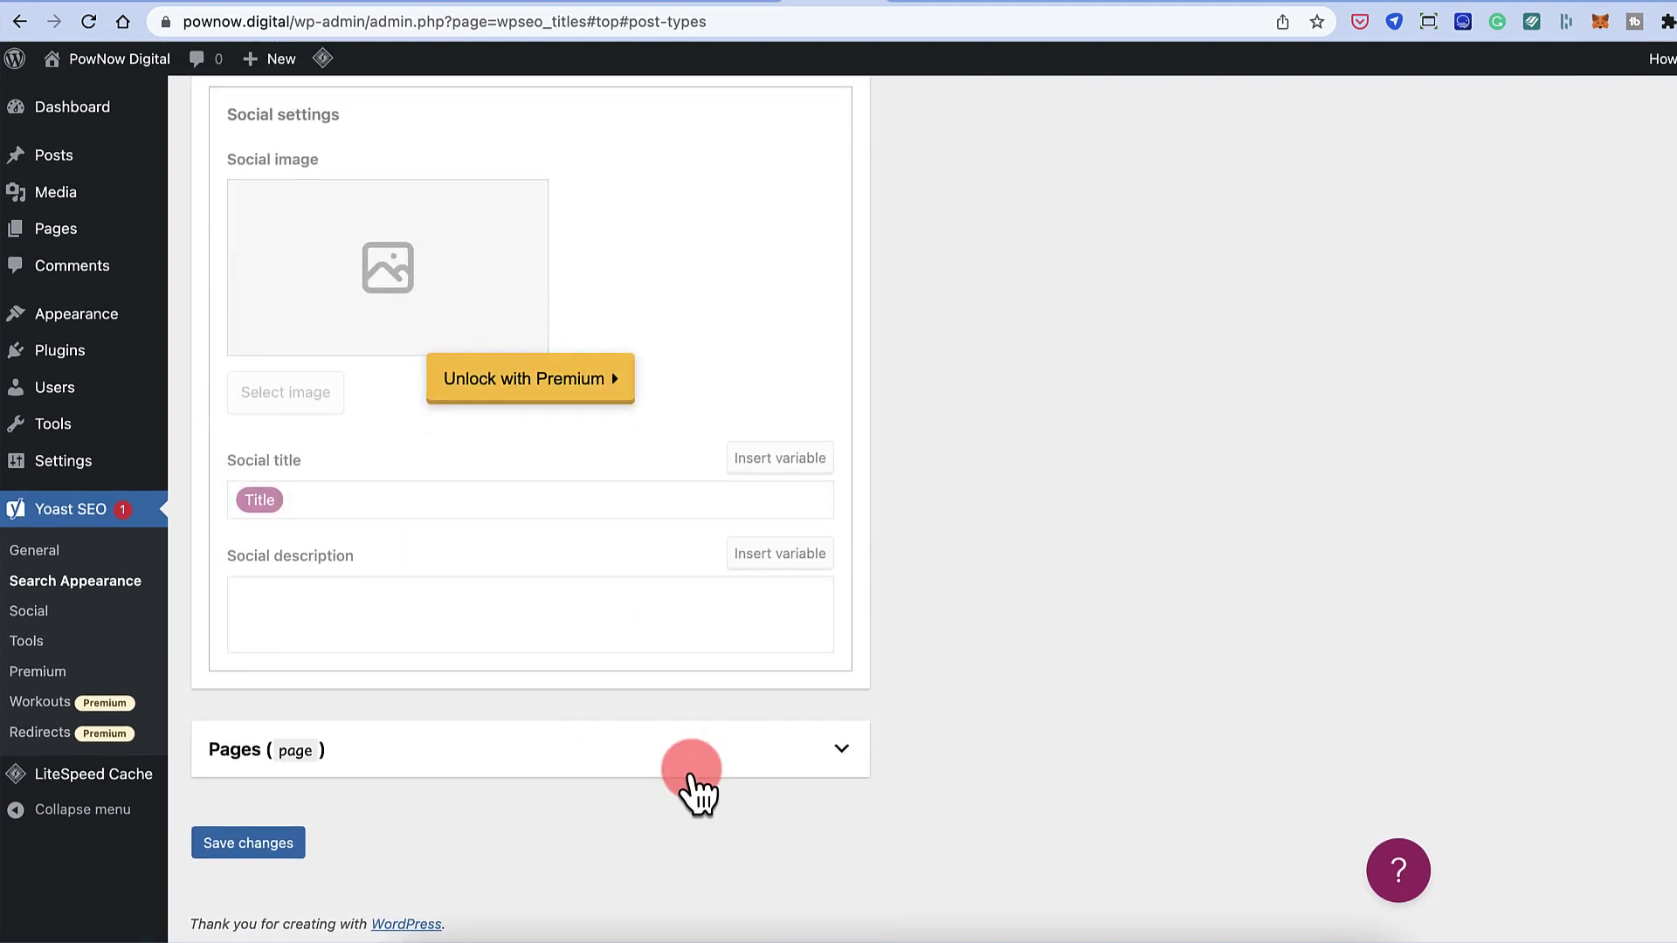
click(694, 778)
scroll(831, 773, down, 7)
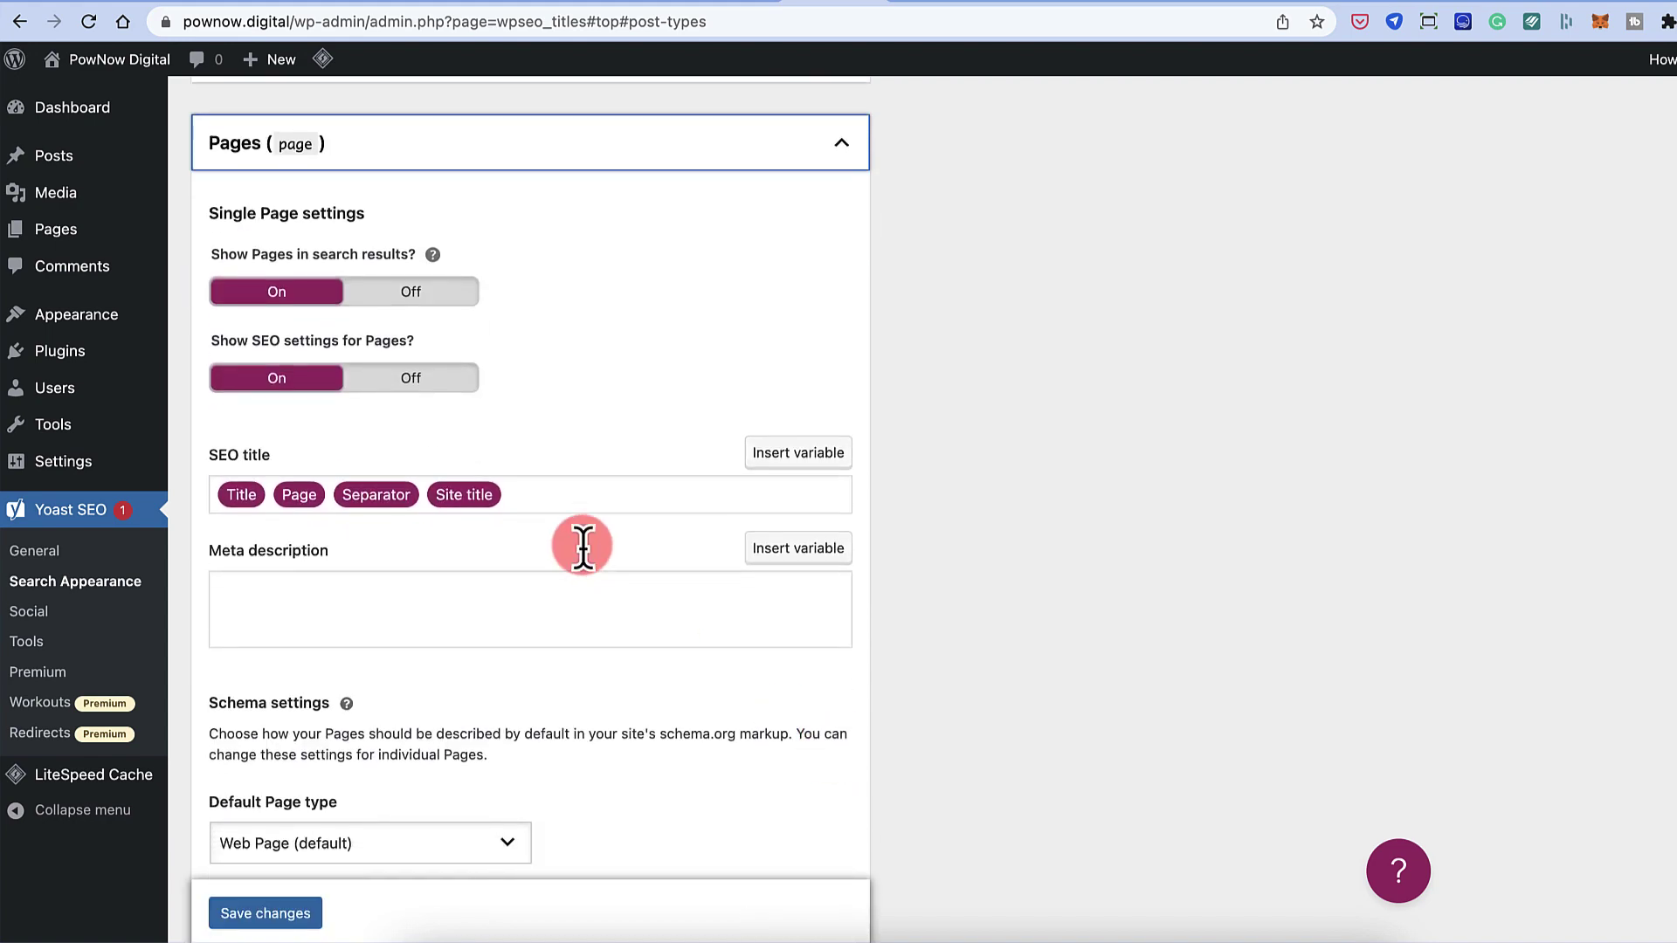
click(556, 494)
key(BackSpace)
key(BackSpace)
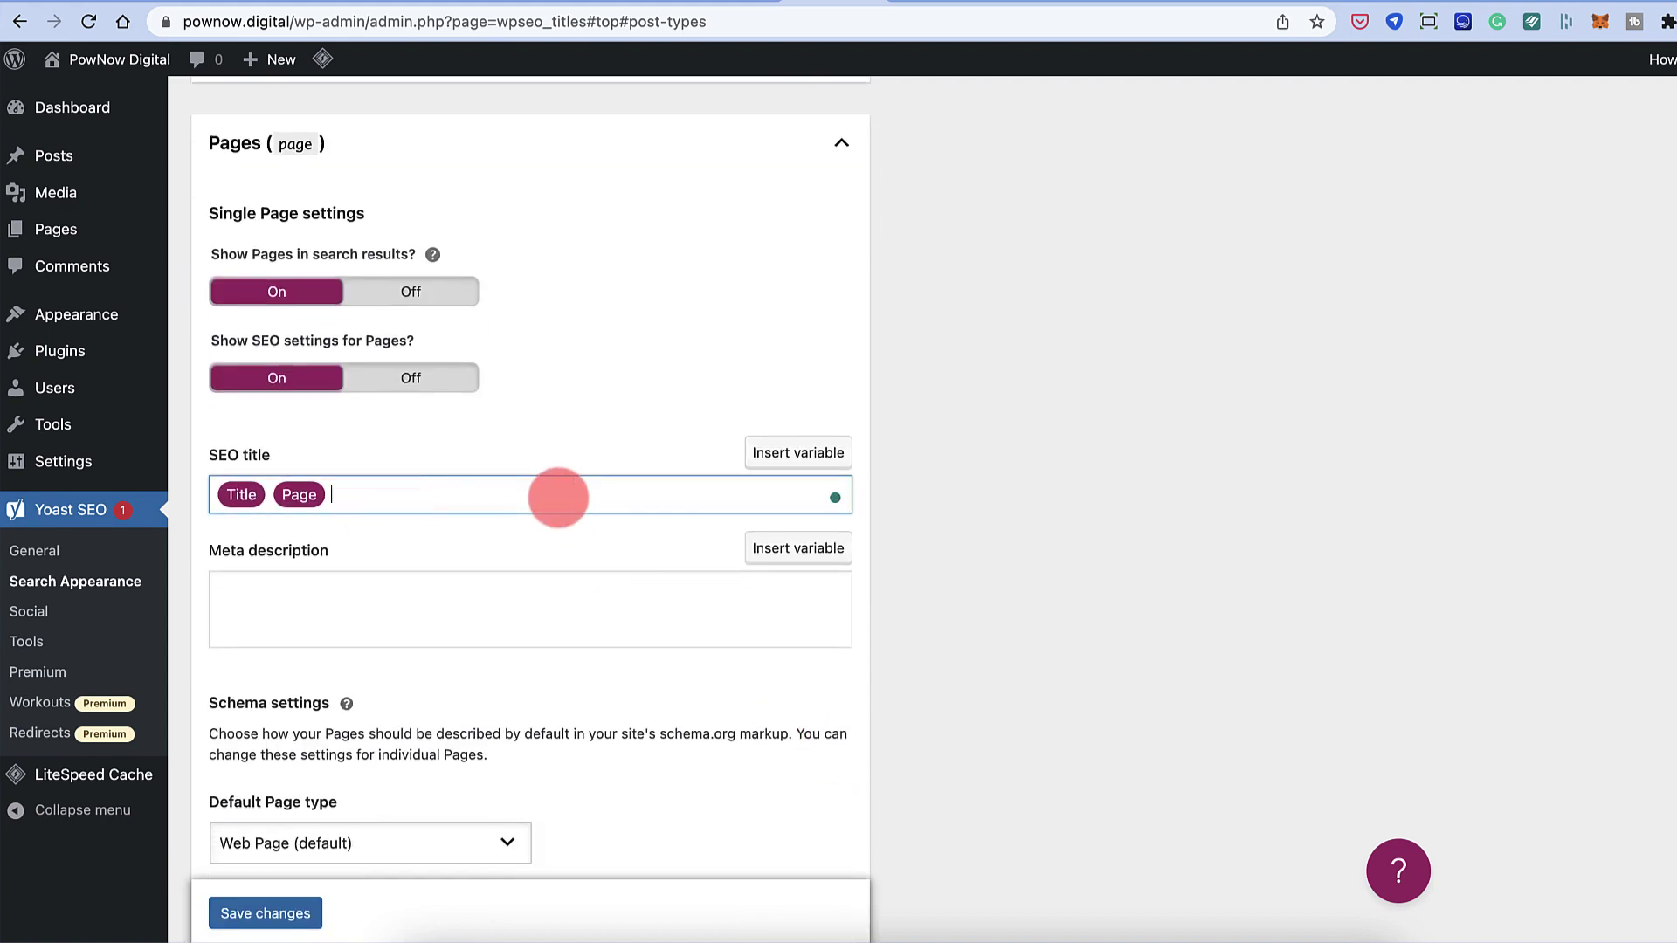
key(BackSpace)
- Save the content type settings for Posts and Pages
scroll(350, 476, down, 3)
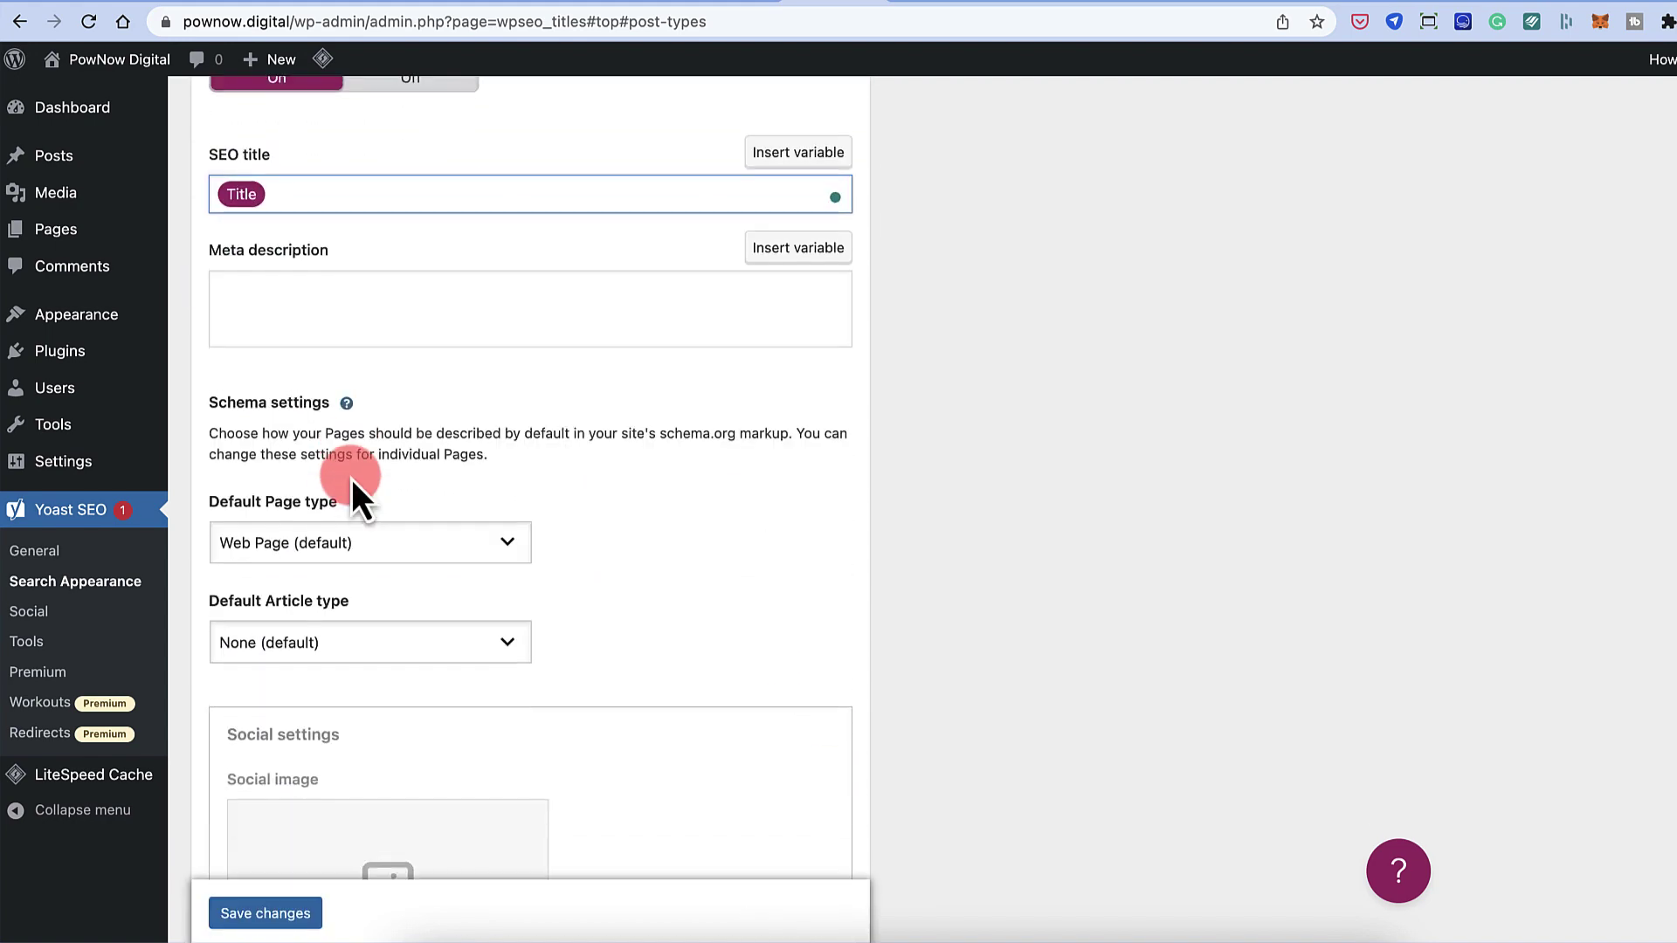
scroll(351, 479, down, 6)
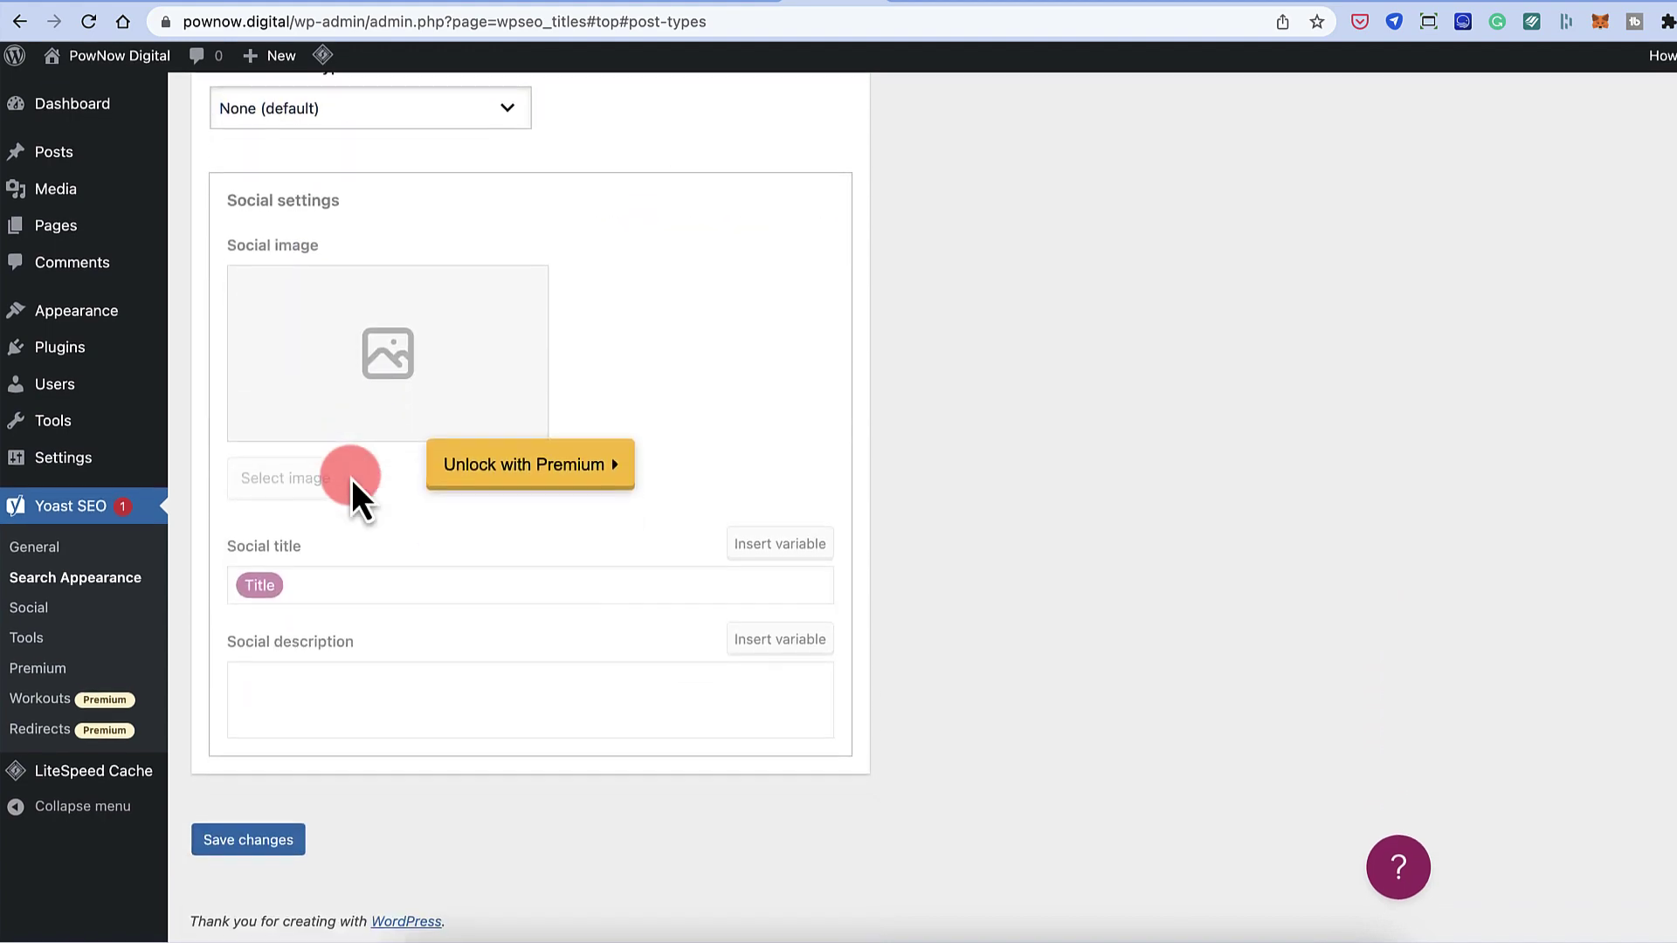
click(252, 842)
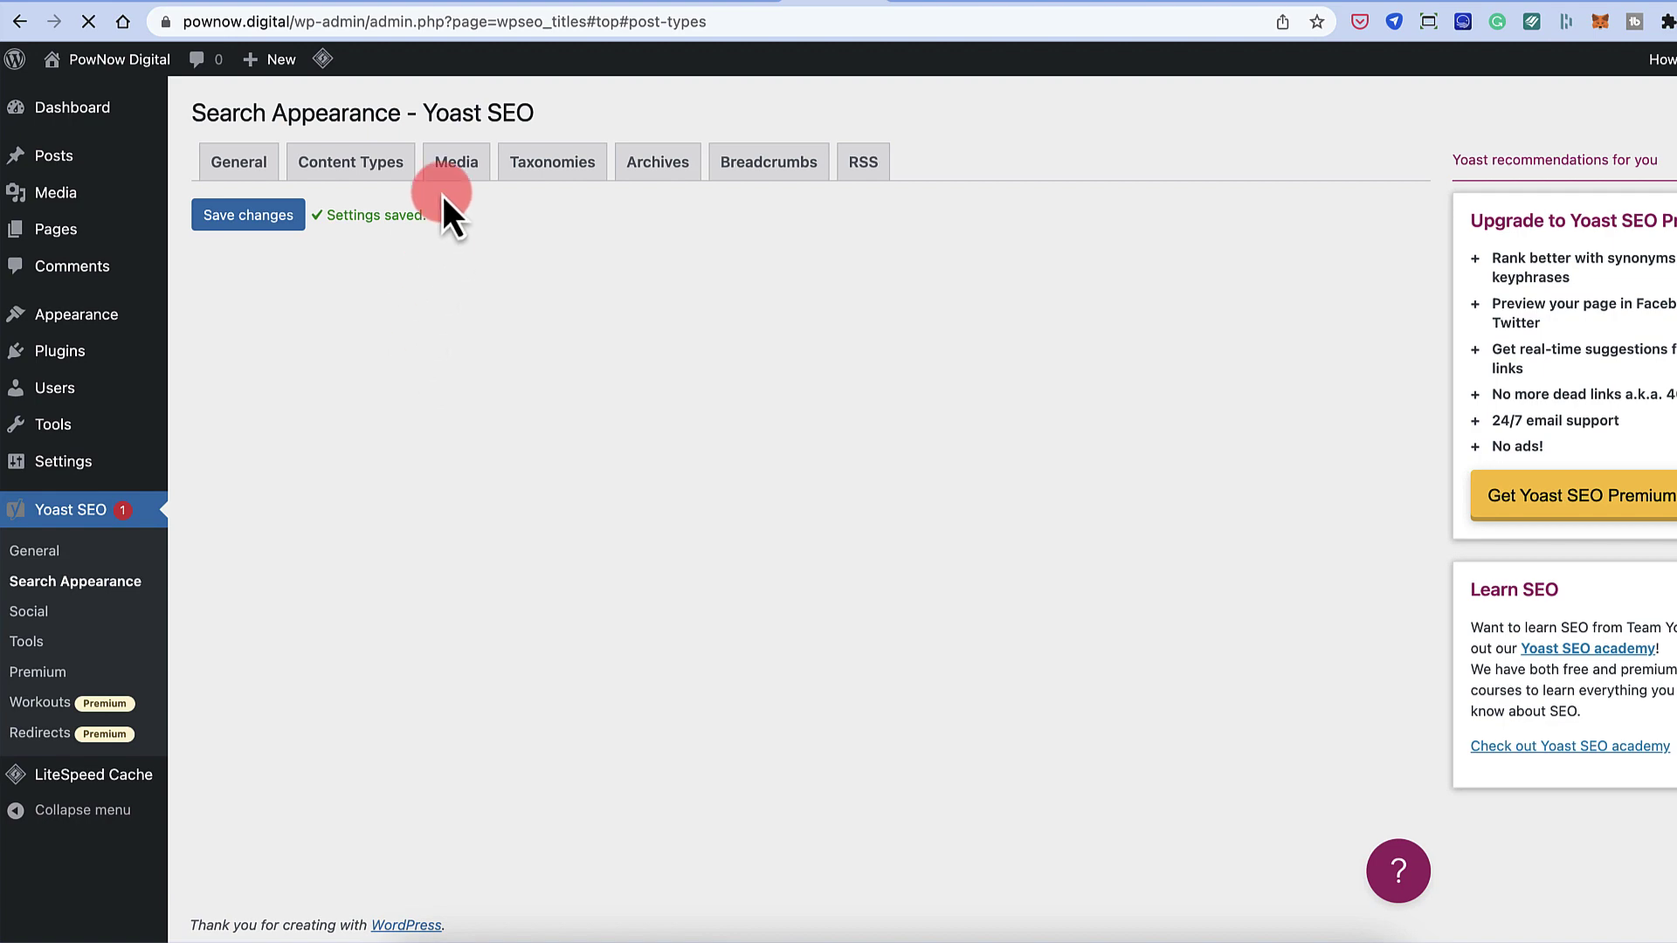
- Save the media settings with the redirection of attachment URLs to the attachment itself left at Yes
click(451, 173)
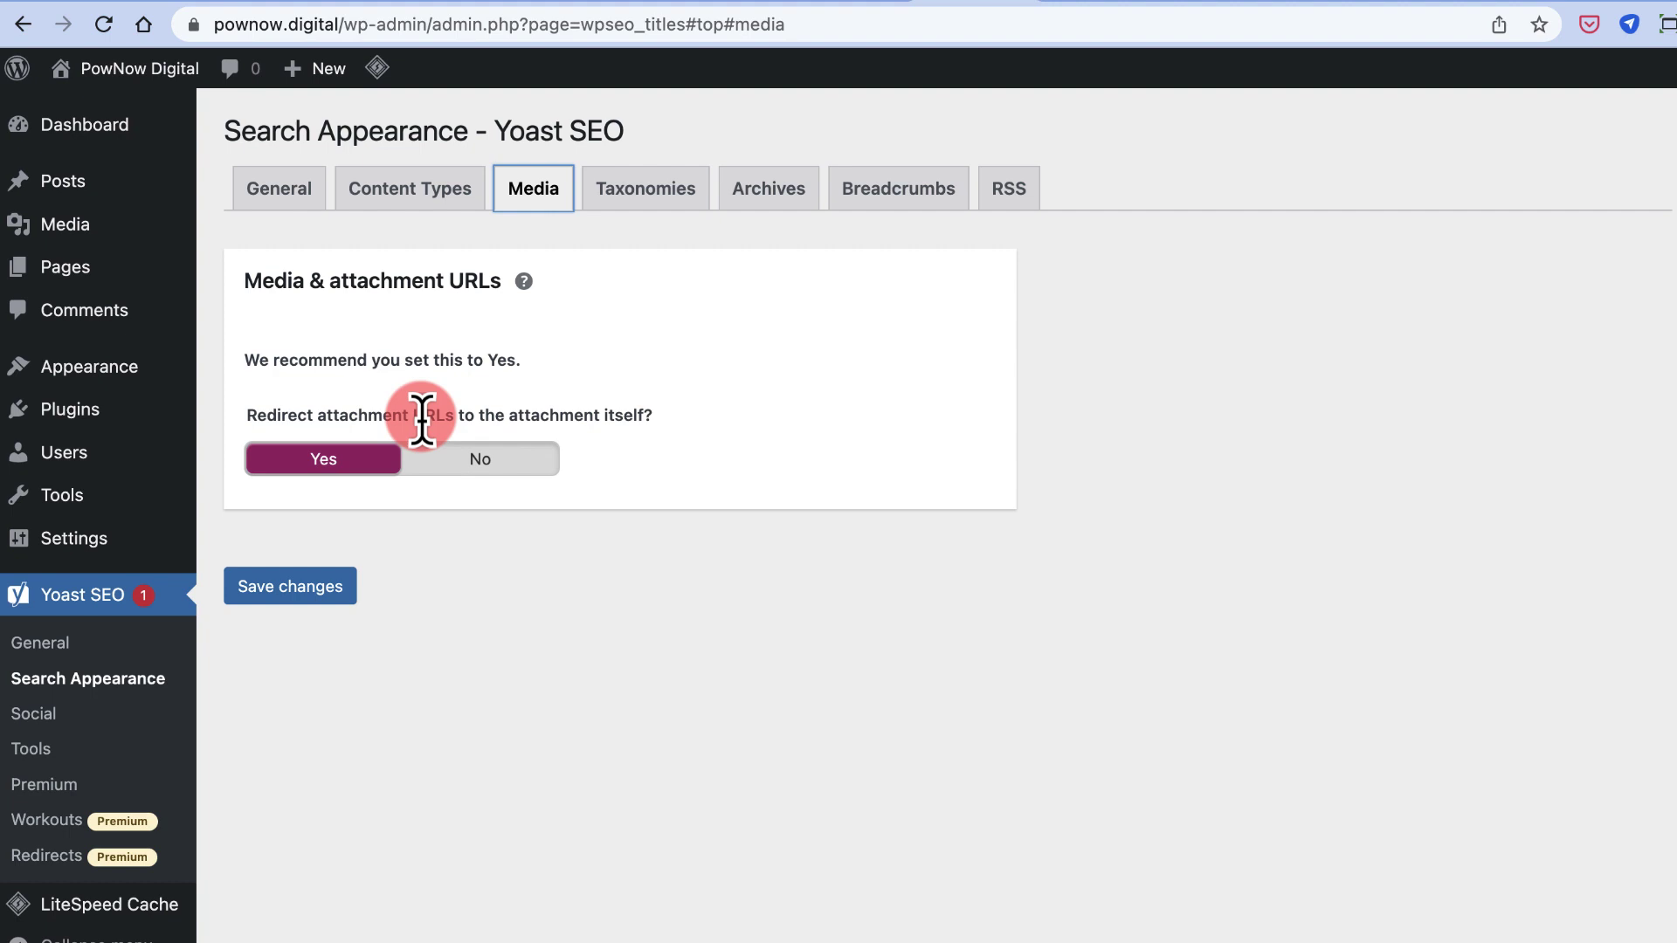
click(299, 585)
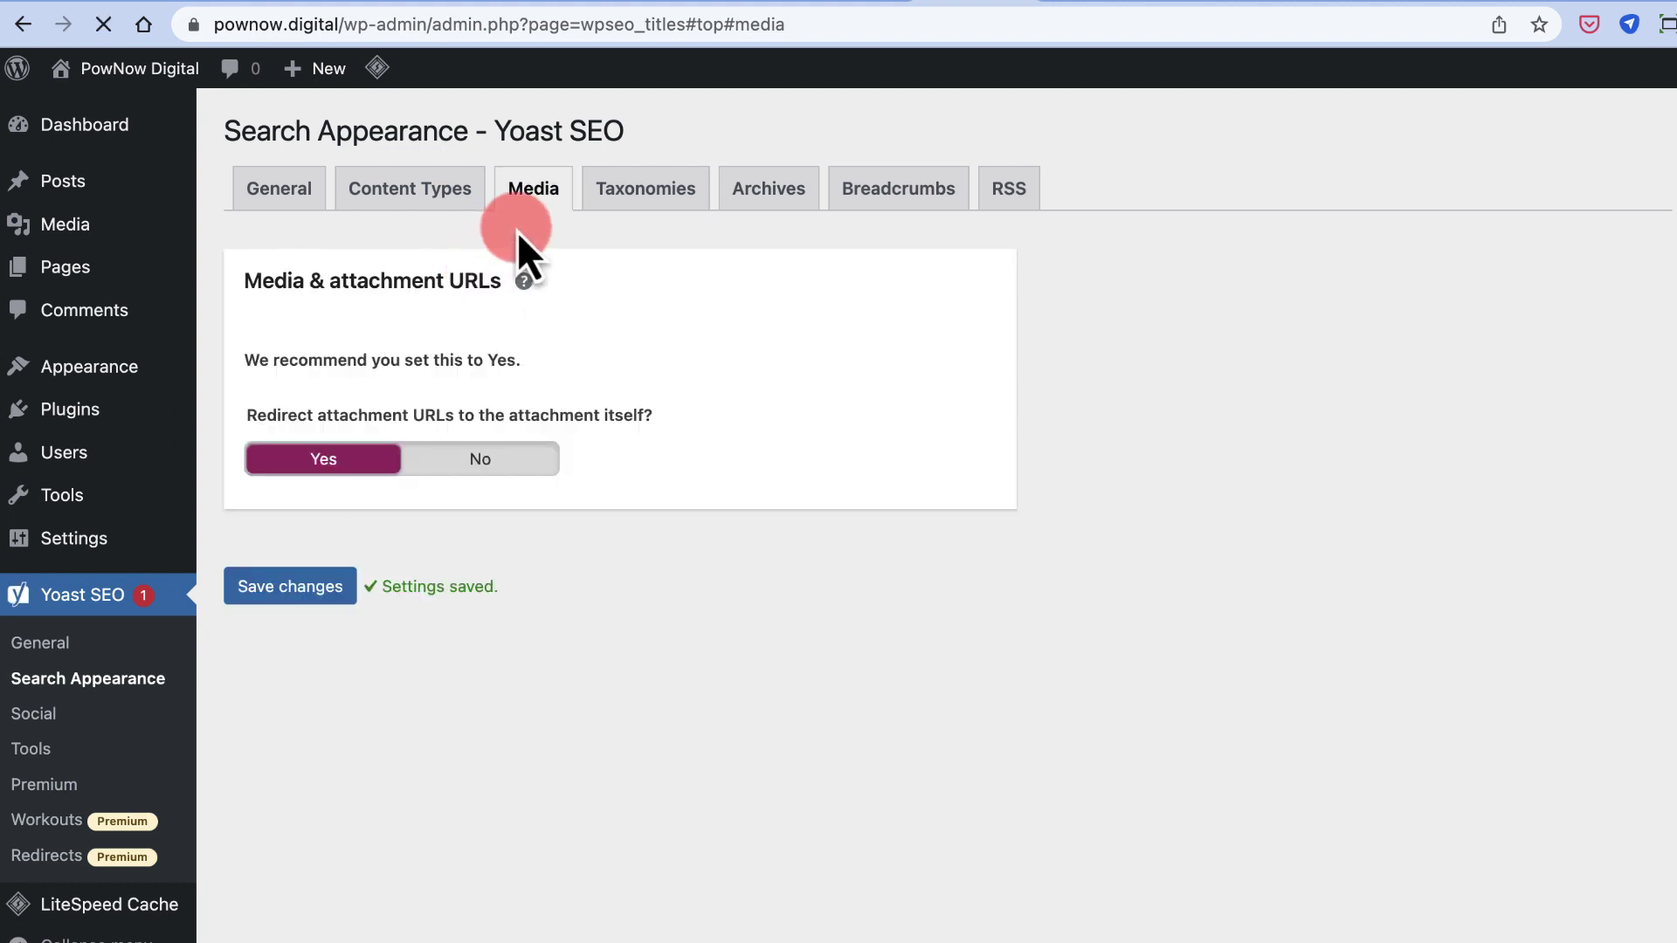
click(527, 194)
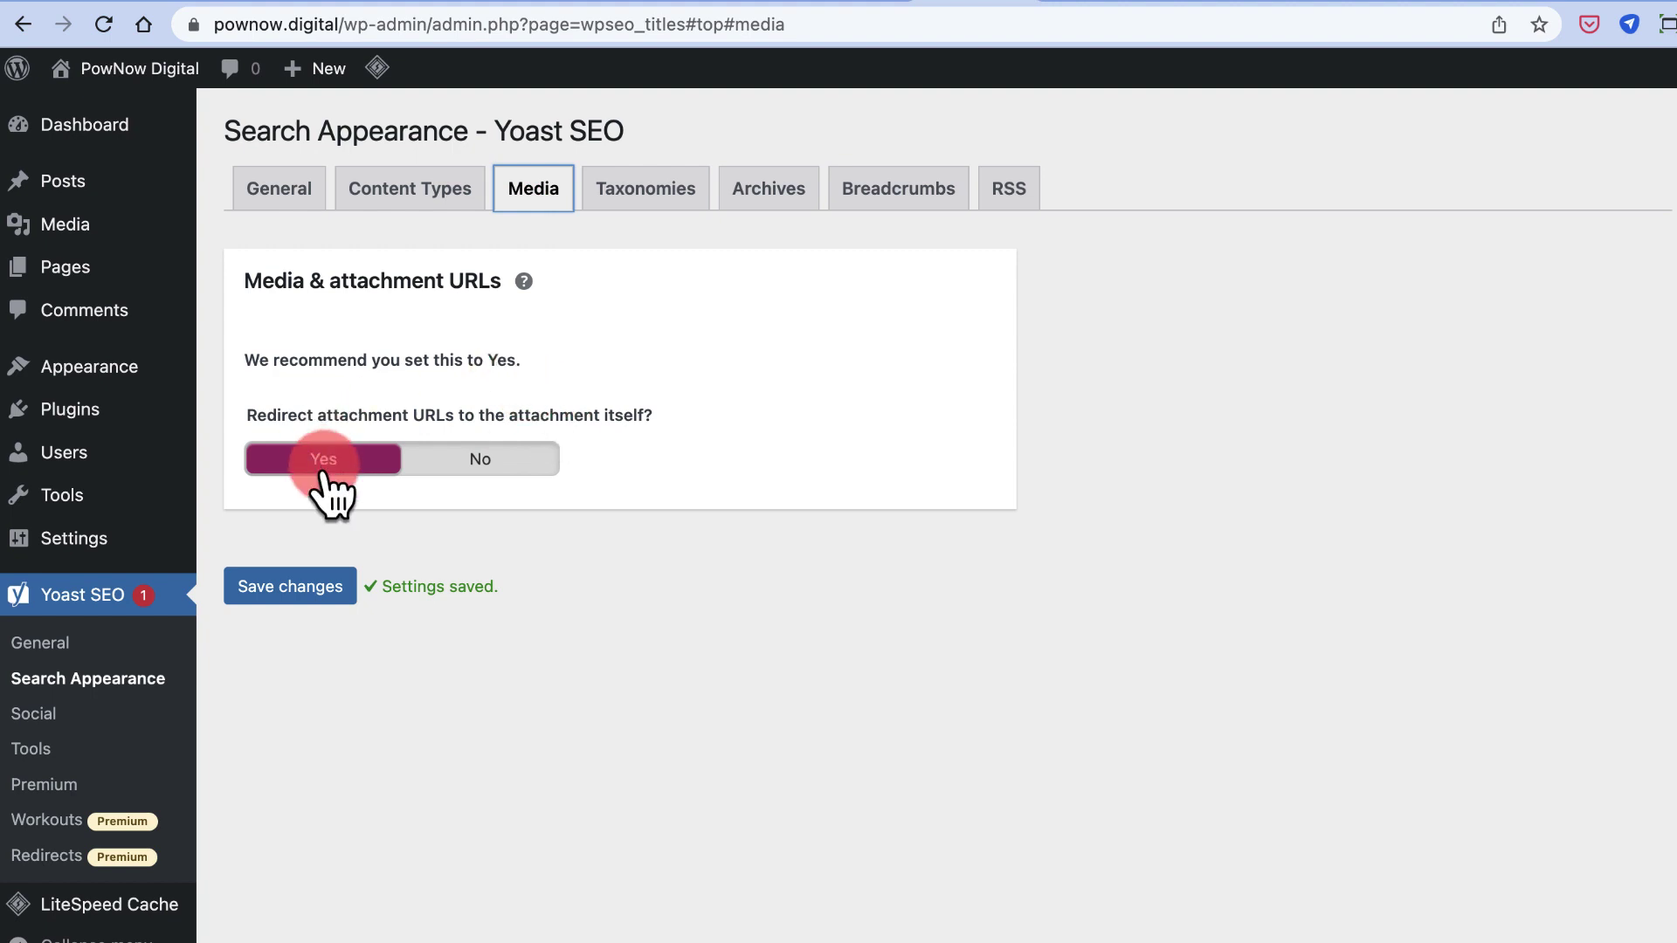
- In the taxonomy settings, switch Categories in search results off and back on, leaving the option On
click(636, 196)
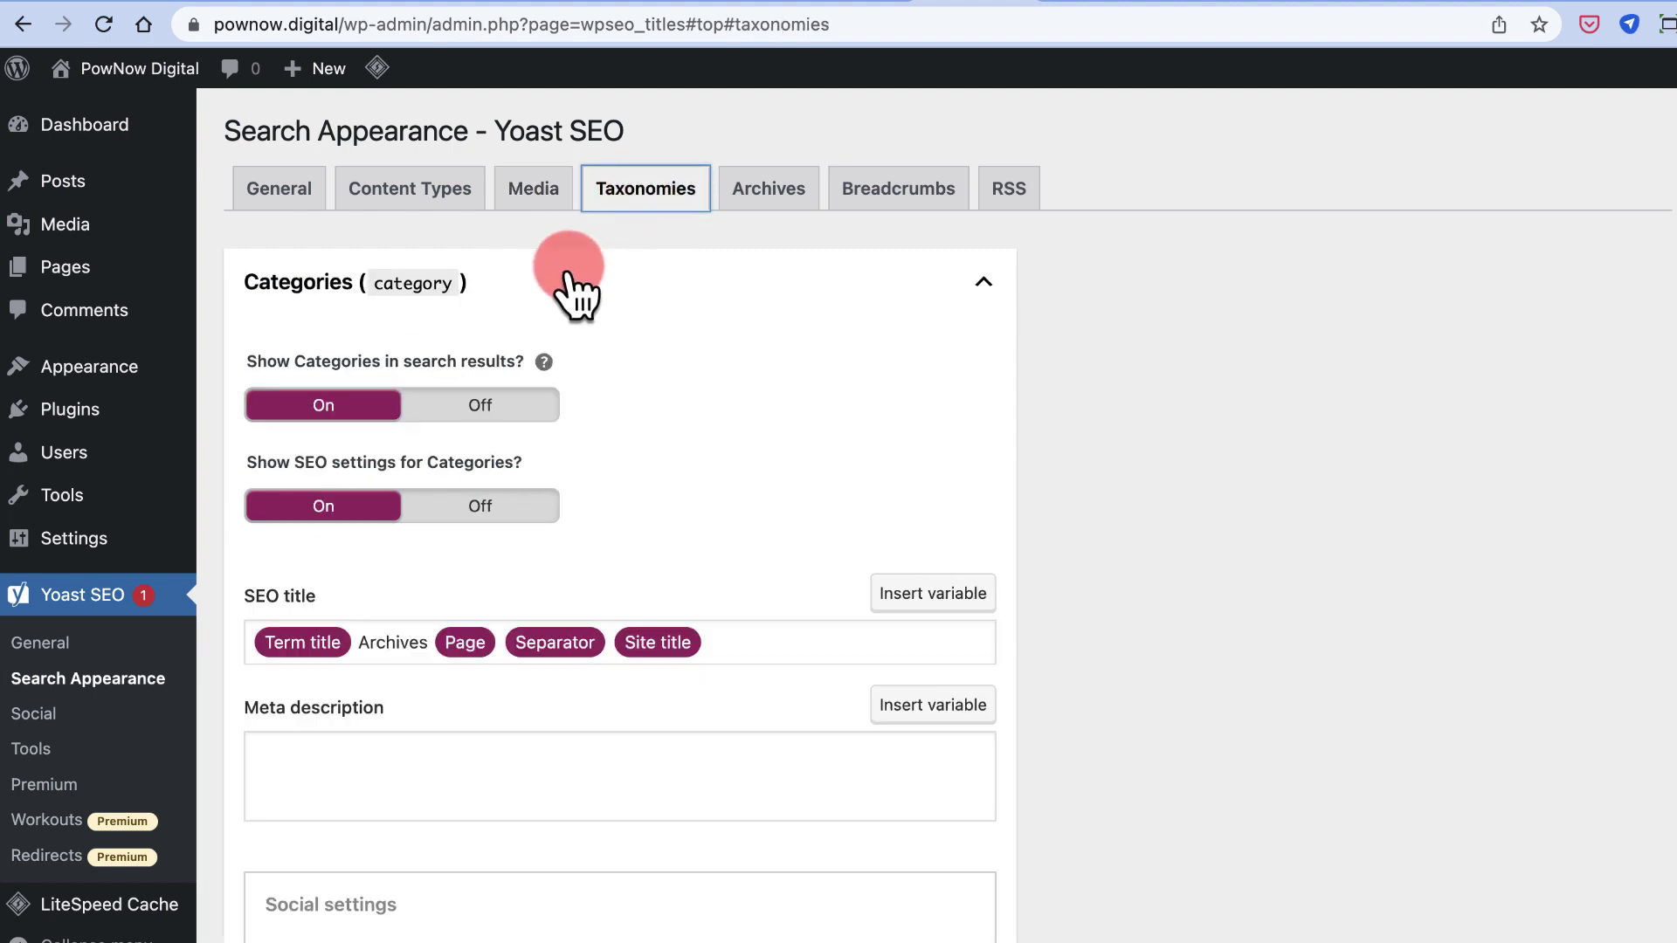
scroll(567, 275, down, 1)
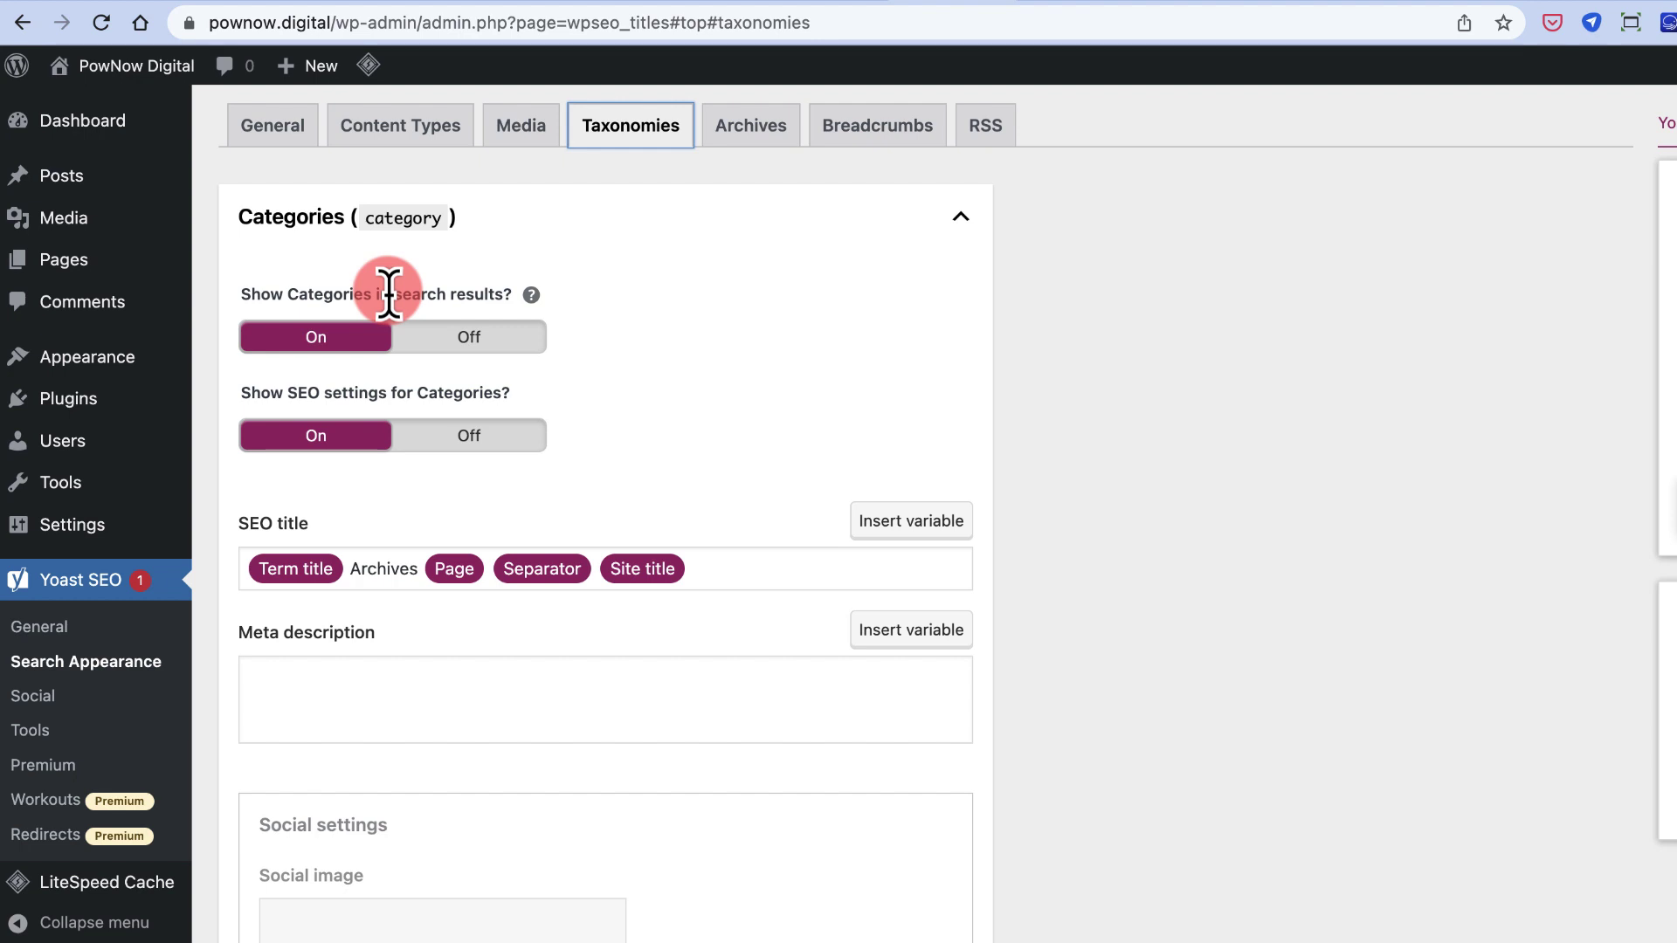
click(472, 339)
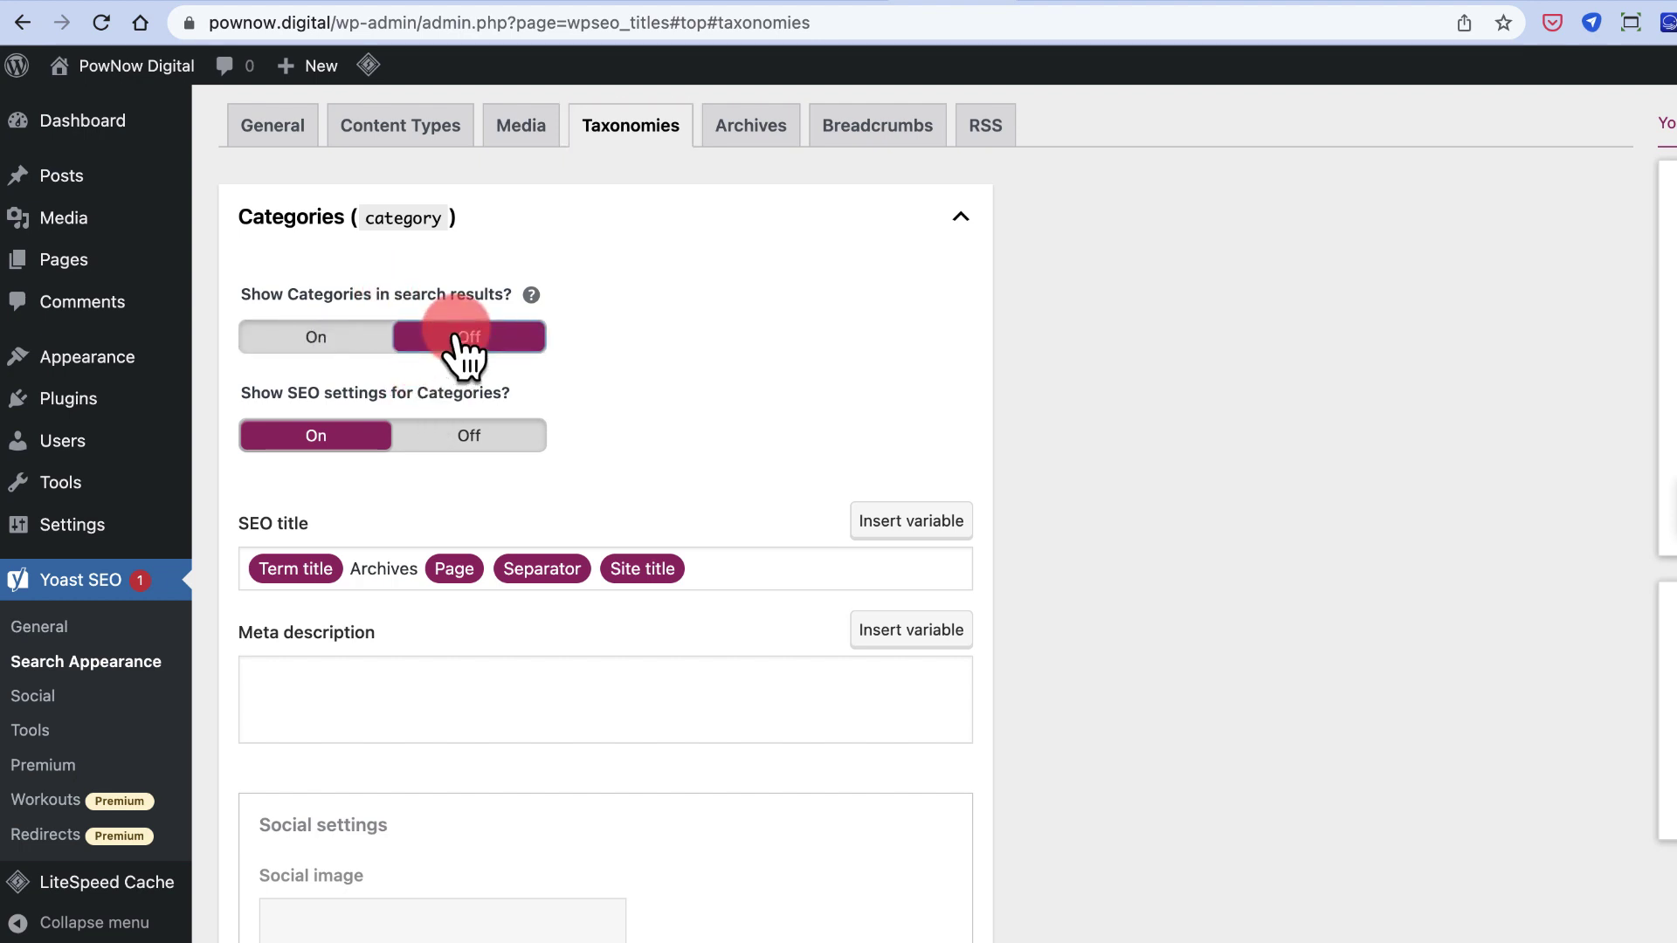
click(306, 339)
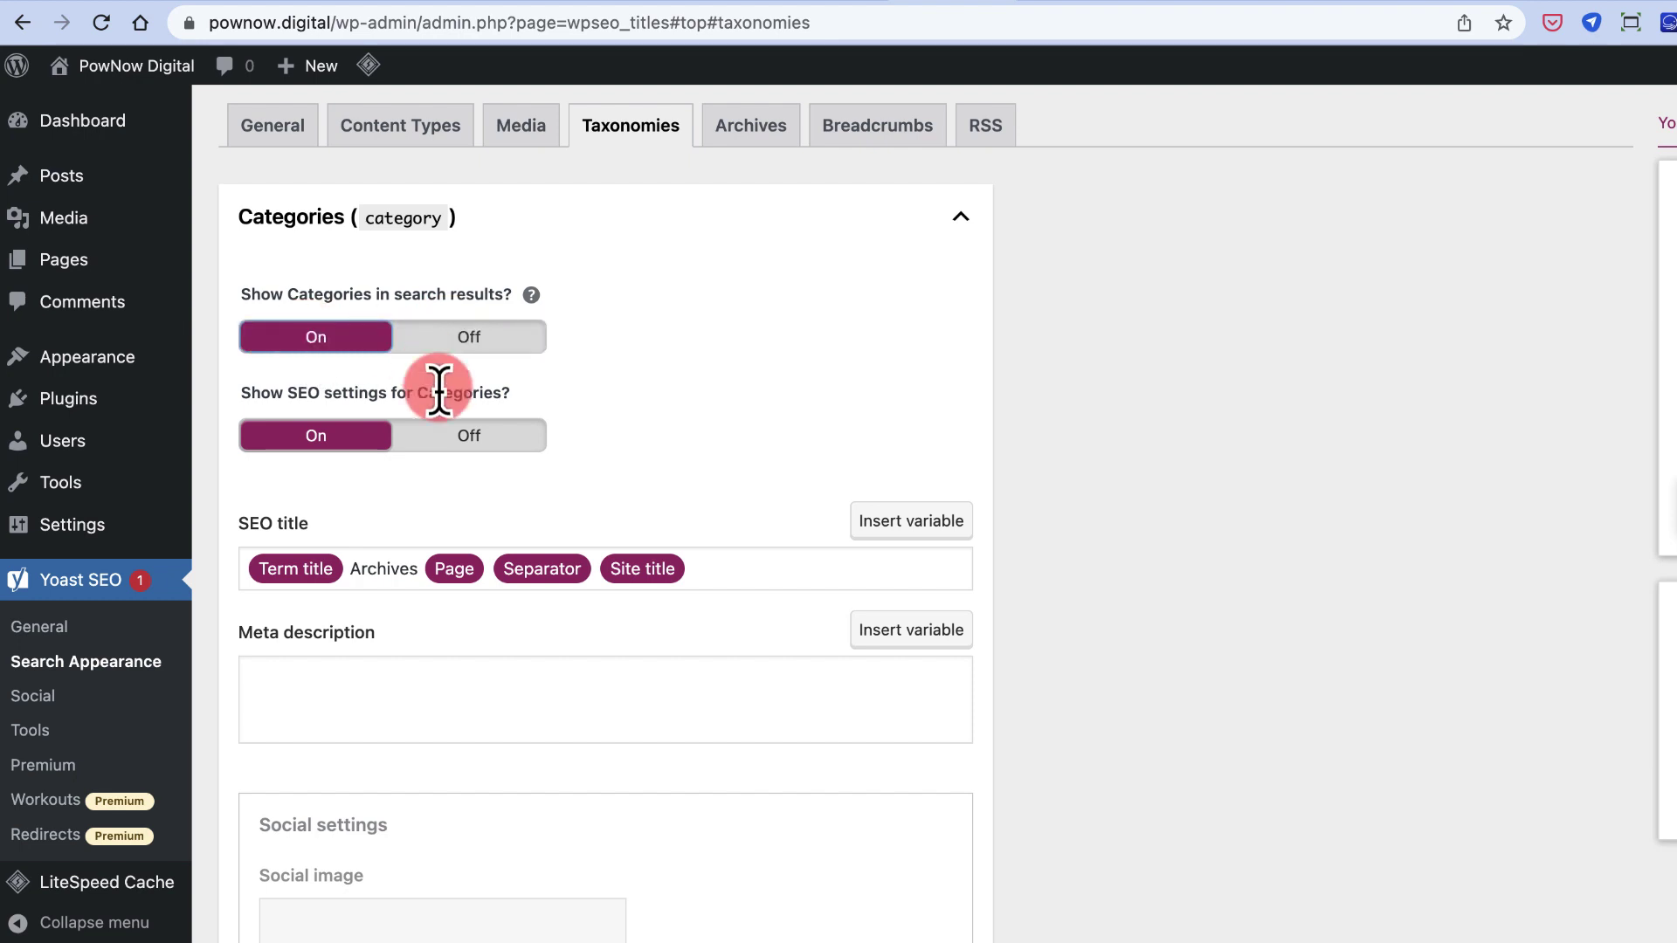
- Turn off both showing Tags in search results and showing SEO settings for Tags
scroll(511, 436, down, 10)
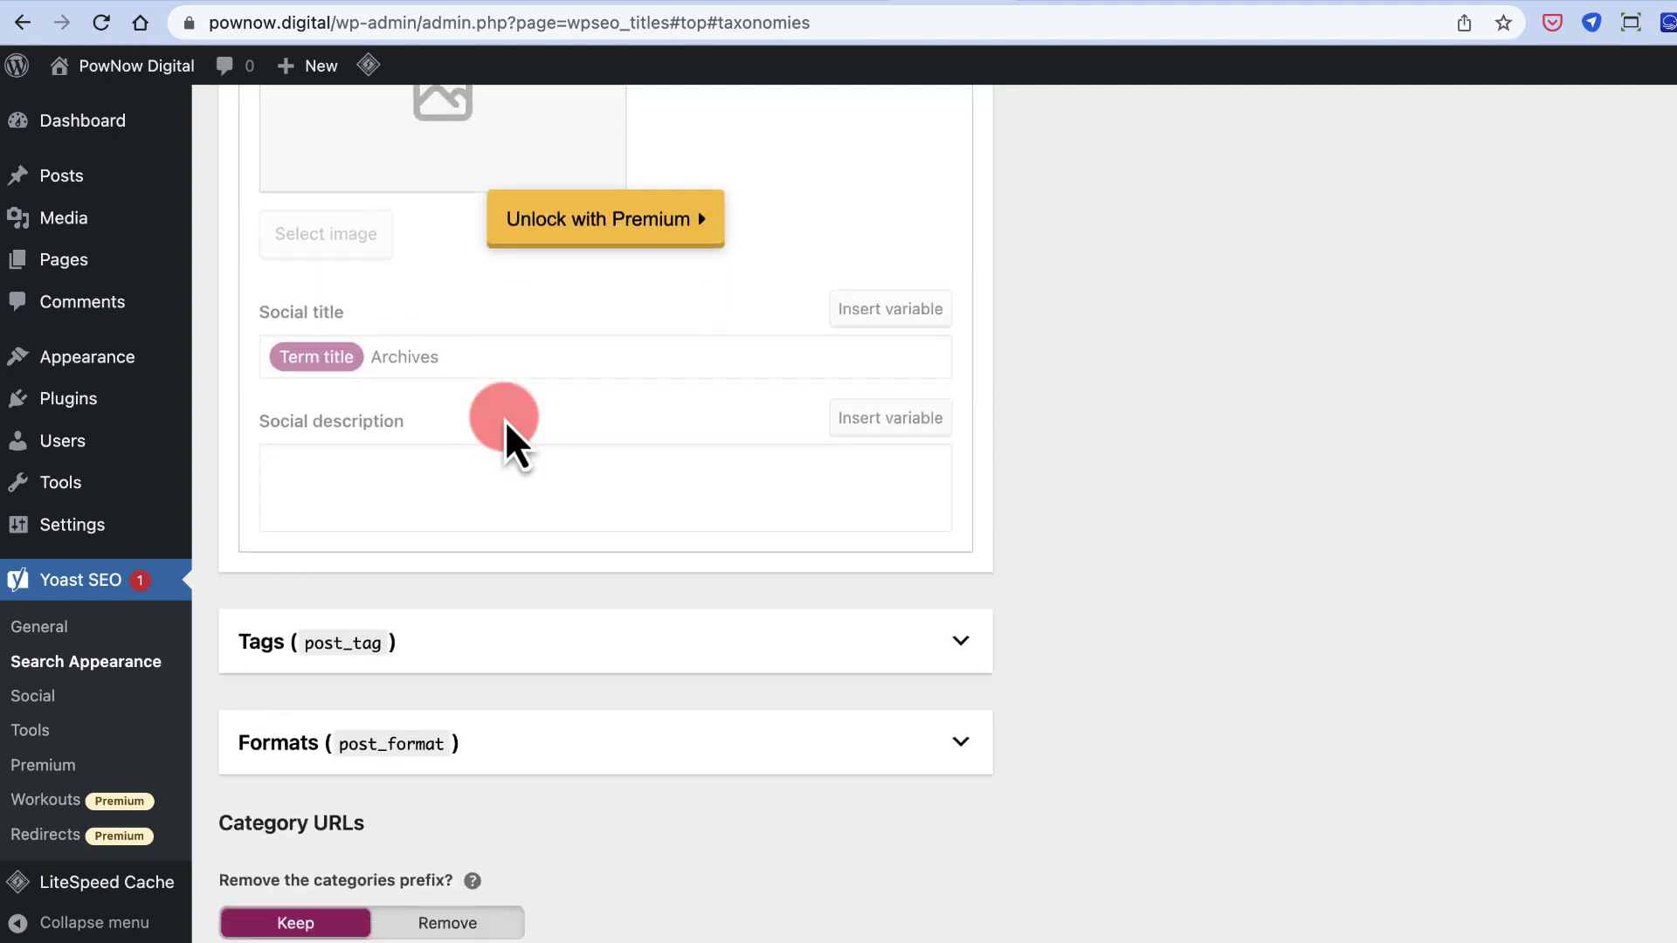
click(599, 611)
scroll(577, 602, down, 1)
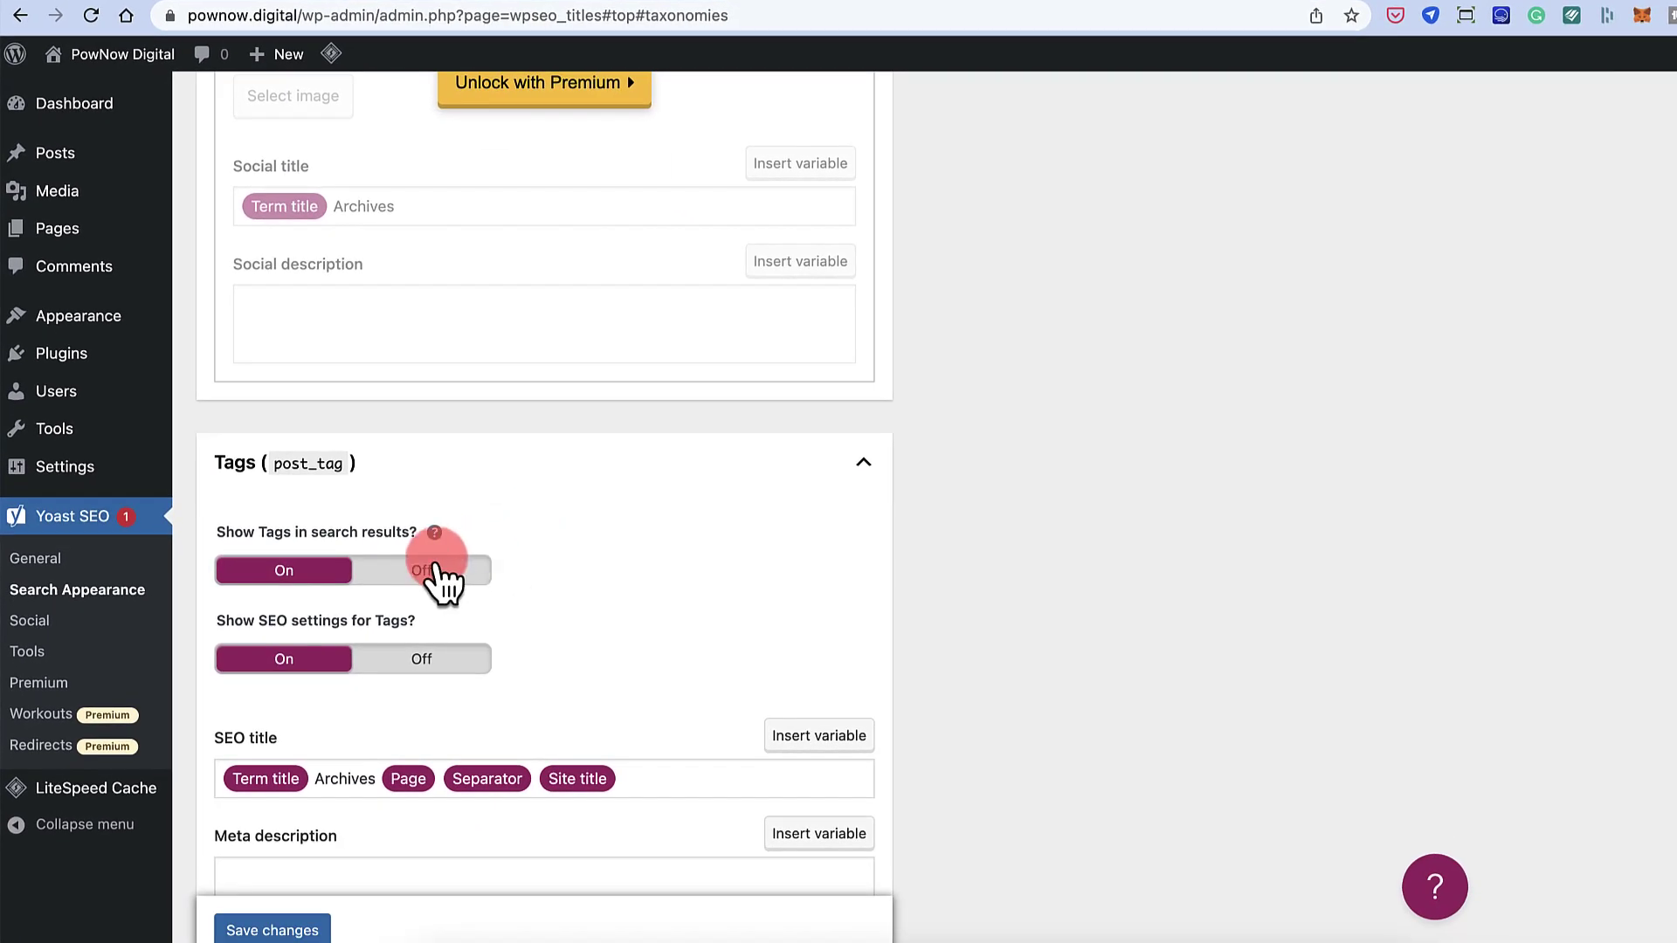
click(469, 639)
scroll(490, 567, down, 2)
click(424, 491)
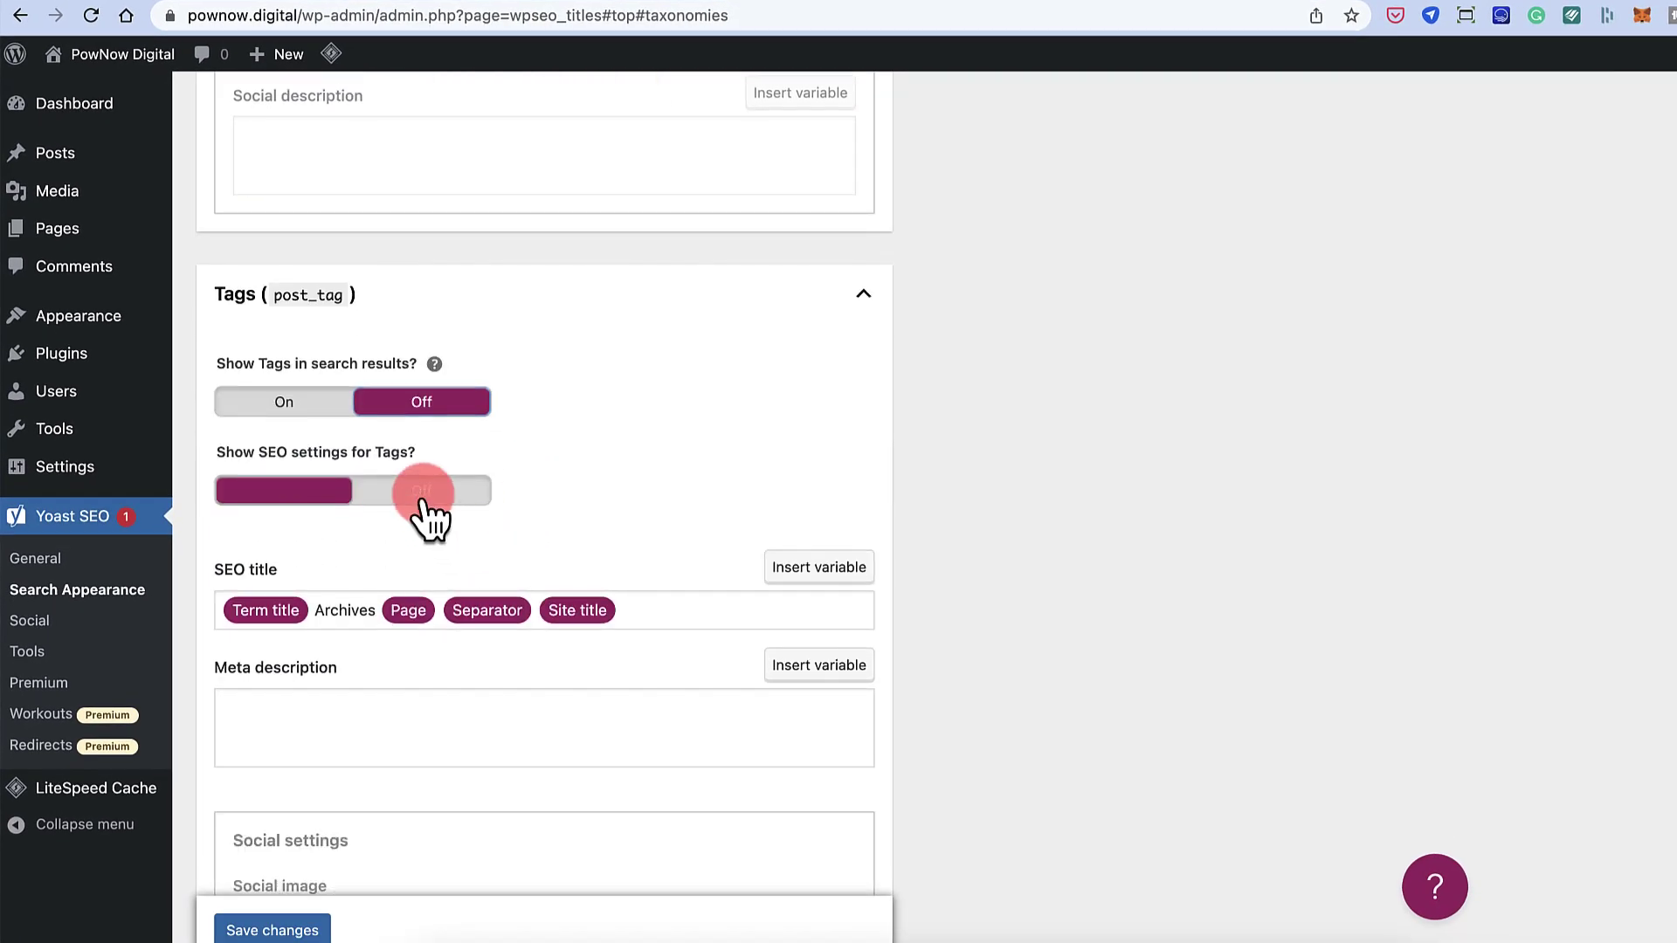
- Turn off format-based archives in the Formats taxonomy settings
scroll(431, 513, down, 10)
click(599, 643)
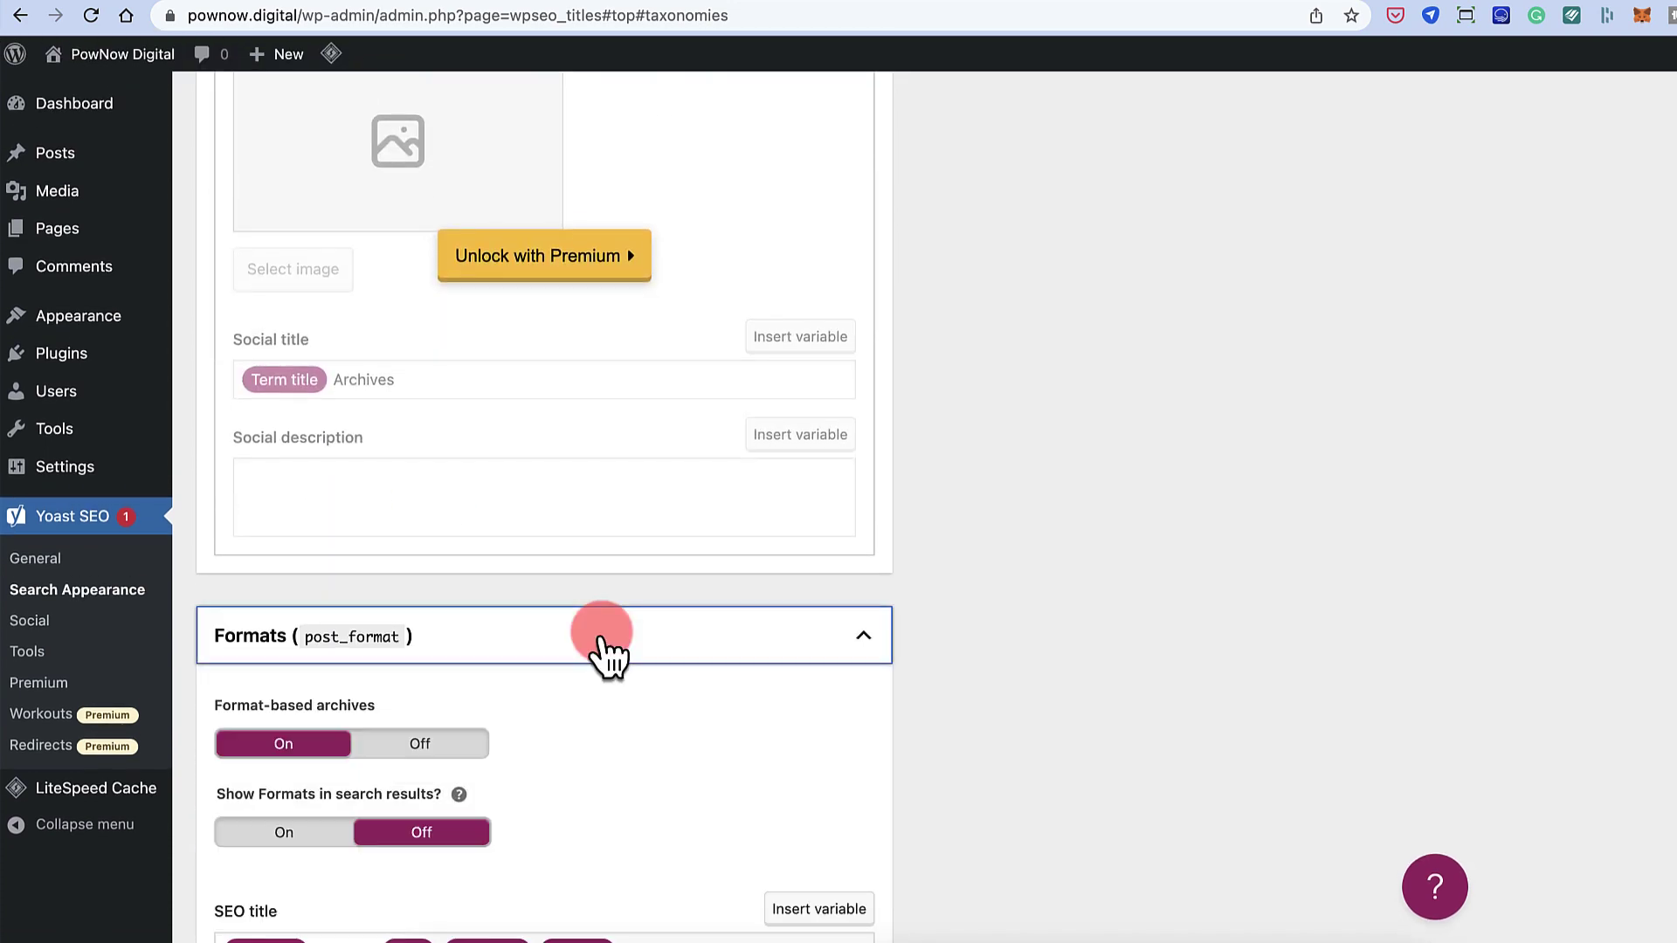
scroll(607, 651, down, 3)
scroll(601, 640, down, 2)
click(421, 426)
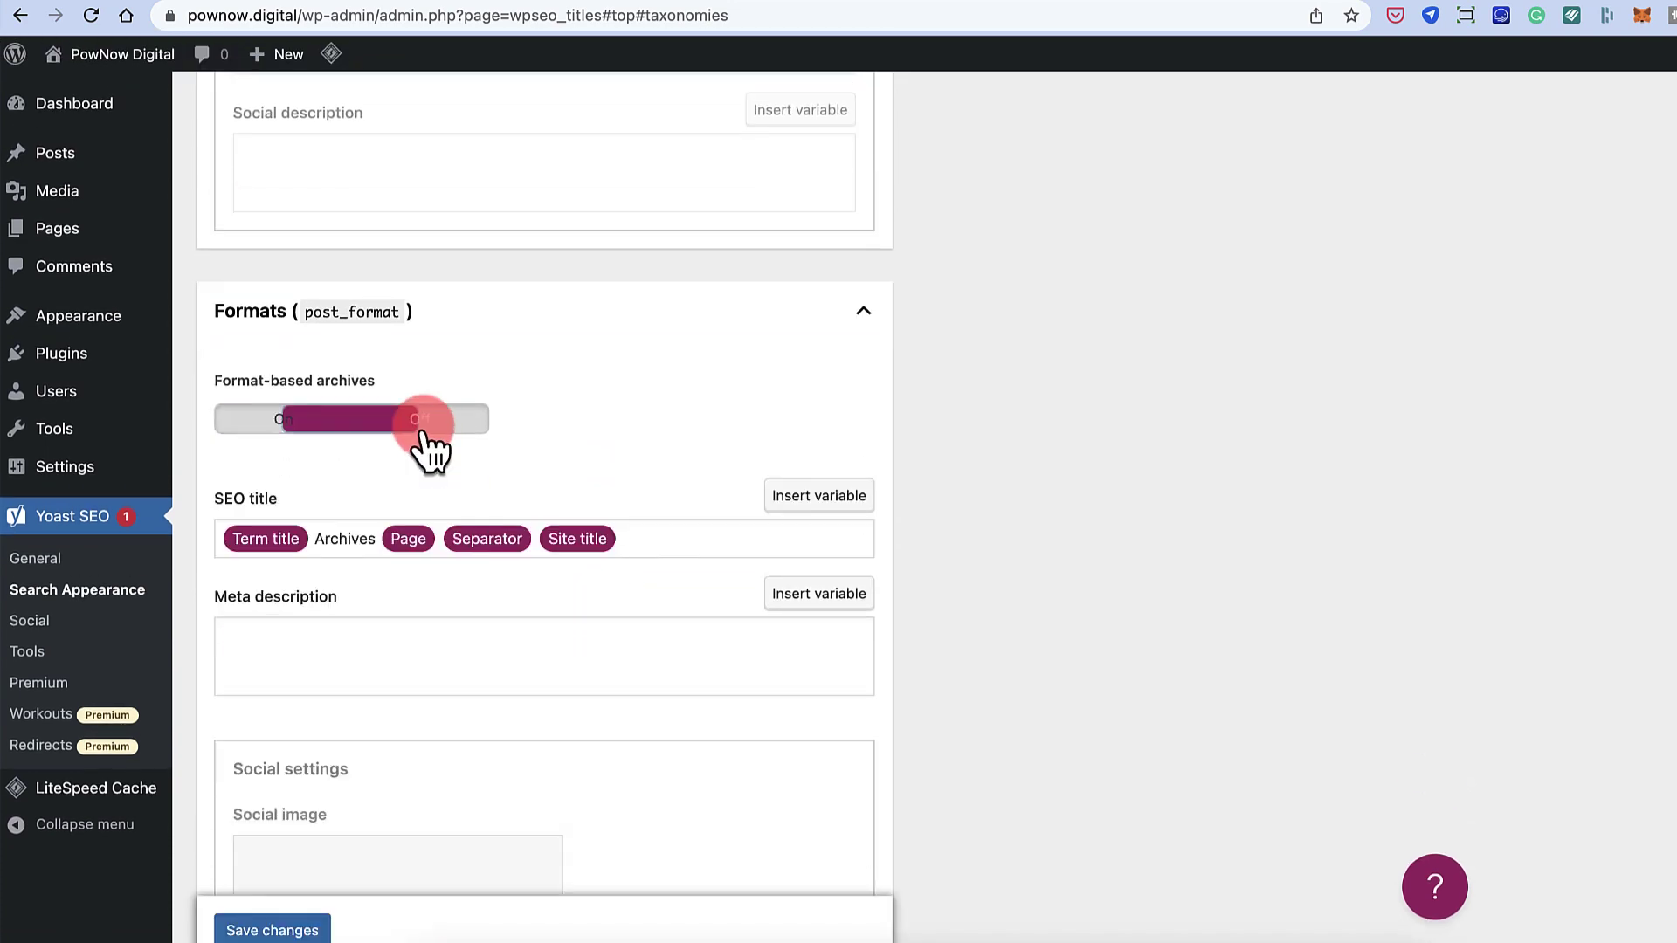
- Save the taxonomy settings with the categories prefix set to Keep, and open the Archives settings
scroll(423, 447, down, 3)
scroll(416, 376, down, 9)
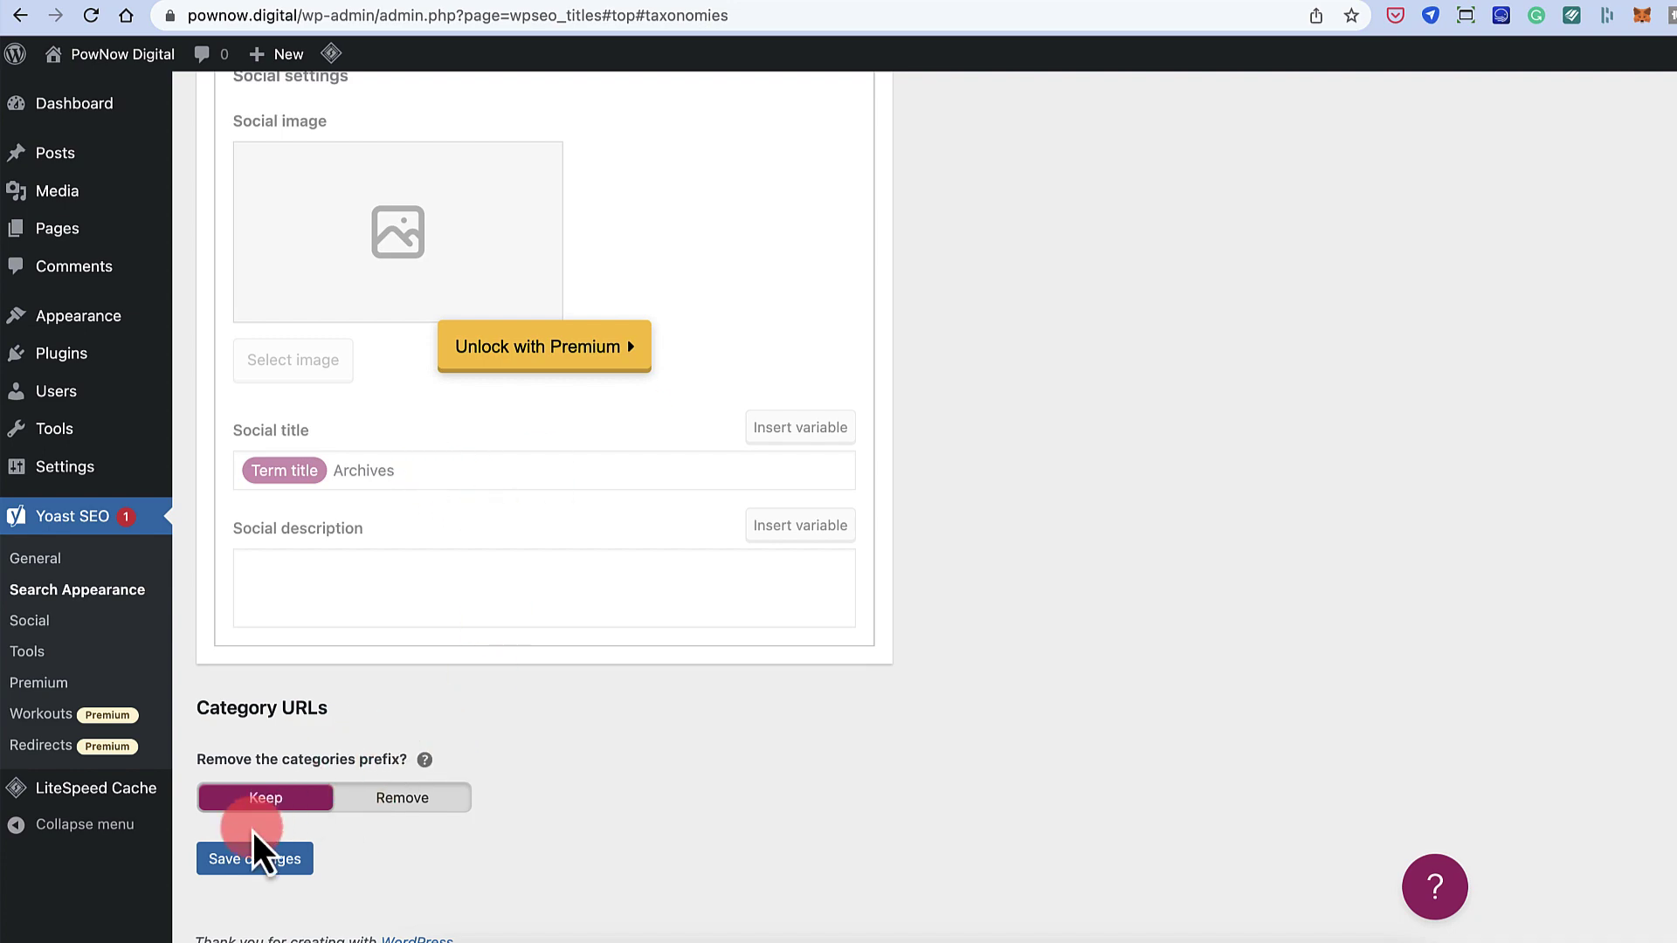
click(254, 860)
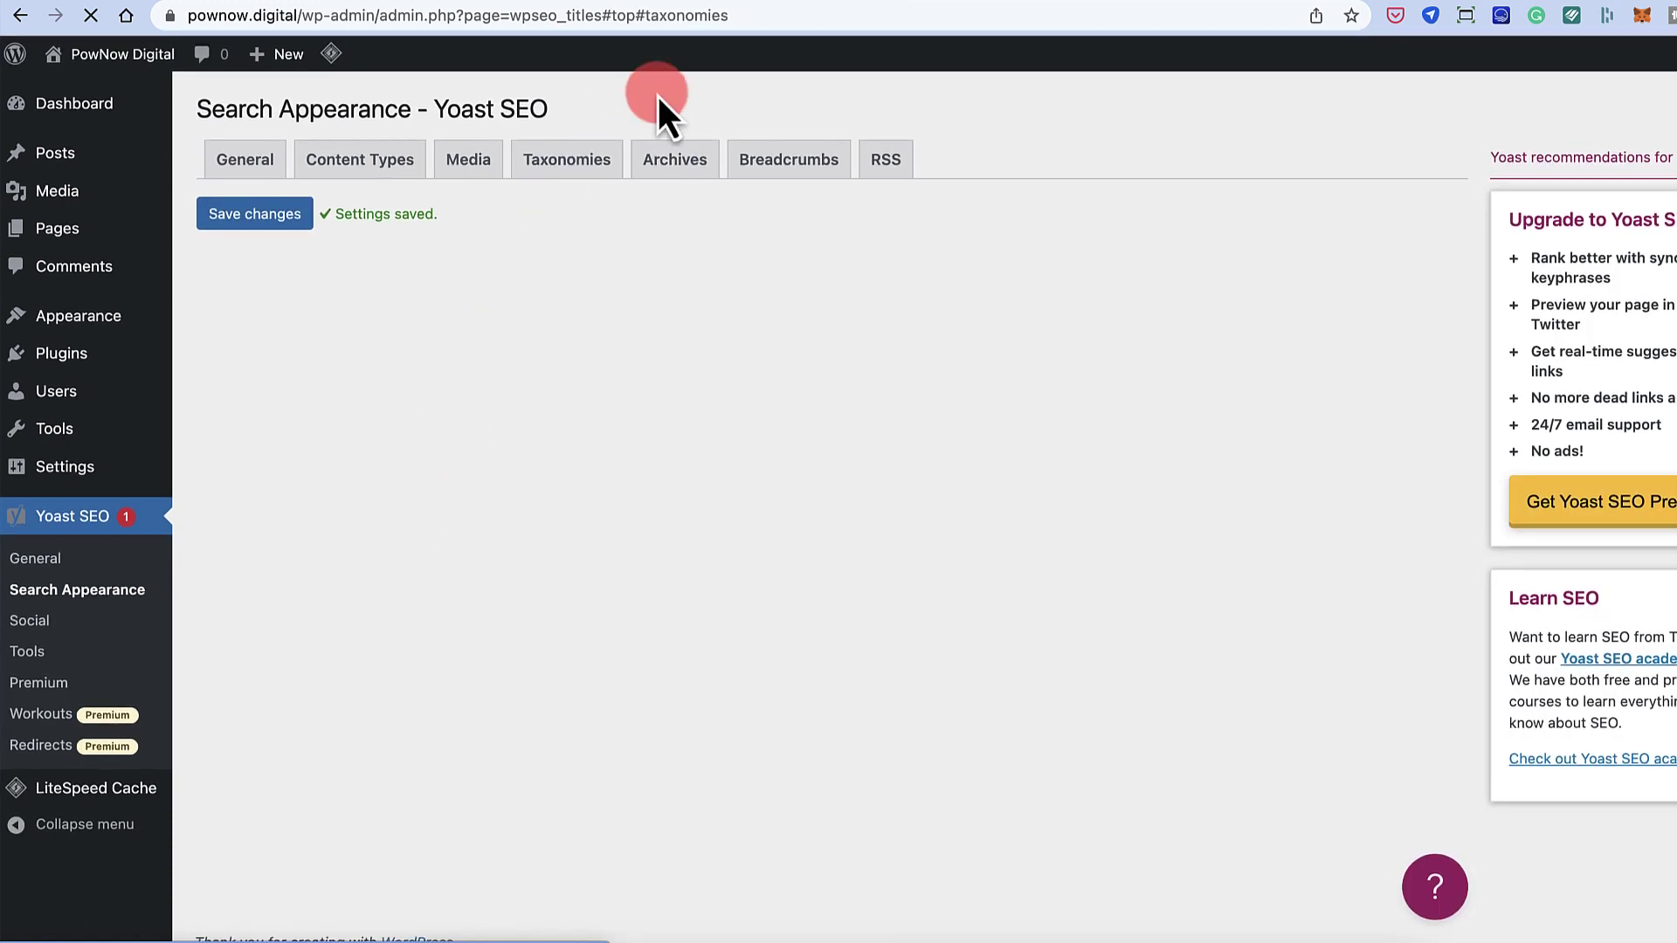
click(675, 161)
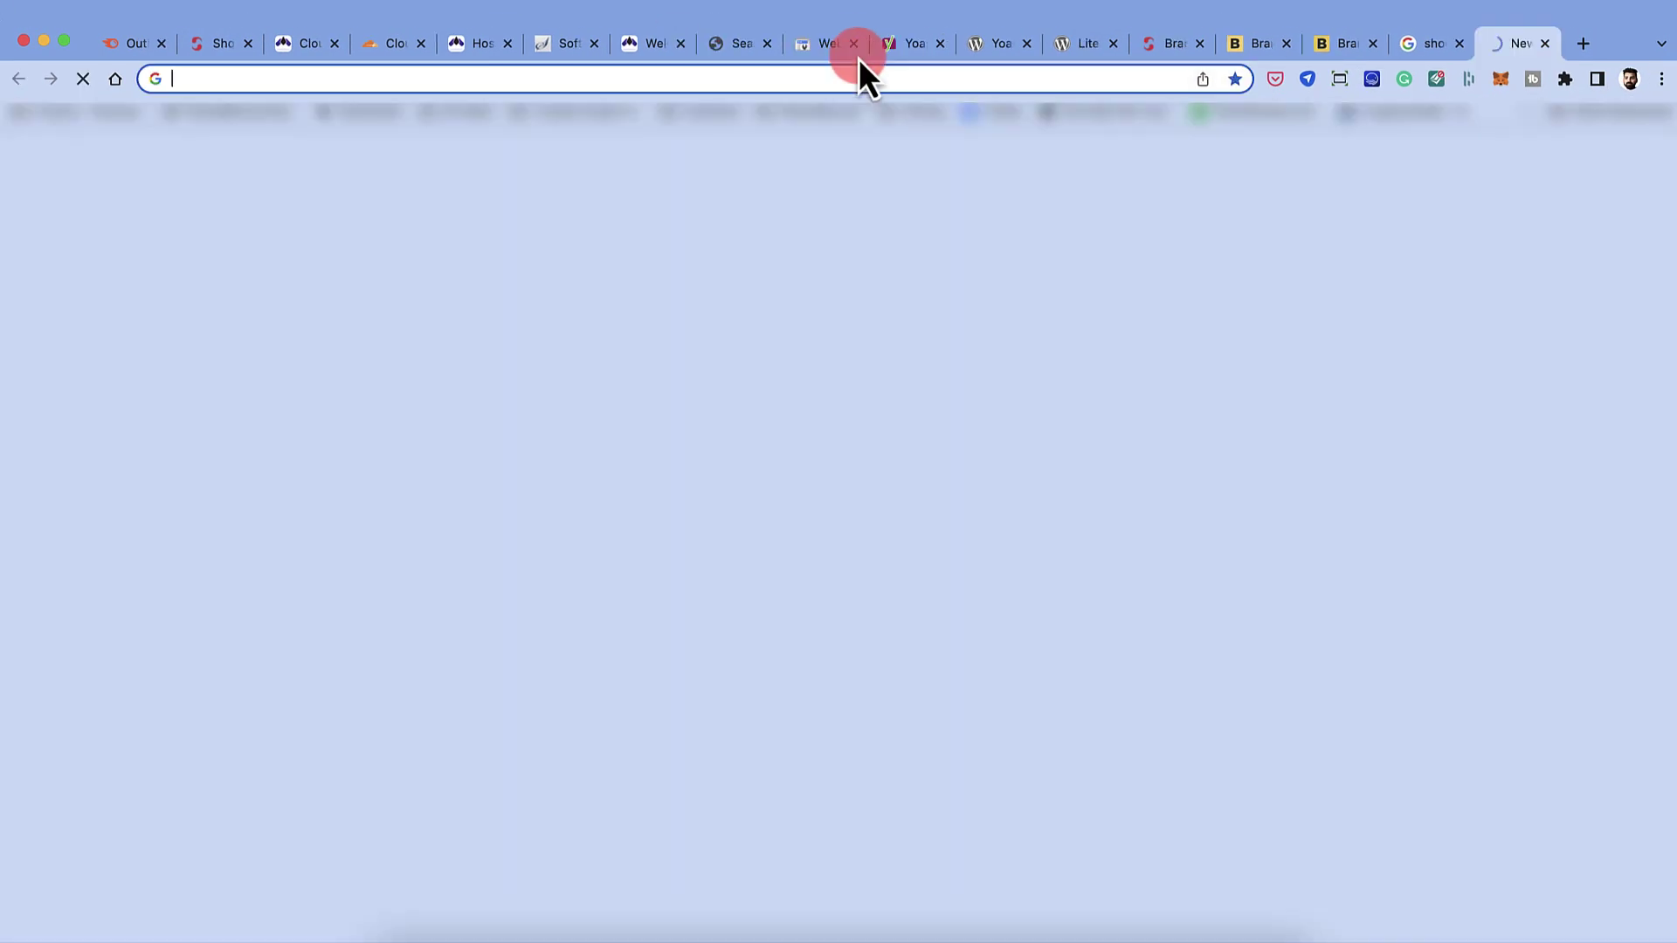
- Open the ShoutMeLoud website in a new tab and browse its author archive, including the second page of posts
click(775, 44)
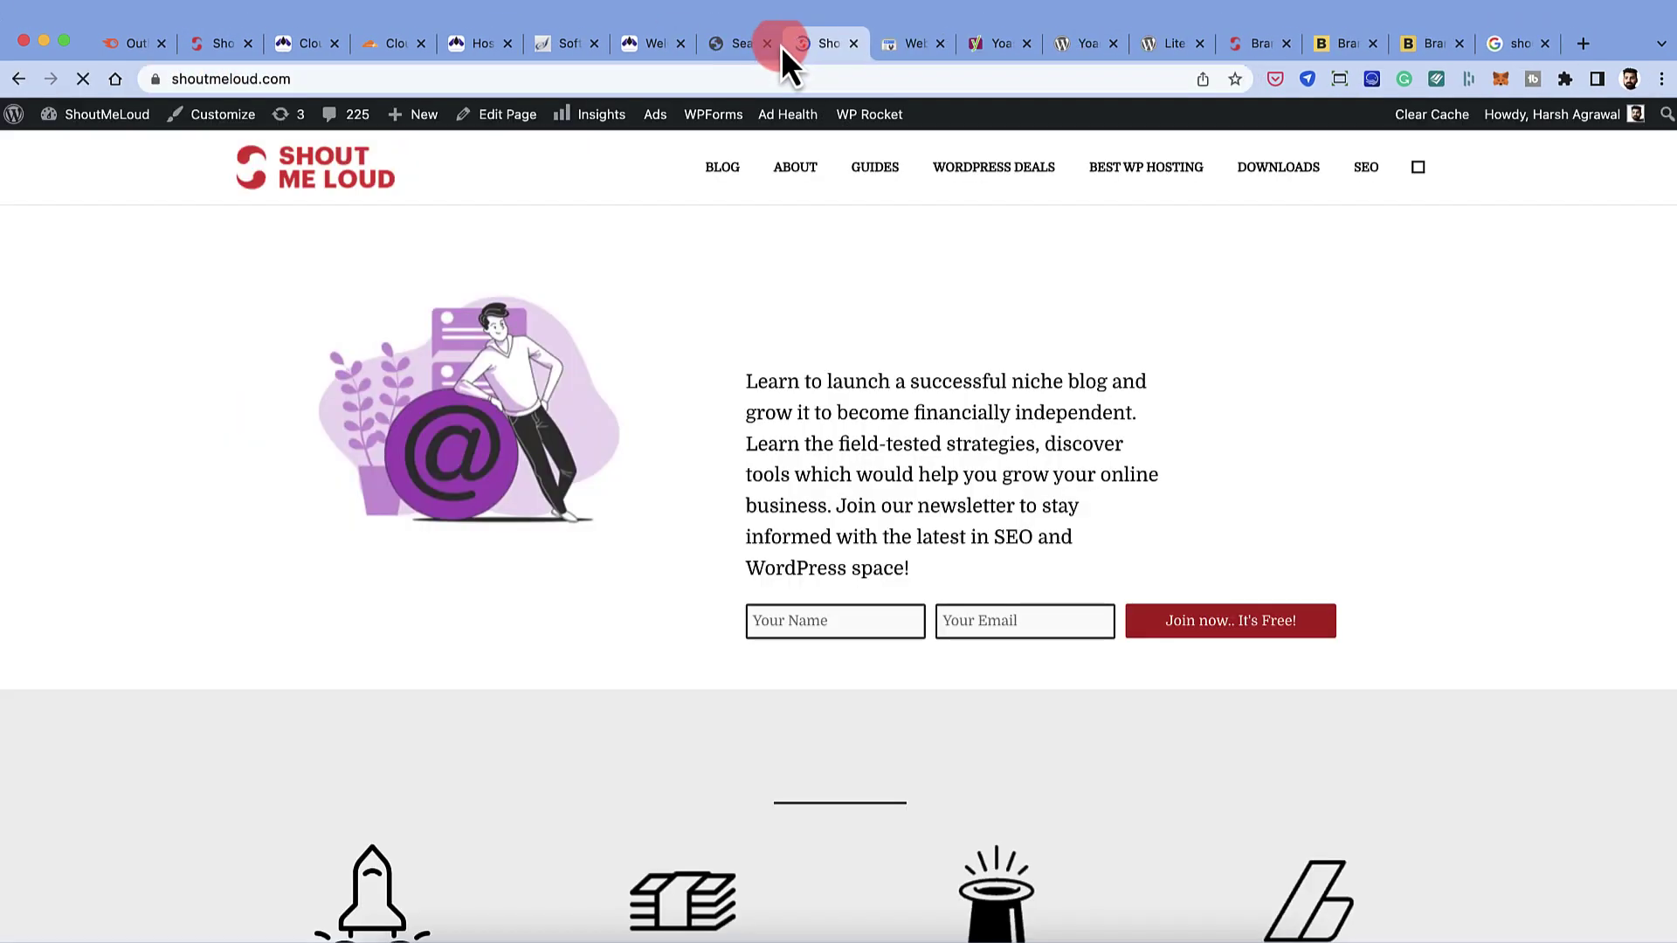
scroll(762, 466, down, 10)
click(693, 622)
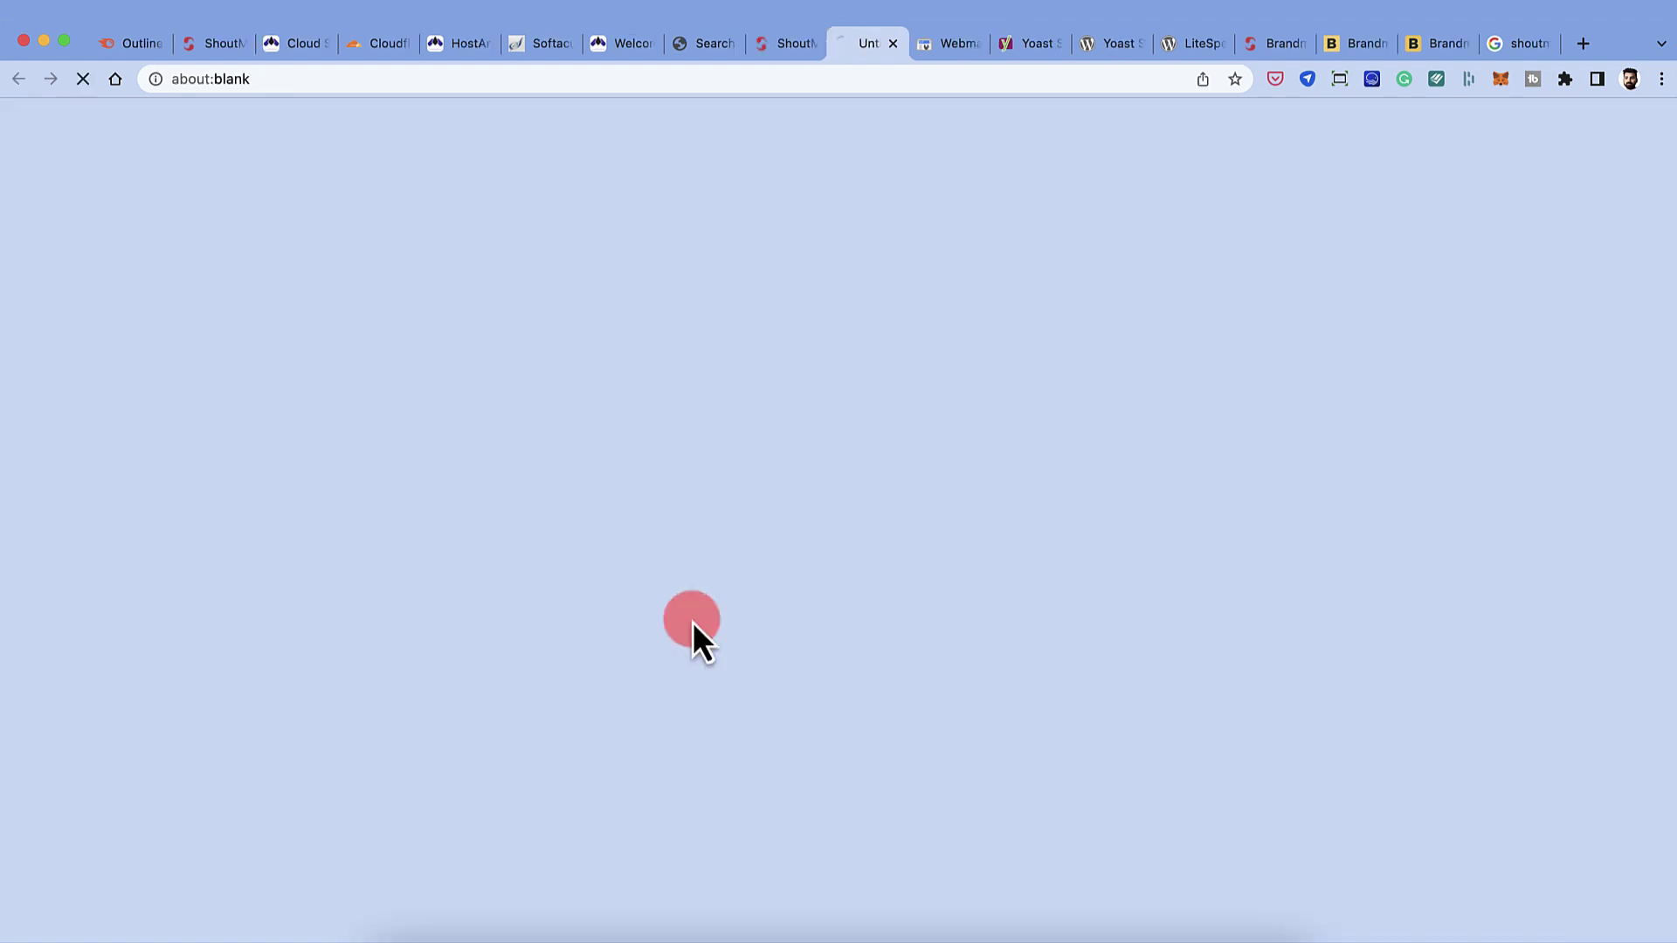
click(809, 42)
click(809, 42)
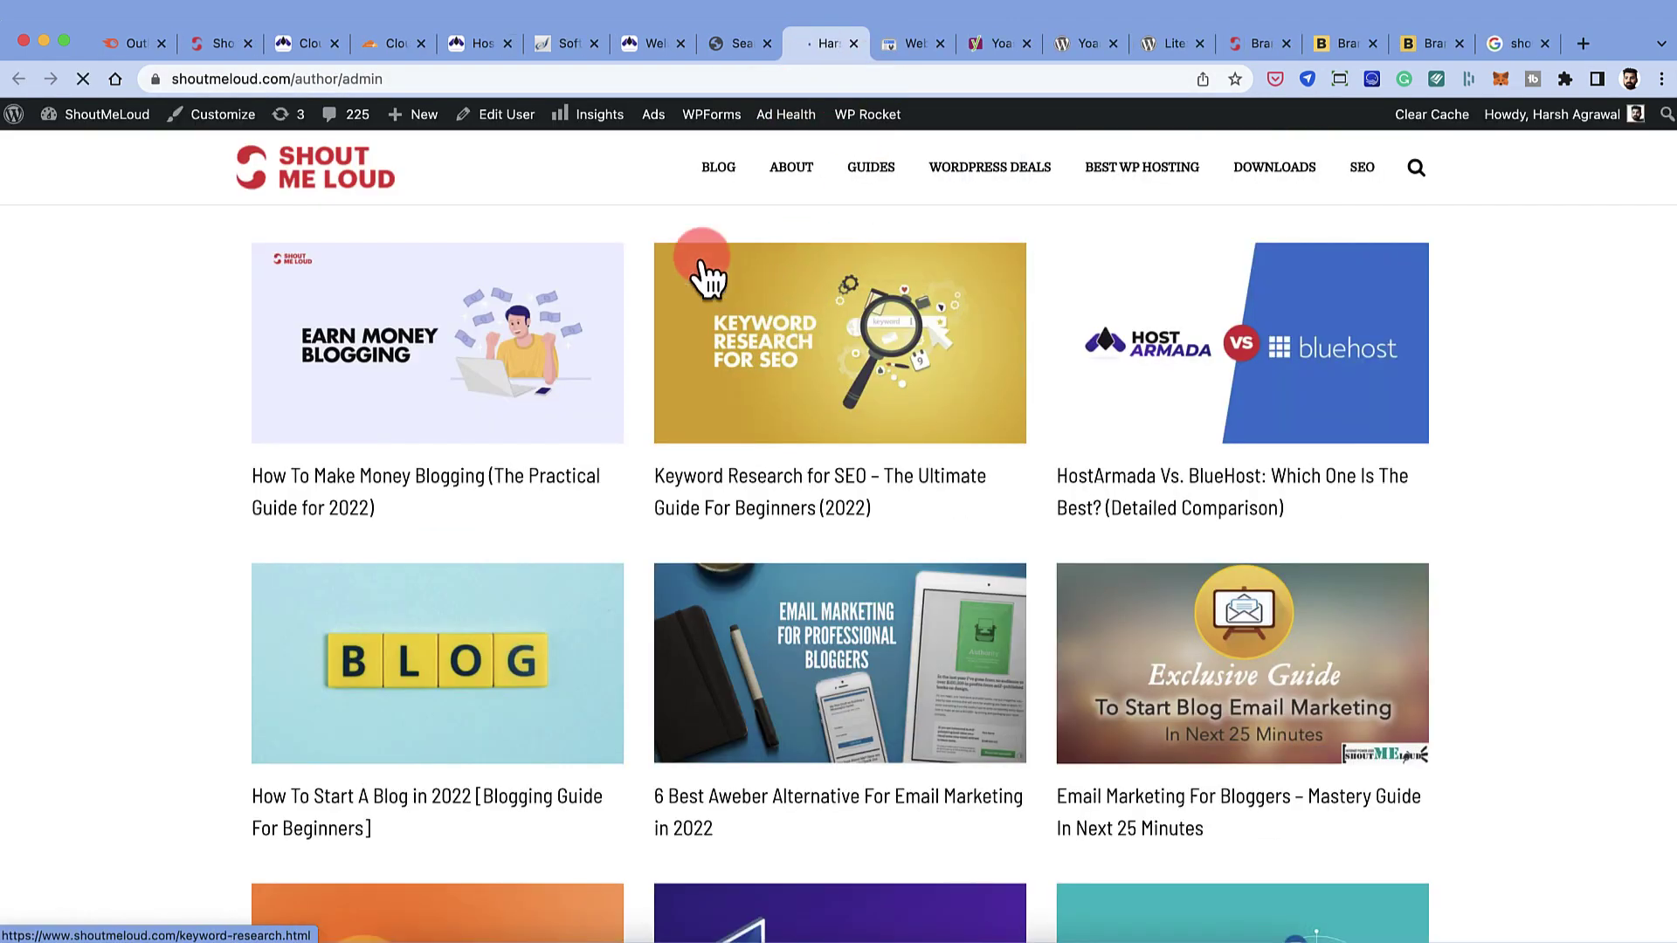
scroll(607, 339, down, 5)
scroll(599, 329, down, 8)
scroll(599, 330, up, 11)
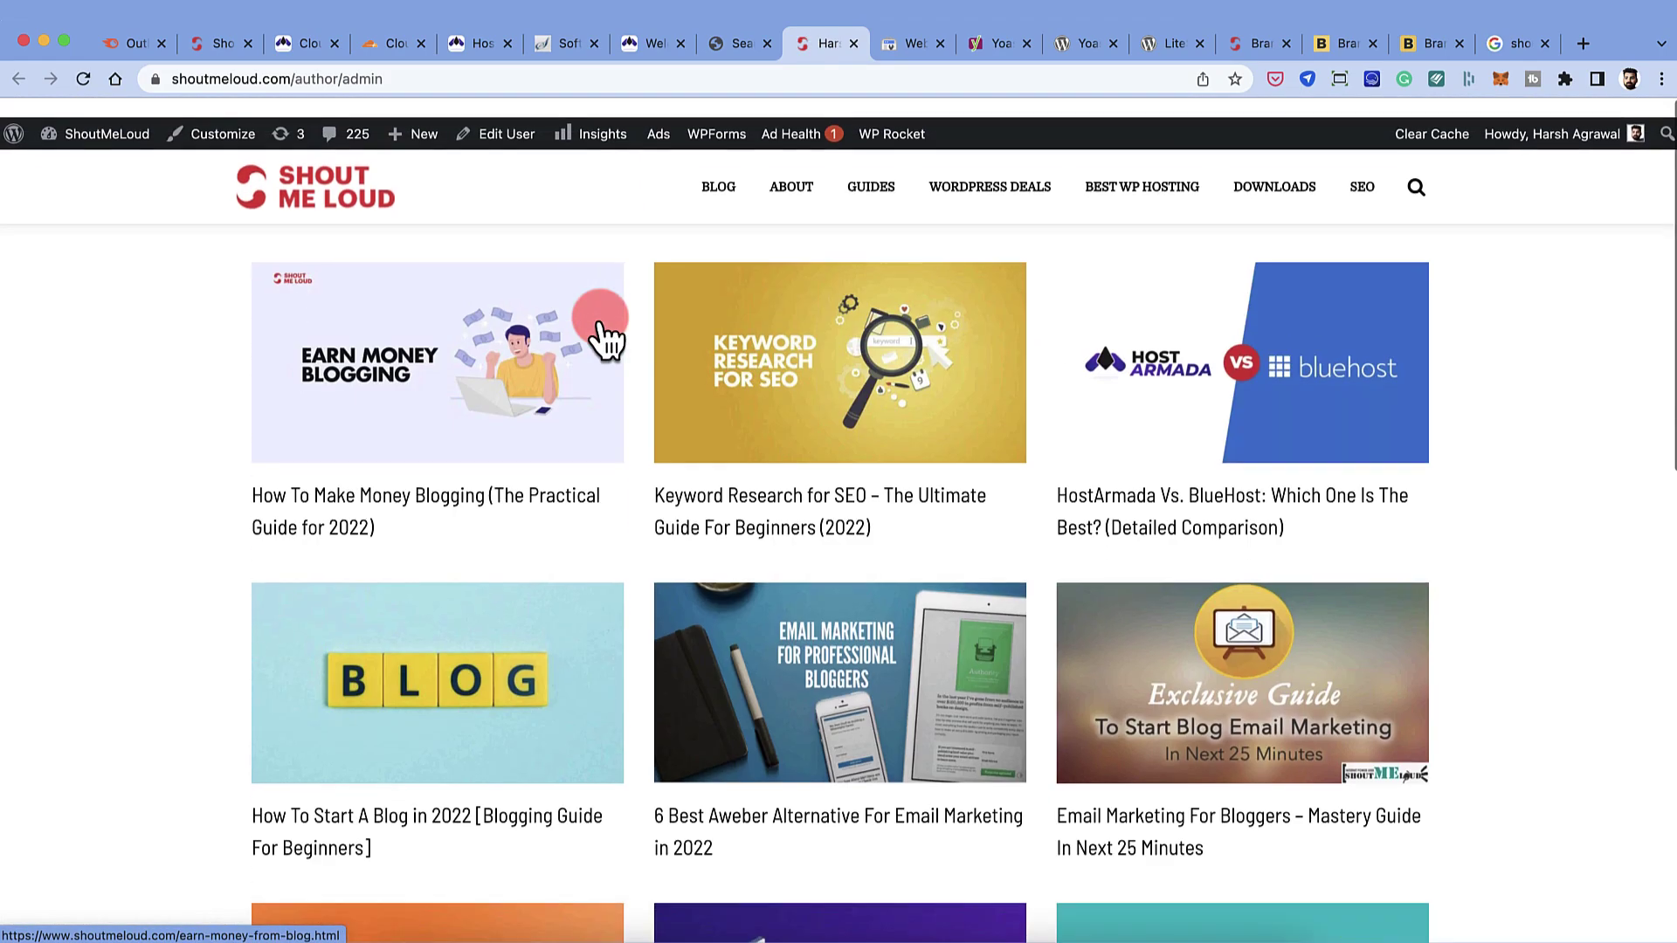
scroll(599, 329, down, 5)
click(736, 661)
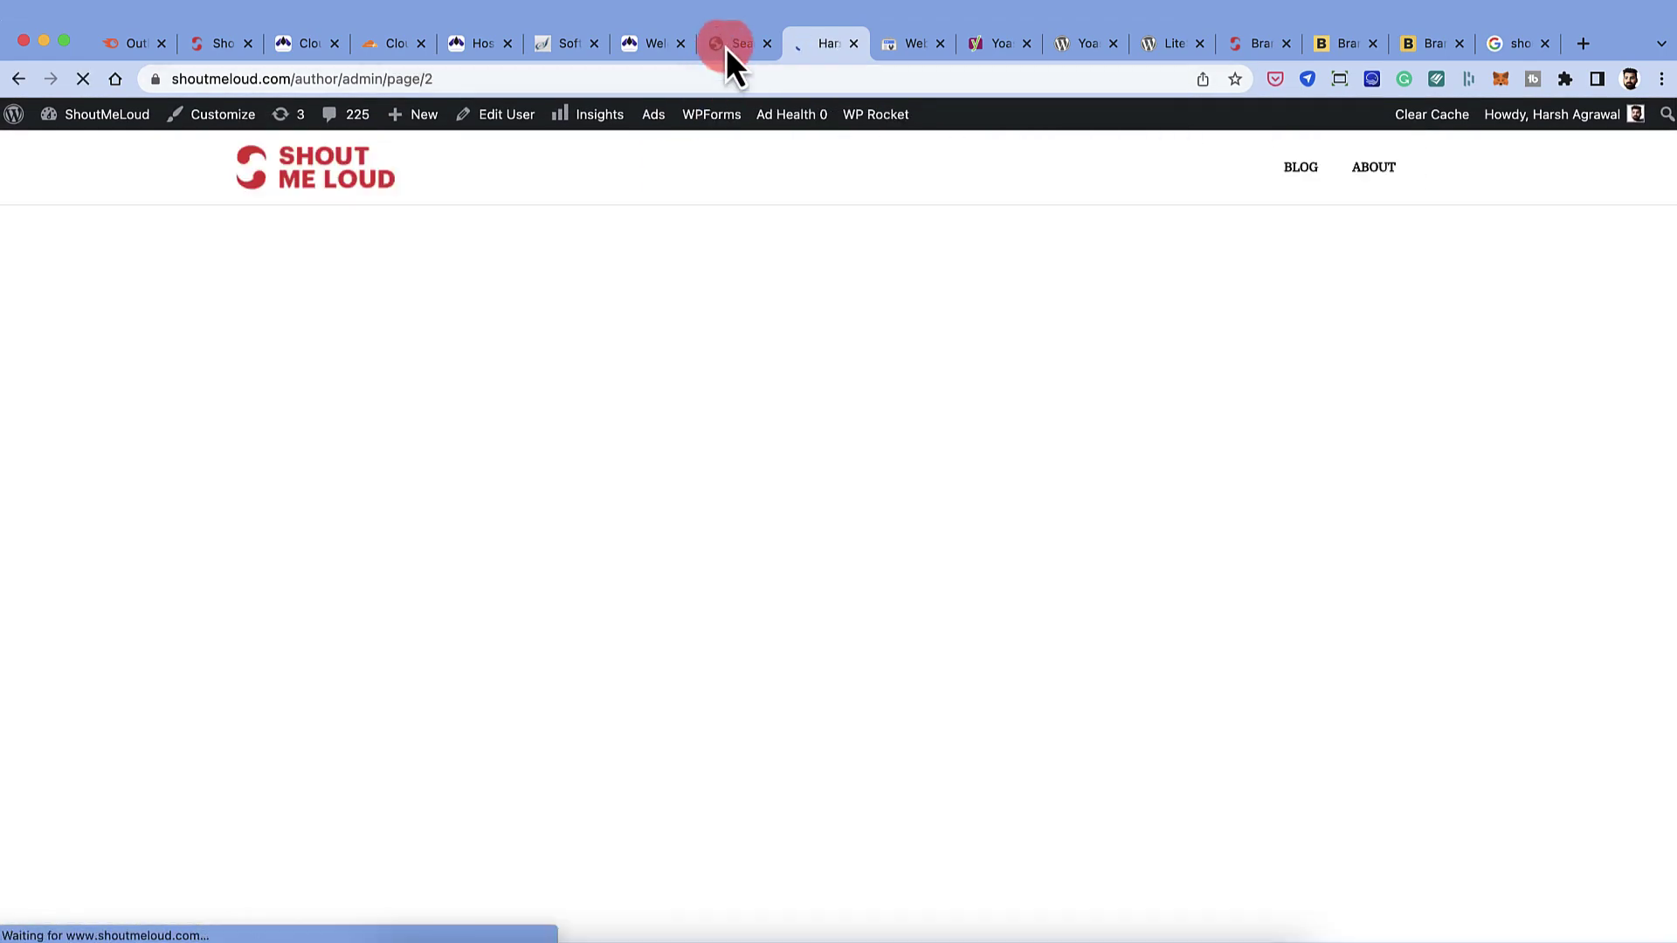
- Back in the PowNow Digital Archives settings, turn off both author archives and date archives, and save the changes
click(727, 45)
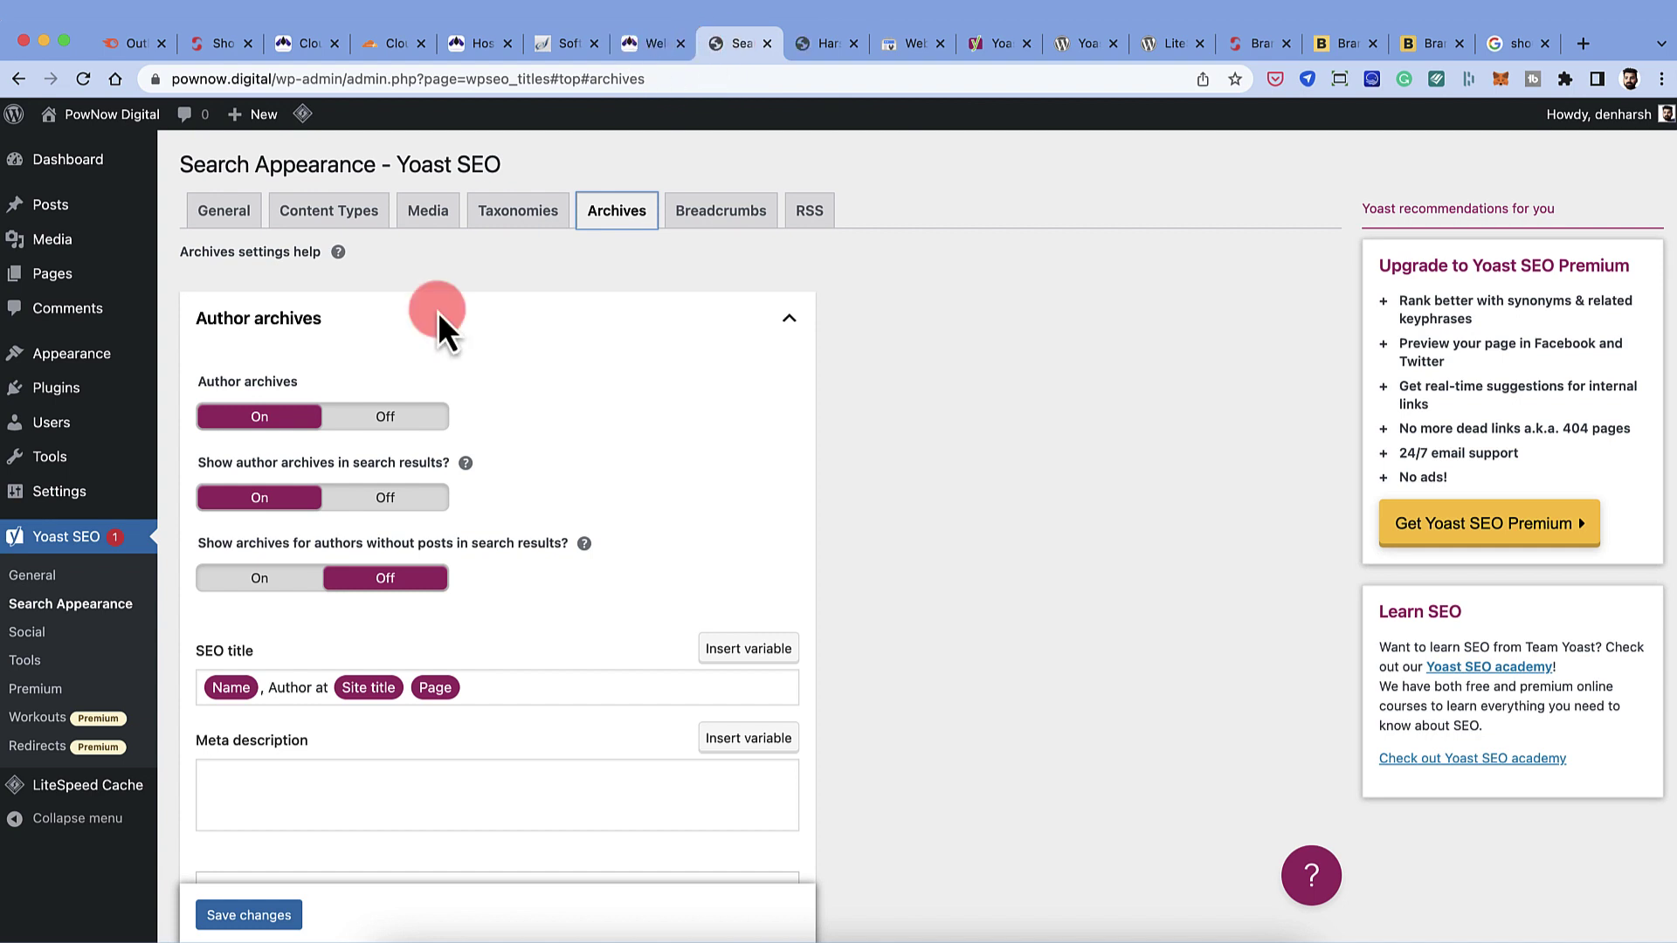
click(386, 416)
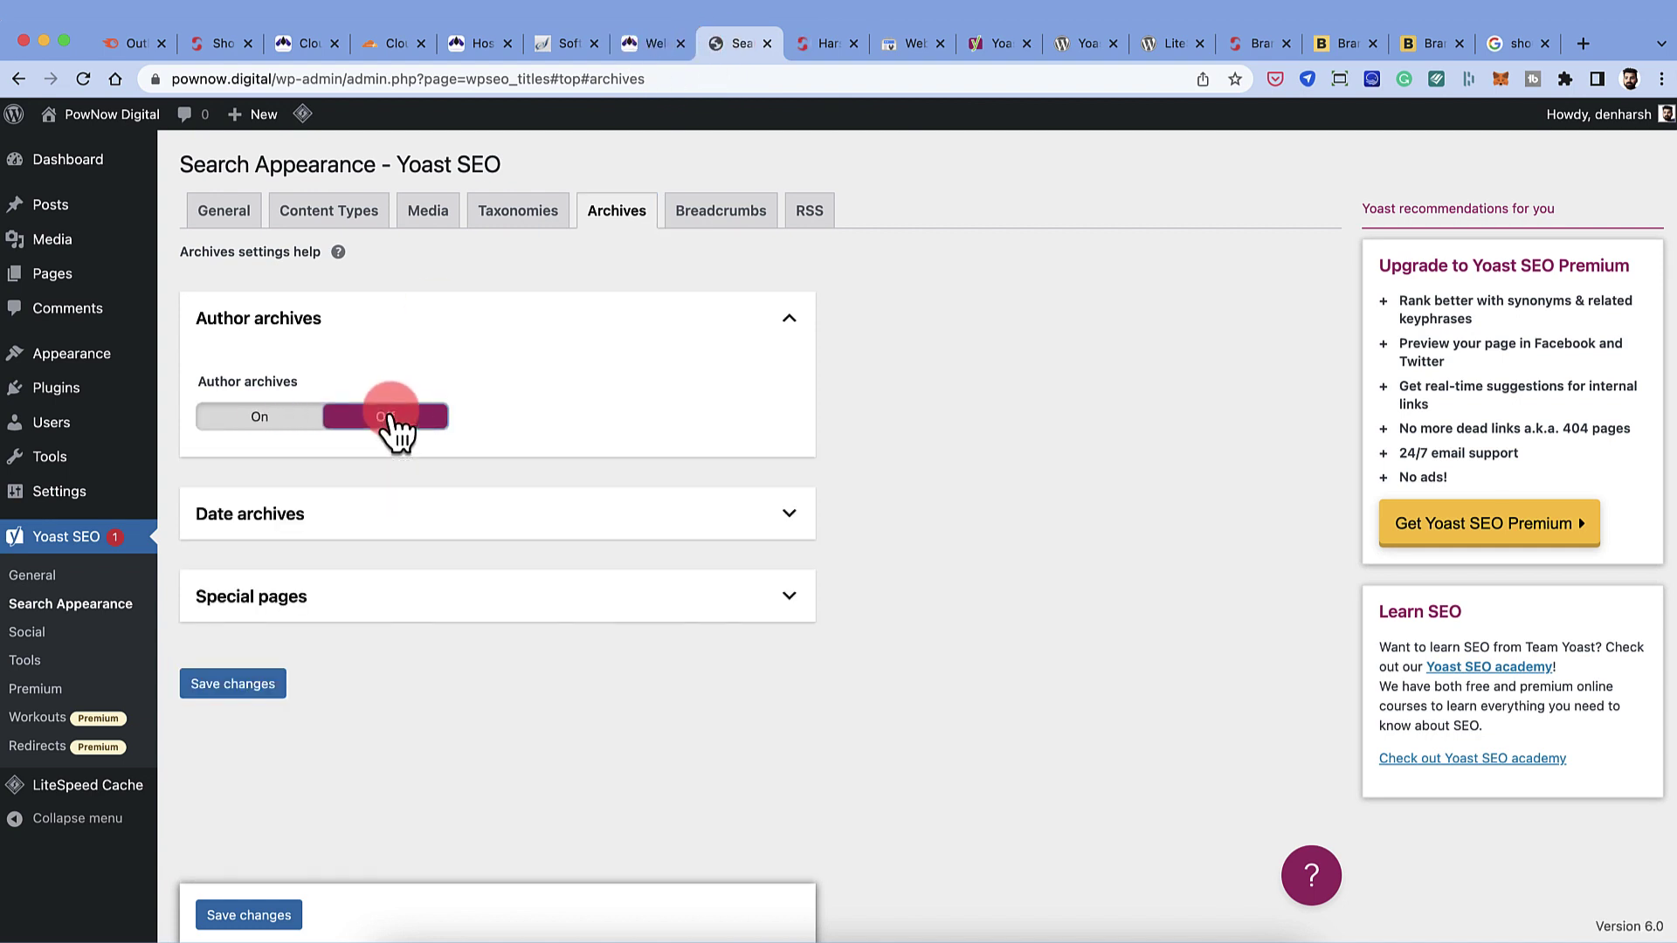
click(360, 524)
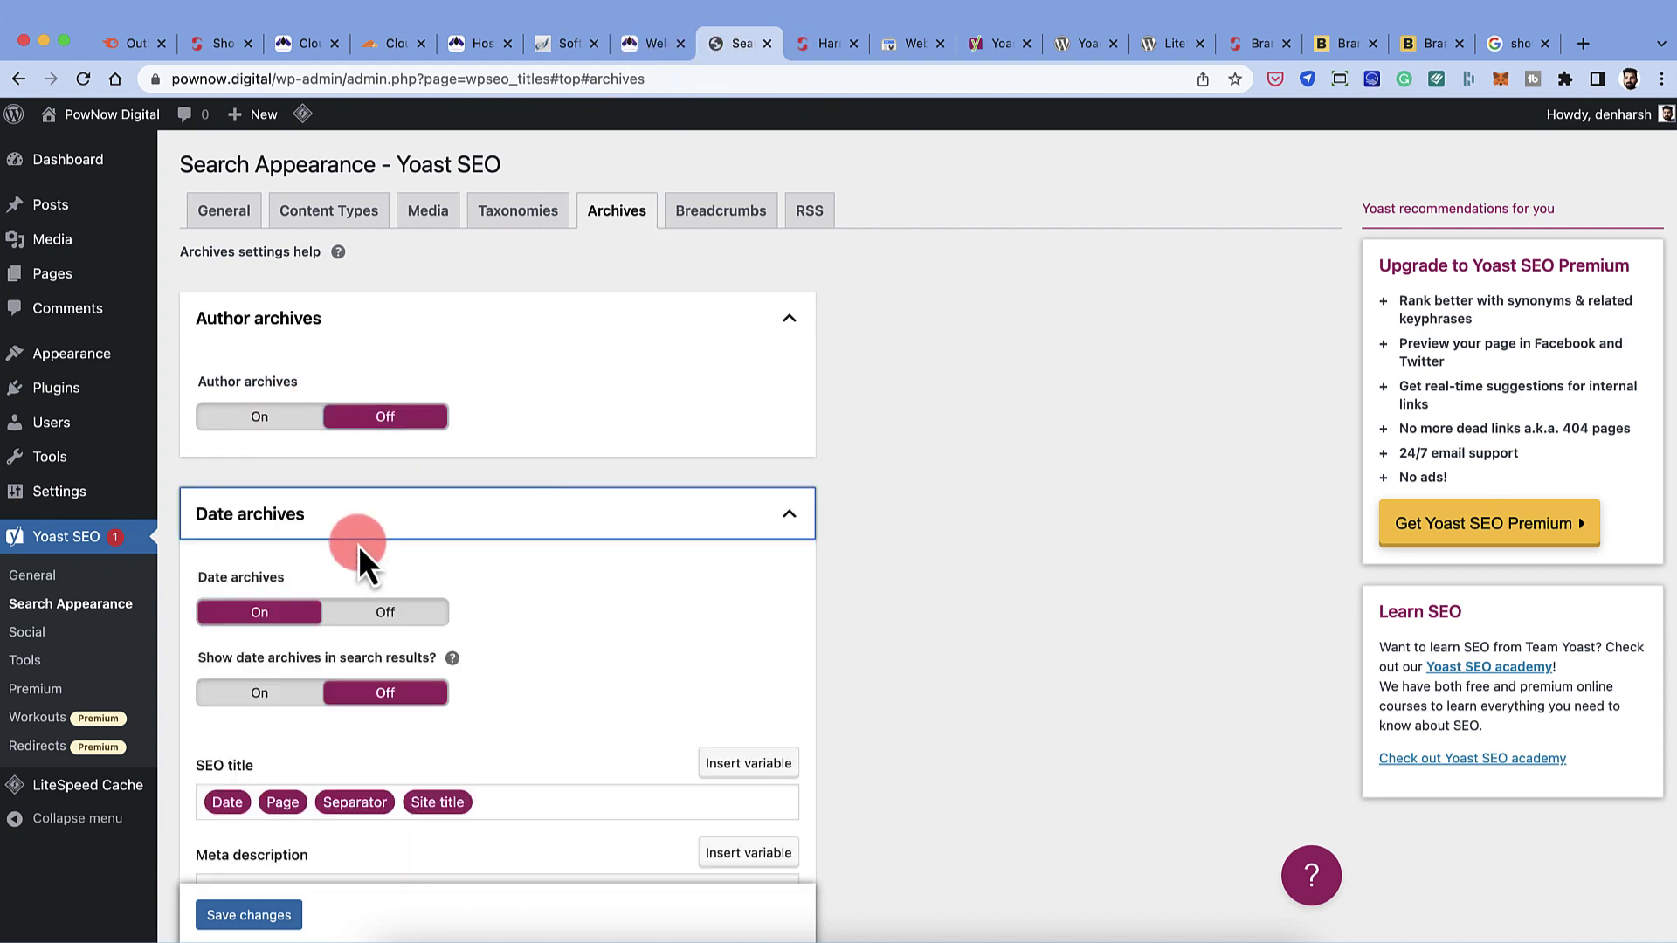
click(394, 614)
click(419, 706)
scroll(420, 704, down, 3)
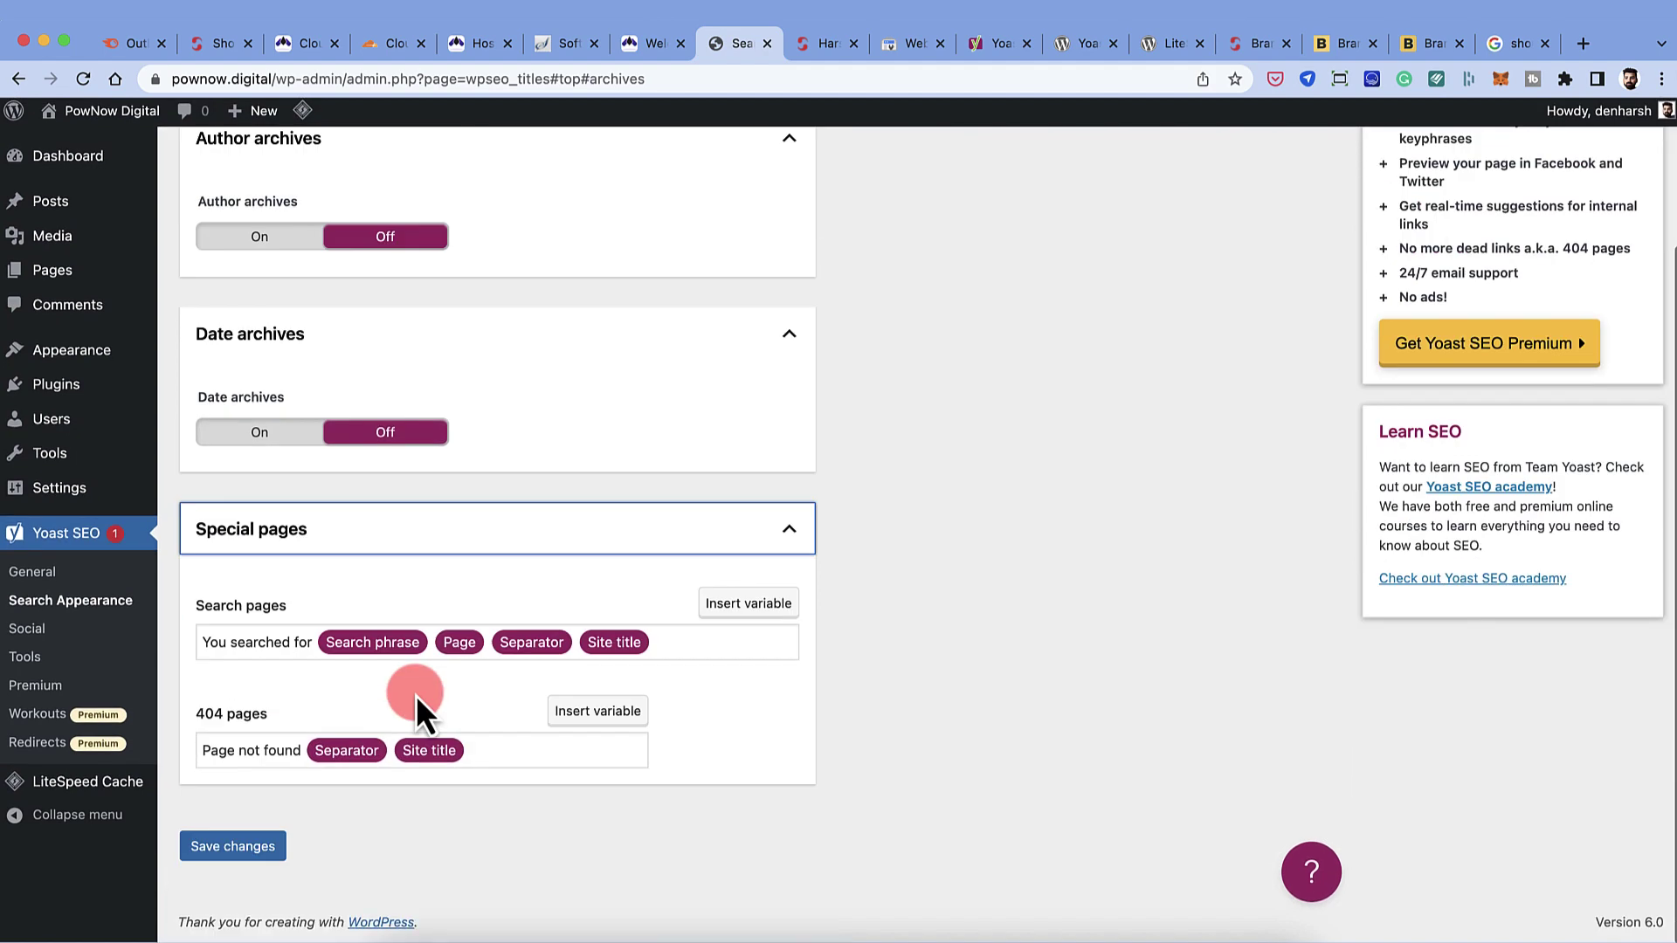
click(236, 852)
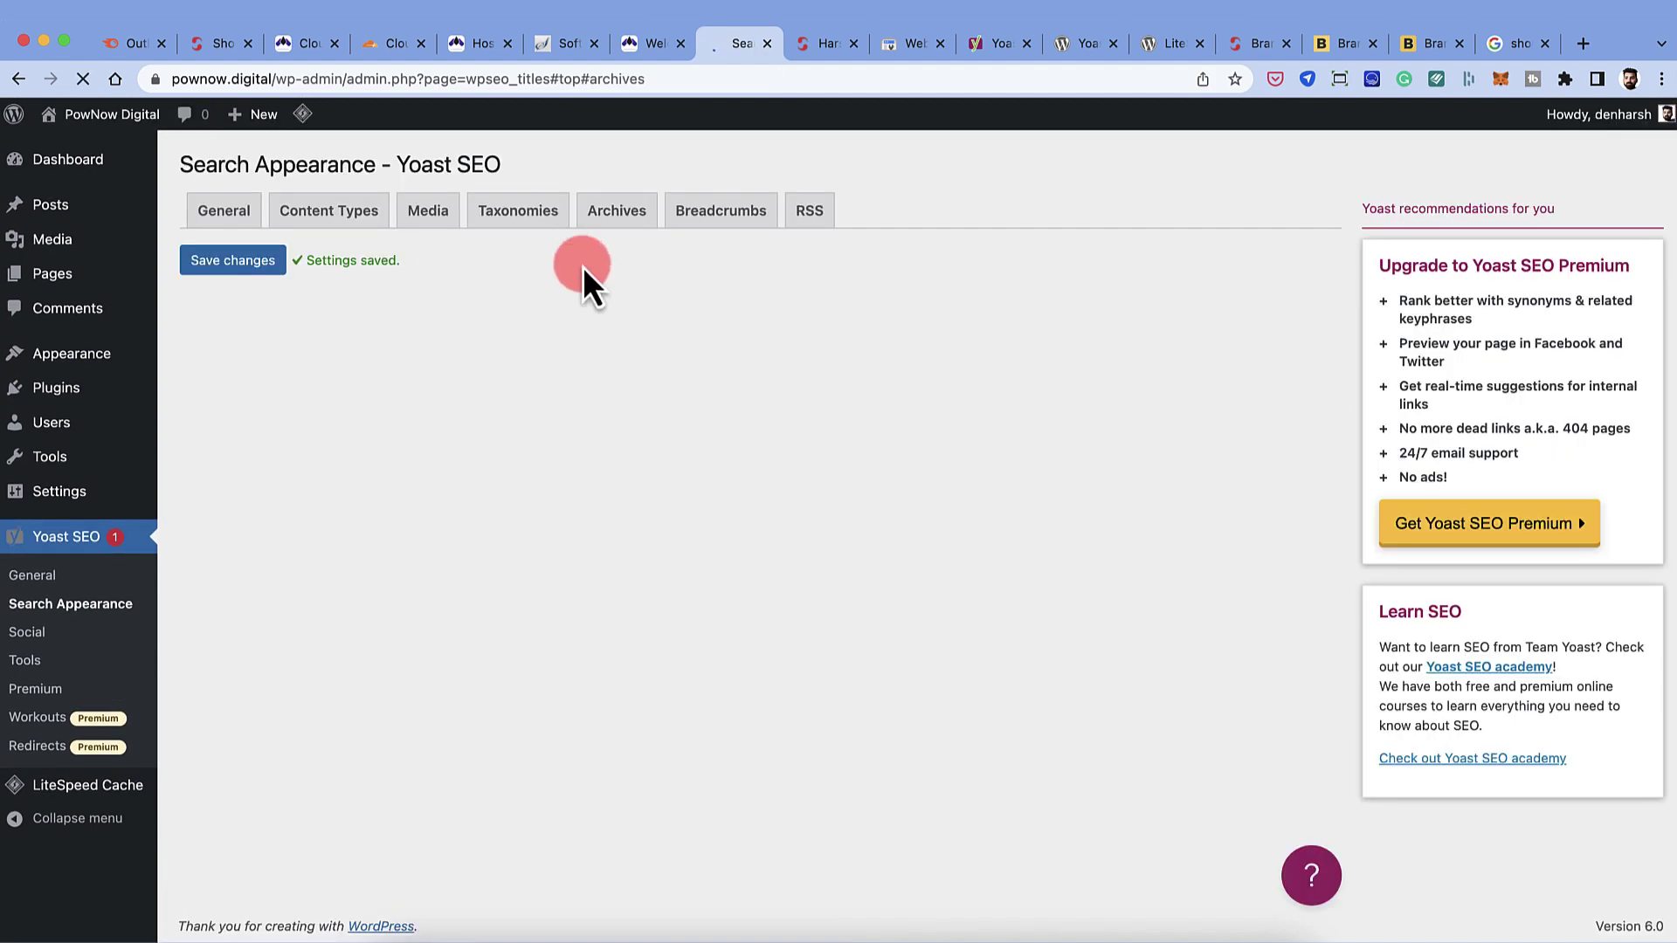
- Reopen the Archives settings, switch author archives on and back to Off, and save again
click(604, 218)
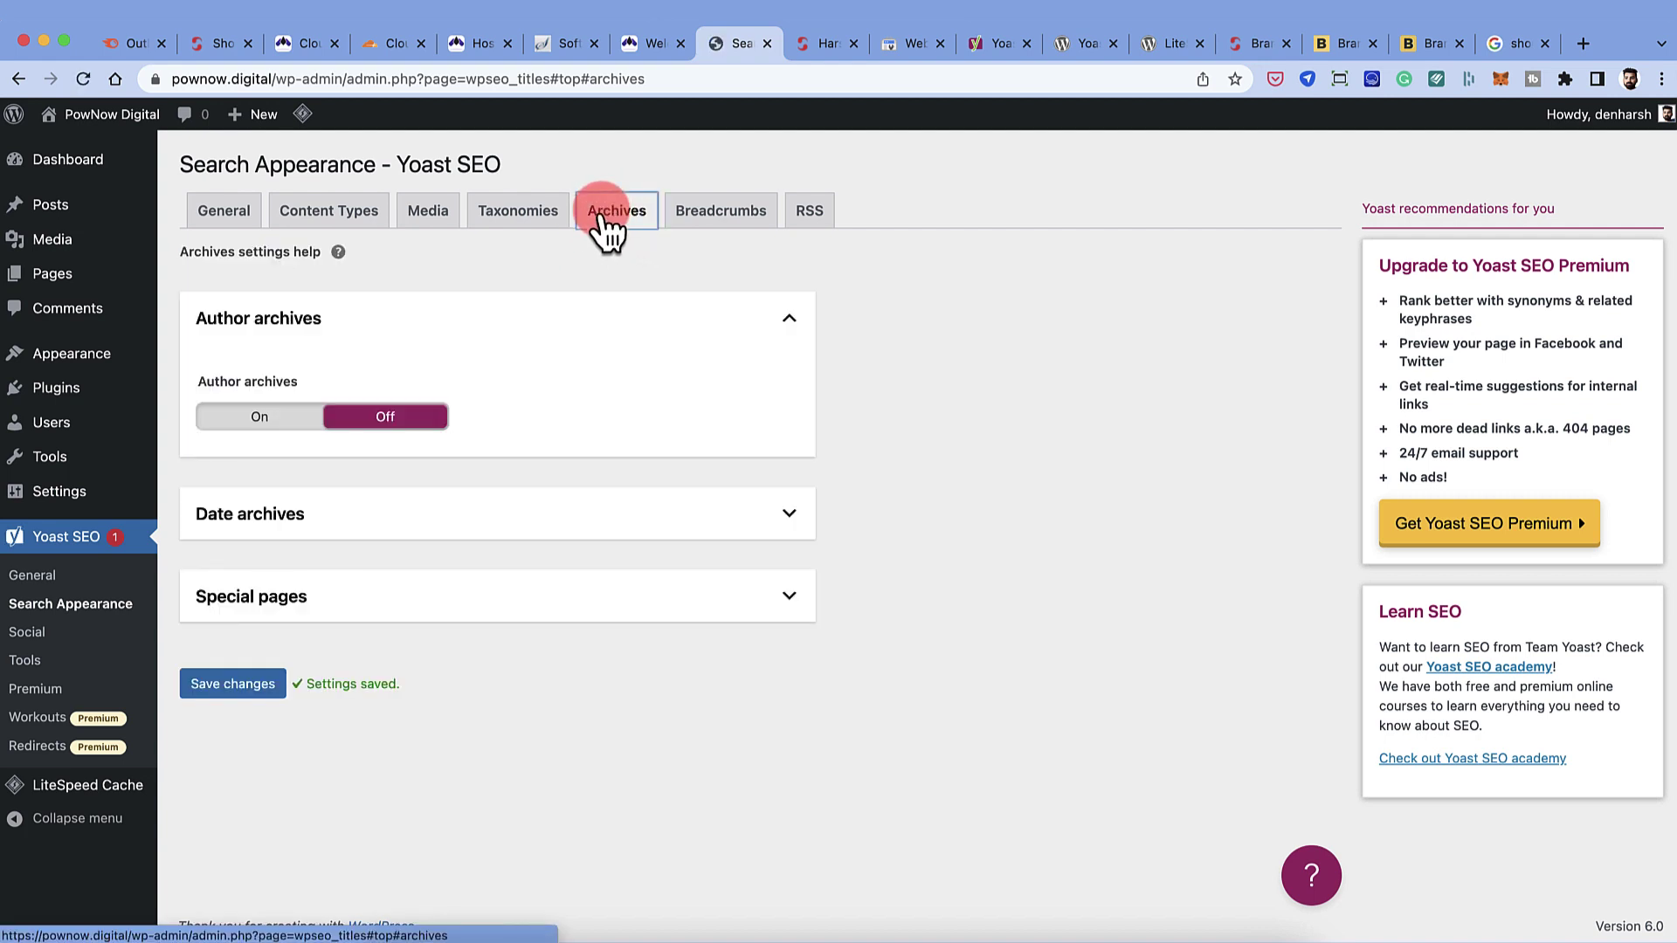
click(248, 419)
click(385, 419)
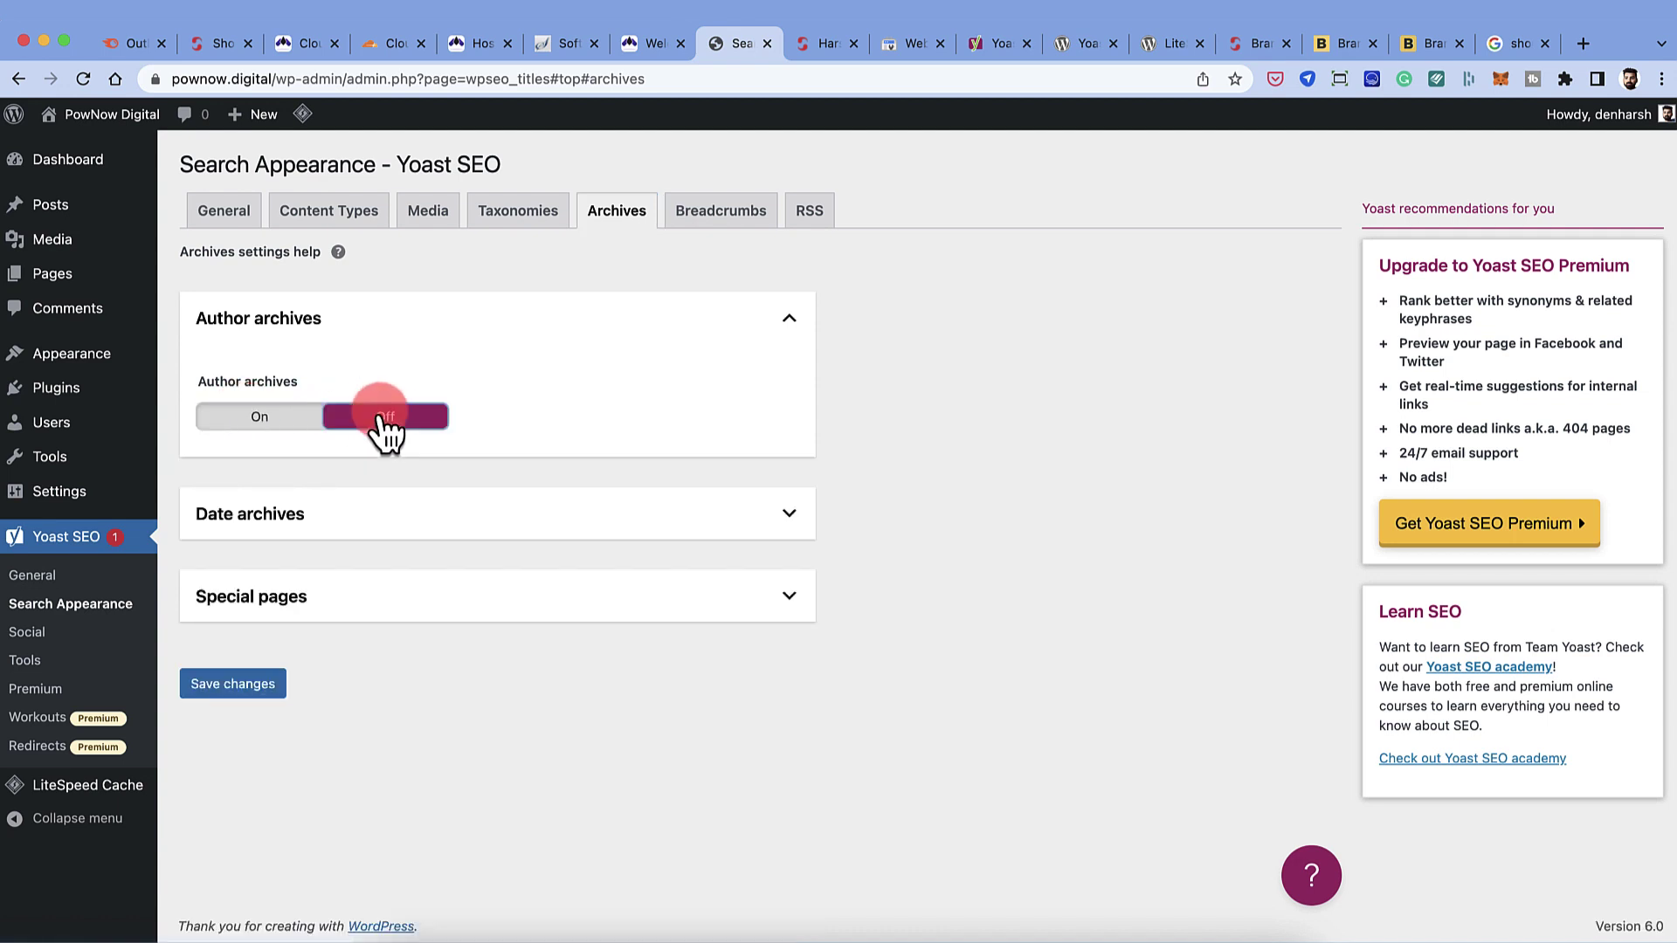
click(284, 417)
click(371, 418)
click(266, 689)
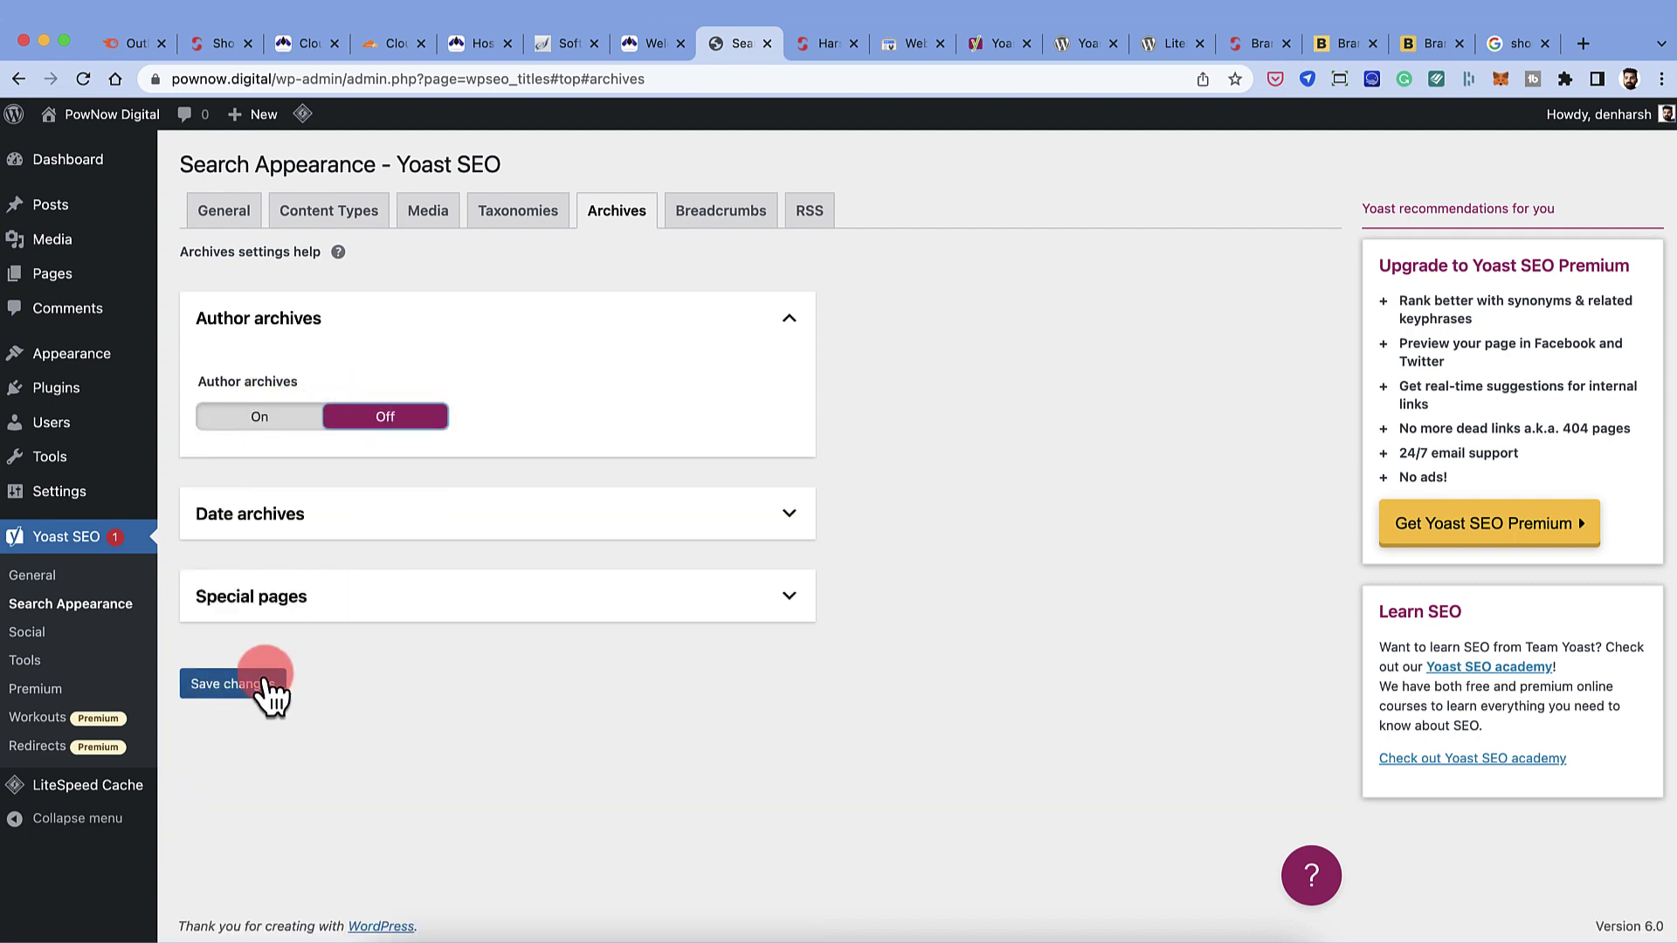
- Open the Breadcrumbs settings and compare them with the breadcrumb trail on ShoutMeLoud's article about internal links for SEO
click(720, 222)
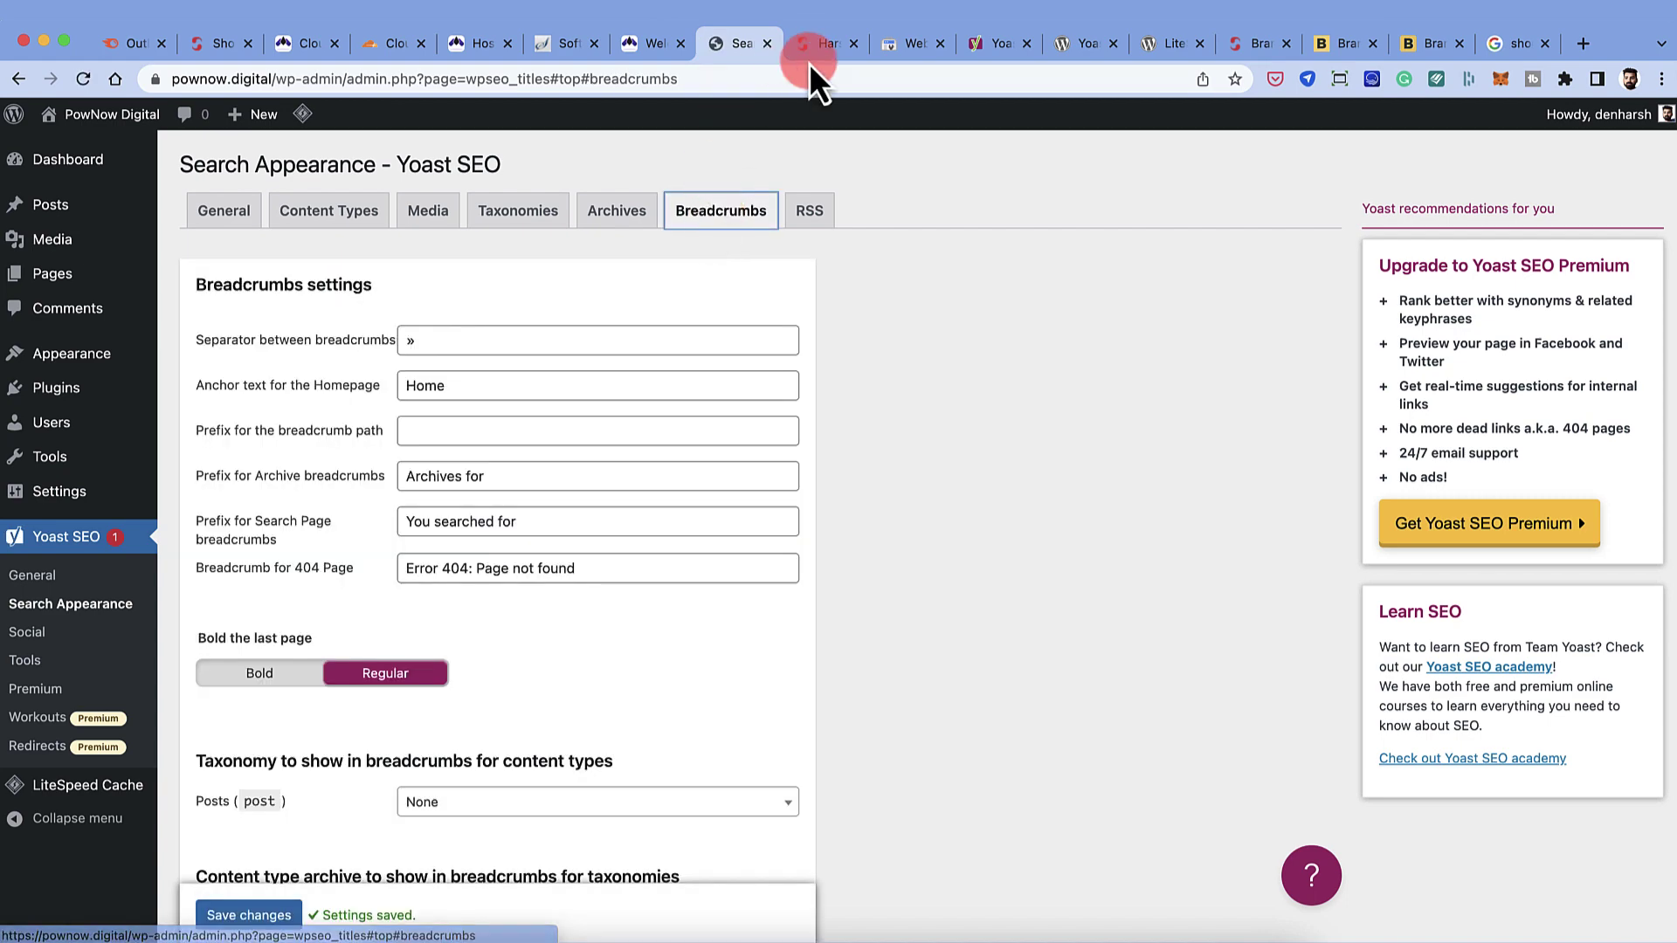
click(817, 43)
click(722, 507)
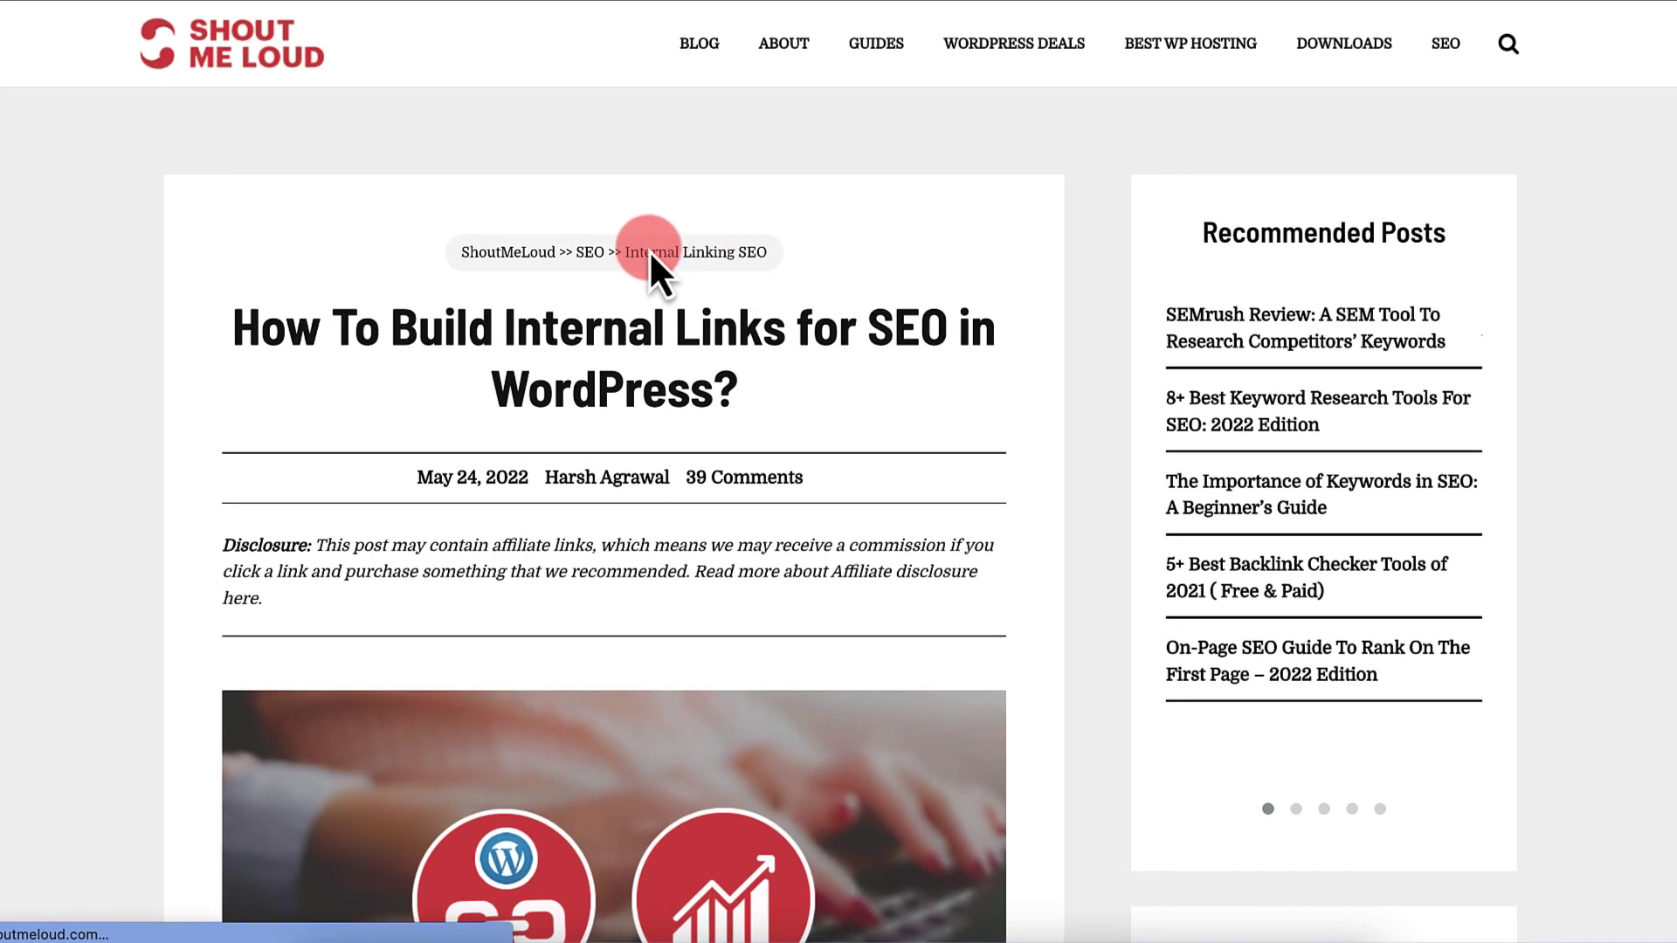
triple_click(627, 251)
click(691, 360)
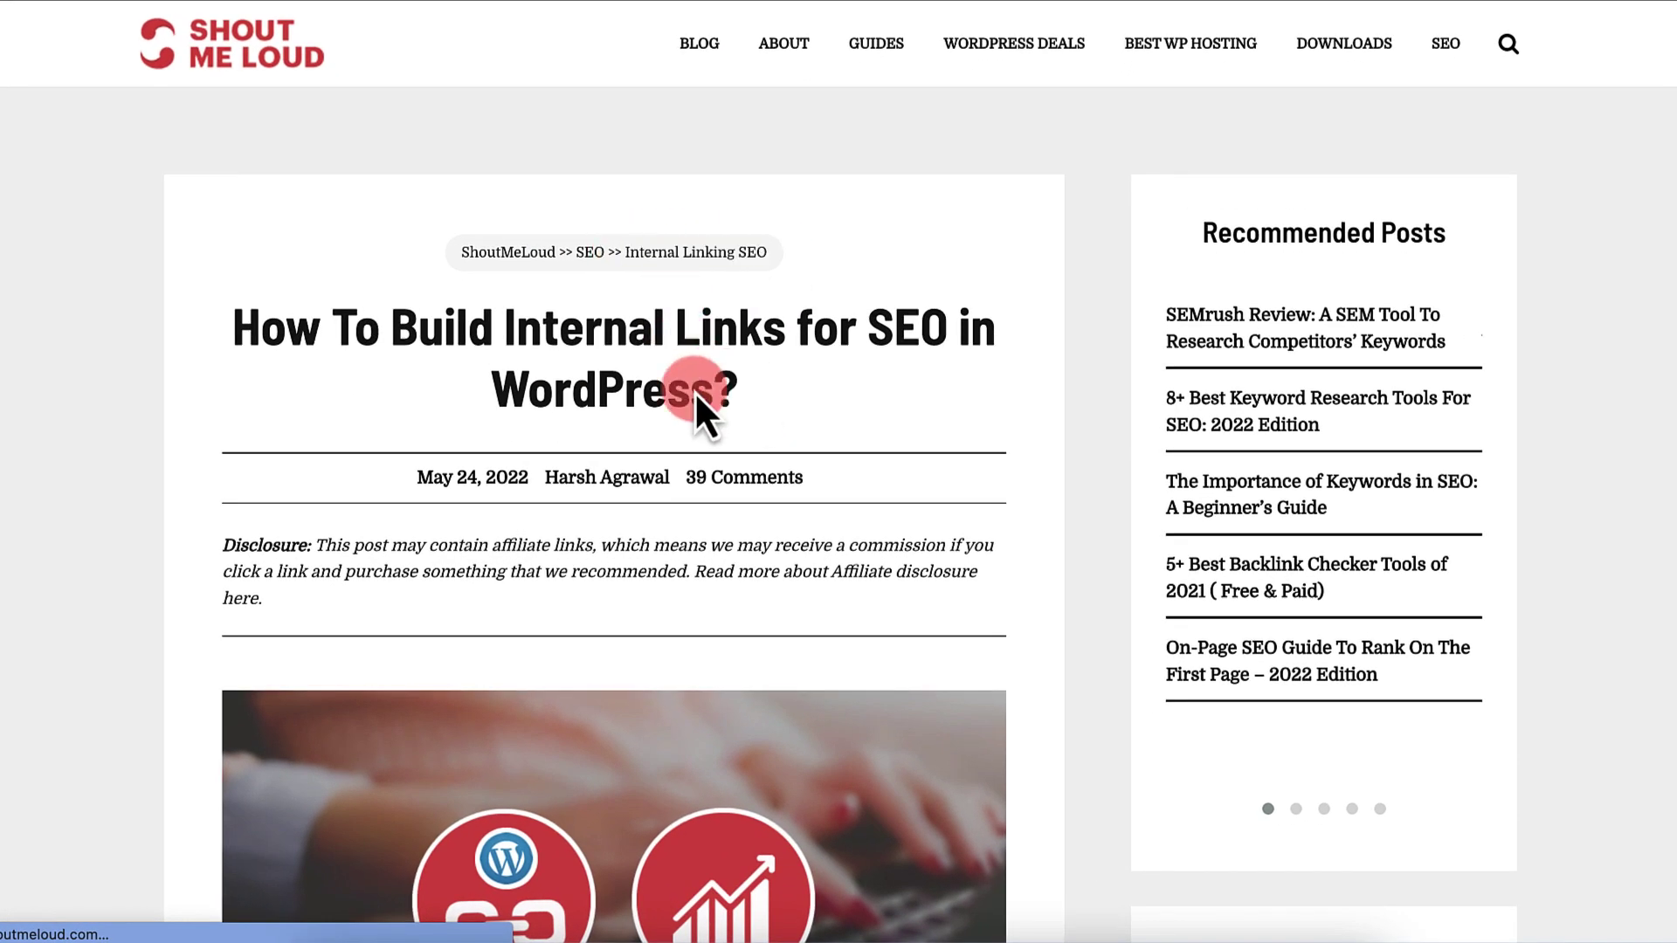
triple_click(260, 326)
drag(767, 252, 804, 250)
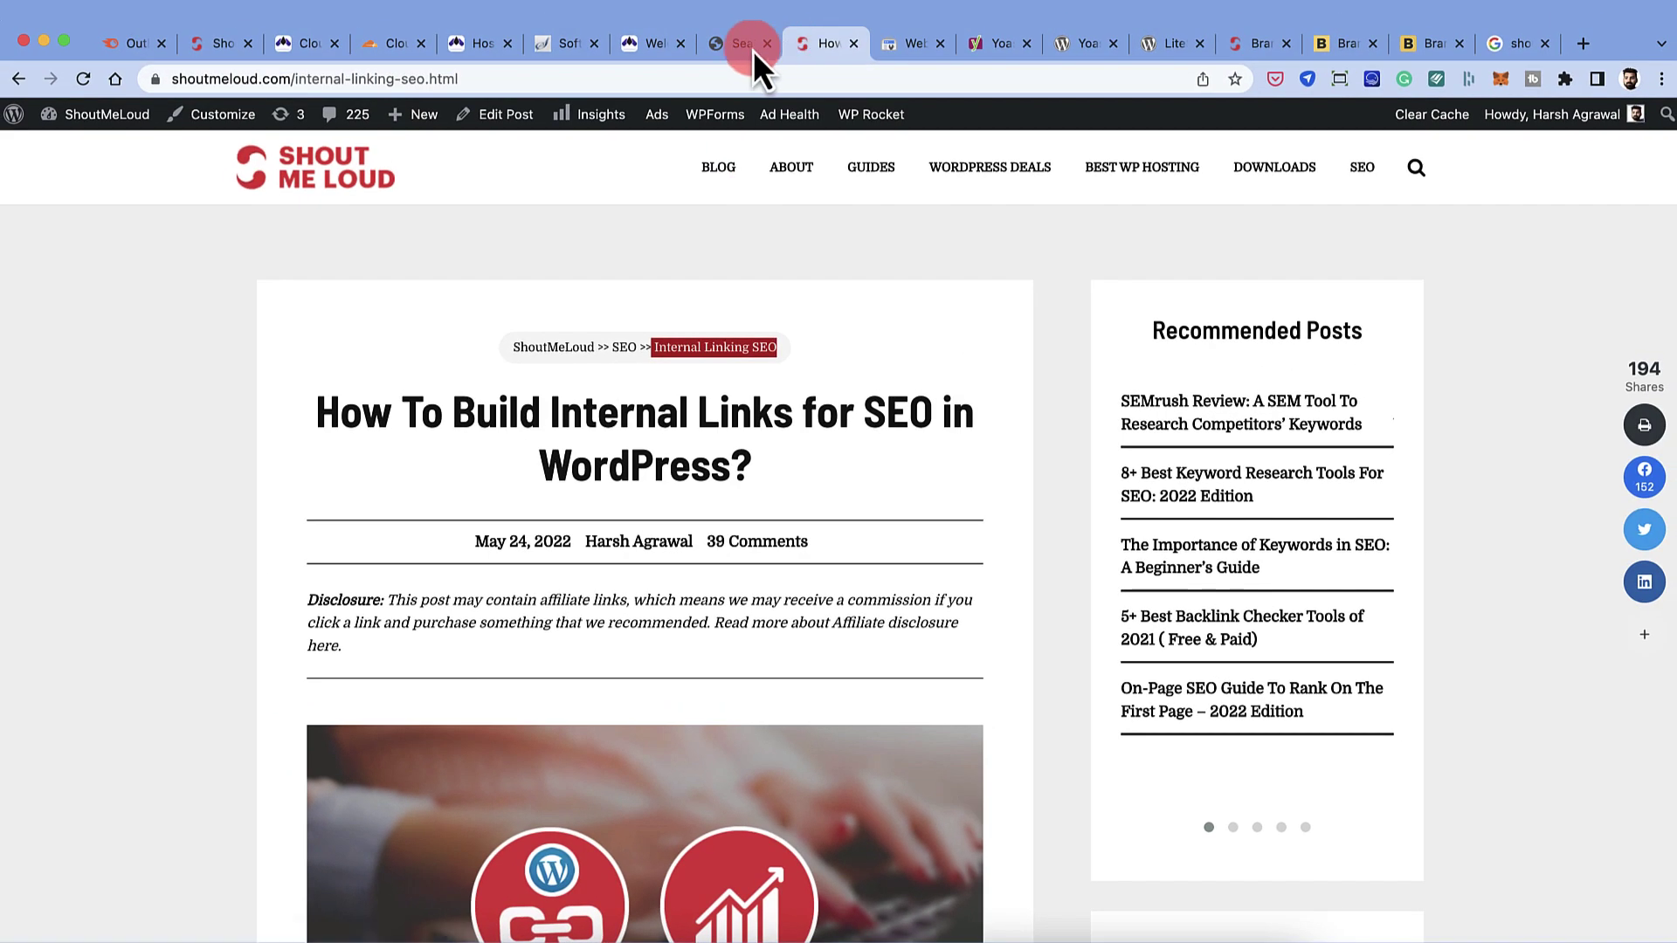
click(750, 46)
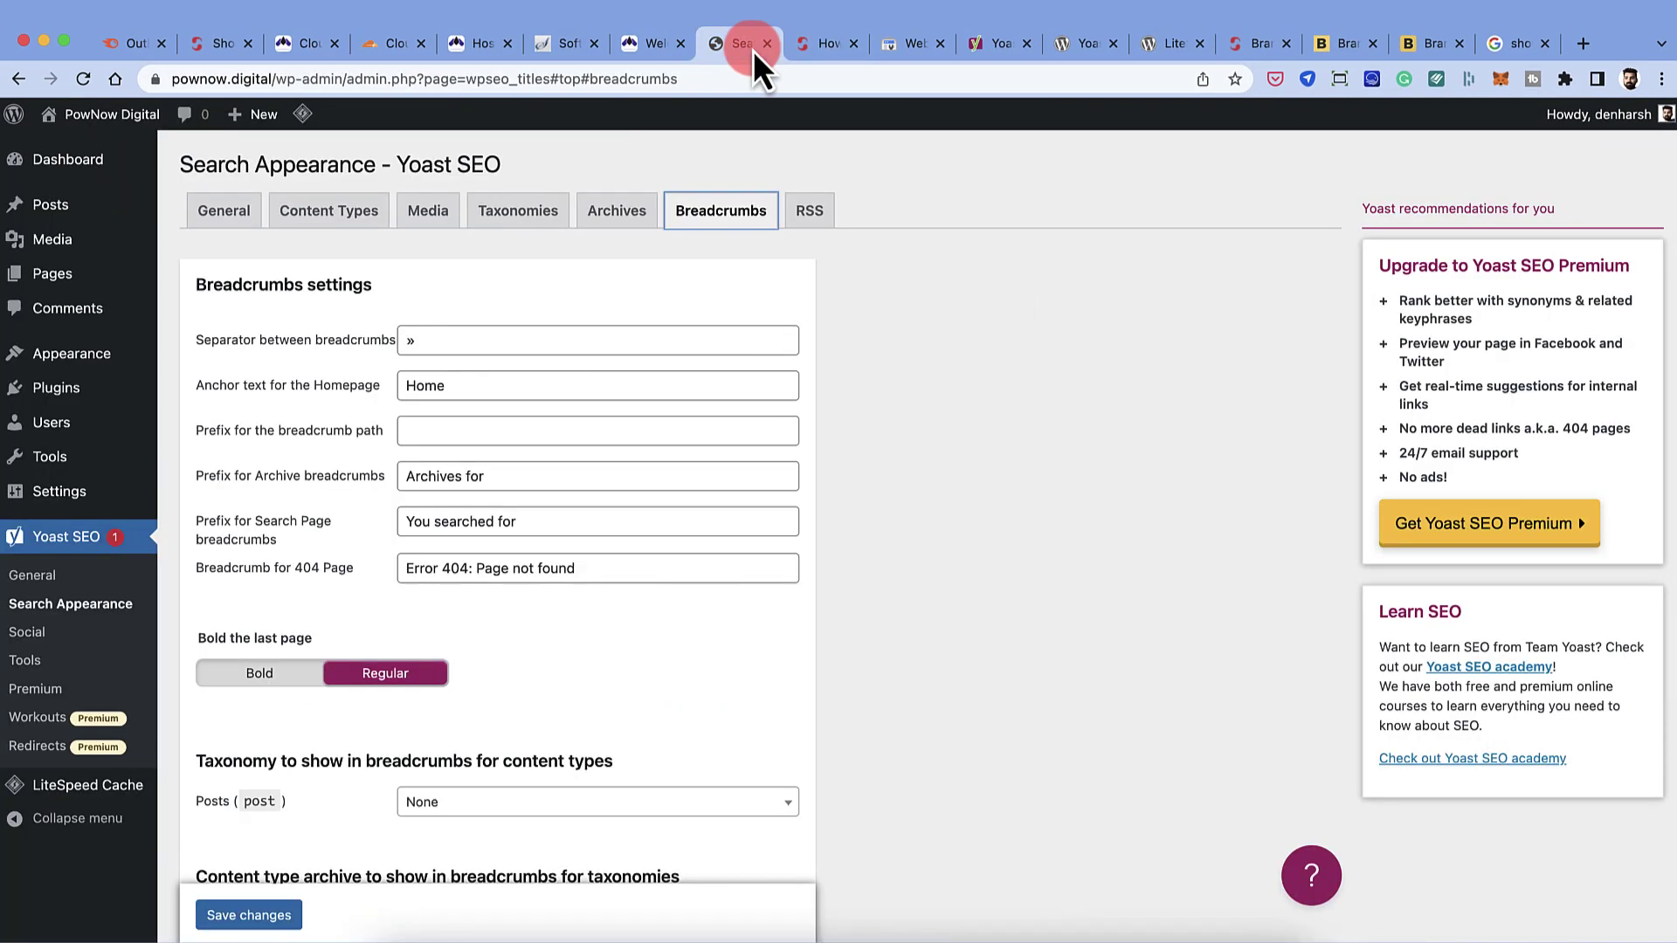
scroll(516, 350, down, 3)
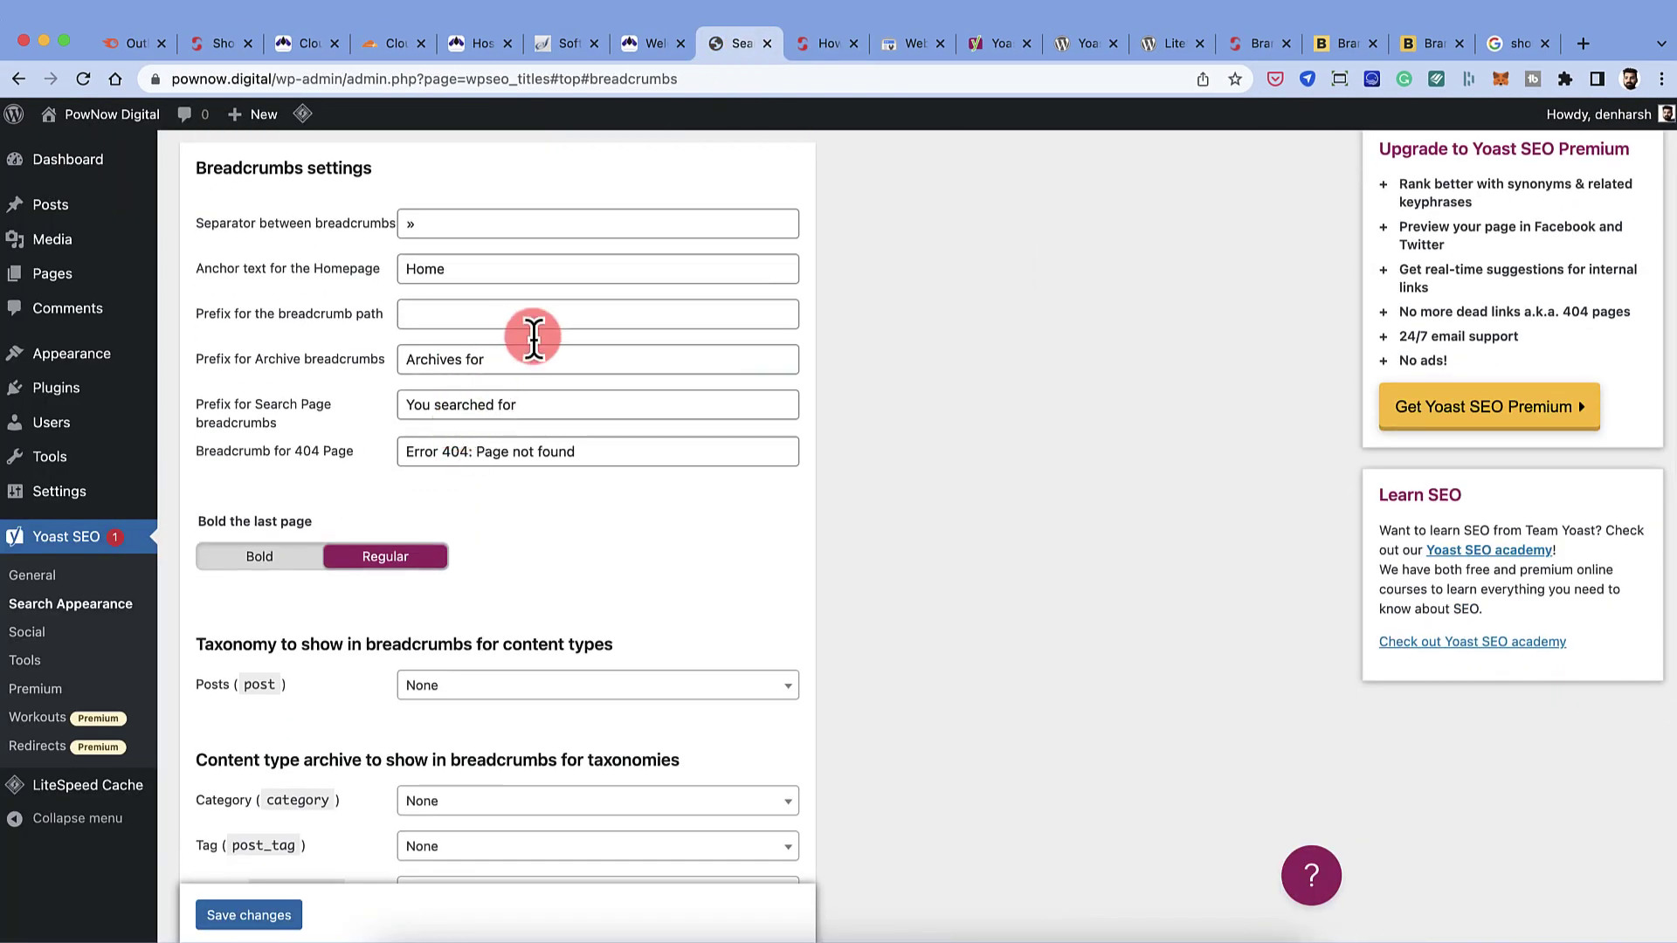
click(786, 48)
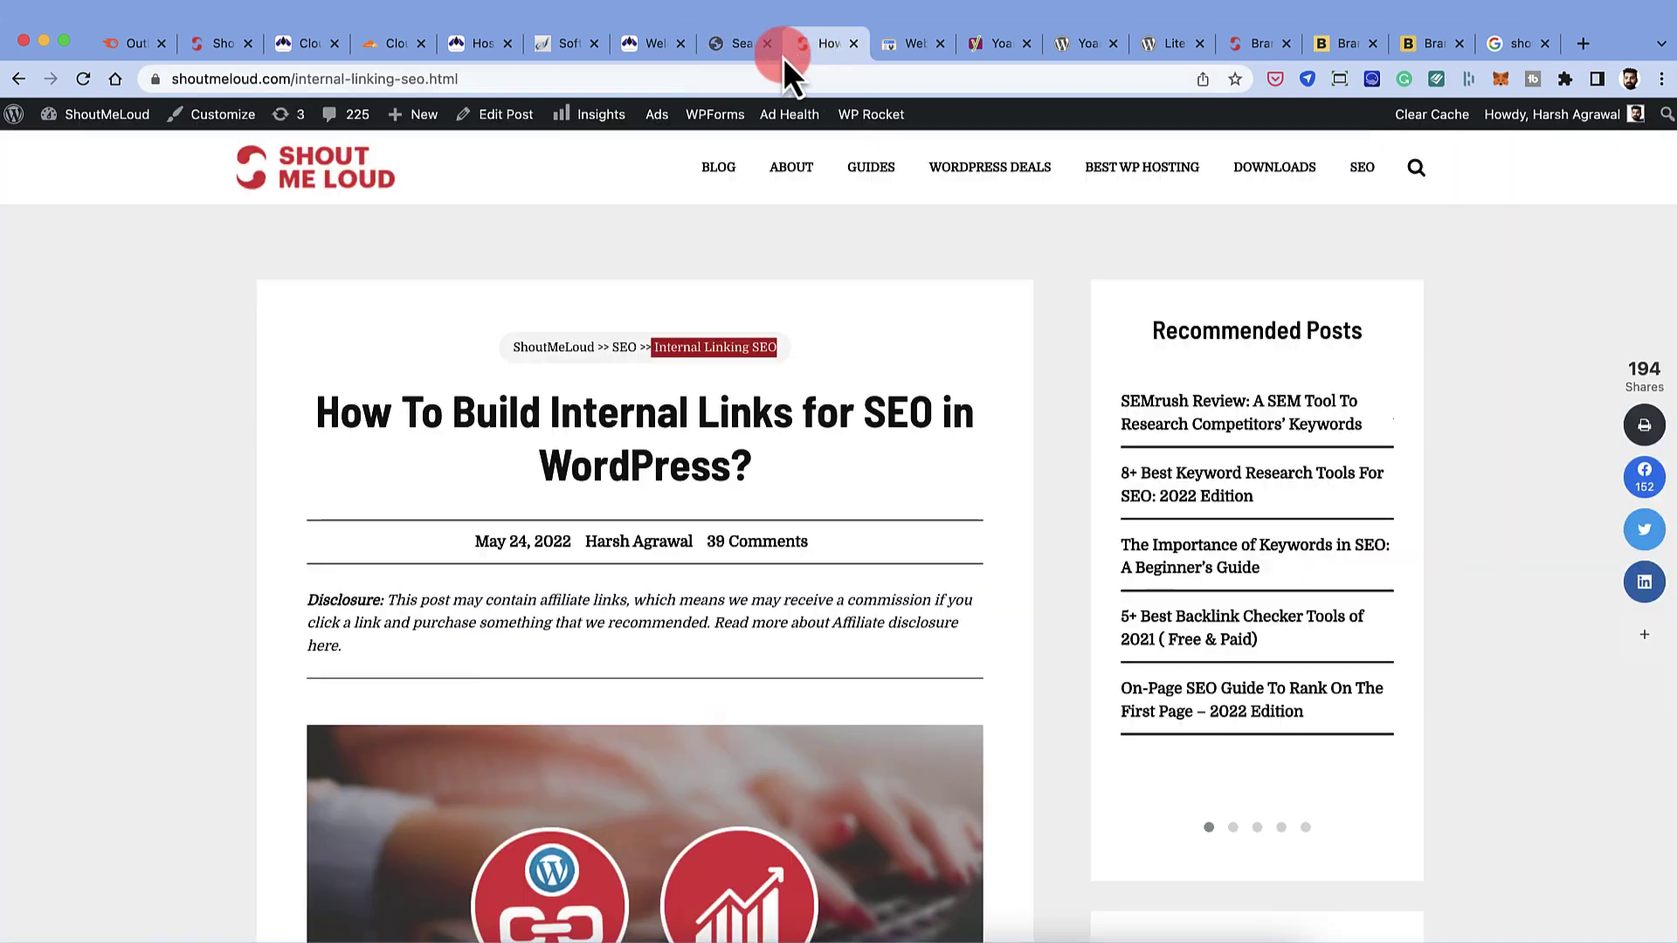
- In the Breadcrumbs settings, set the anchor text for the homepage to "PowNow"
click(736, 50)
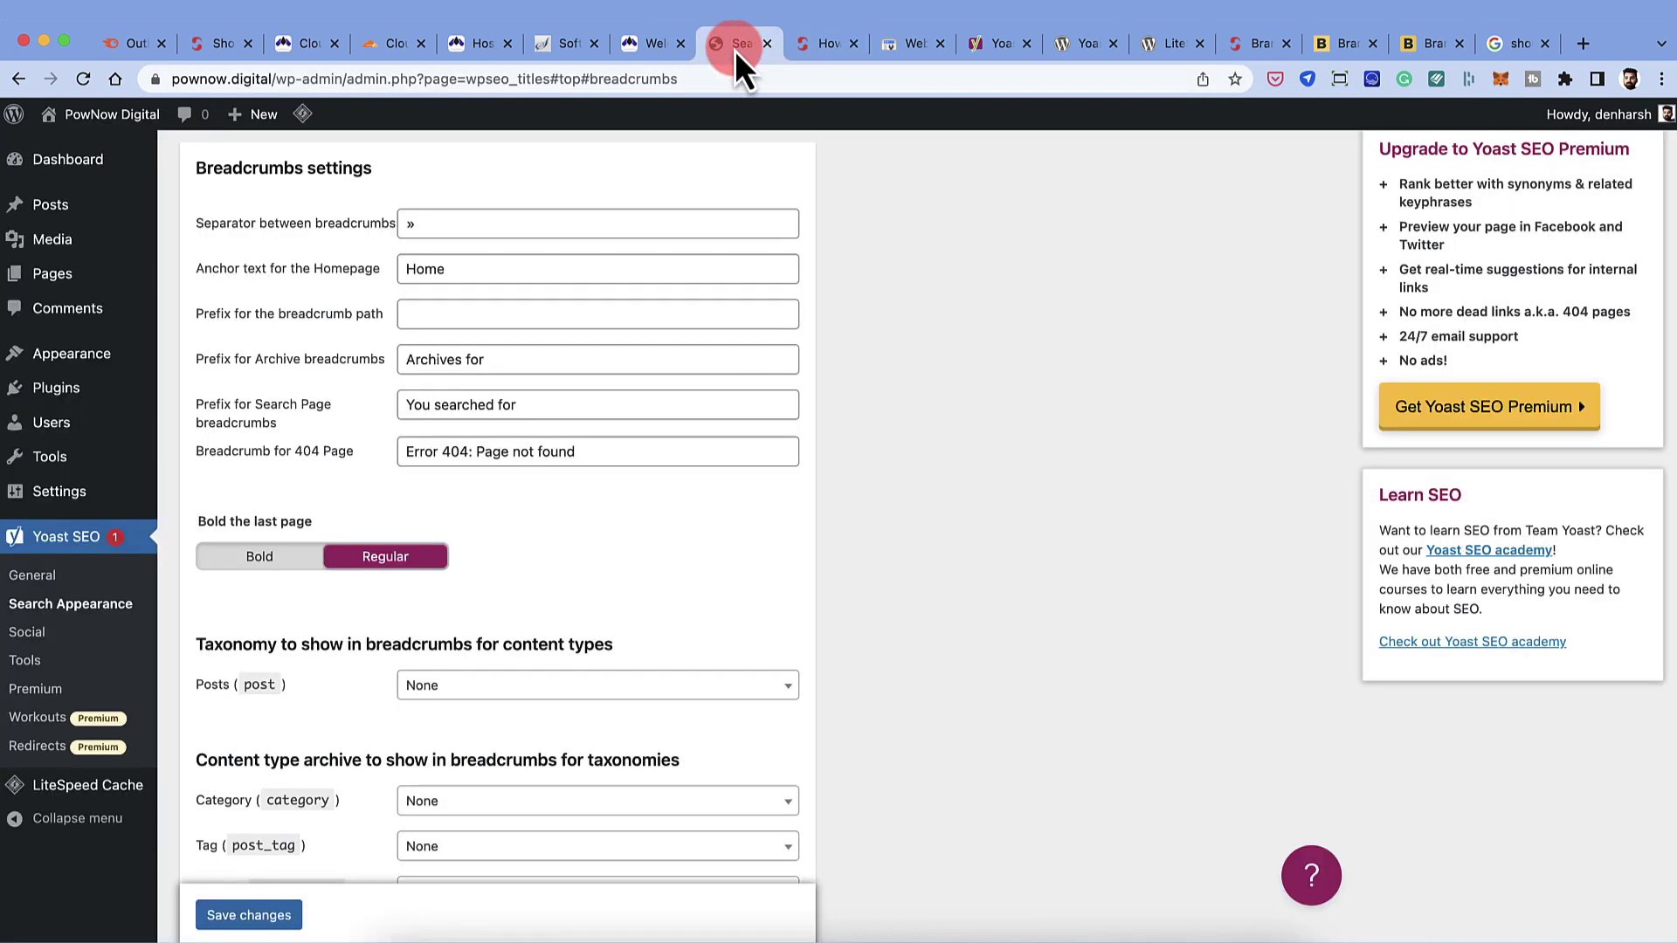
click(449, 273)
double_click(449, 273)
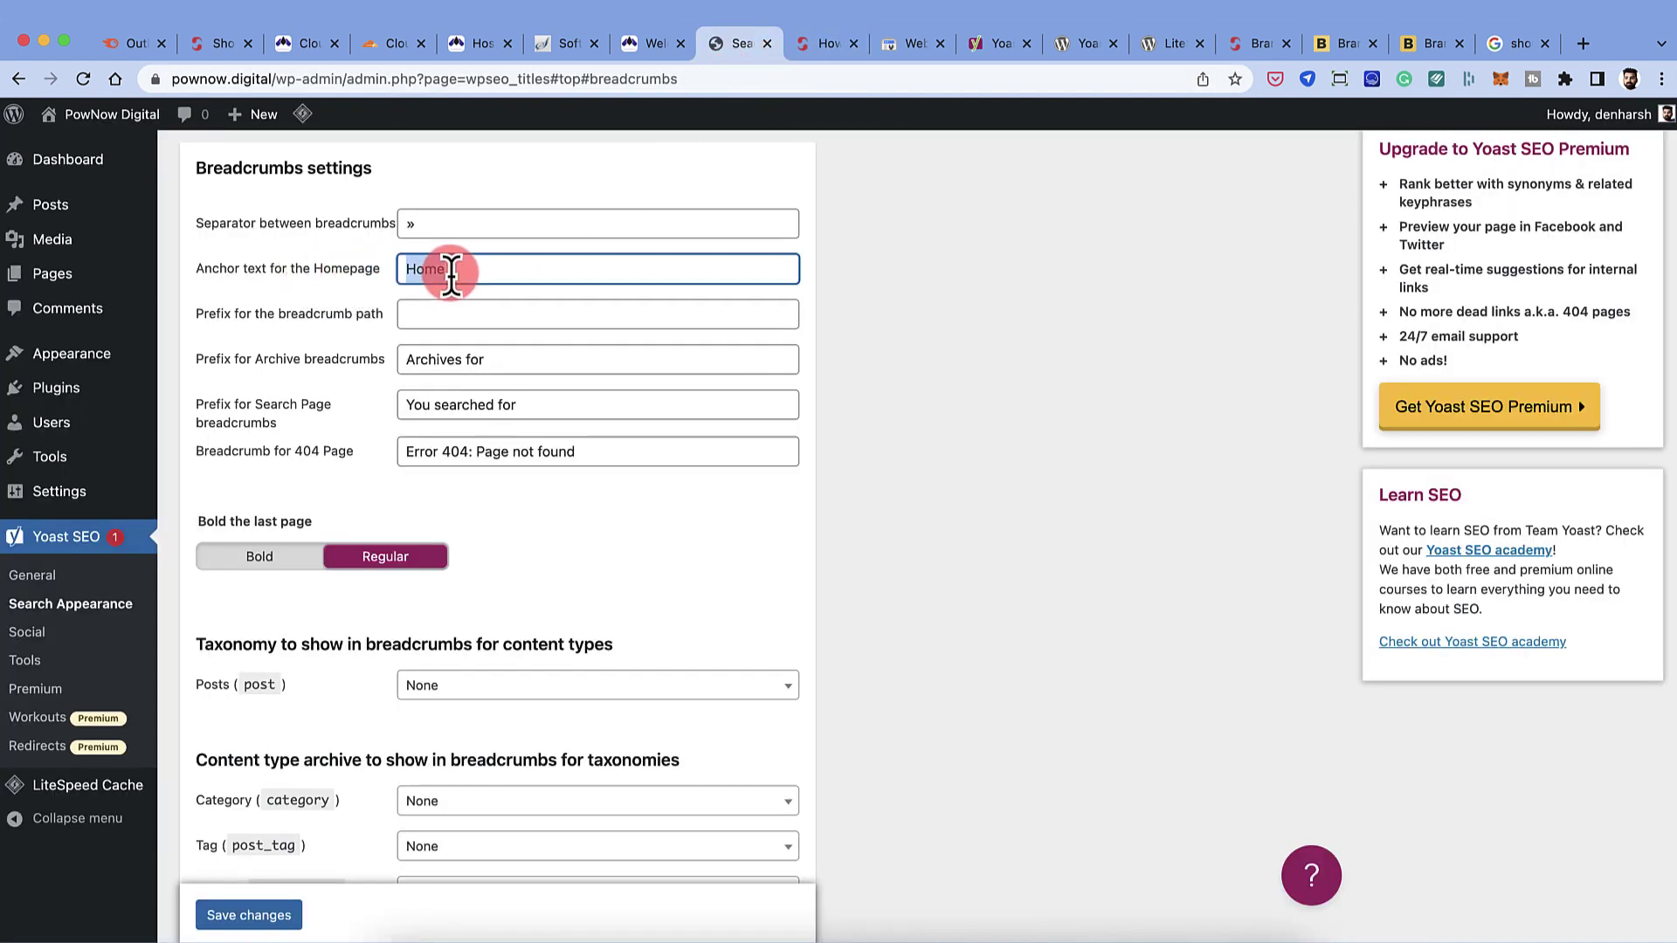
key(BackSpace)
text(PowNow)
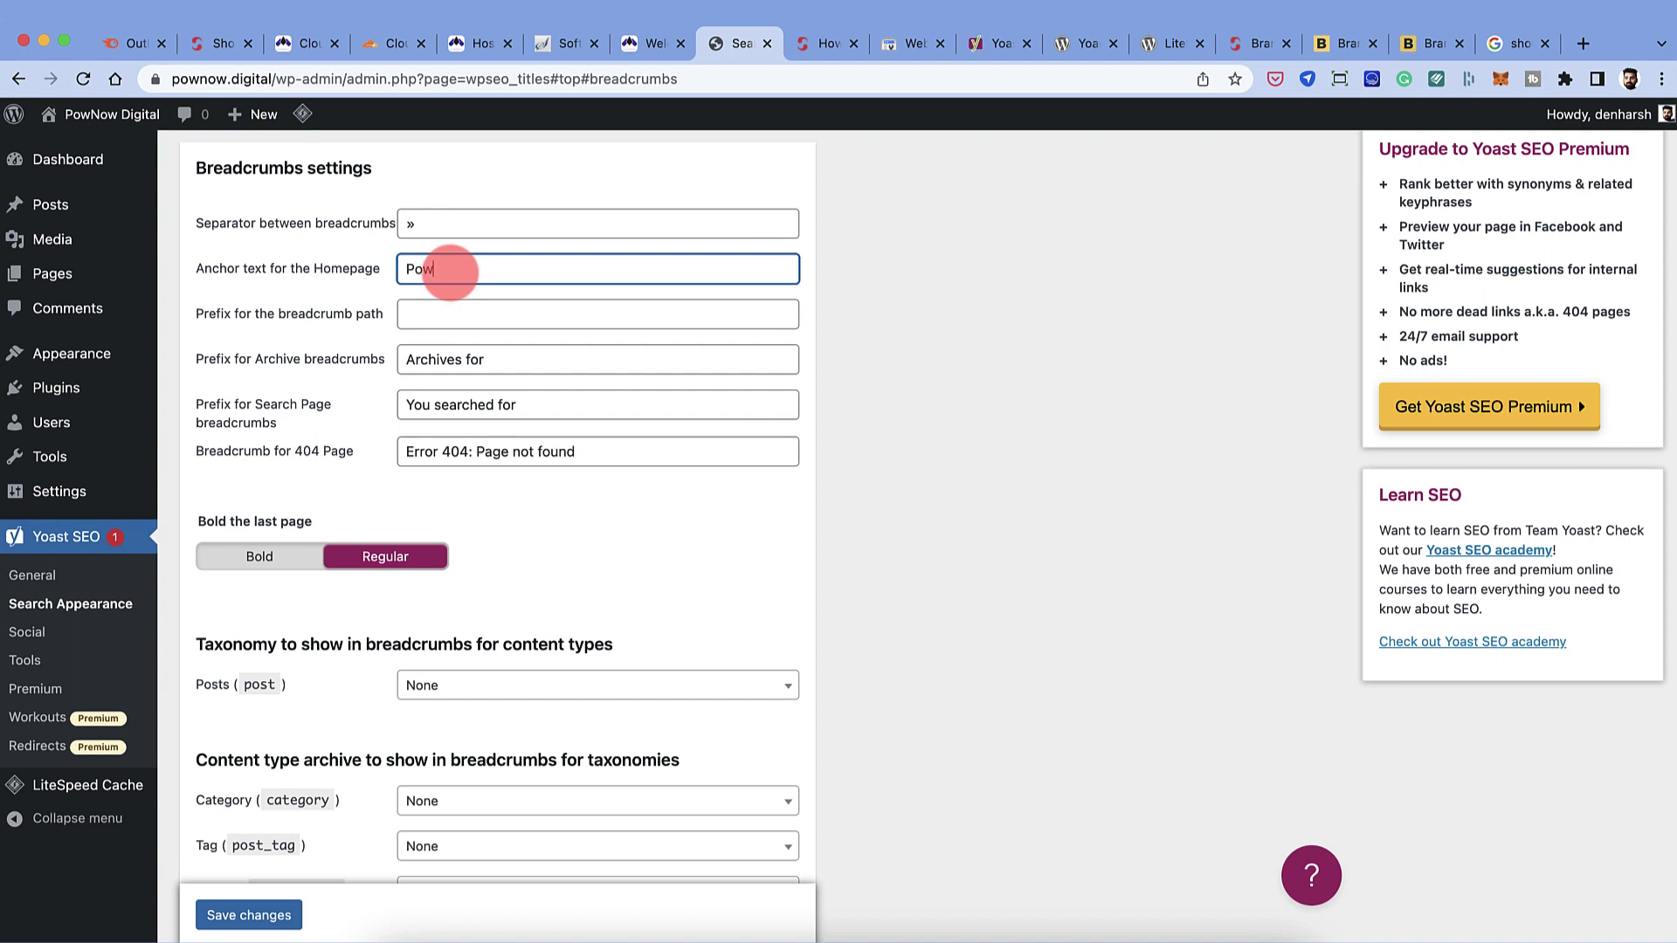
- Try "SEO Services" as the homepage anchor text and change it back to "PowNow"
double_click(497, 255)
text(SEO Services)
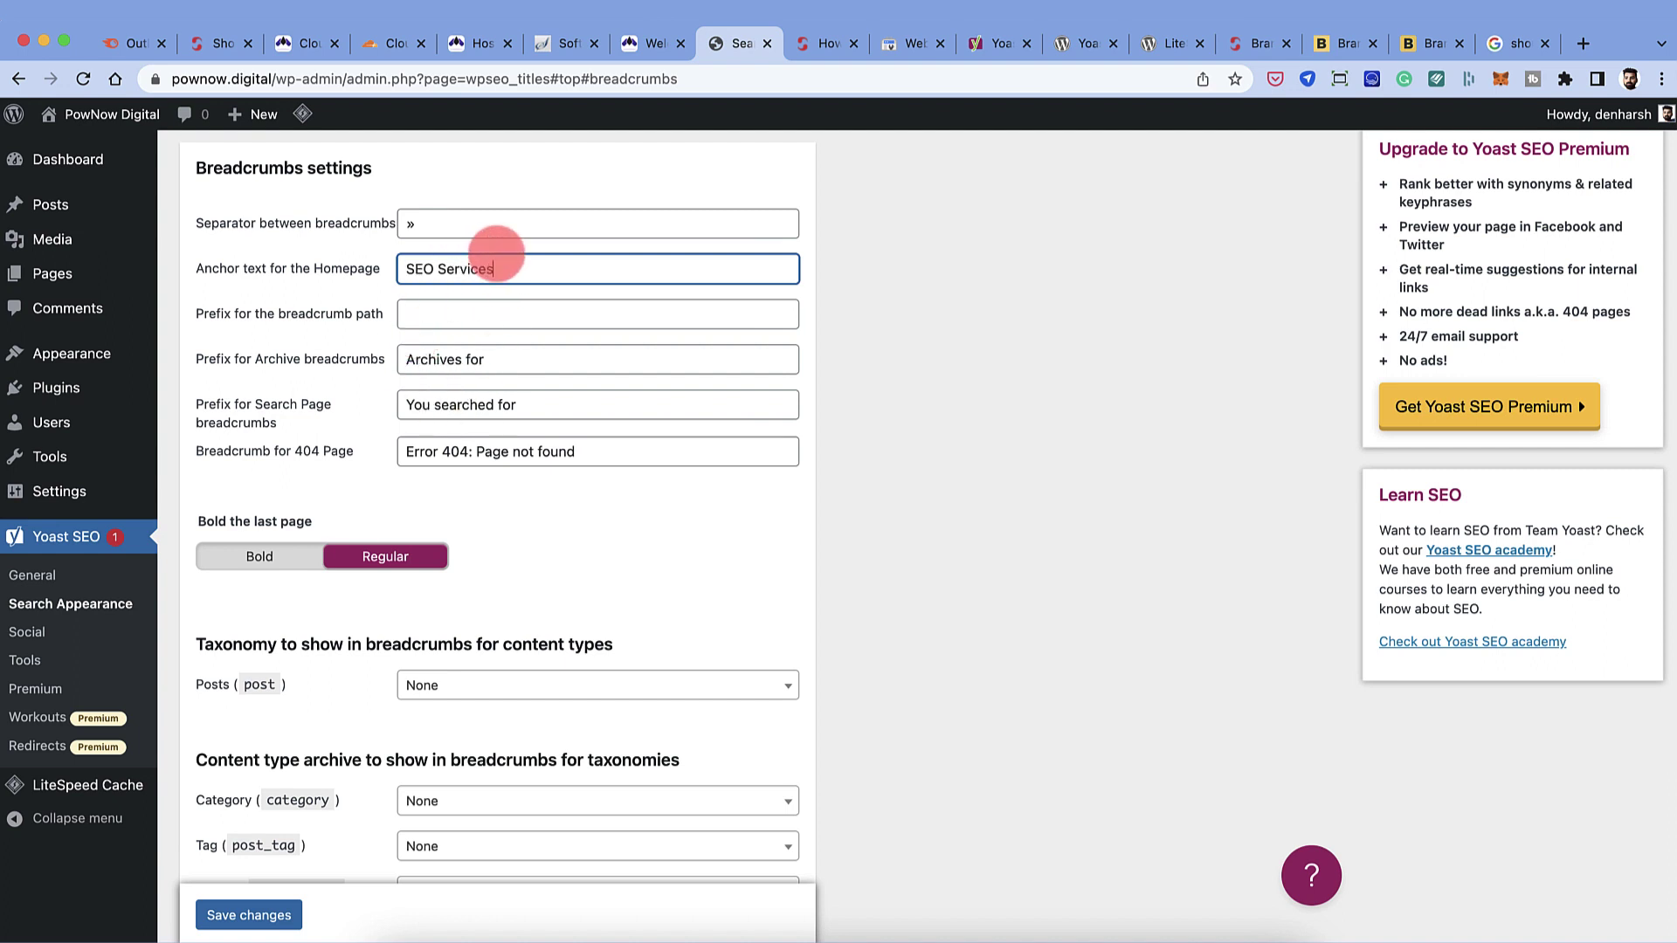
triple_click(496, 255)
text(PowNow)
- Review the remaining breadcrumb options and save them with taxonomies at None and theme breadcrumbs Enabled
scroll(472, 380, down, 4)
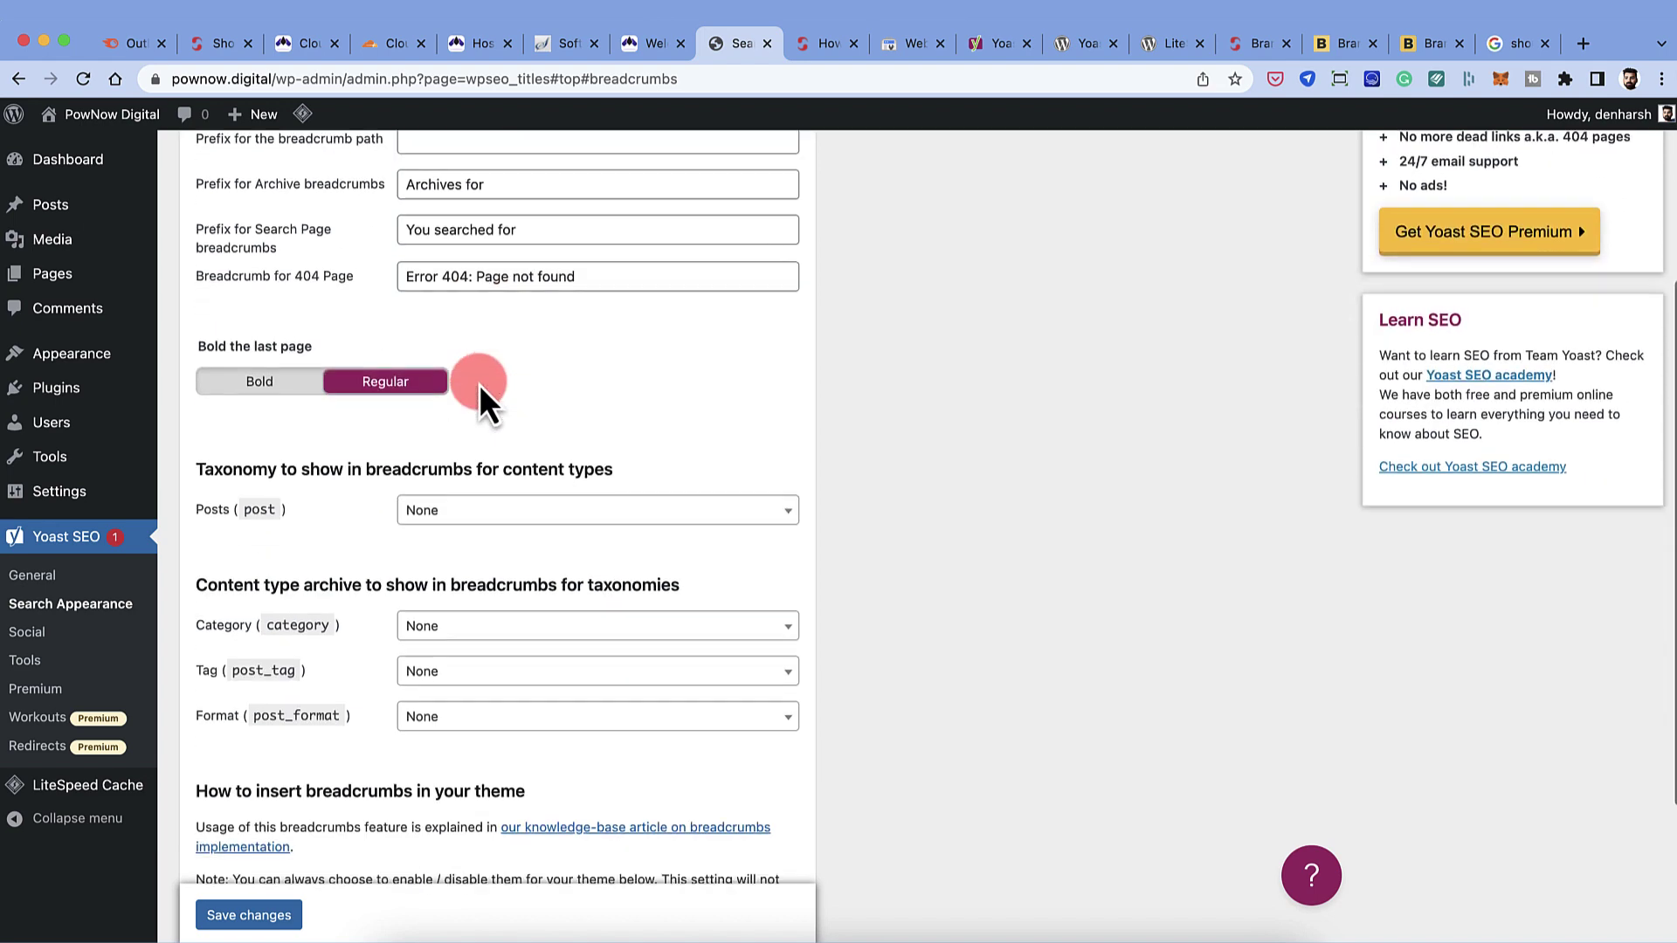
scroll(436, 384, down, 1)
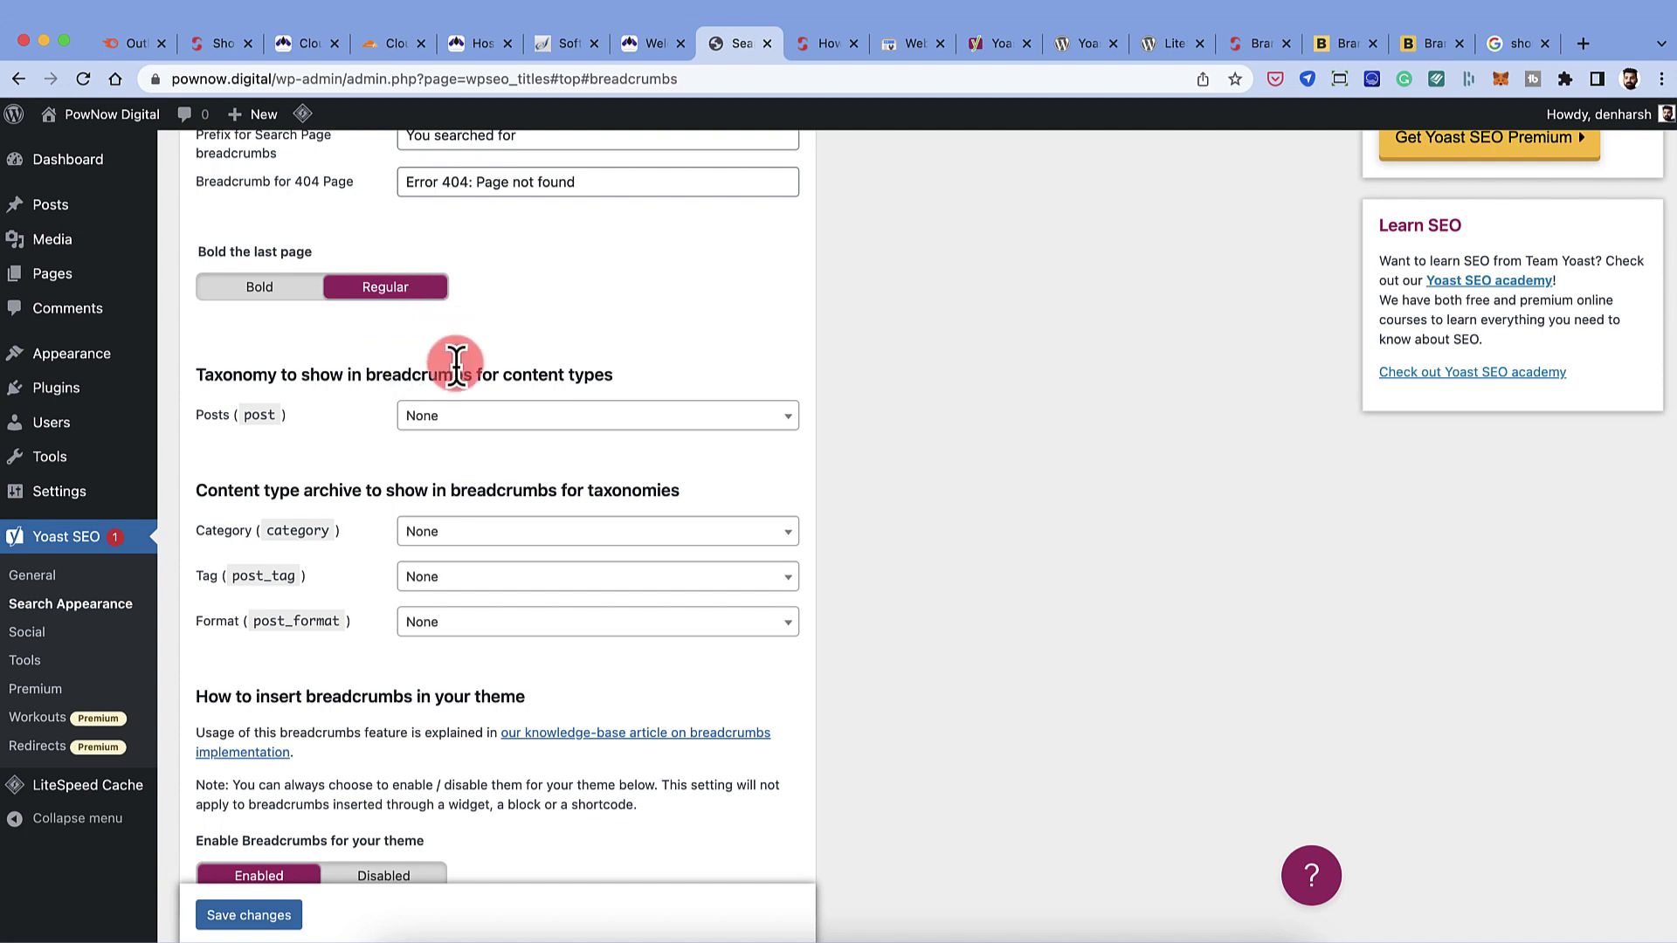
scroll(463, 358, down, 2)
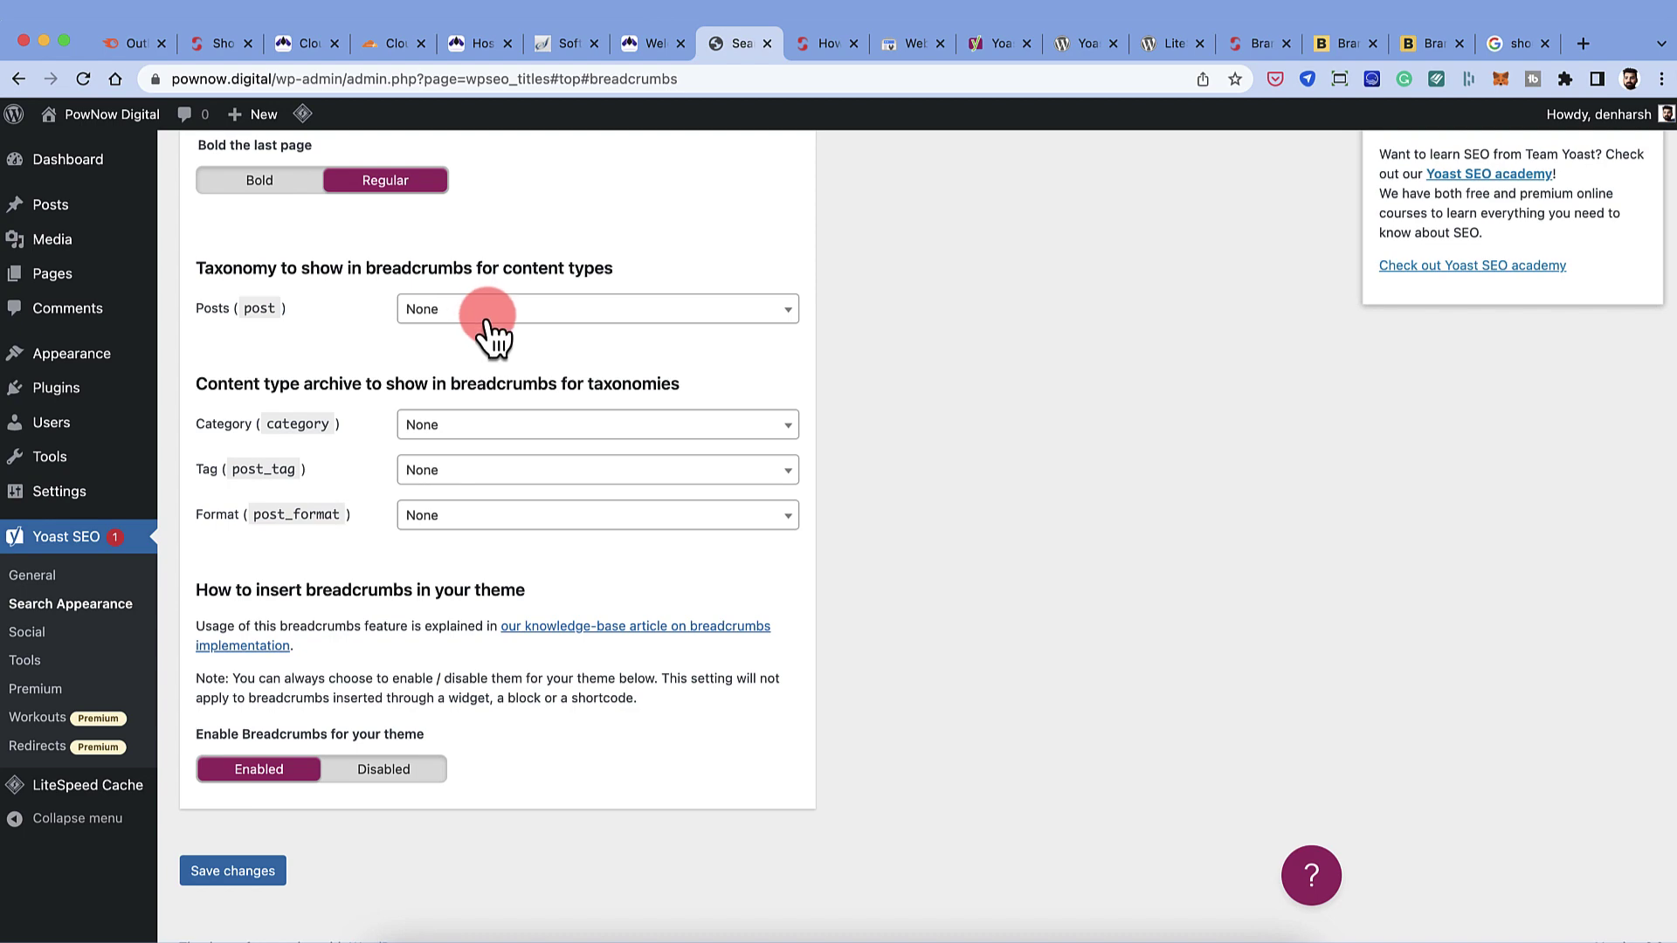
click(247, 872)
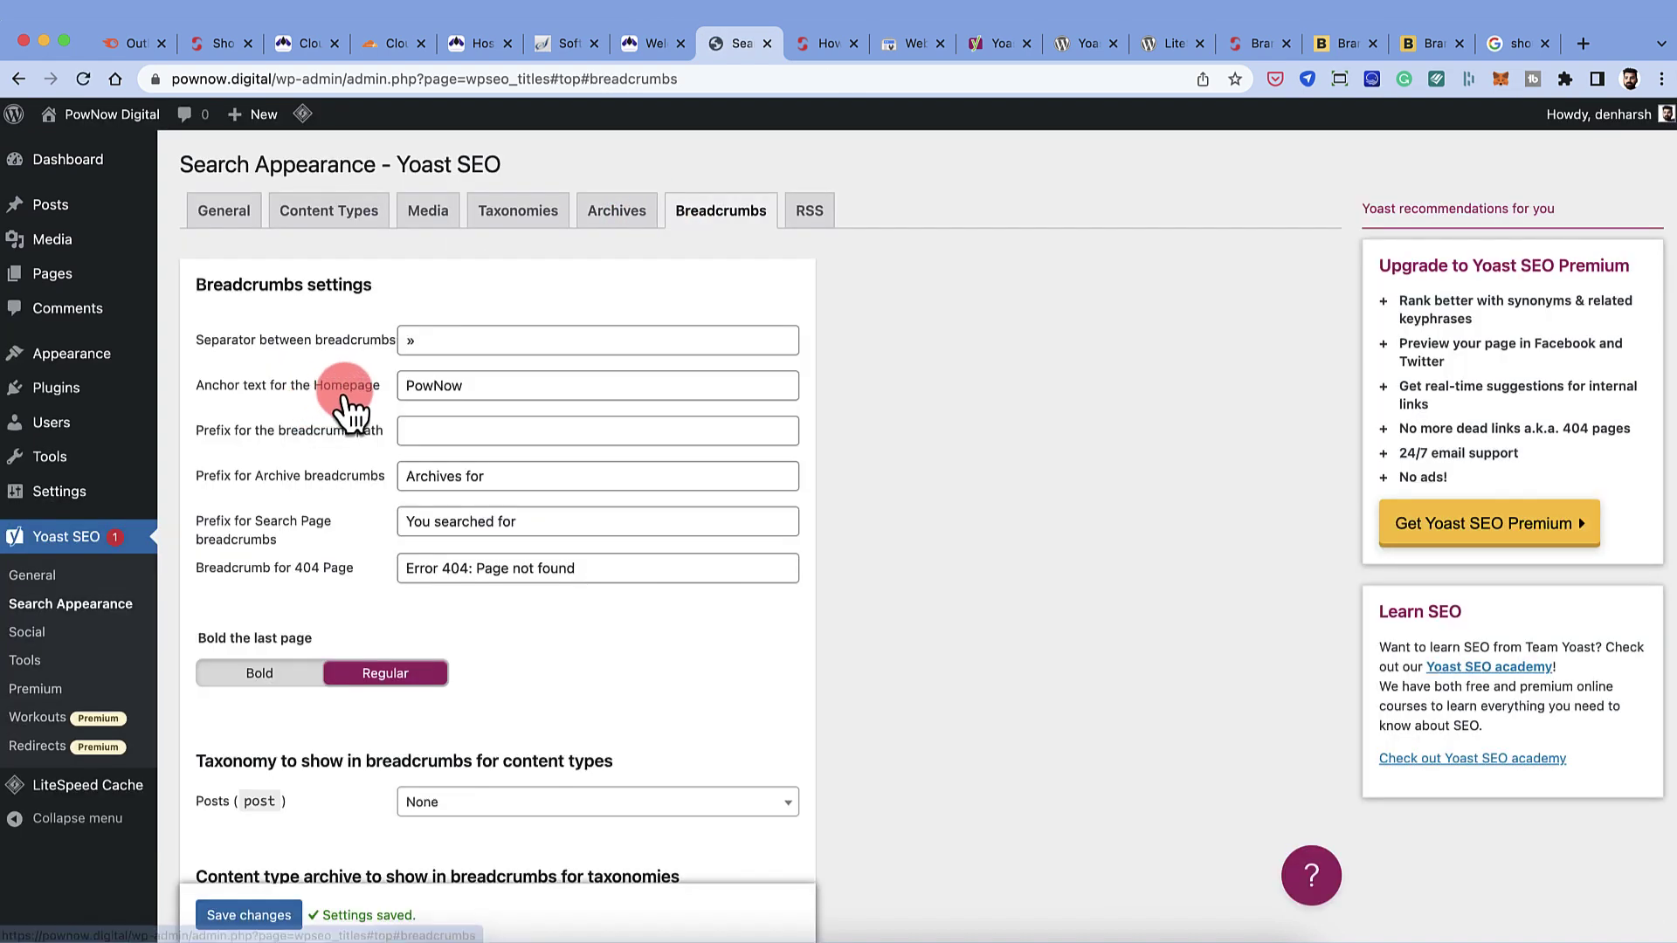
- Open the RSS feed settings and save them with the default content after each post
click(805, 218)
click(539, 349)
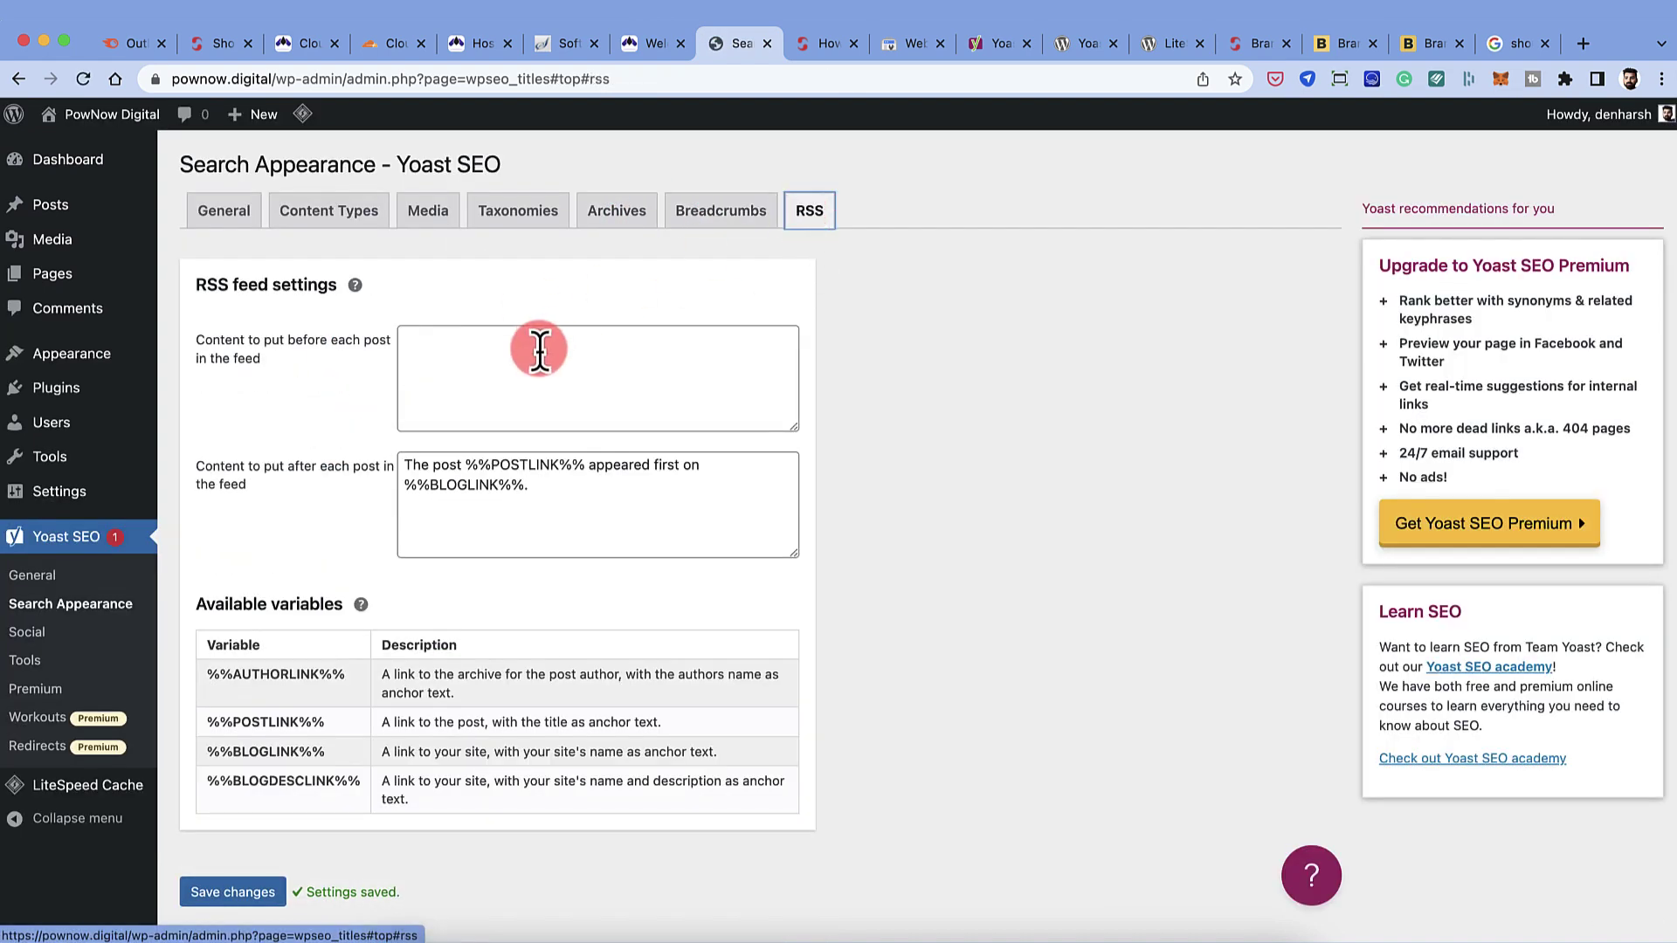
scroll(539, 349, down, 1)
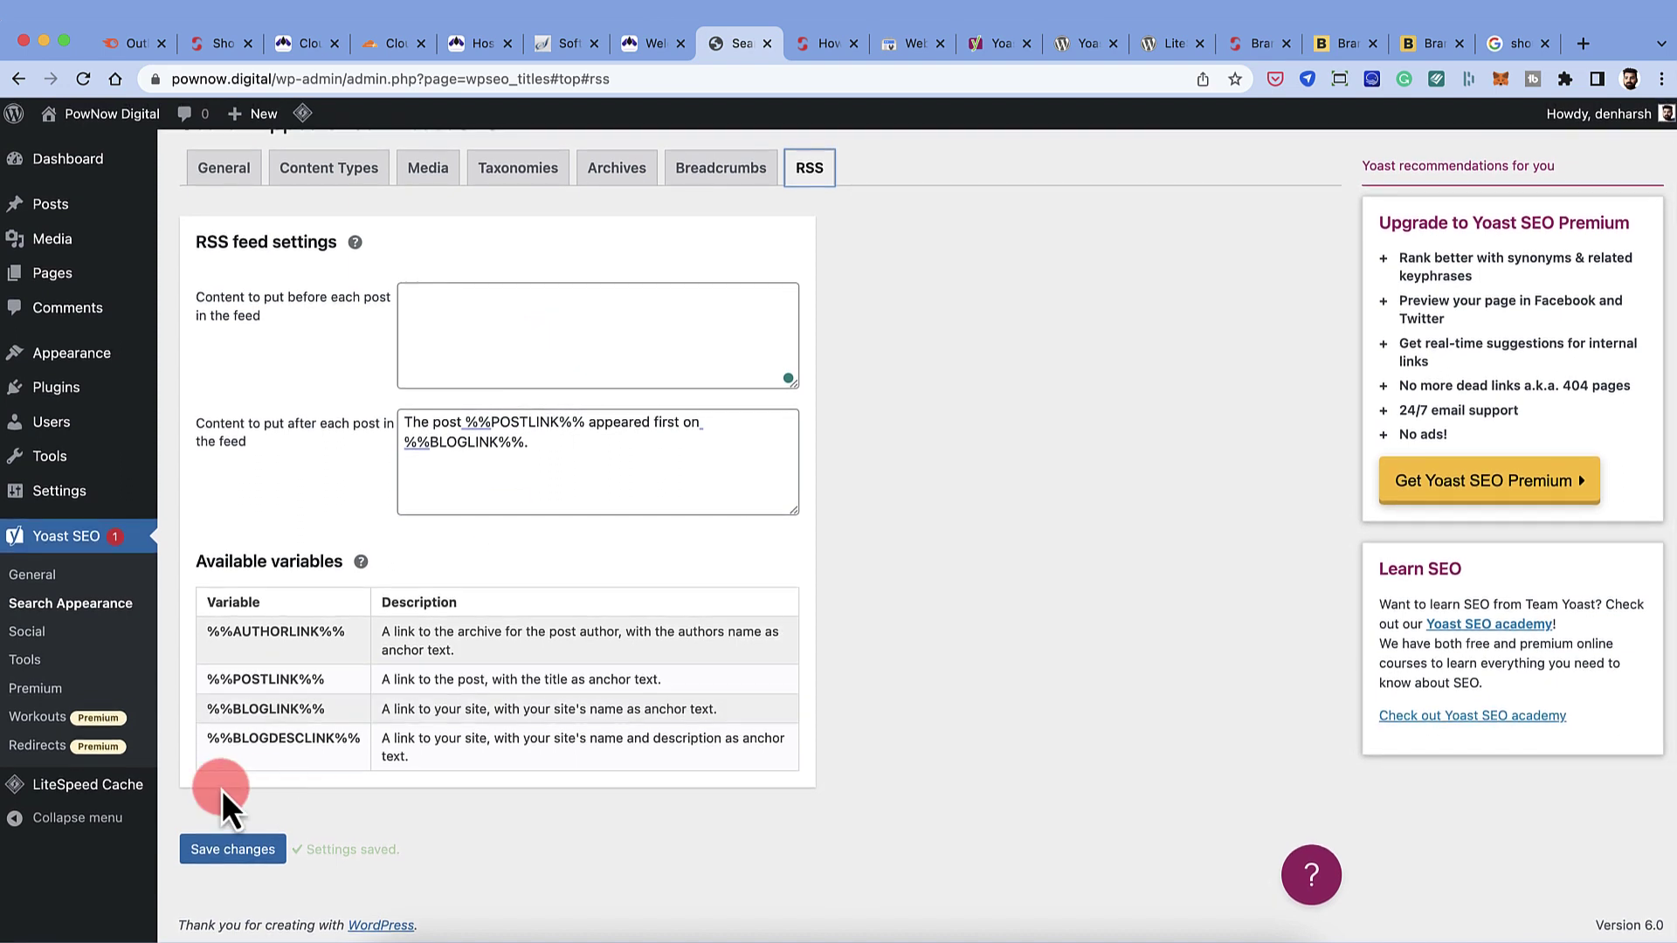
click(250, 847)
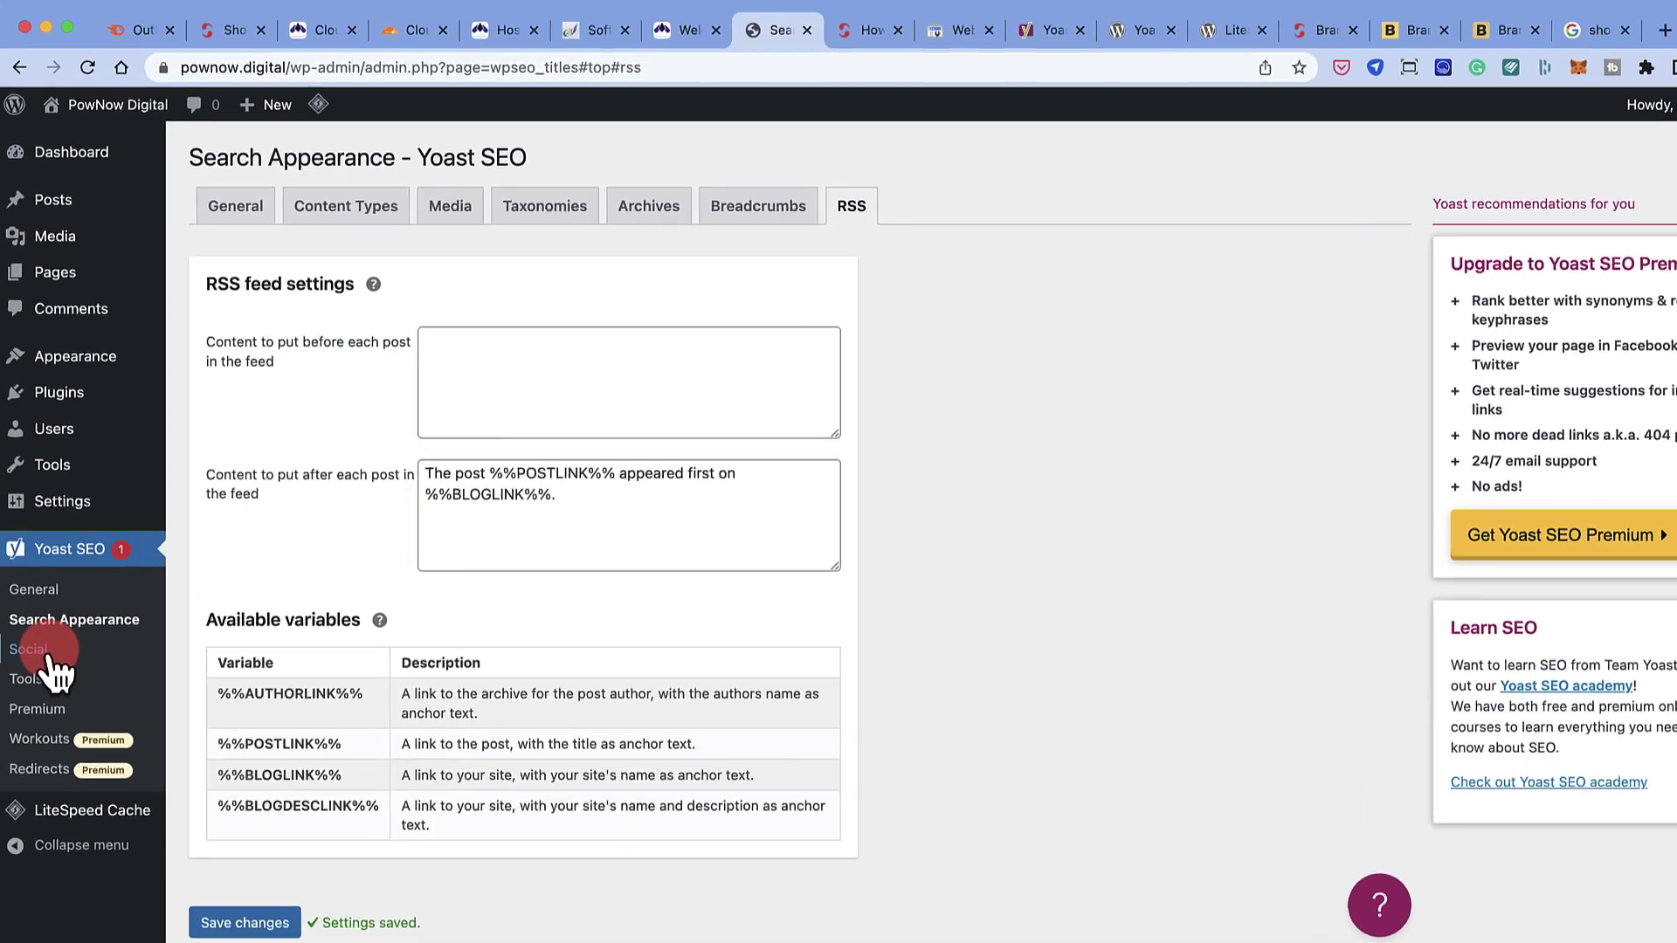
- Open the Yoast SEO Social settings and review the options for Accounts, Facebook and Twitter
click(49, 657)
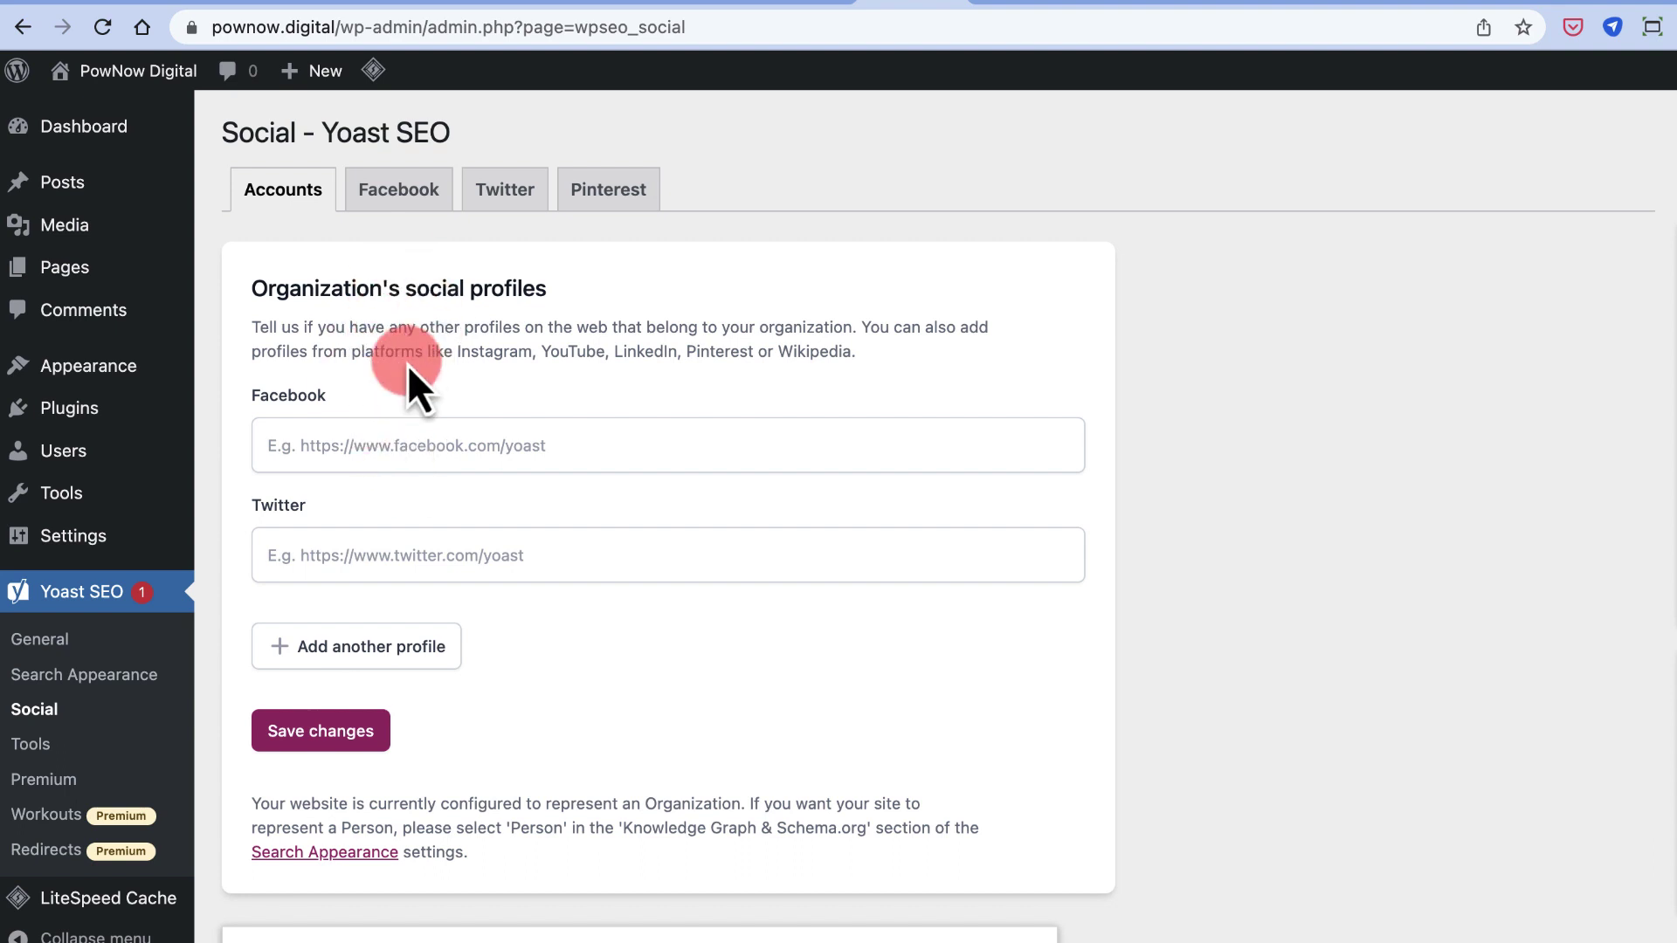
scroll(407, 364, down, 2)
scroll(407, 376, up, 2)
click(401, 210)
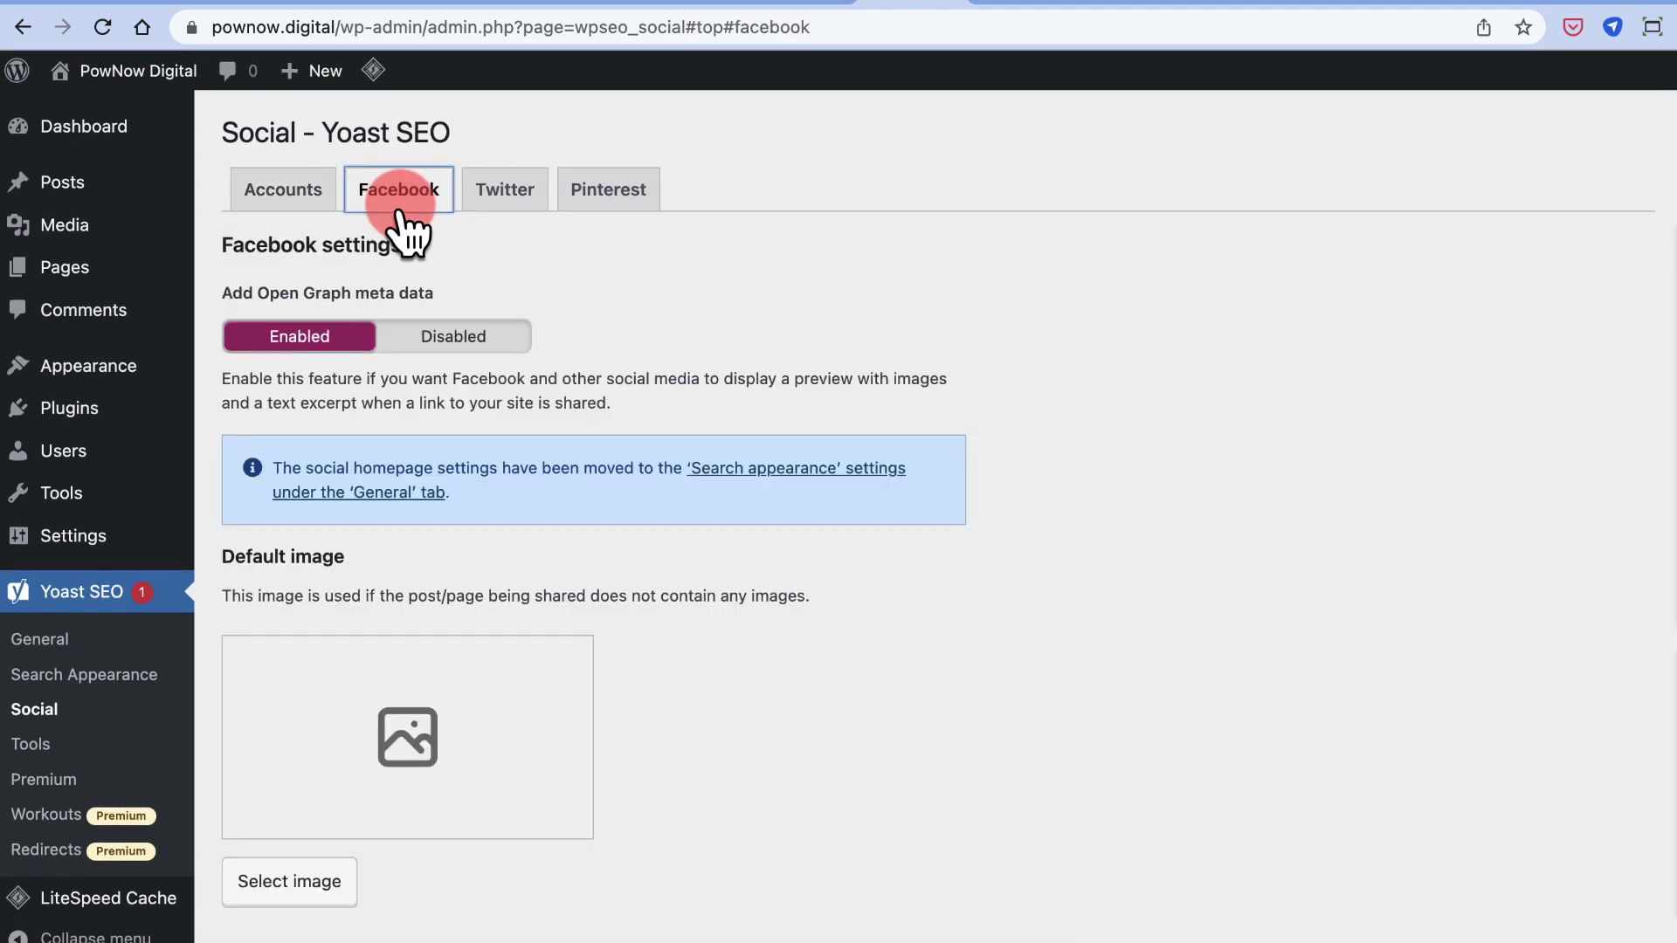
key(super+bracketleft)
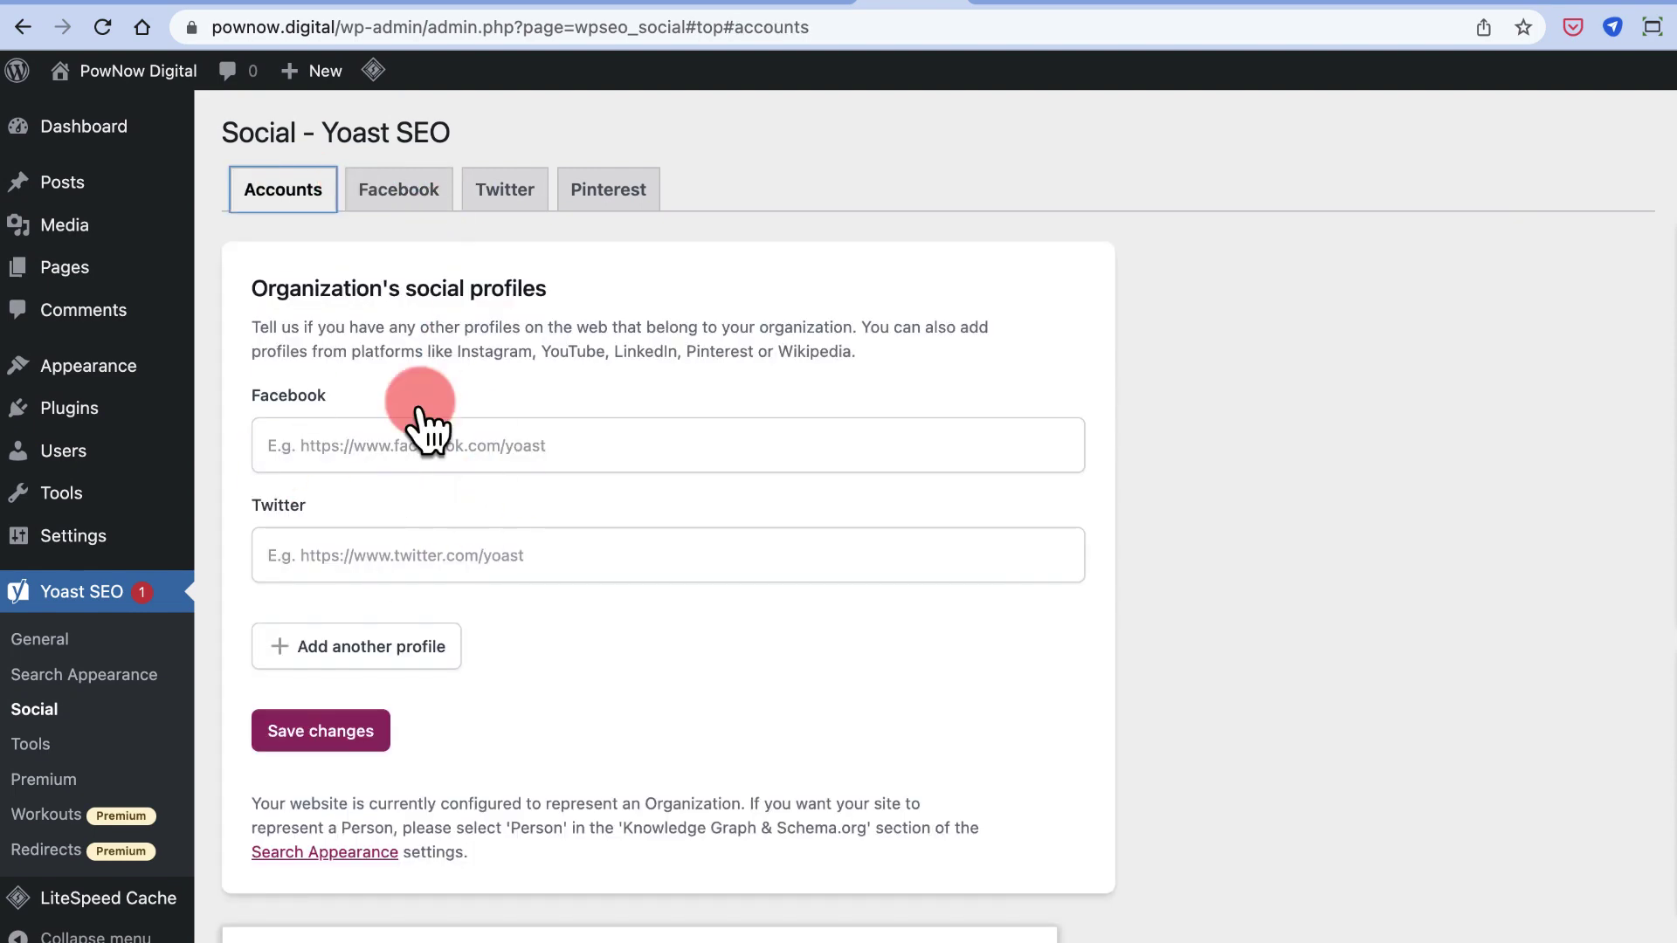
click(472, 197)
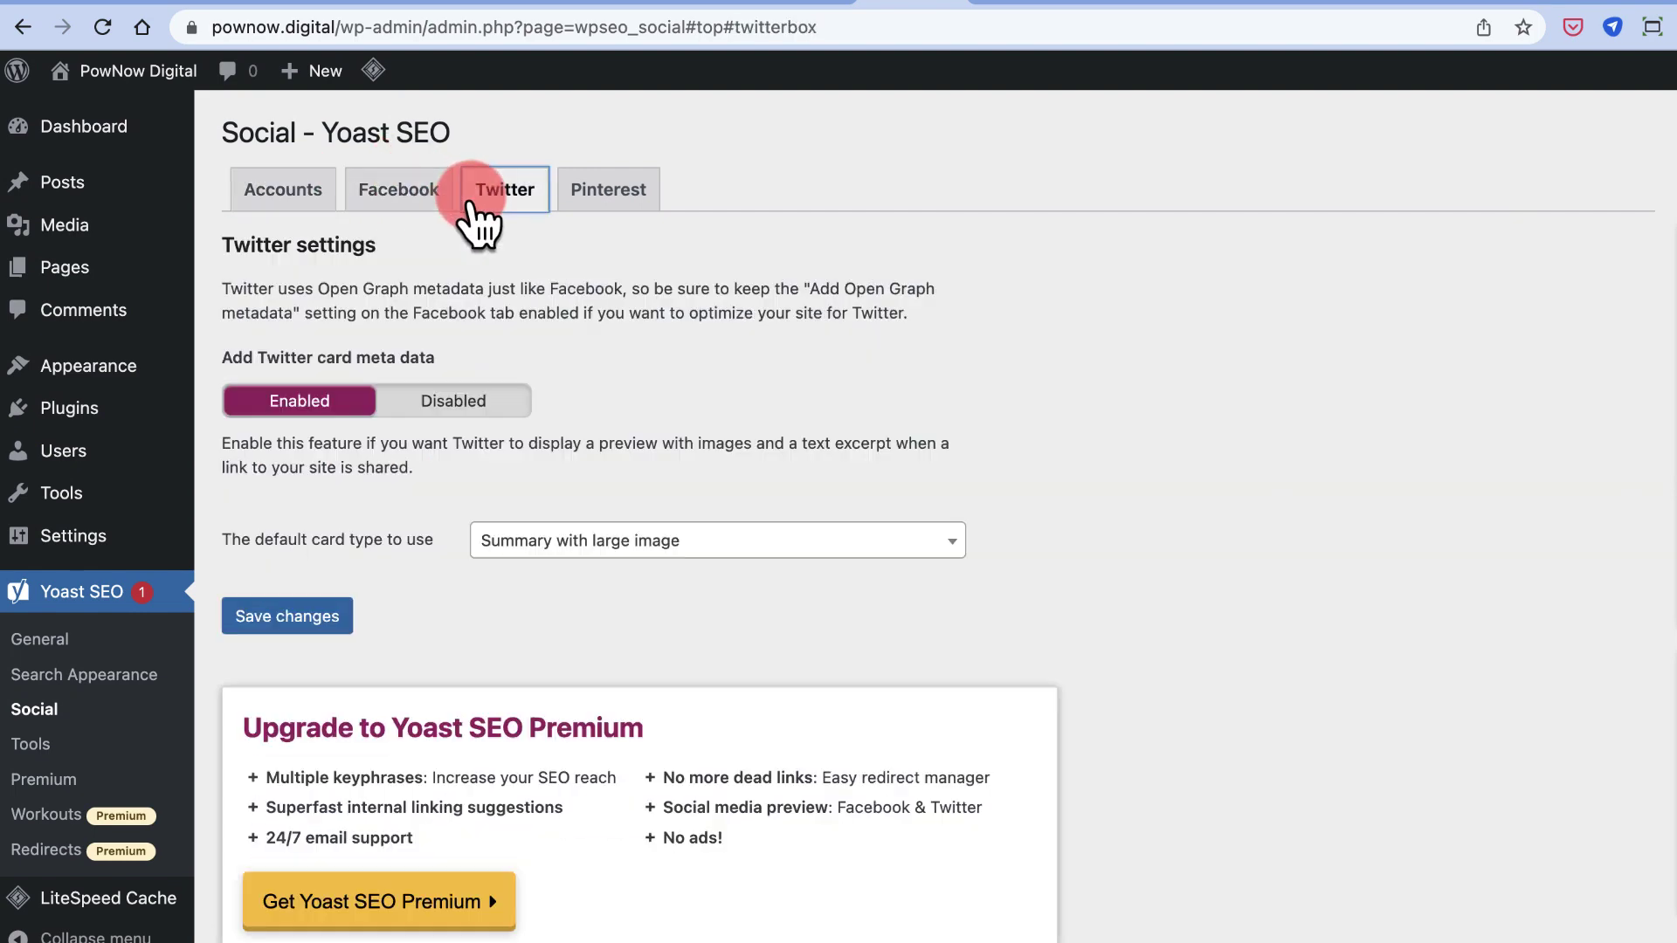
- Review the default image option in the Facebook settings and the Open Graph and site confirmation notes in the Pinterest settings
click(415, 201)
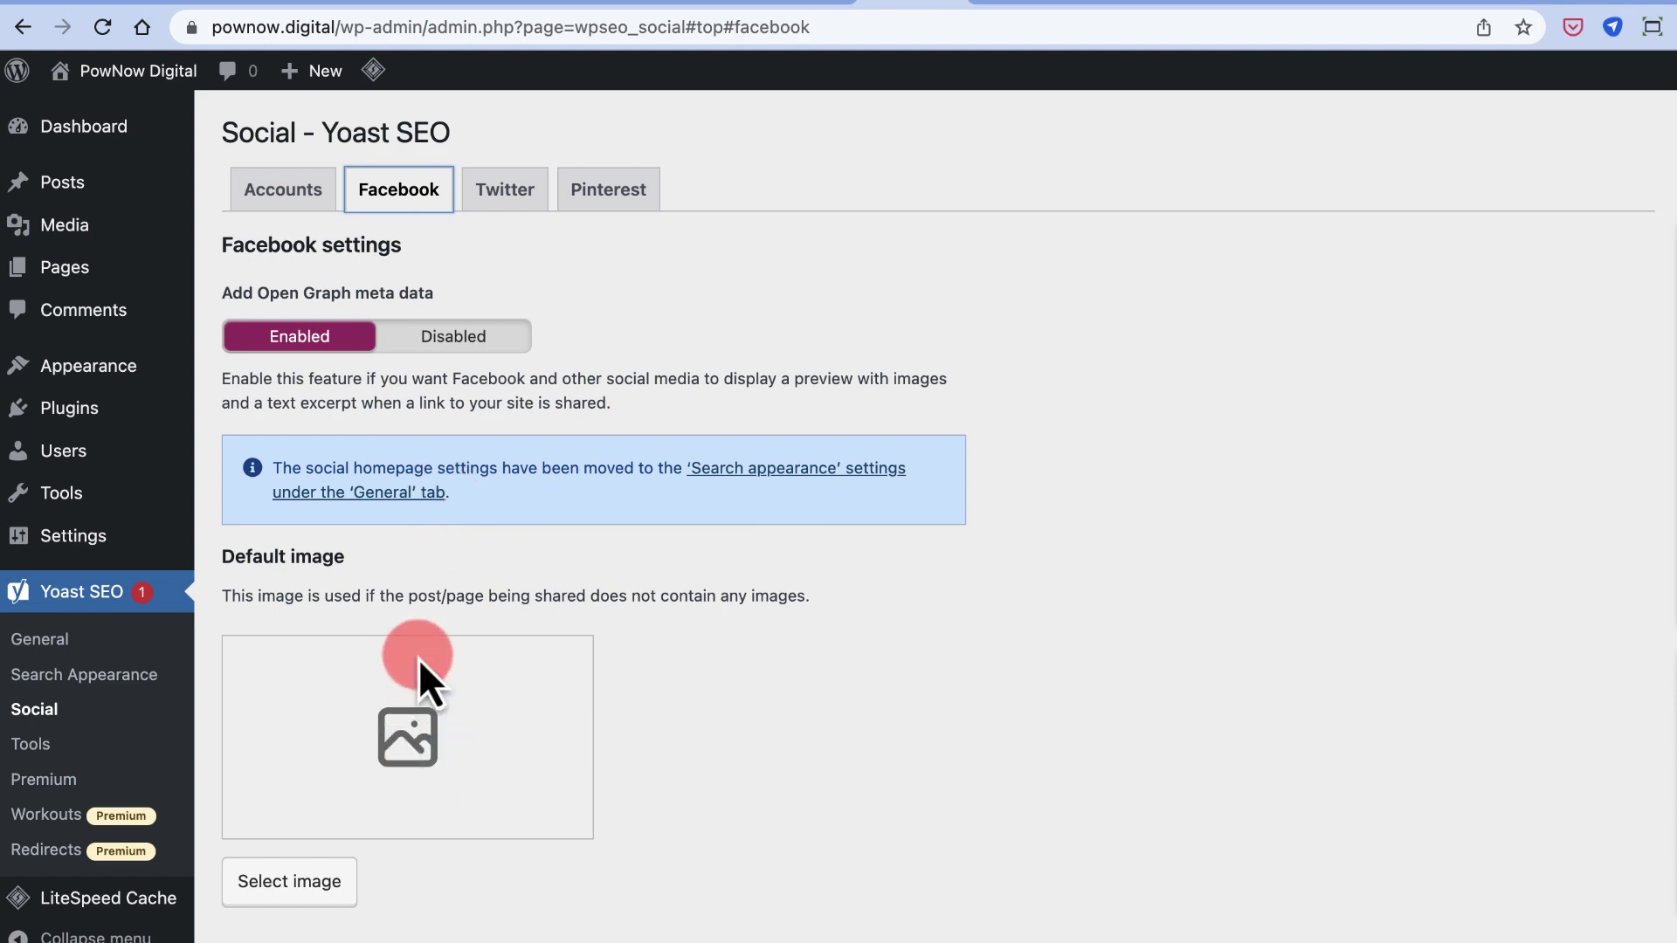
scroll(418, 659, down, 1)
scroll(461, 412, down, 3)
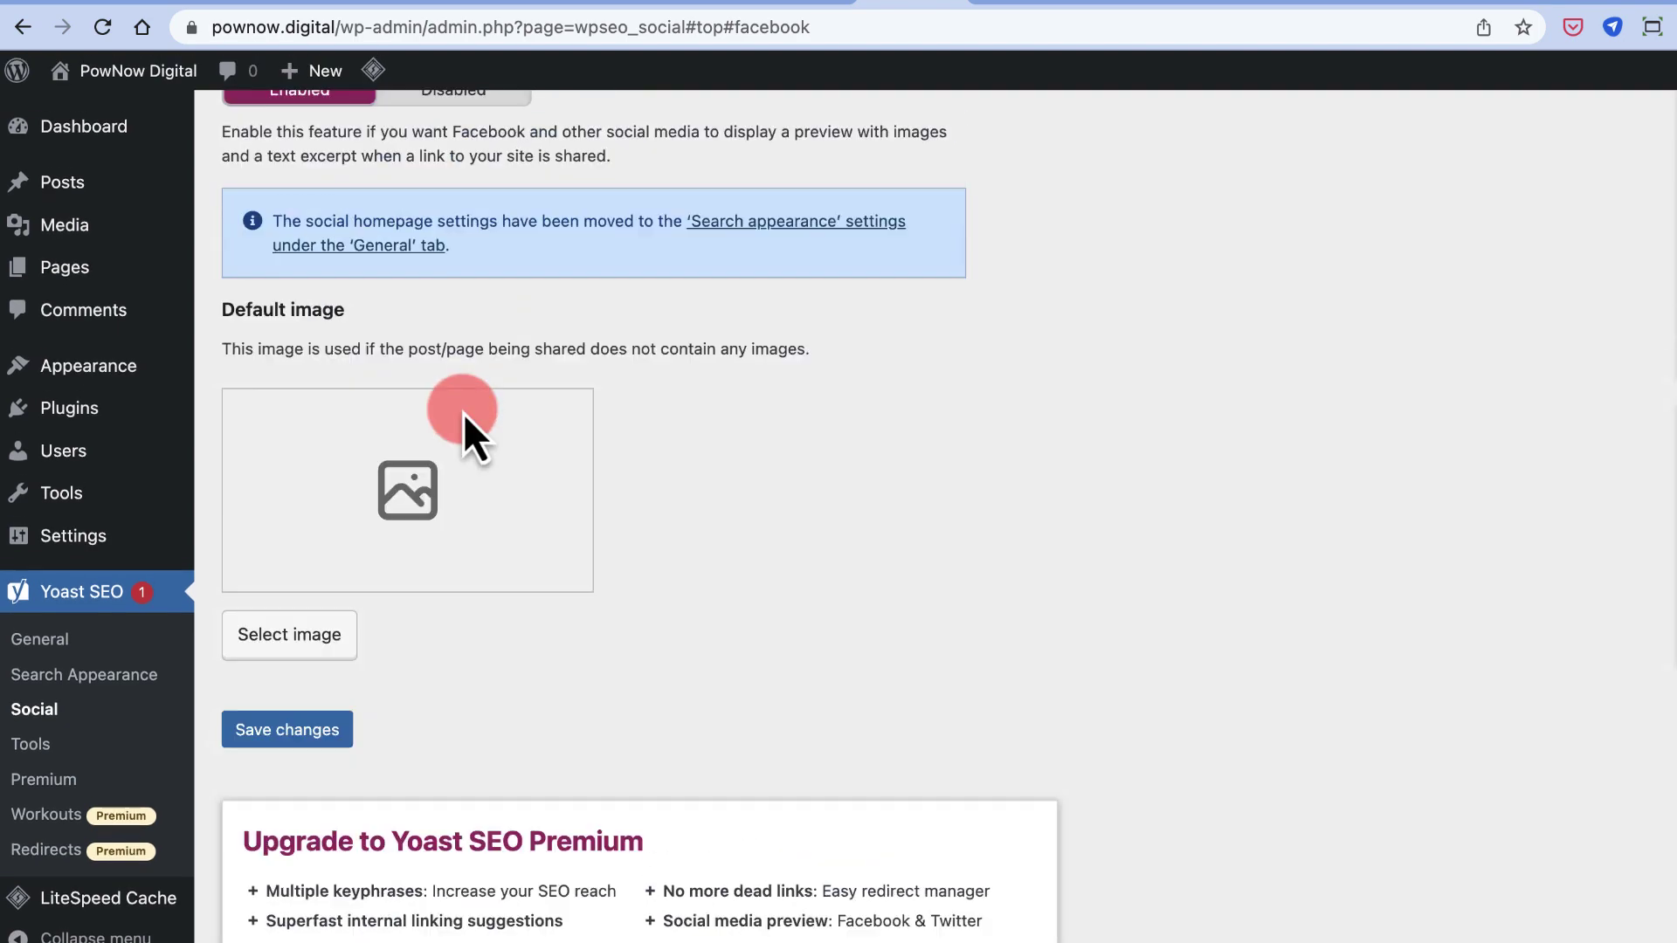
scroll(463, 413, up, 4)
click(584, 206)
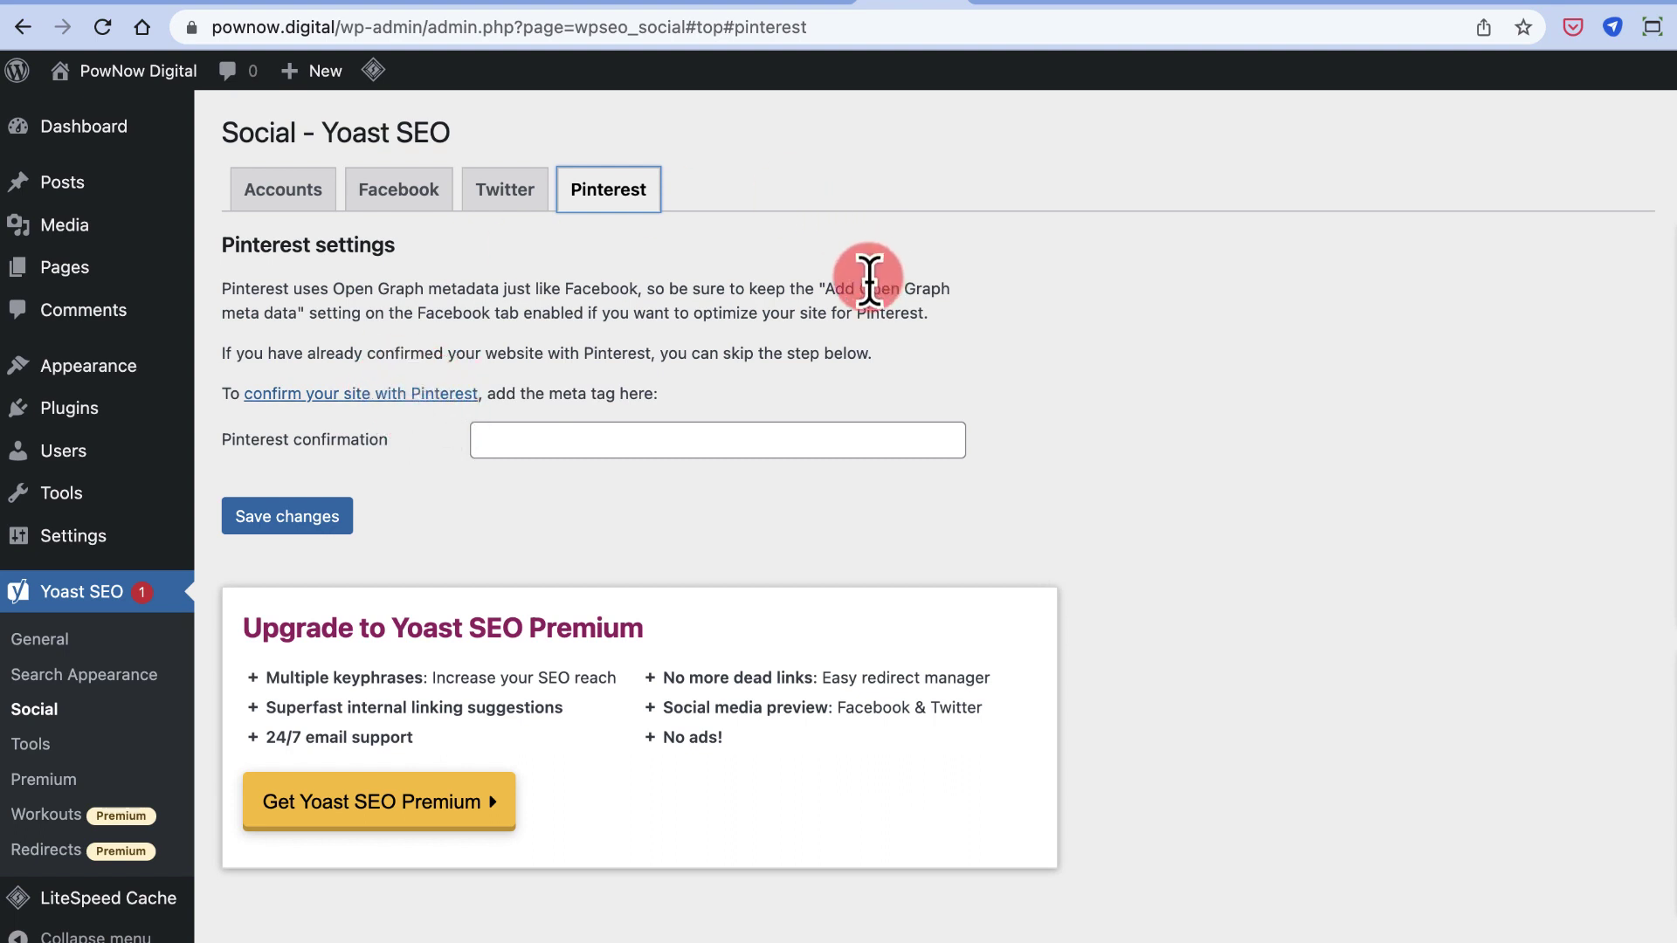
drag(825, 288, 281, 319)
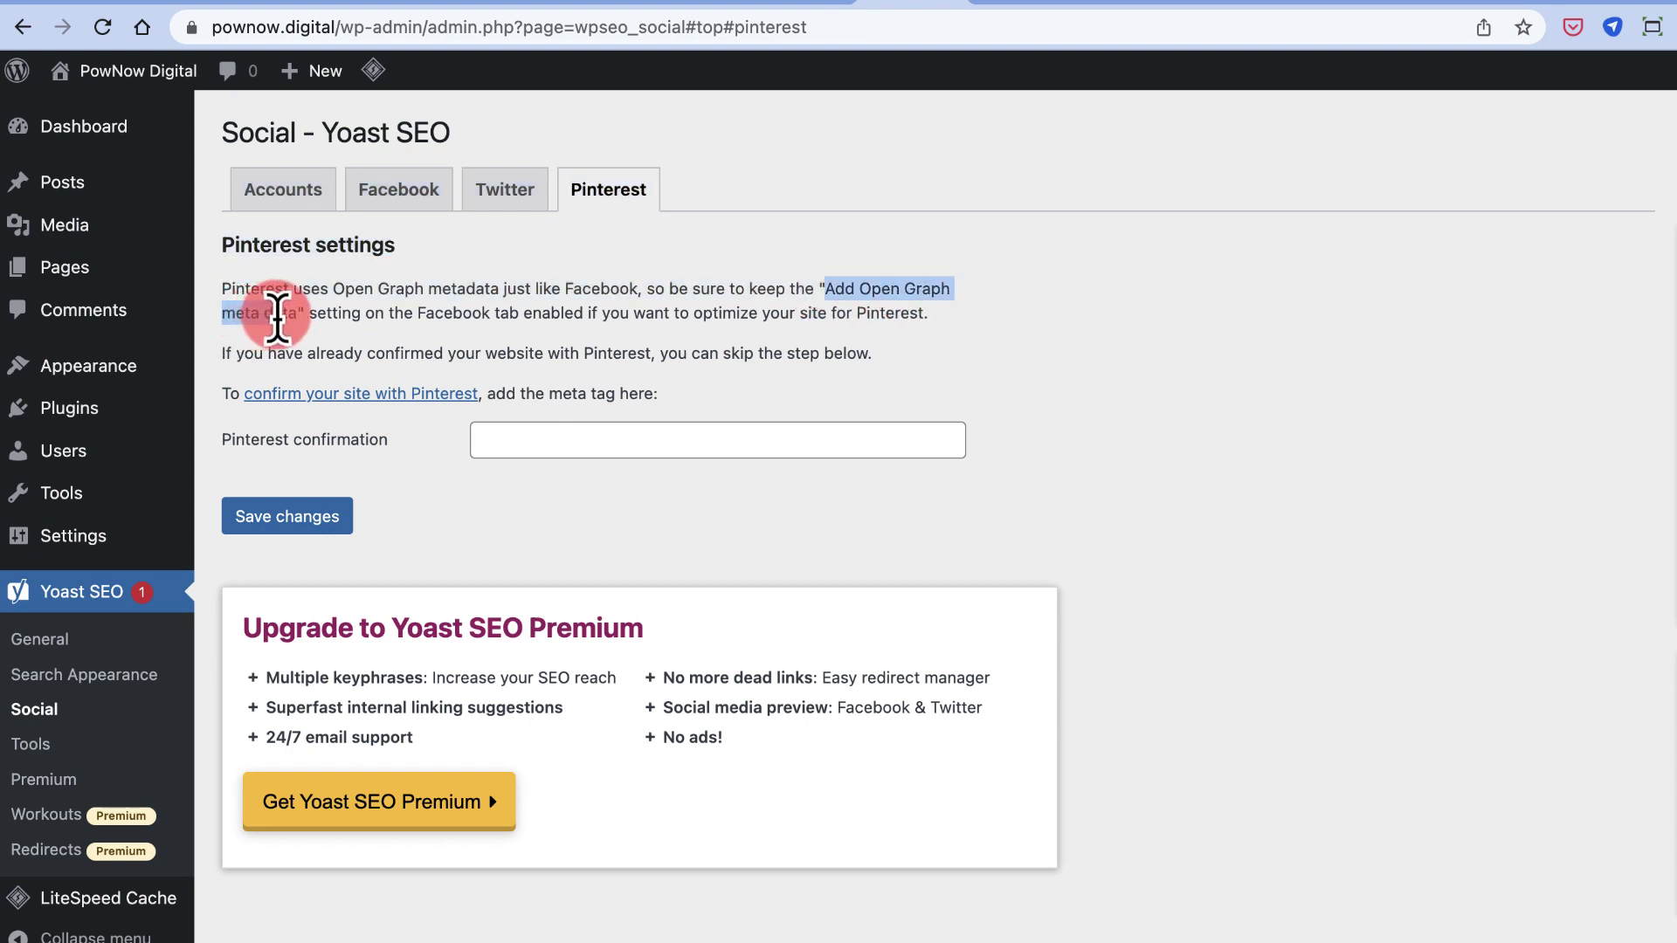
click(280, 319)
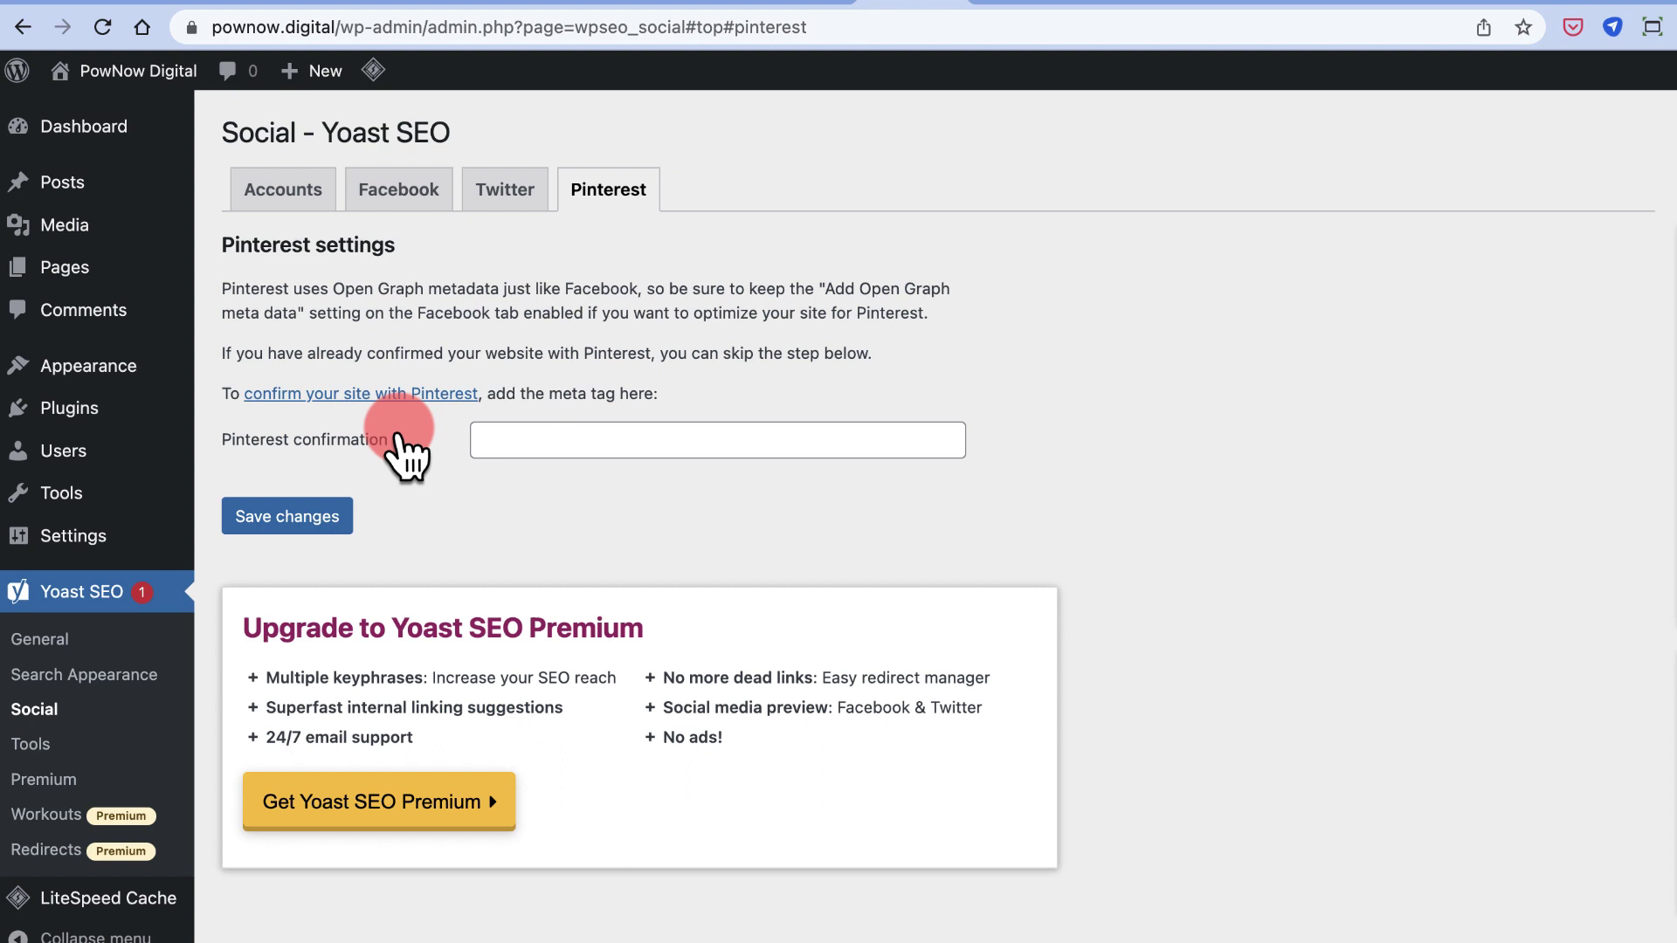
- Look through the Yoast SEO Tools and Premium pages, and return to the General dashboard
click(52, 744)
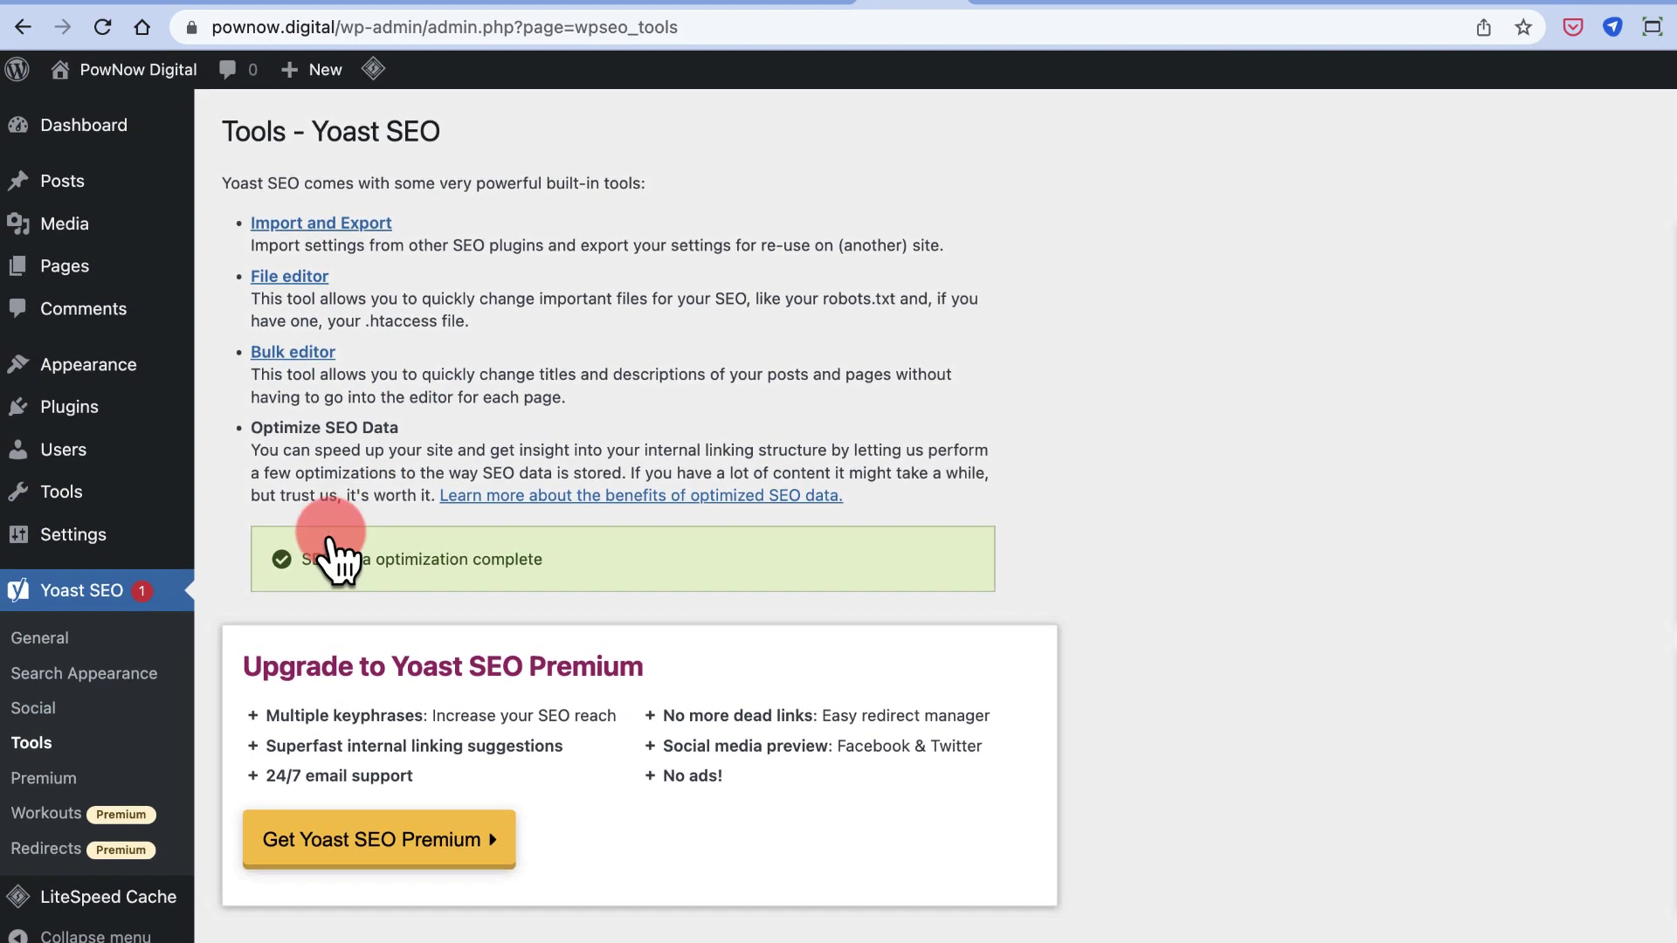
click(52, 780)
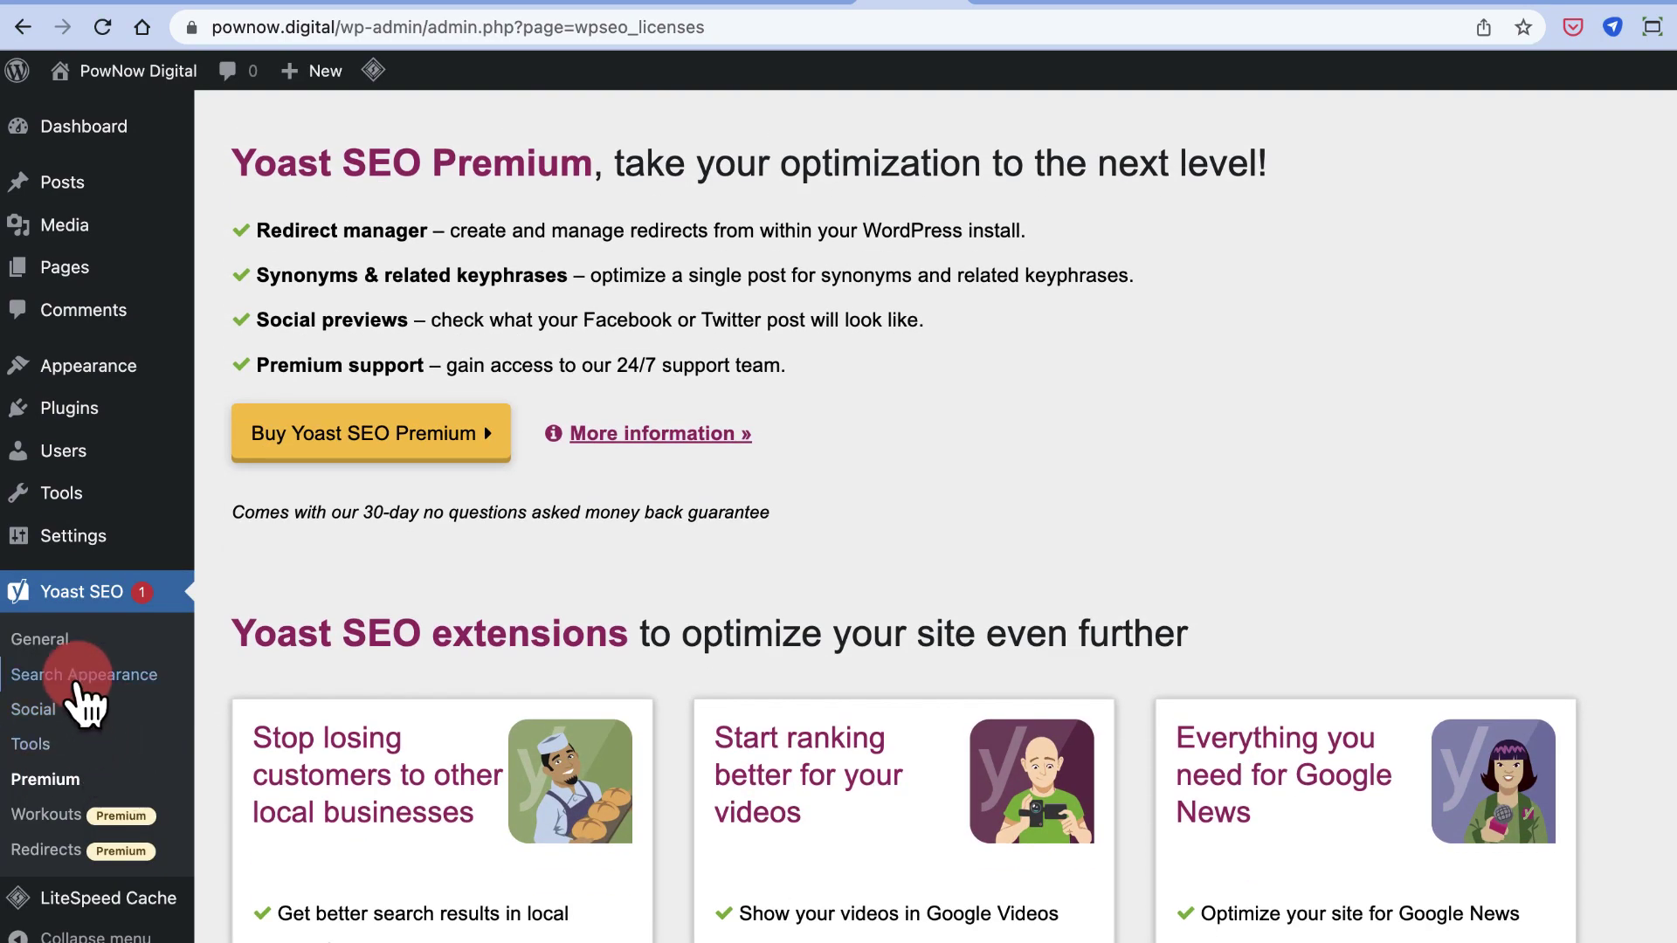
scroll(479, 476, down, 3)
scroll(498, 457, up, 5)
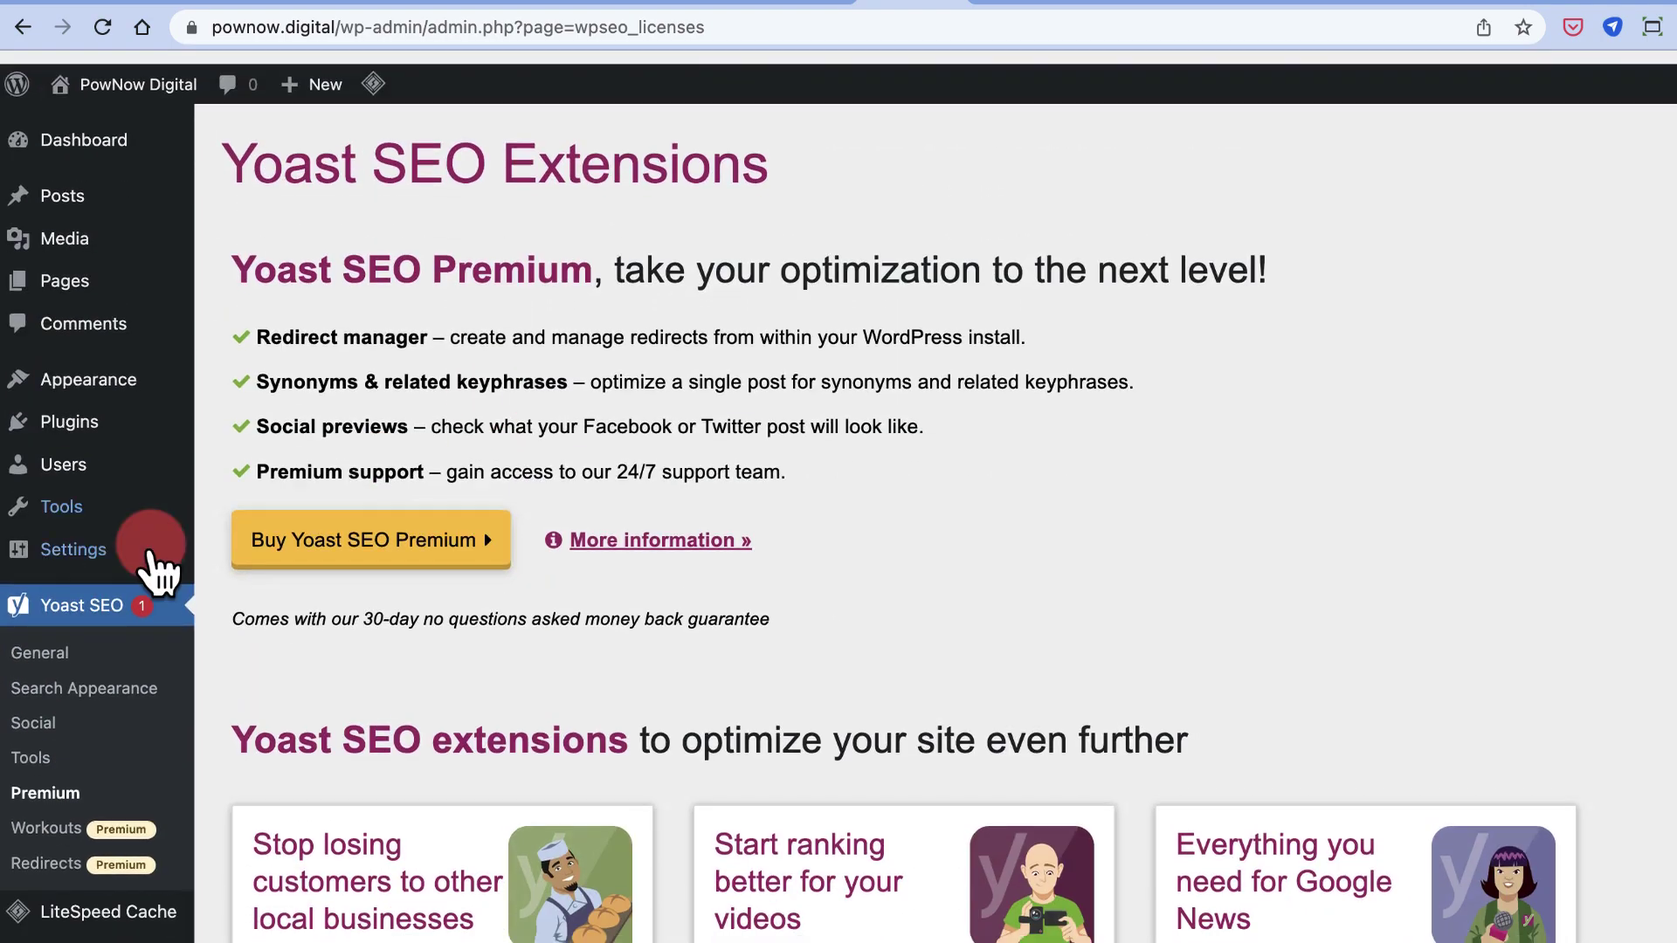
click(63, 647)
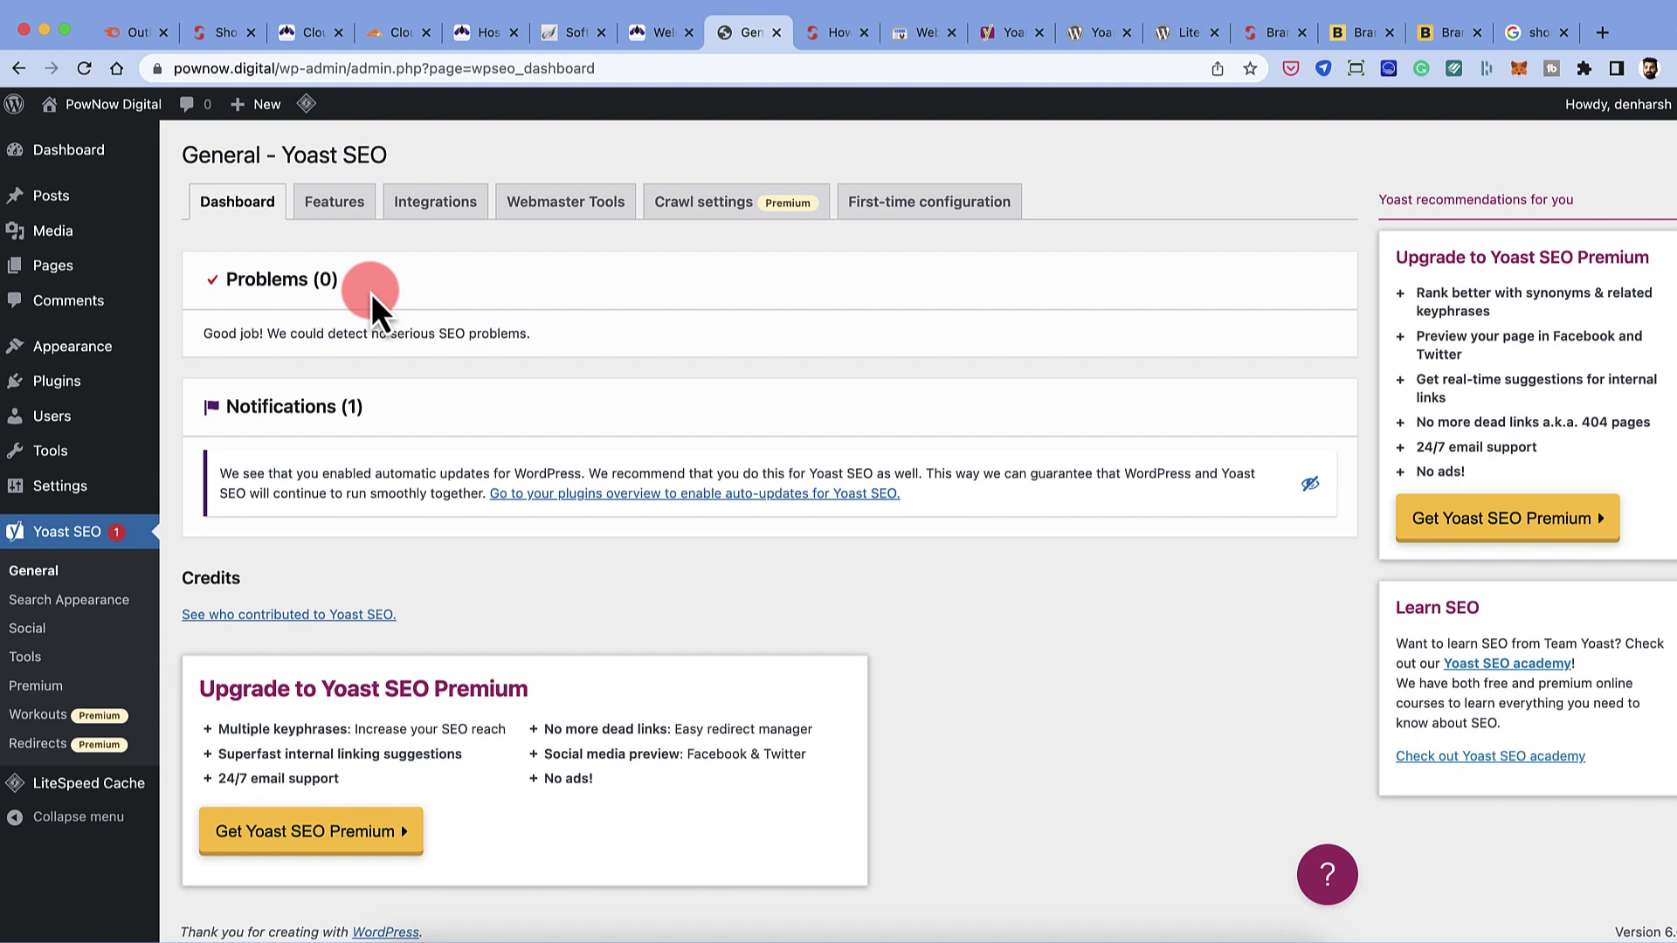
- Open the editor for a new post in a separate browser tab and dismiss the block editor welcome guide
mouse_move(57, 203)
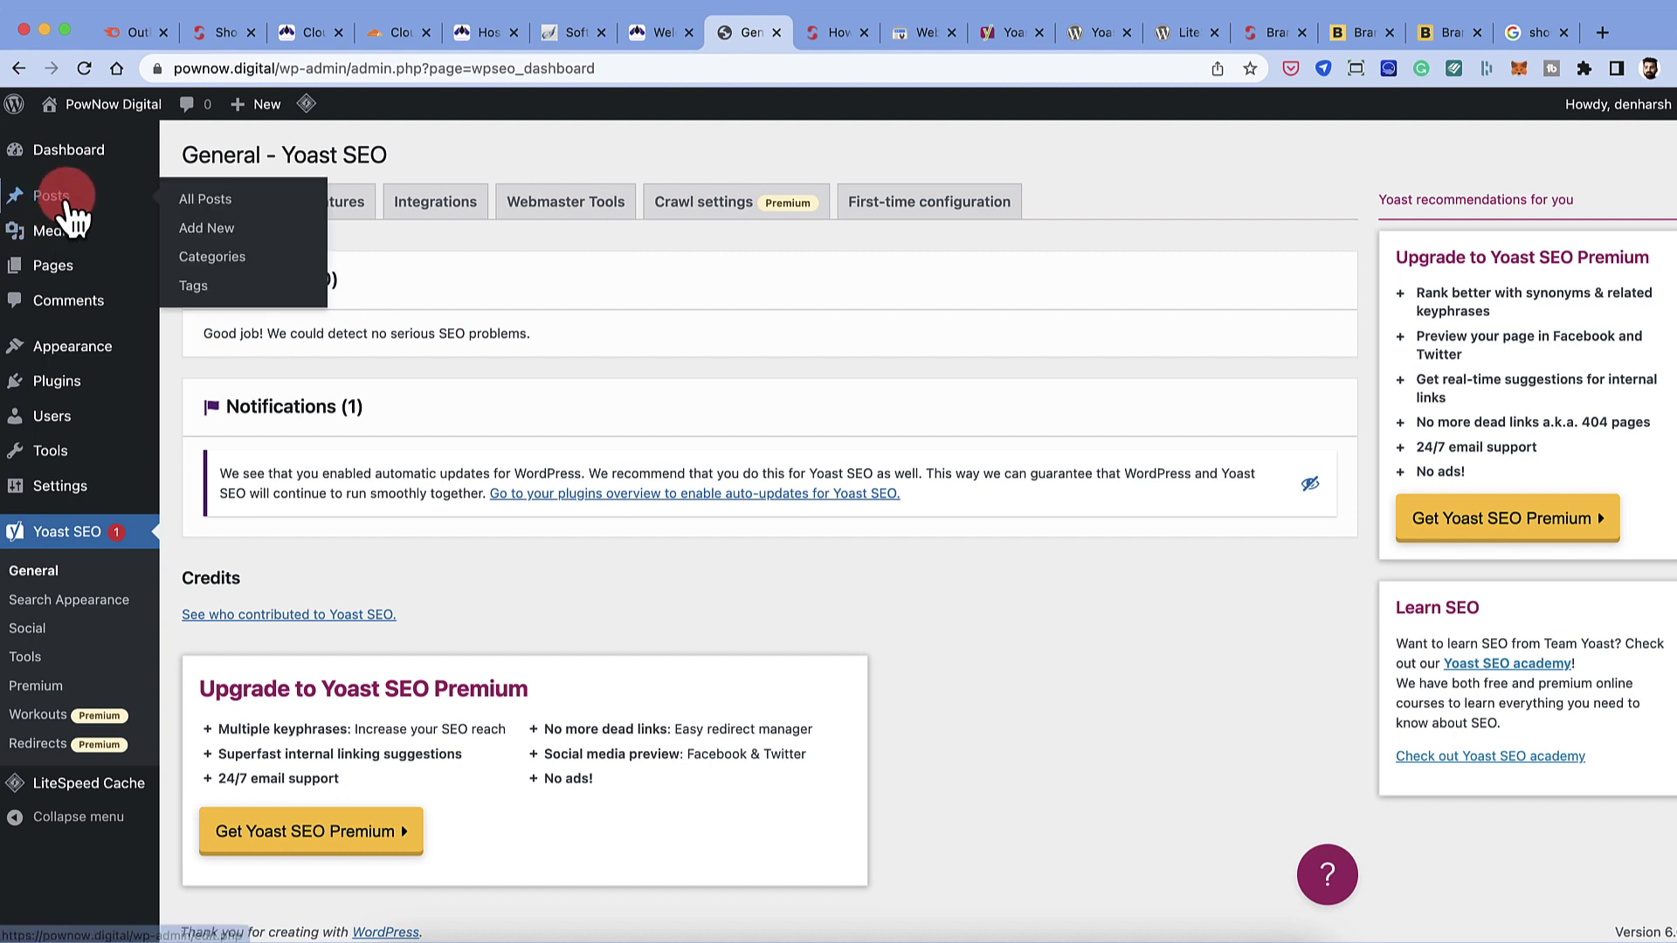
super+click(214, 229)
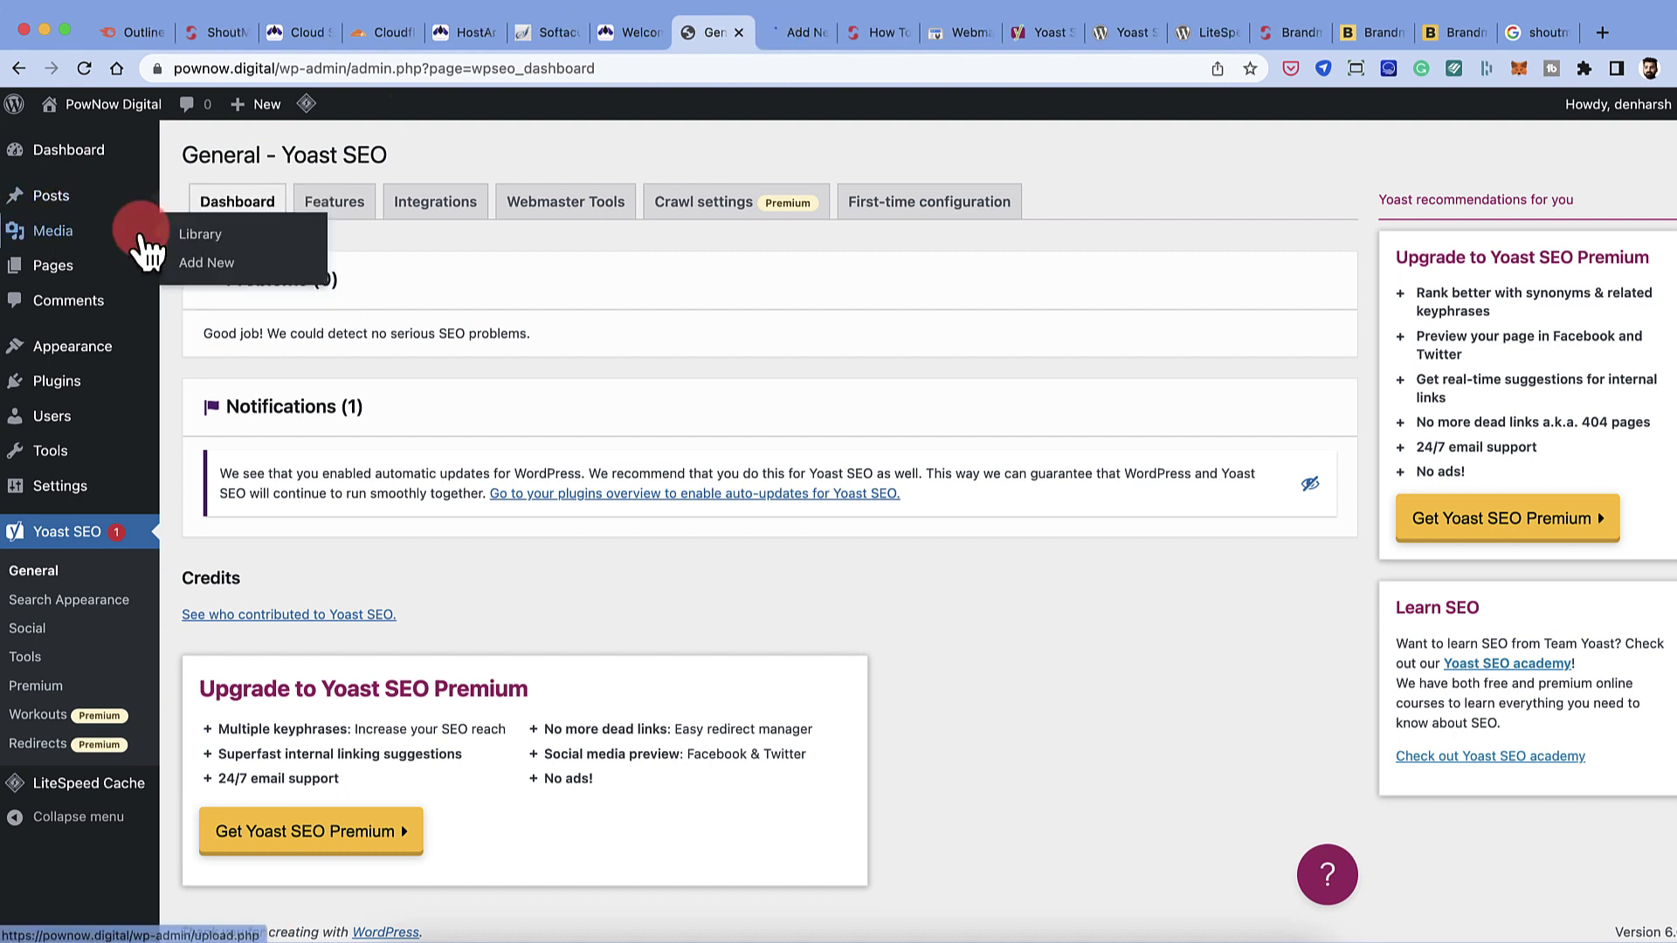
mouse_move(131, 199)
super+click(206, 201)
click(777, 34)
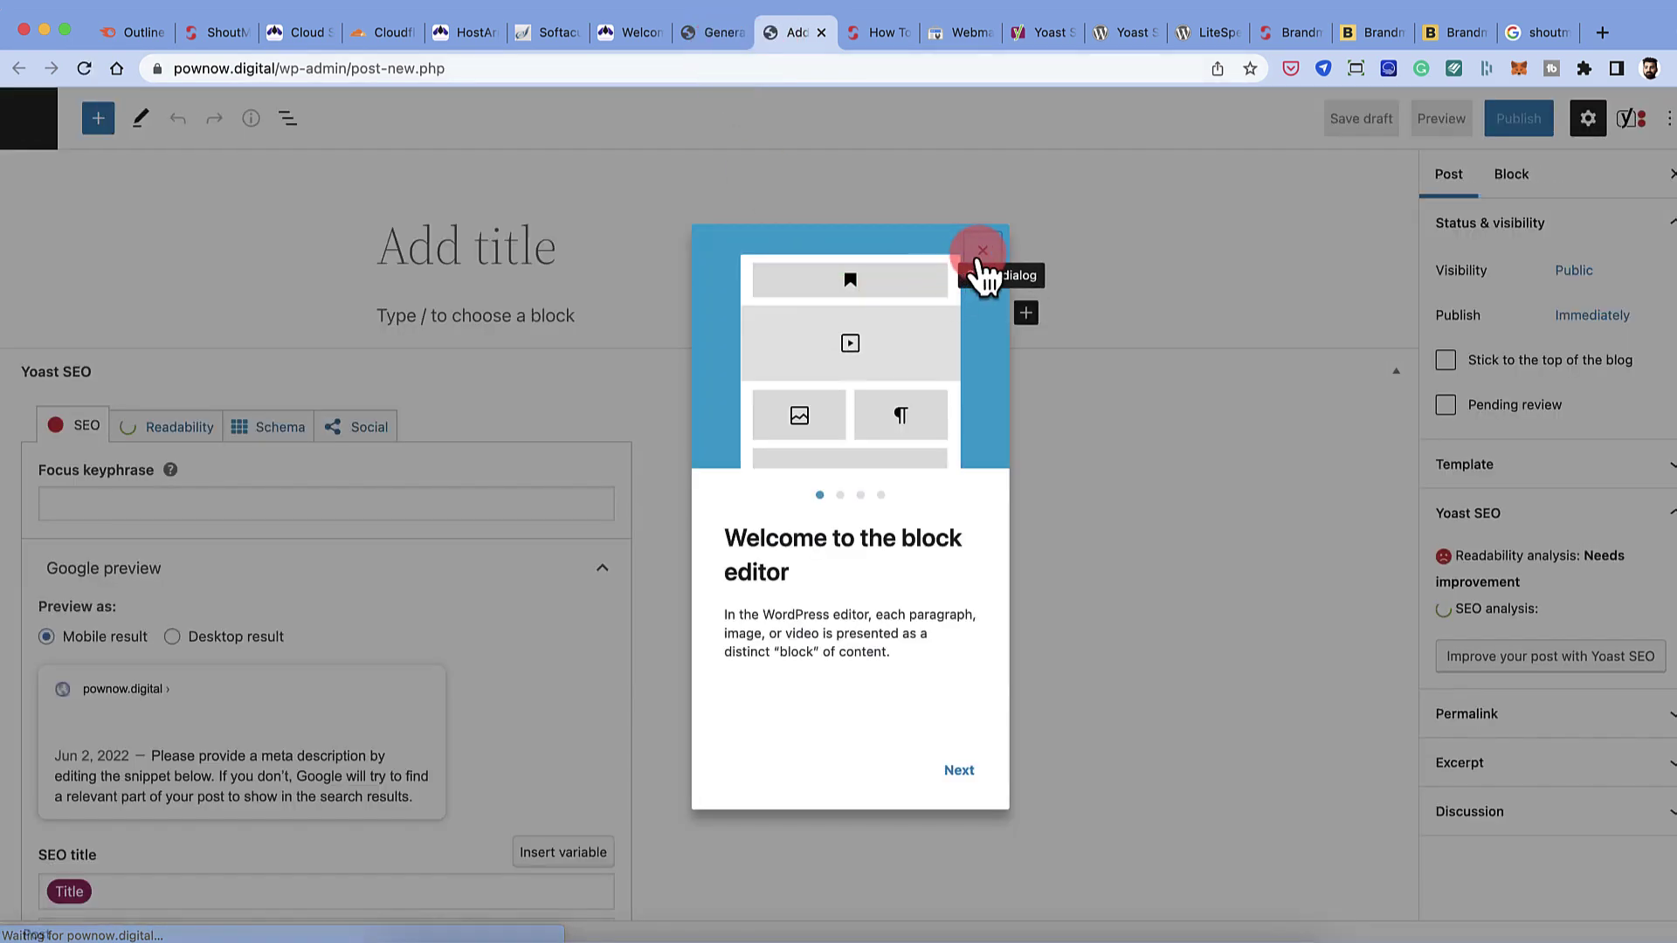
click(982, 250)
- Examine the post's Yoast SEO section, including the focus keyphrase, Google preview, SEO title, slug and meta description fields
scroll(329, 554, down, 2)
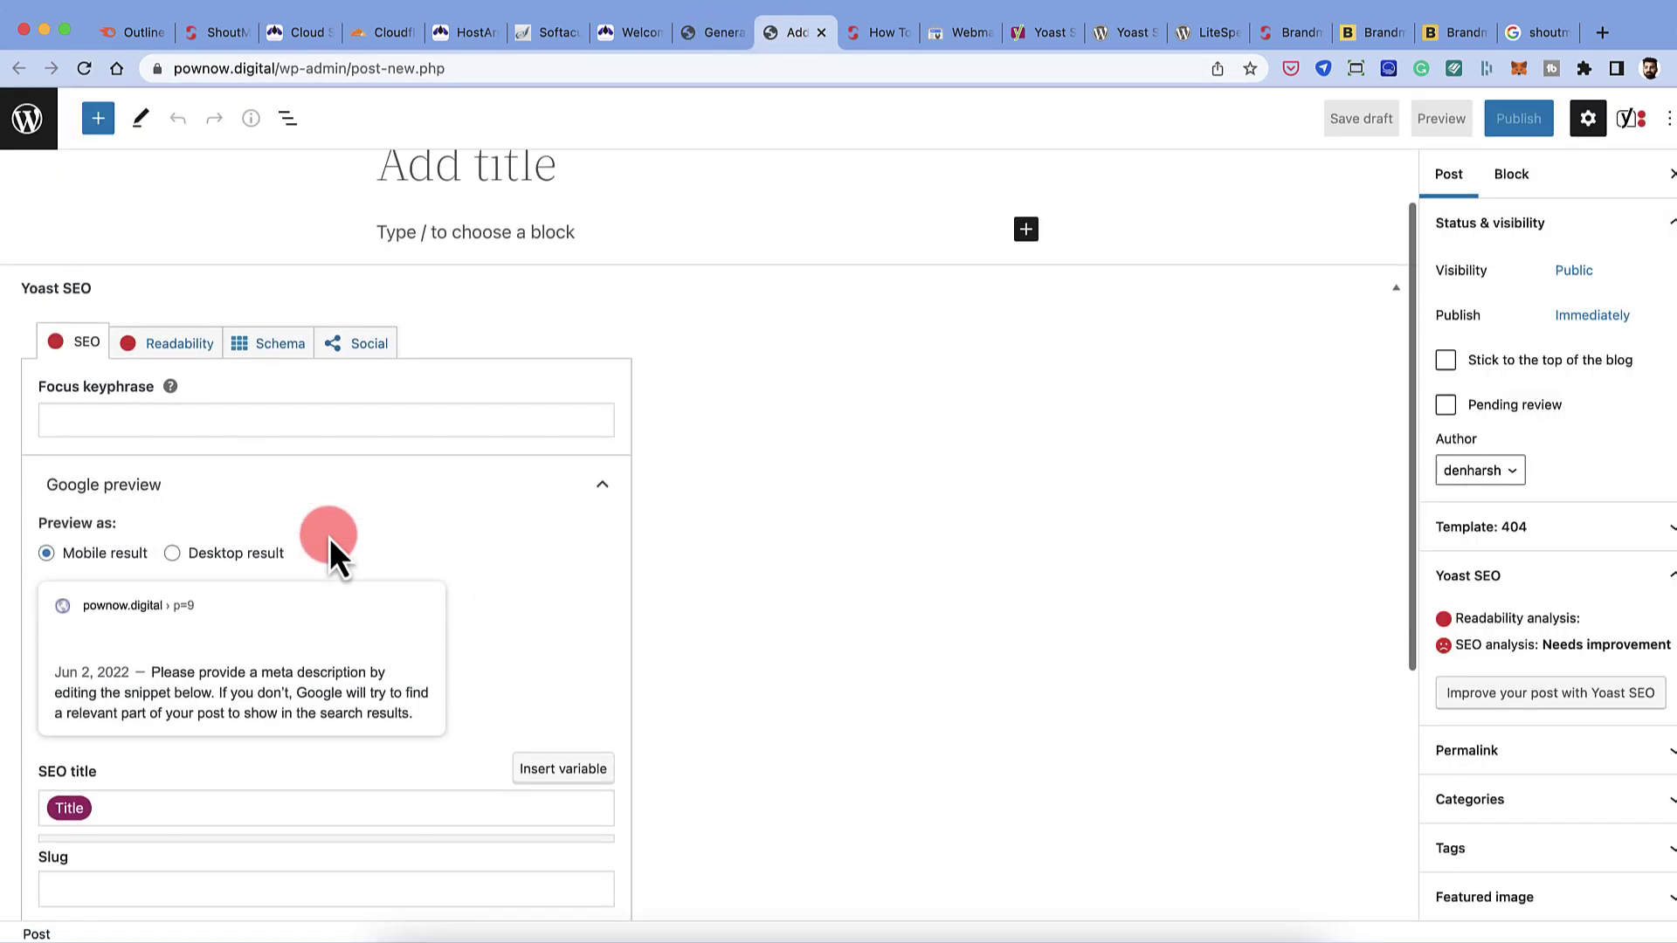
click(139, 419)
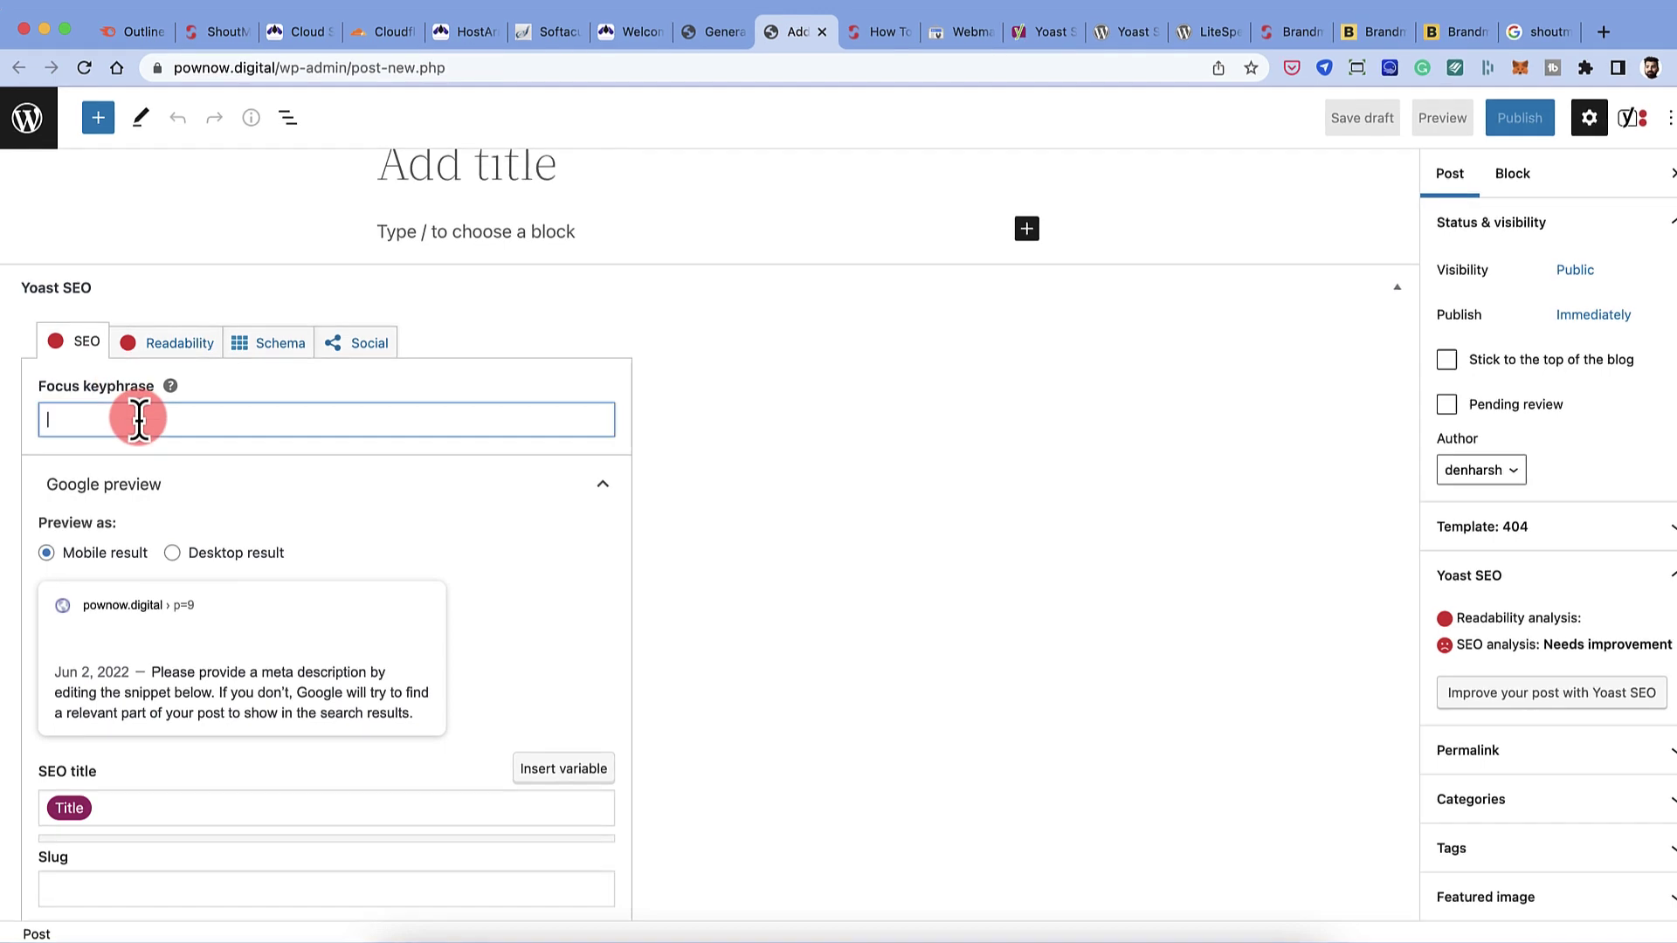
scroll(195, 476, down, 3)
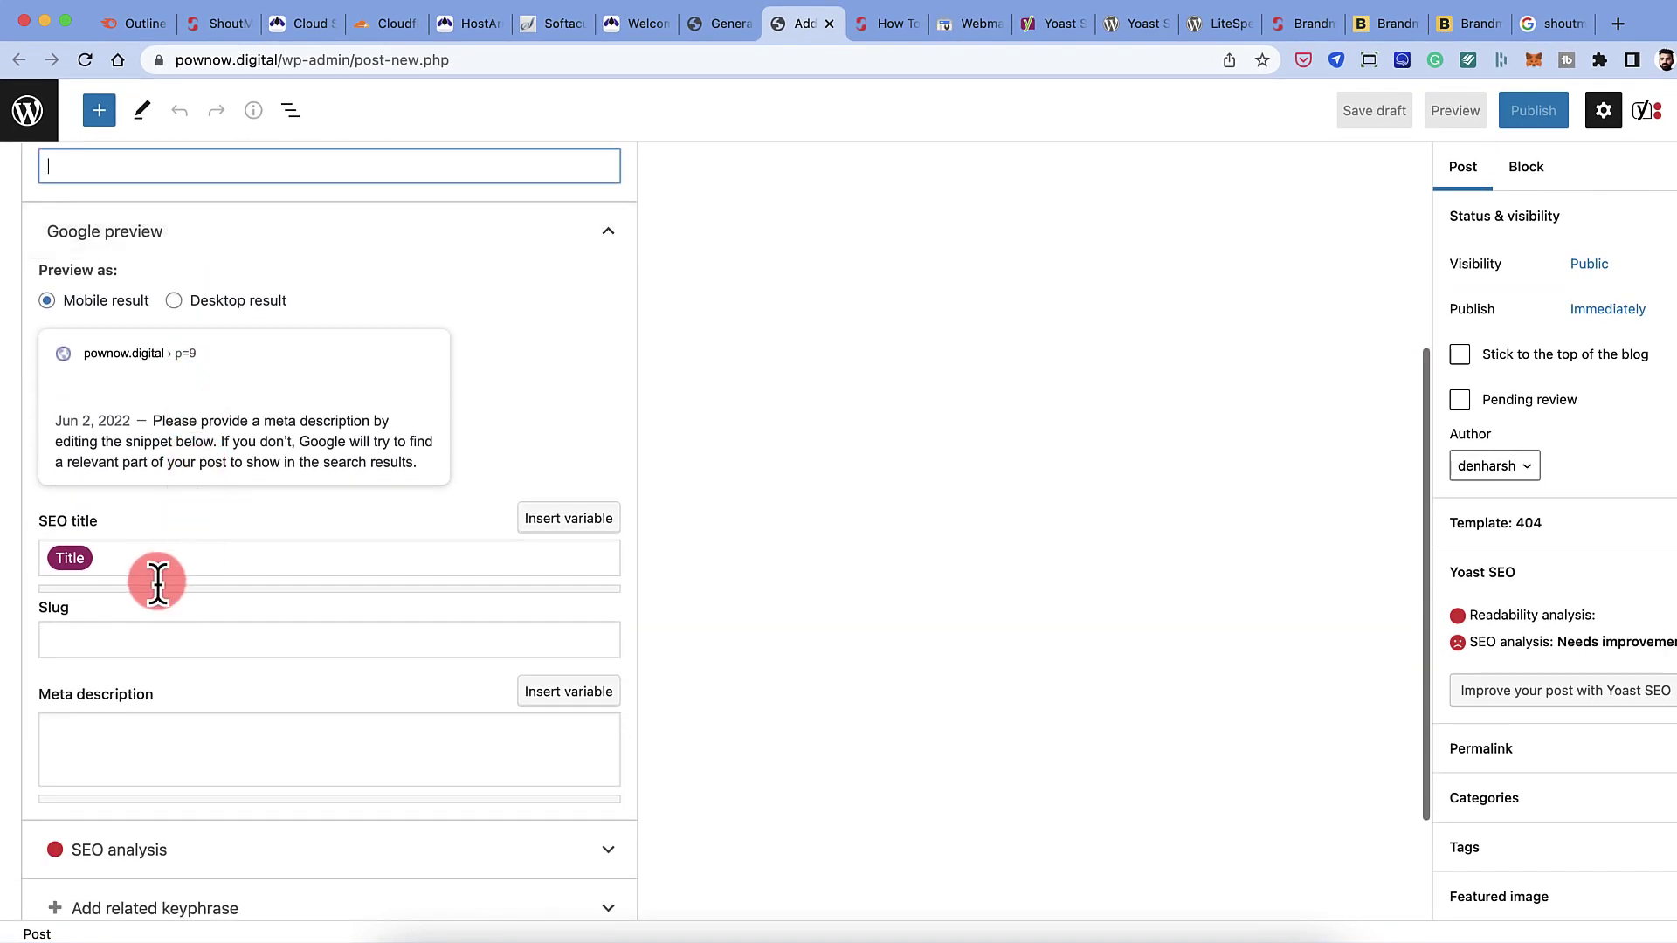
click(172, 637)
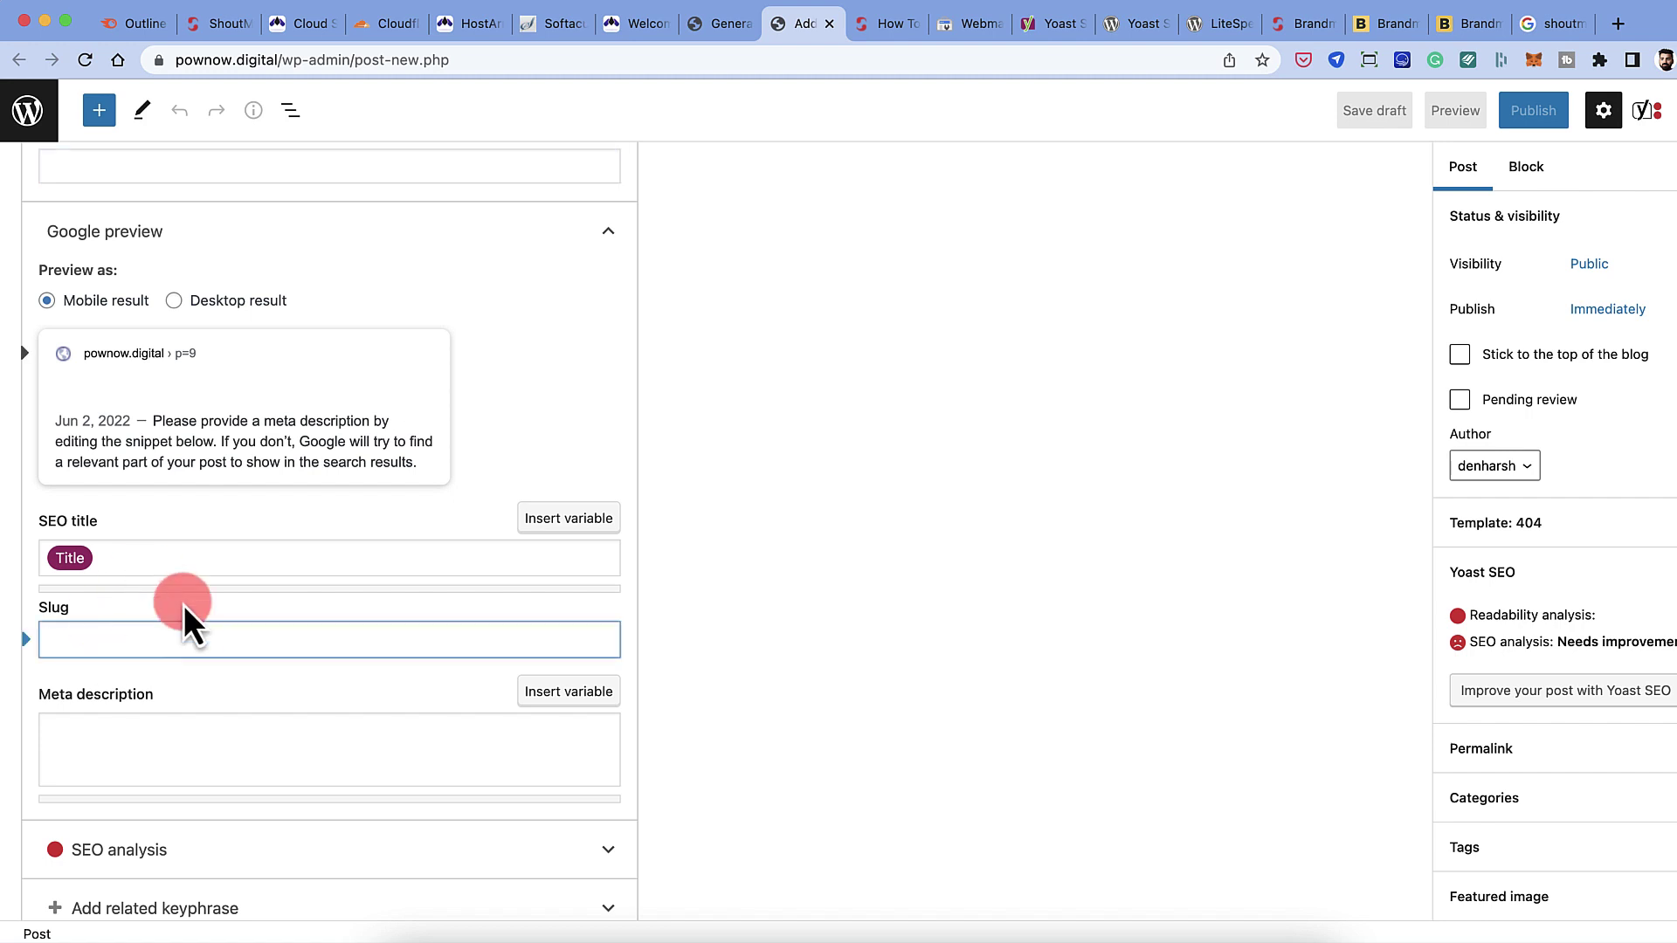
scroll(181, 647, down, 1)
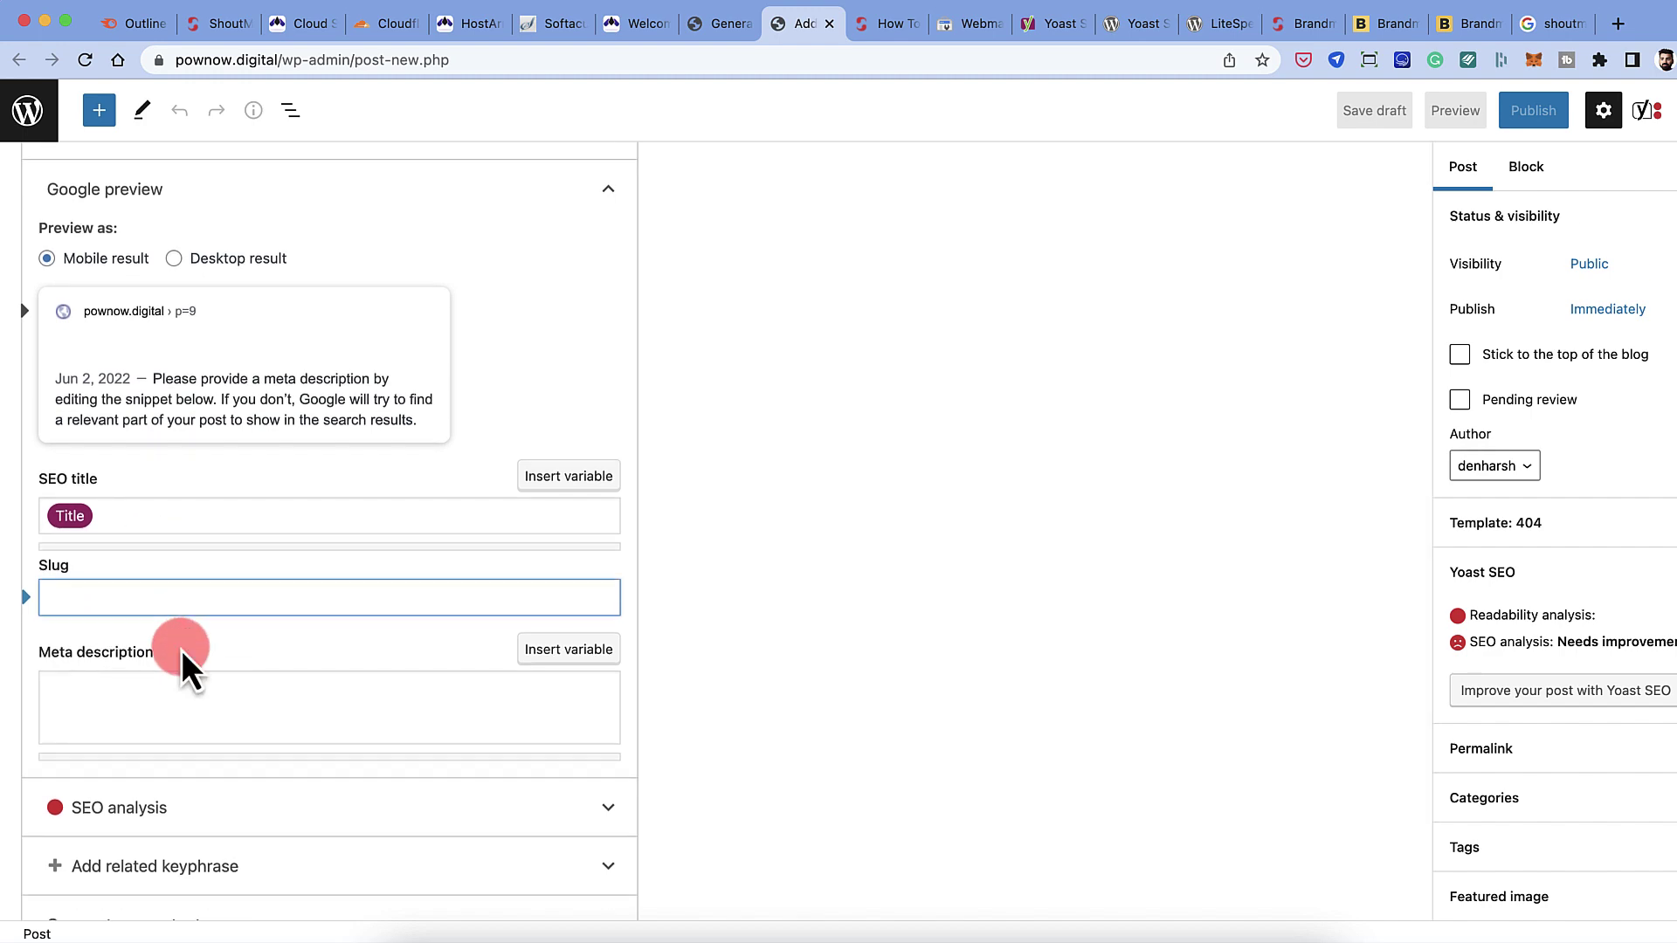
- Go back to the Yoast SEO dashboard and switch to the open ShoutMeLoud homepage
click(710, 37)
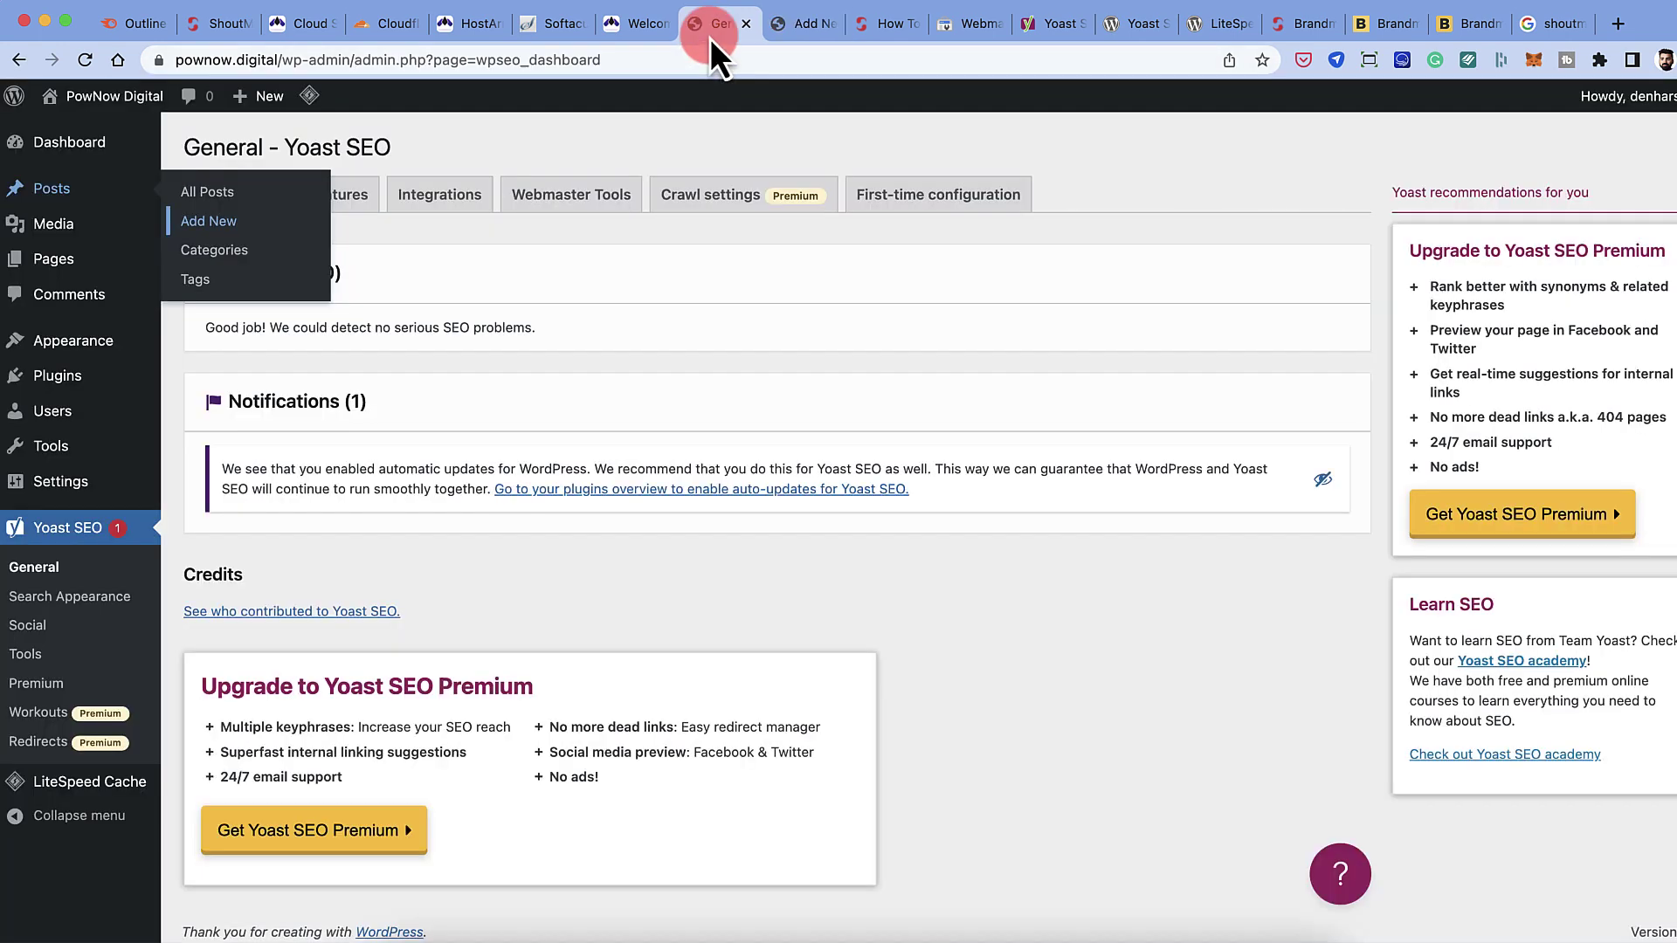
click(795, 34)
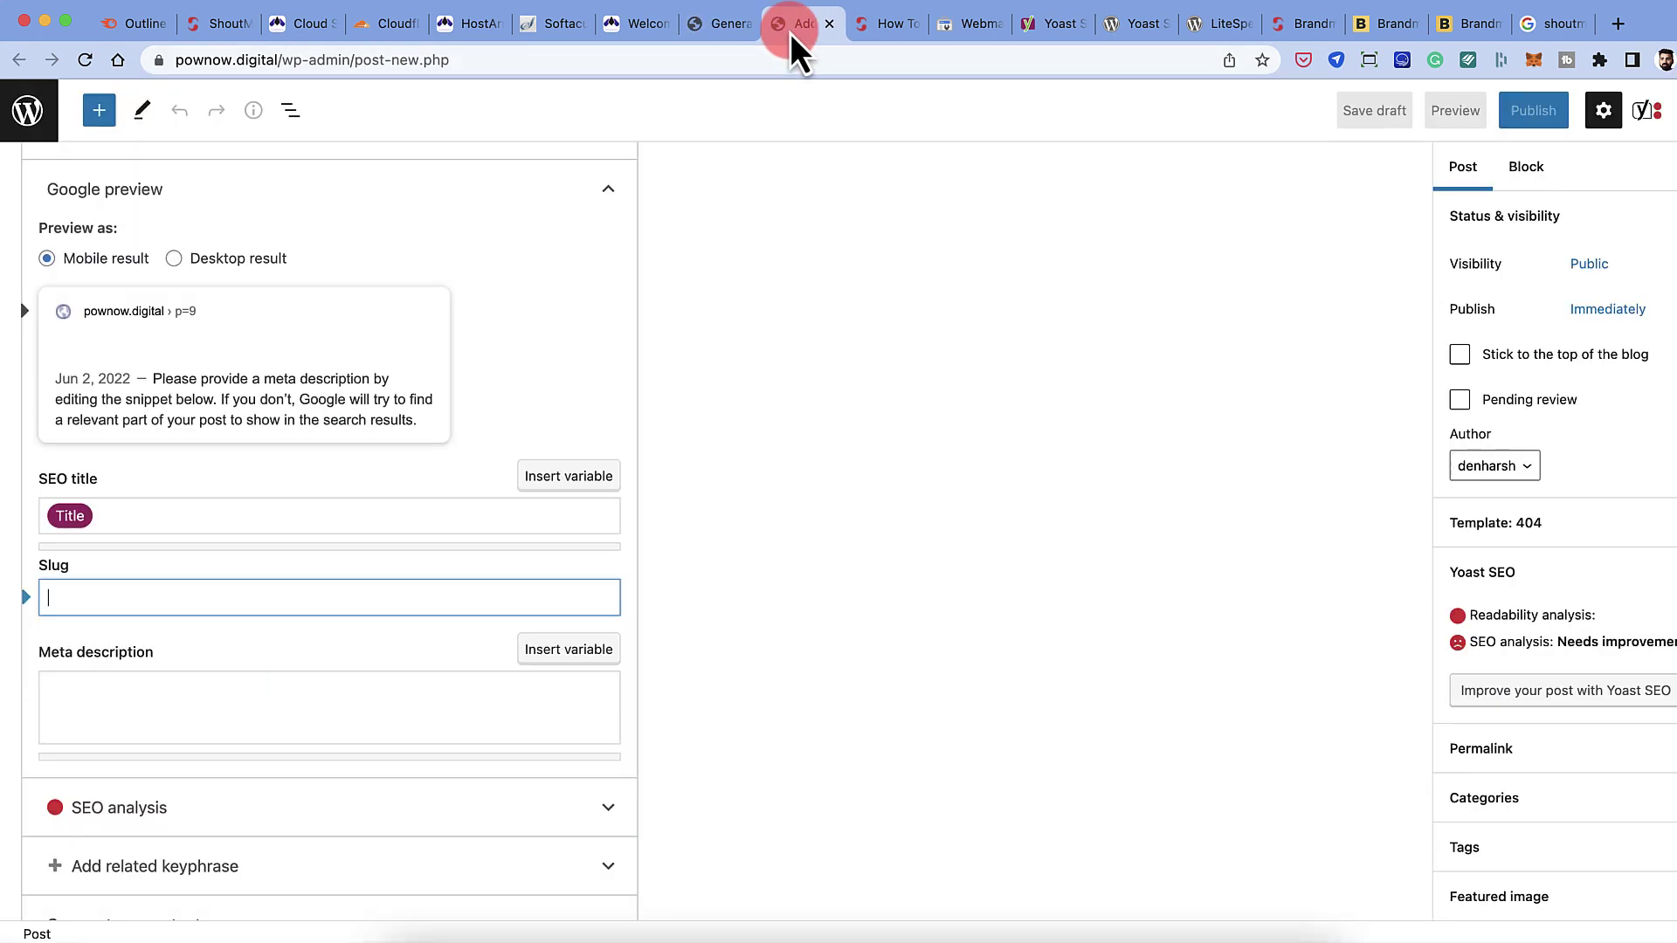
click(725, 23)
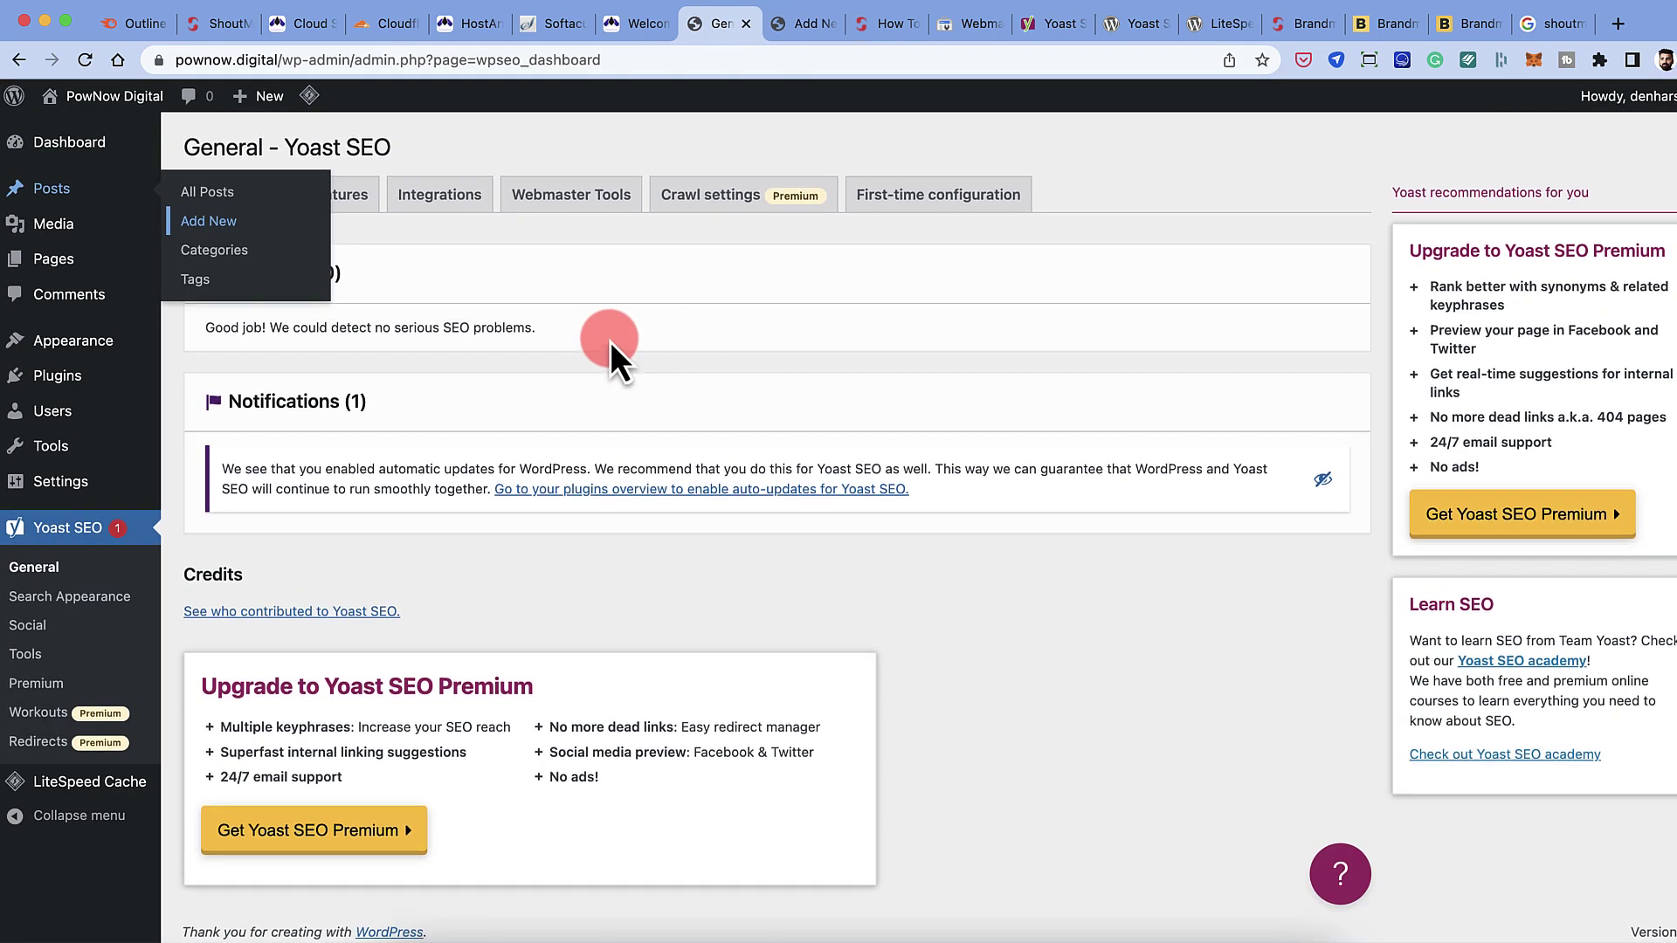
click(229, 32)
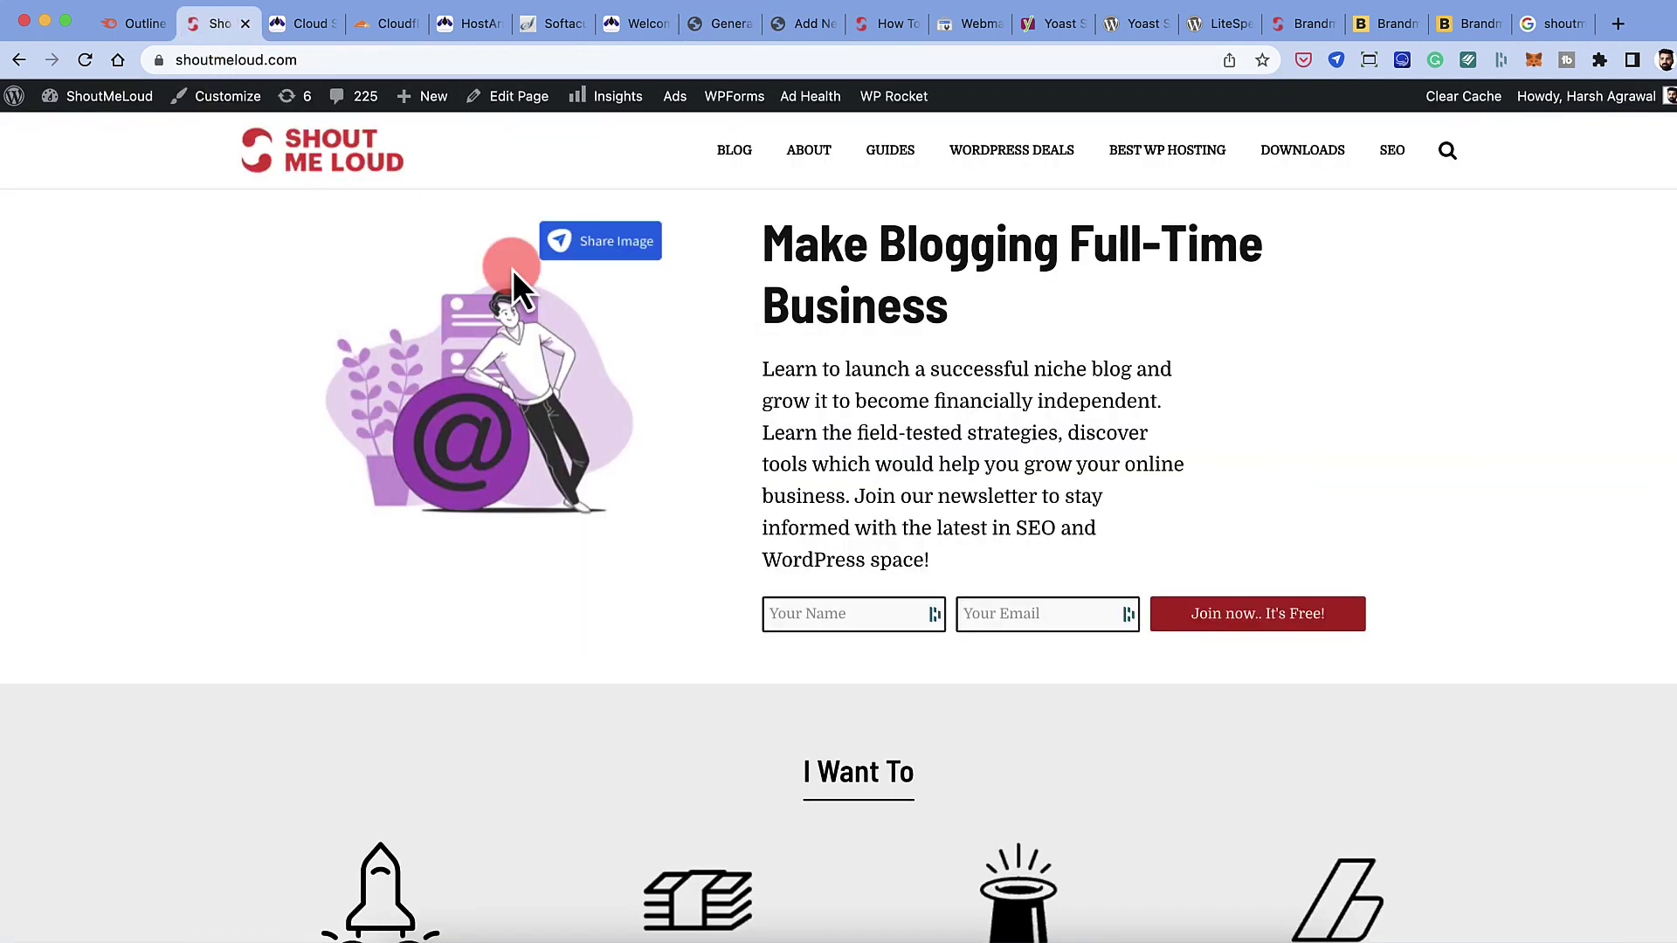